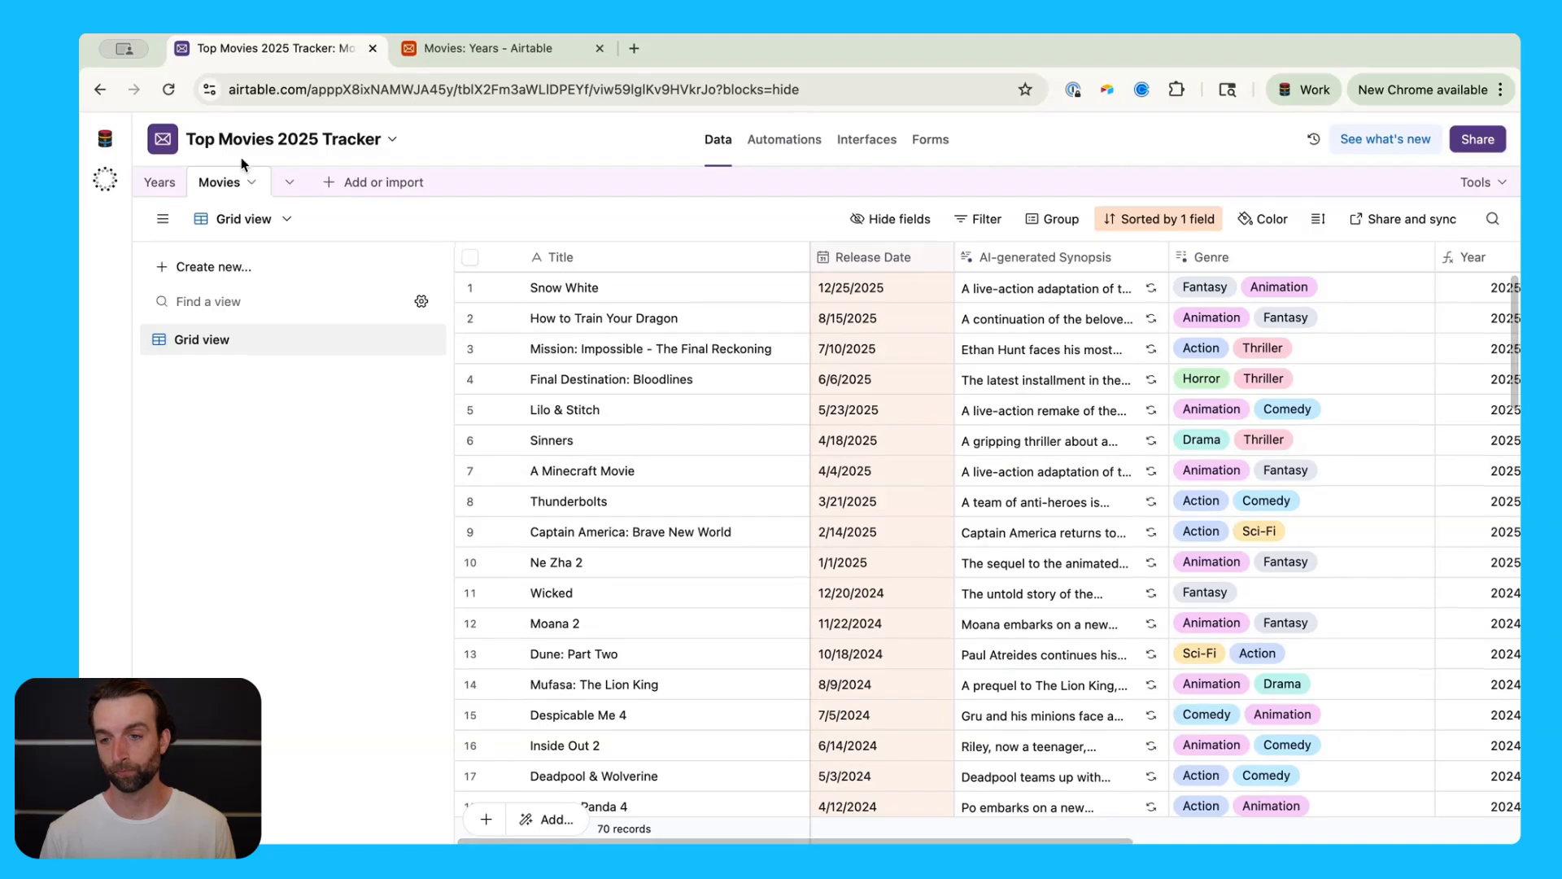
- Insert a 2018 record above 2019 in the Years table and run its Top 10 Movies agent
left_click(159, 182)
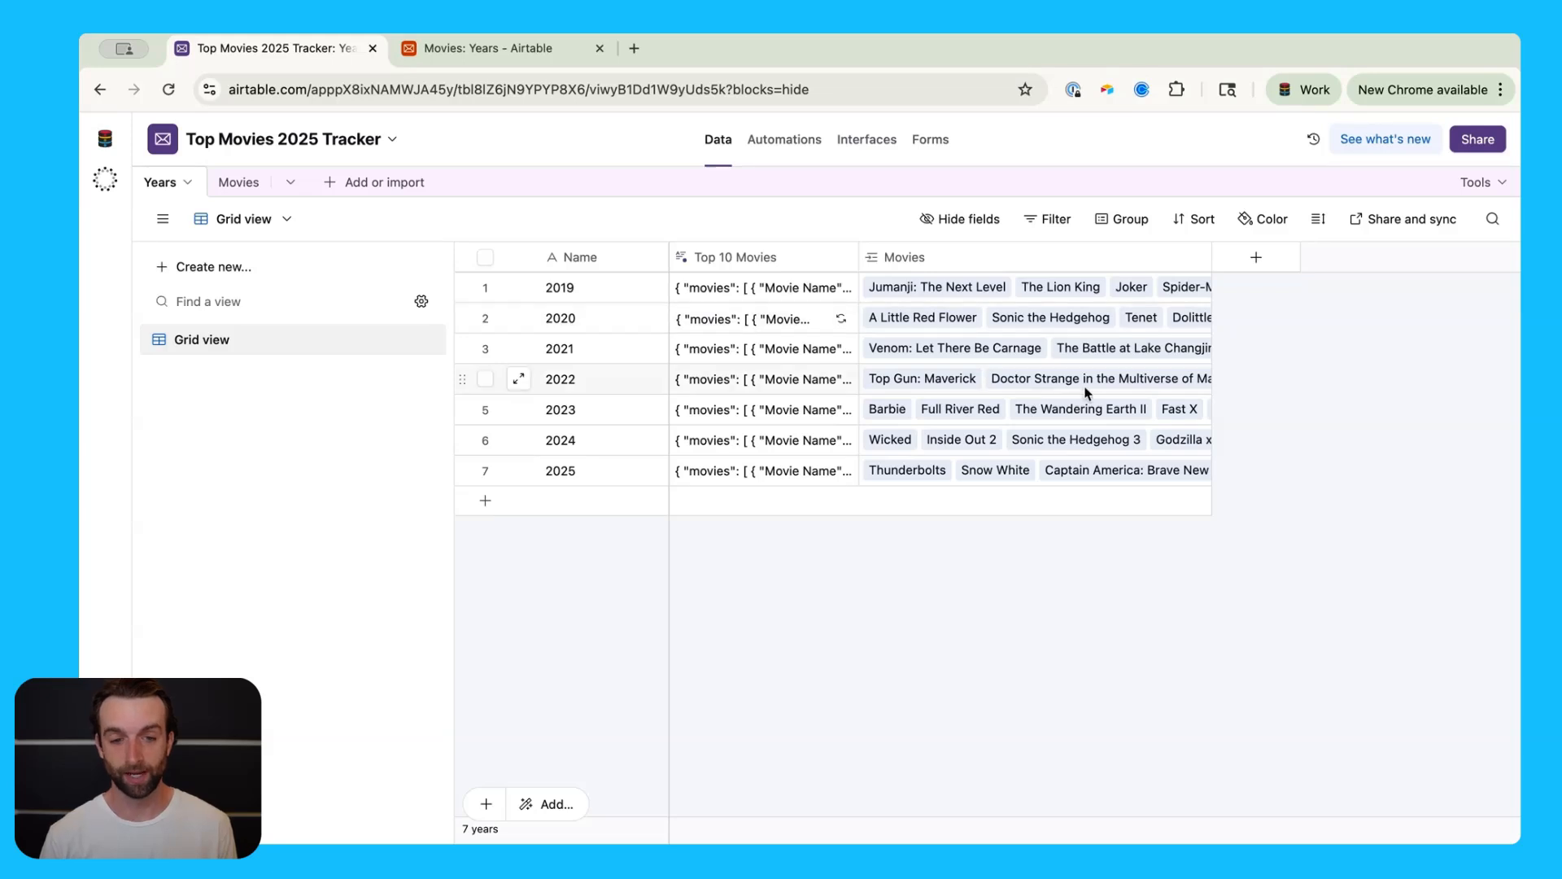
right_click(598, 295)
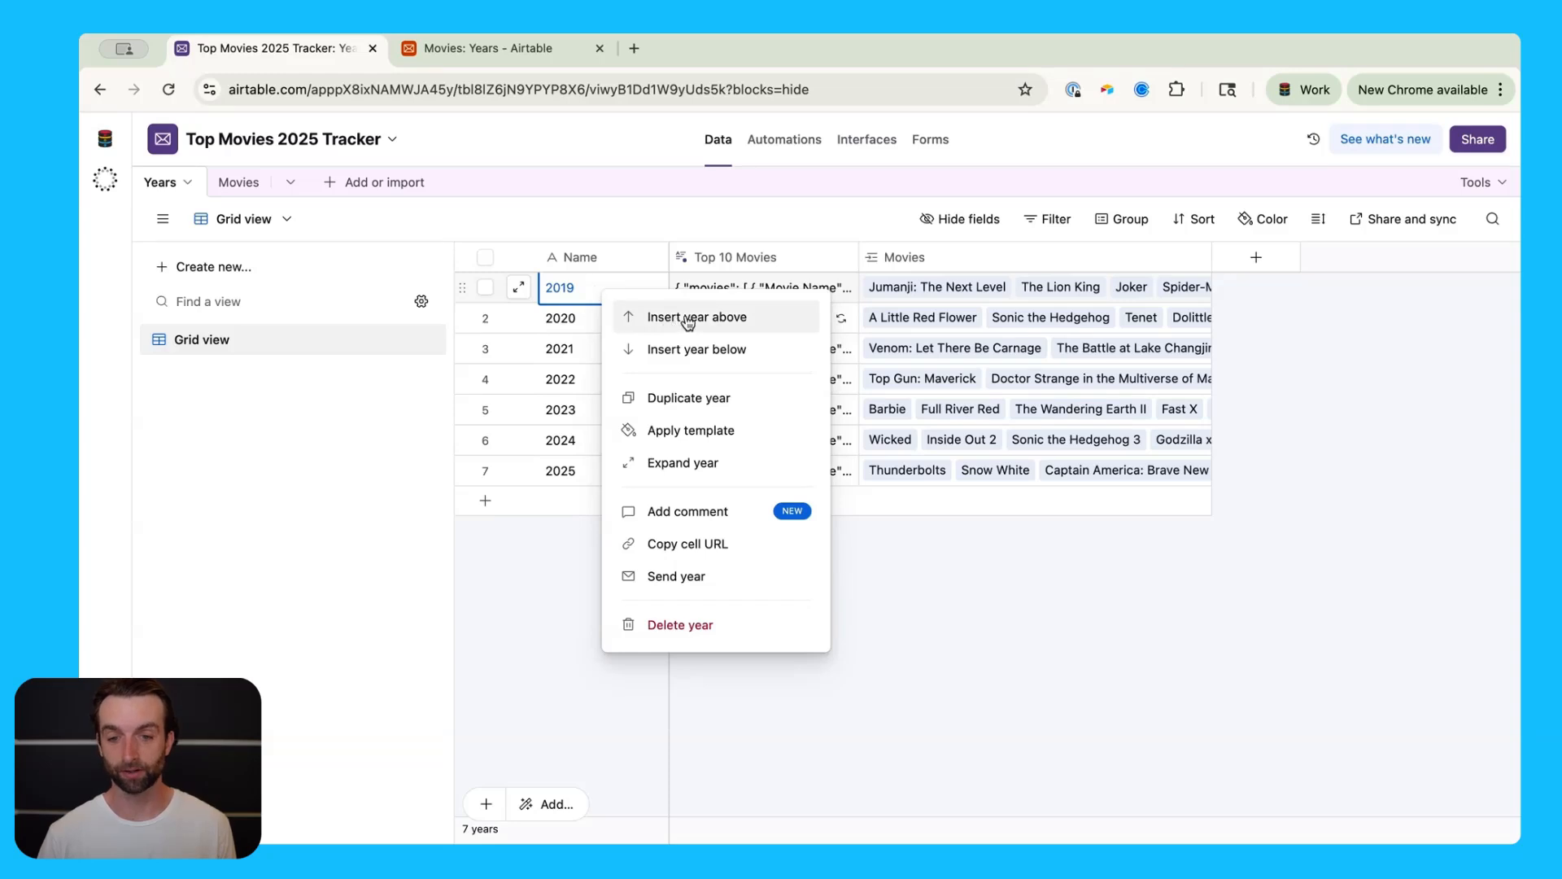
left_click(655, 318)
type("2018")
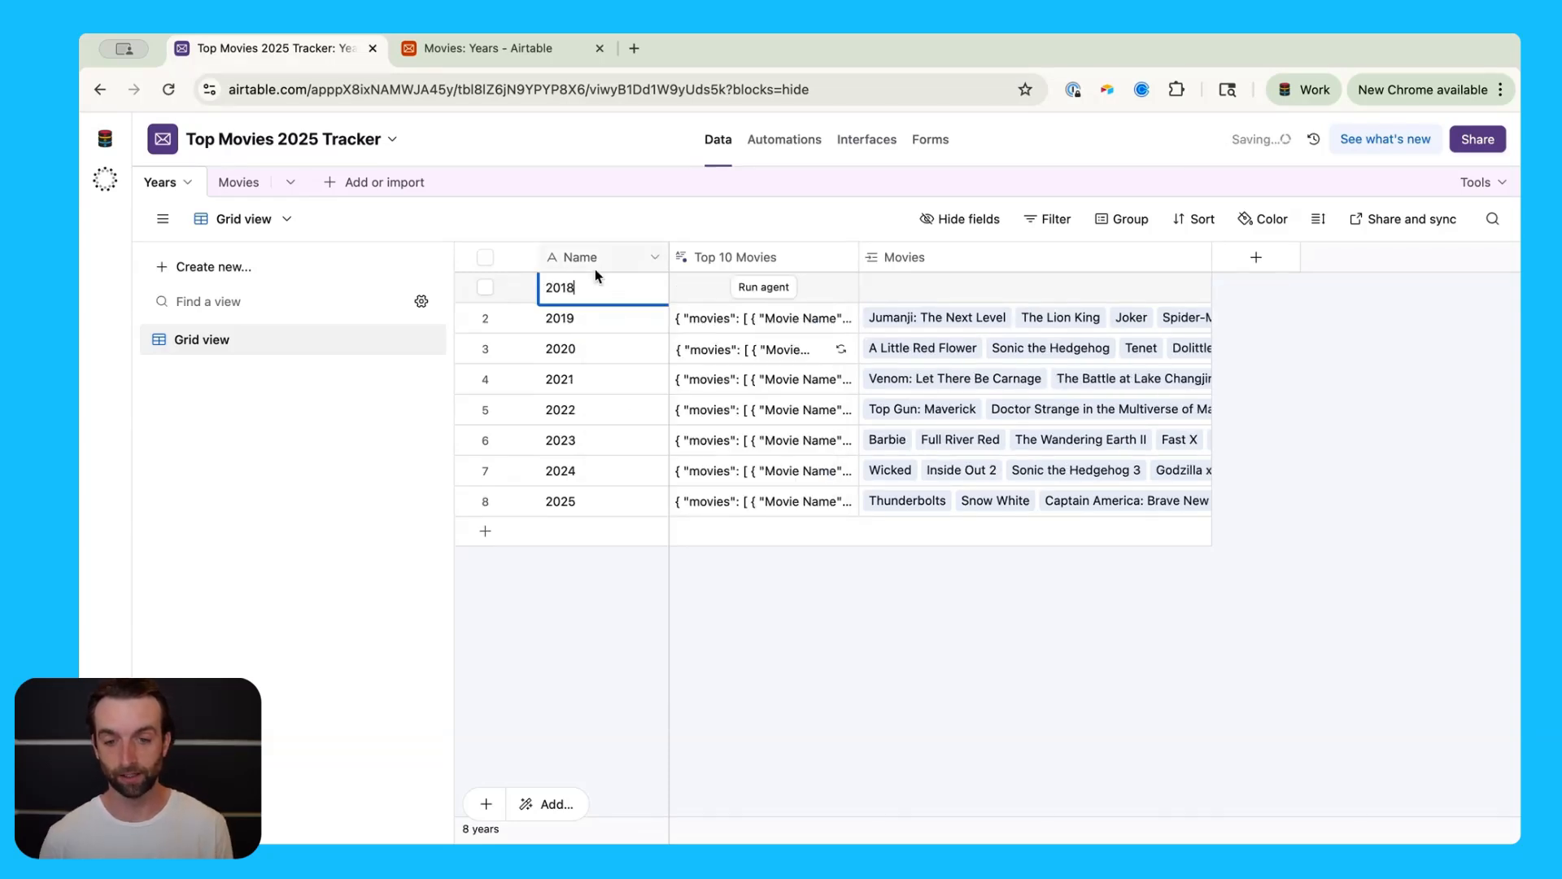
left_click(769, 287)
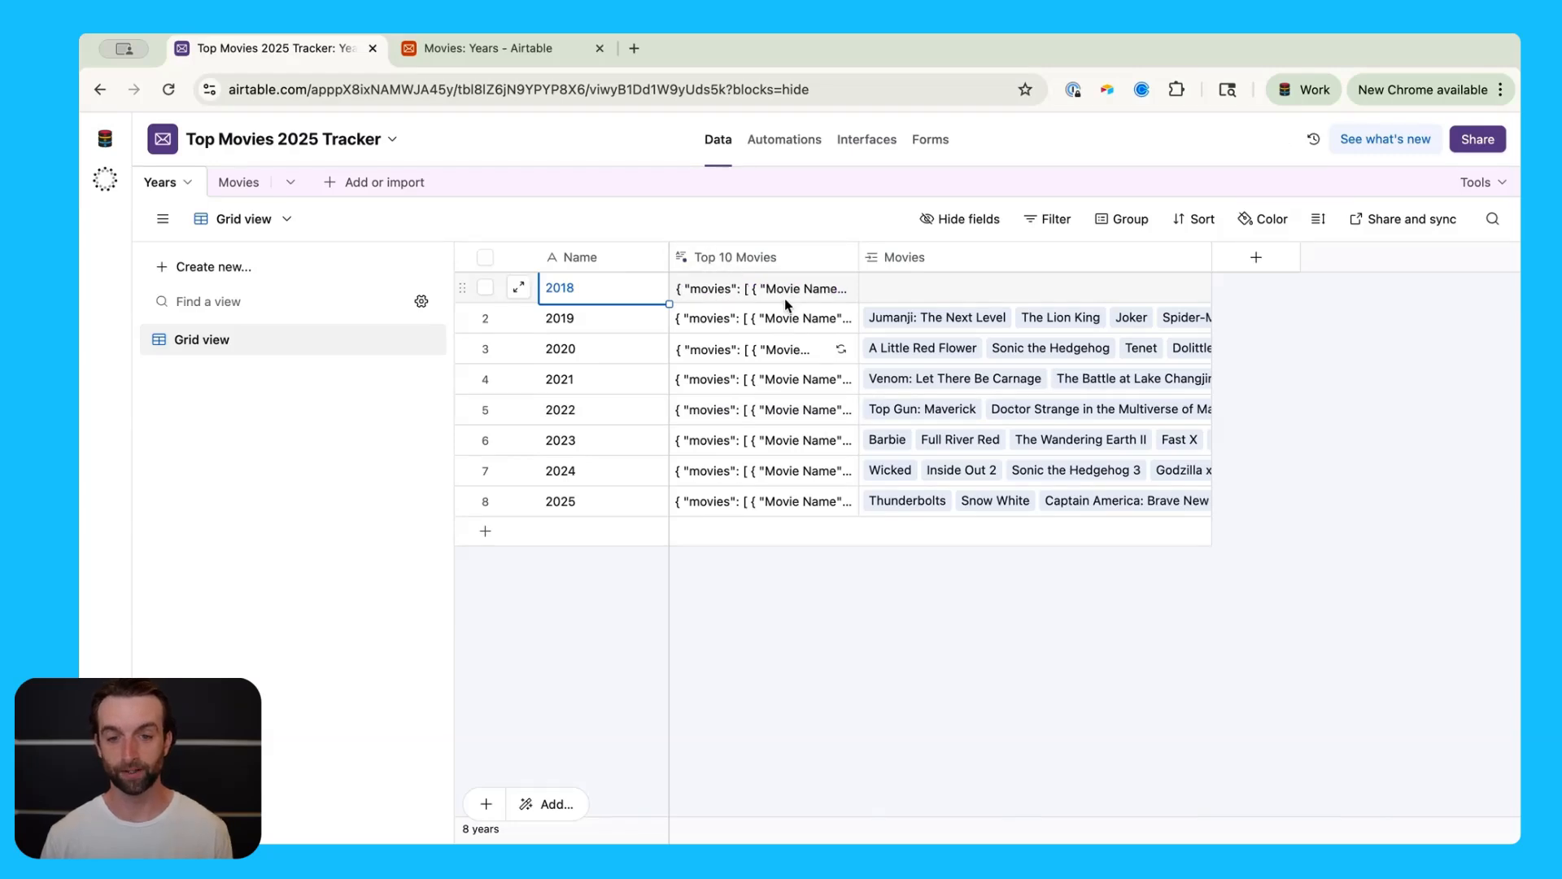
- Examine the 2018 releases at the end of the Movies table
left_click(224, 176)
scroll(951, 619, "down", 5)
scroll(951, 618, "down", 15)
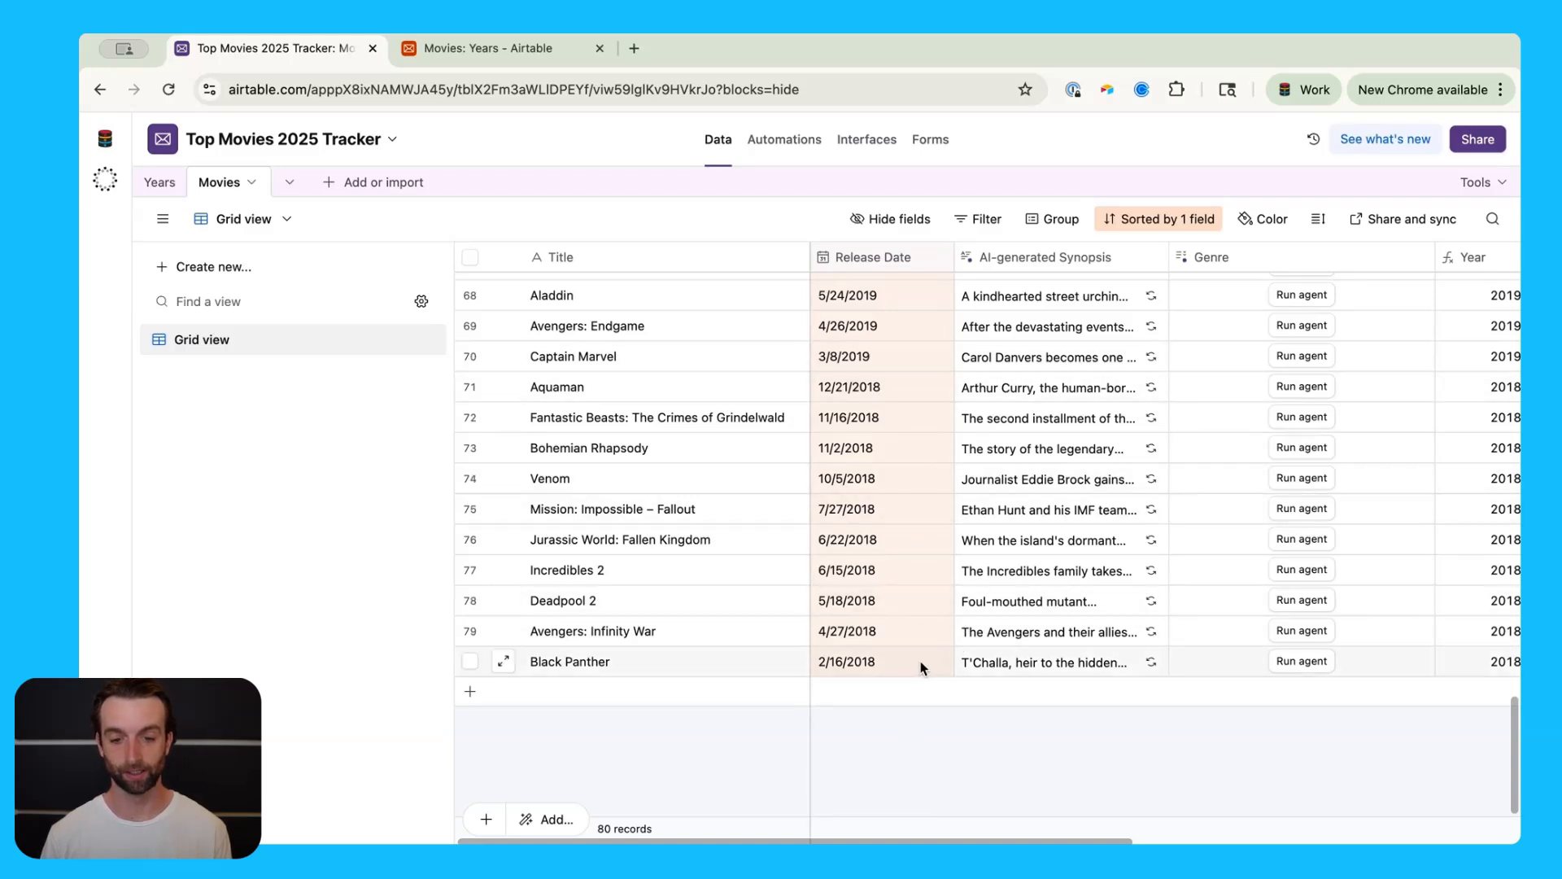
left_click(159, 182)
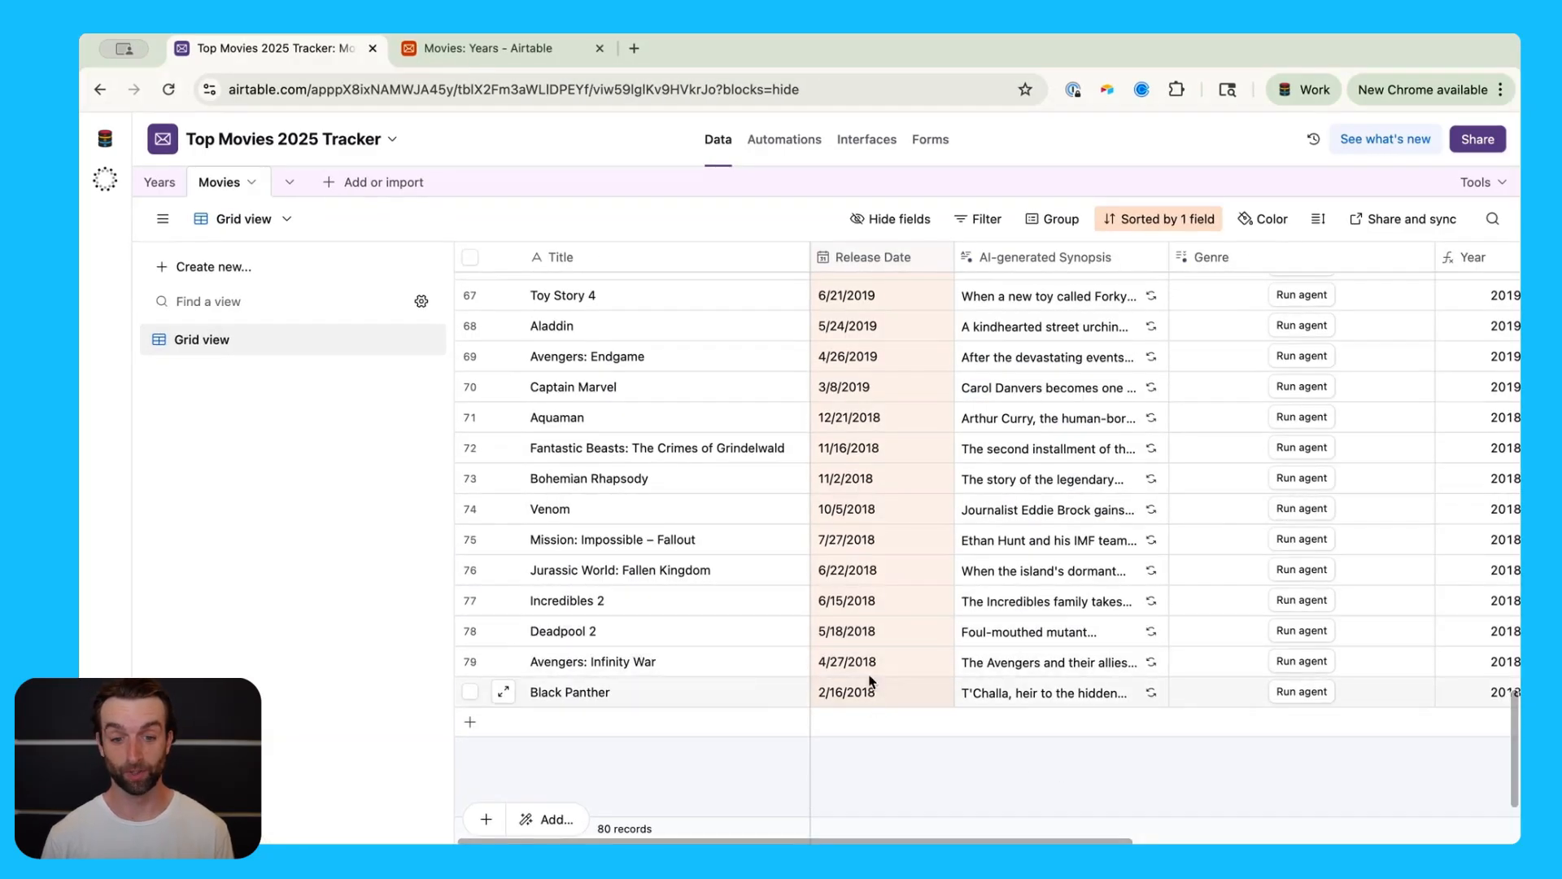
scroll(869, 680, "down", 1)
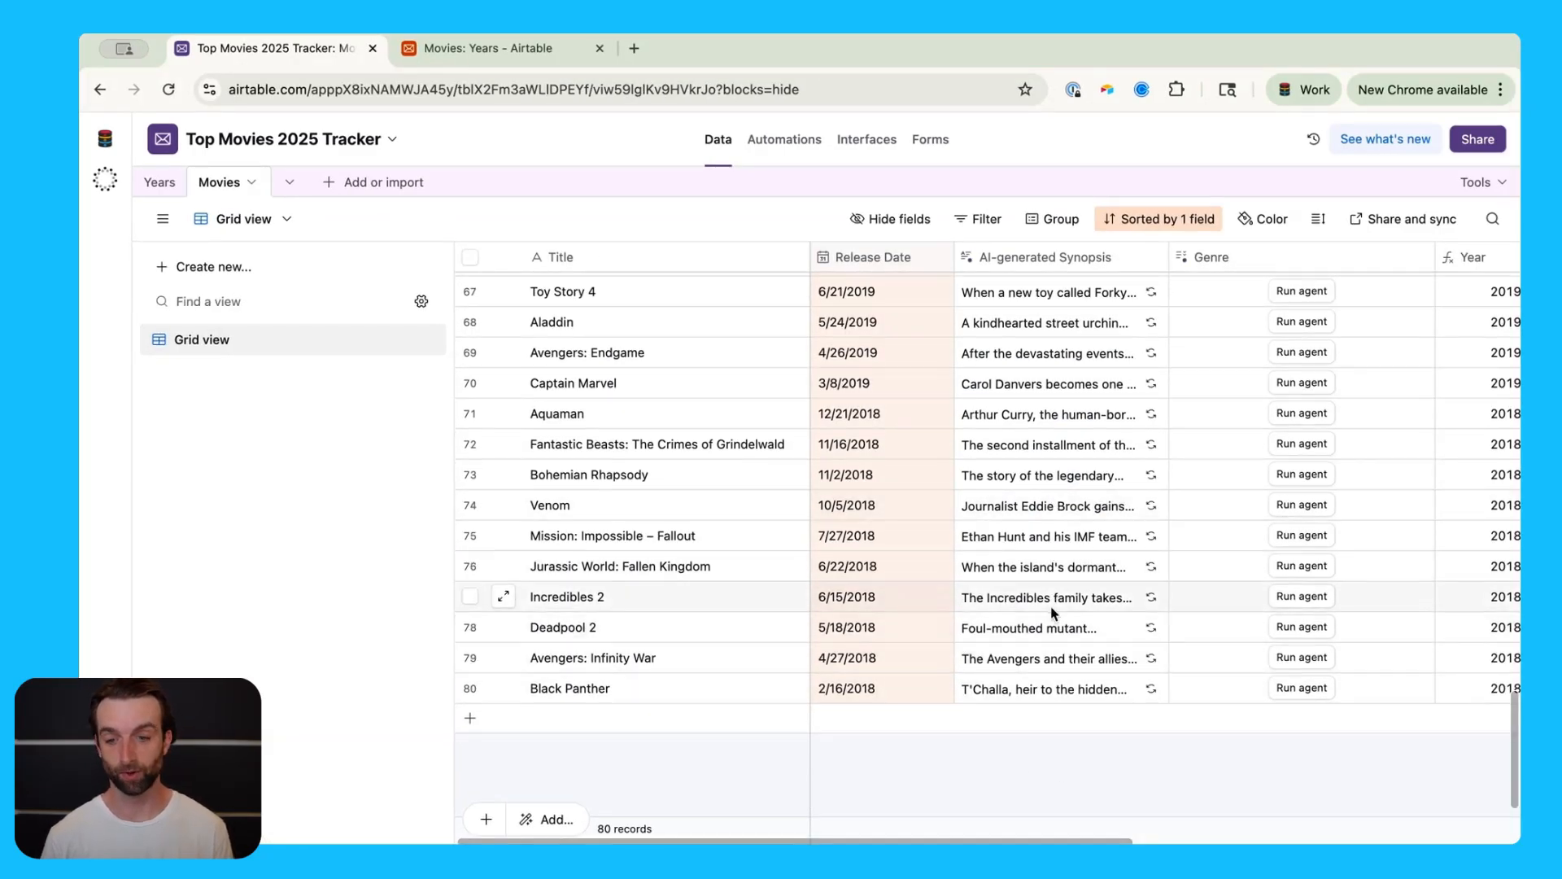
- Switch to the Movies base and review the fields and records in its Years and Movies tables
left_click(535, 51)
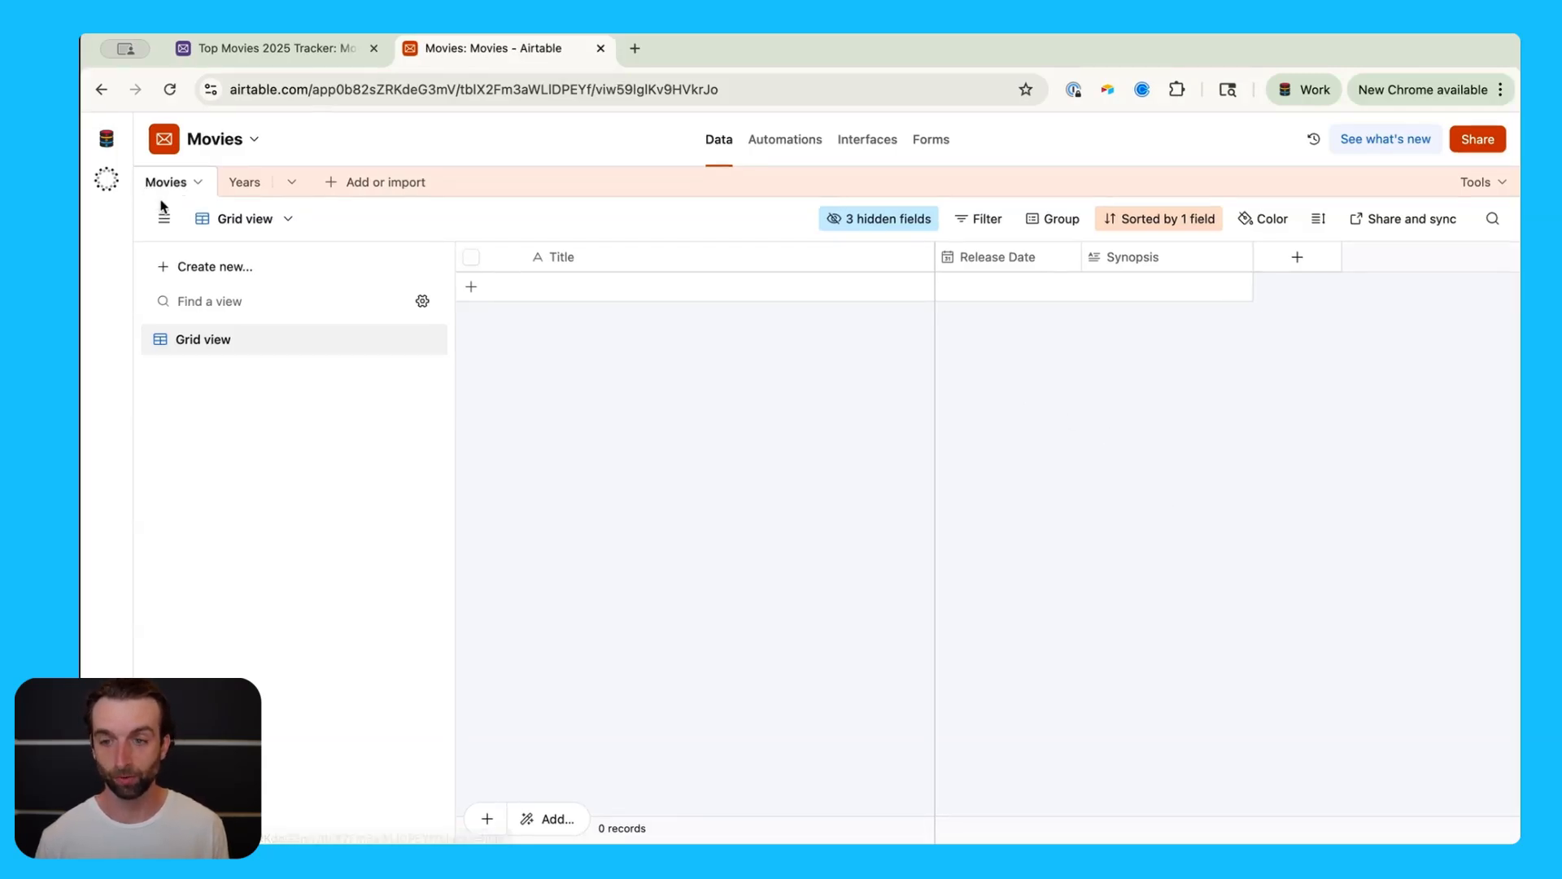
left_click(244, 181)
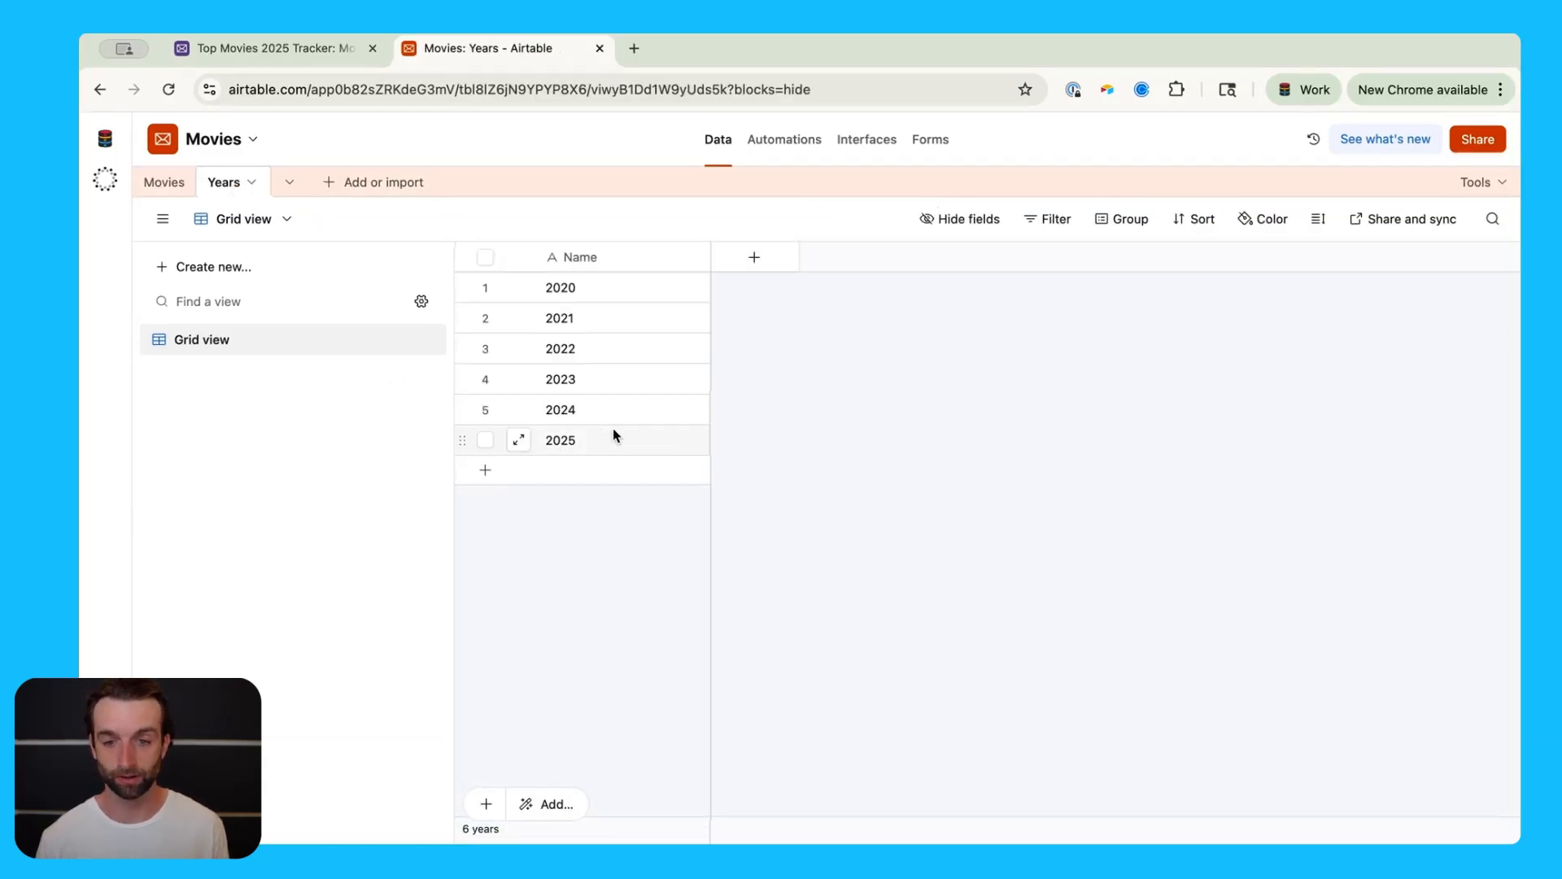
left_click(163, 182)
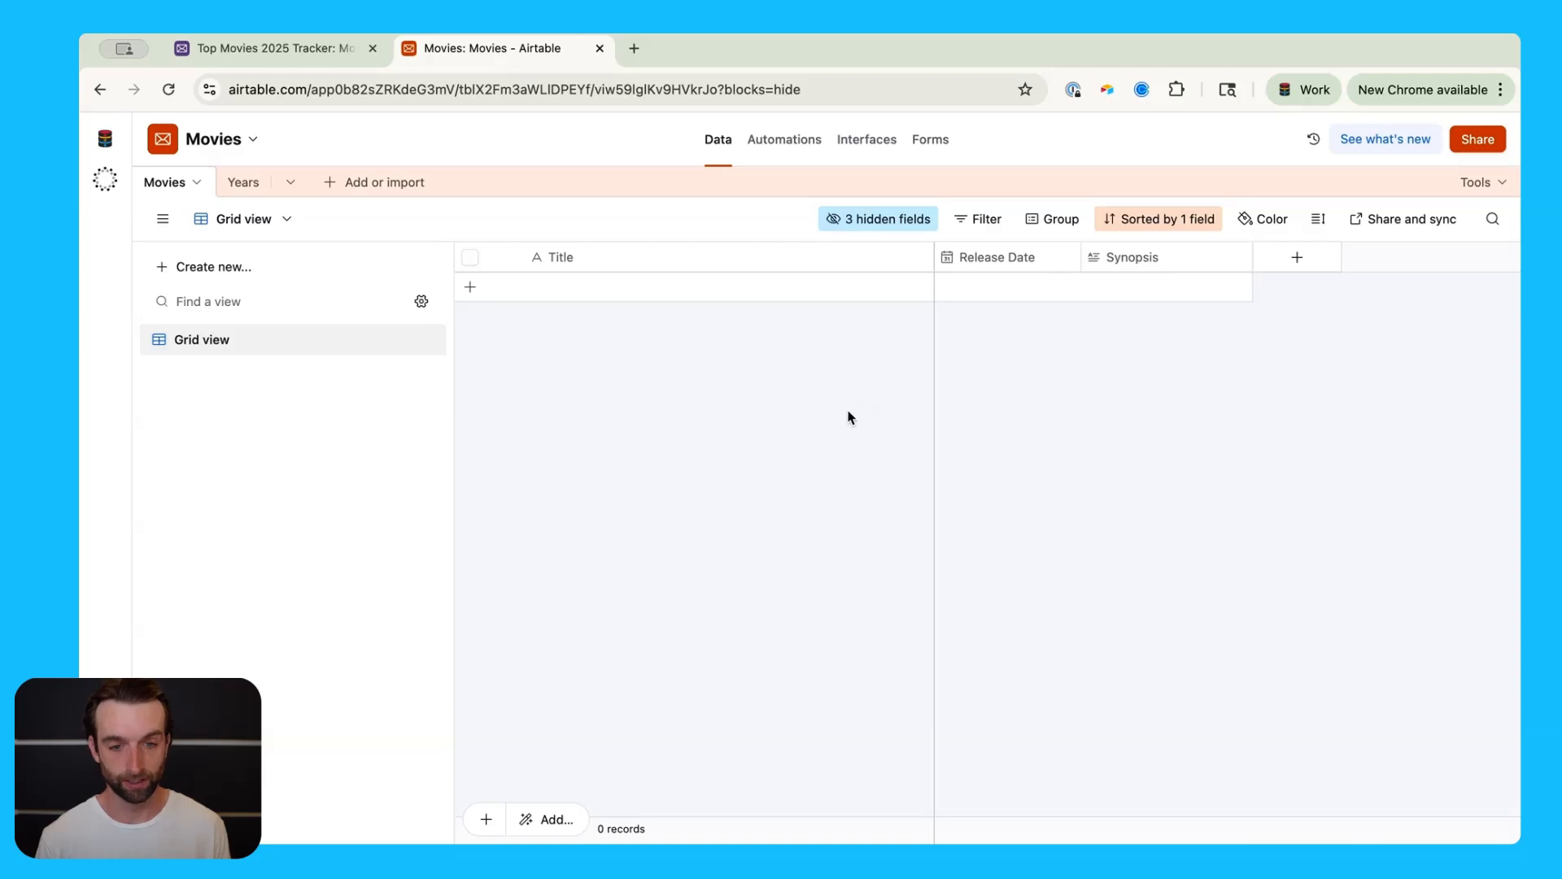
- Add a linked record field to the Years table that links to multiple Movies records, without lookup fields
left_click(236, 184)
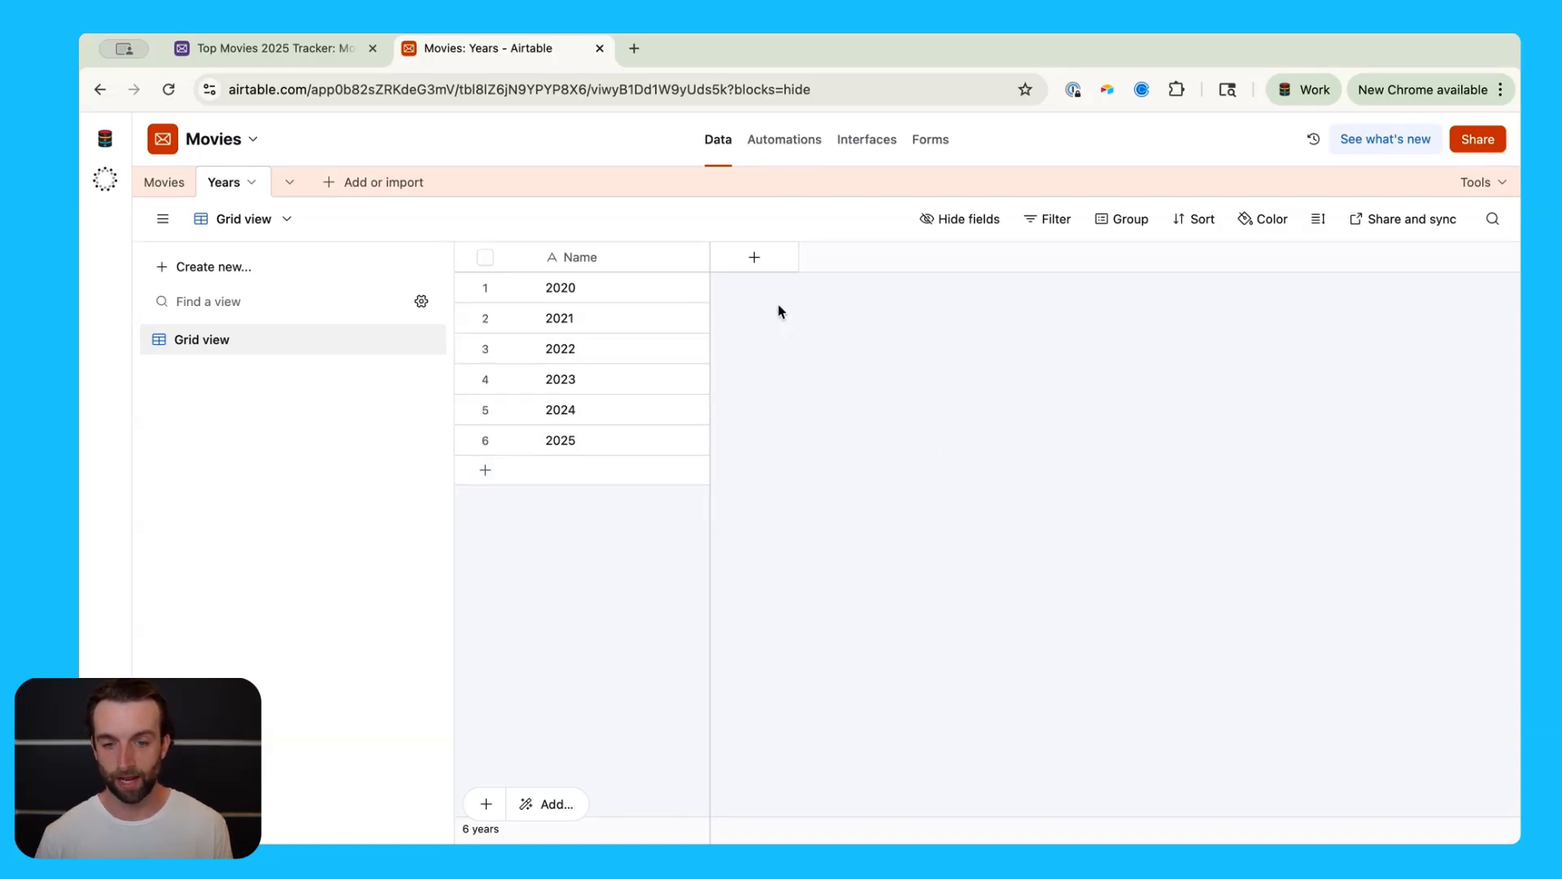
left_click(757, 259)
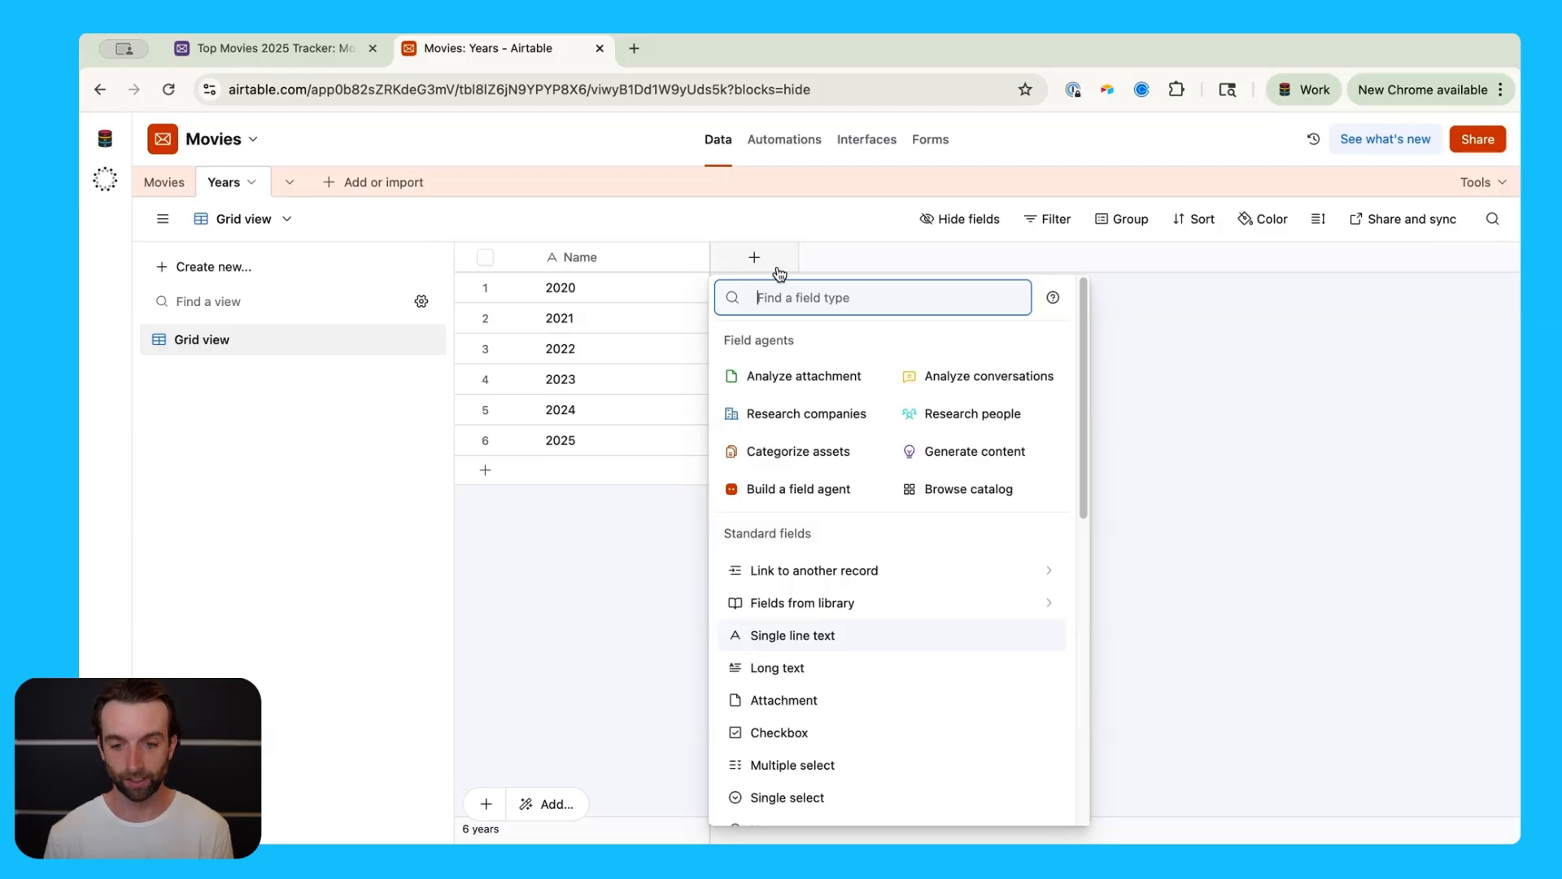
left_click(968, 581)
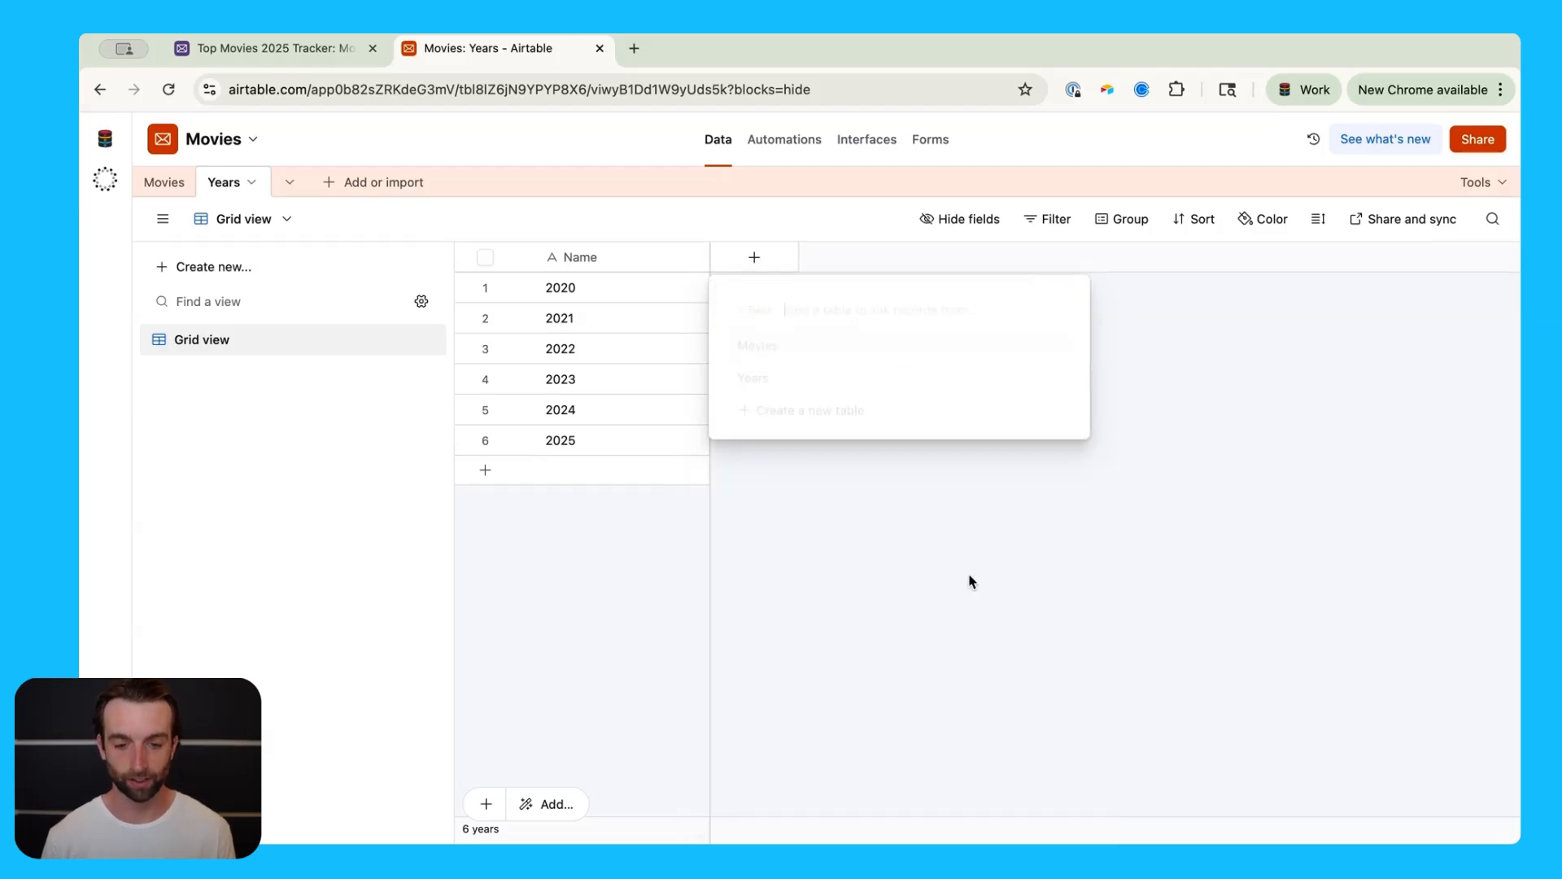
left_click(786, 341)
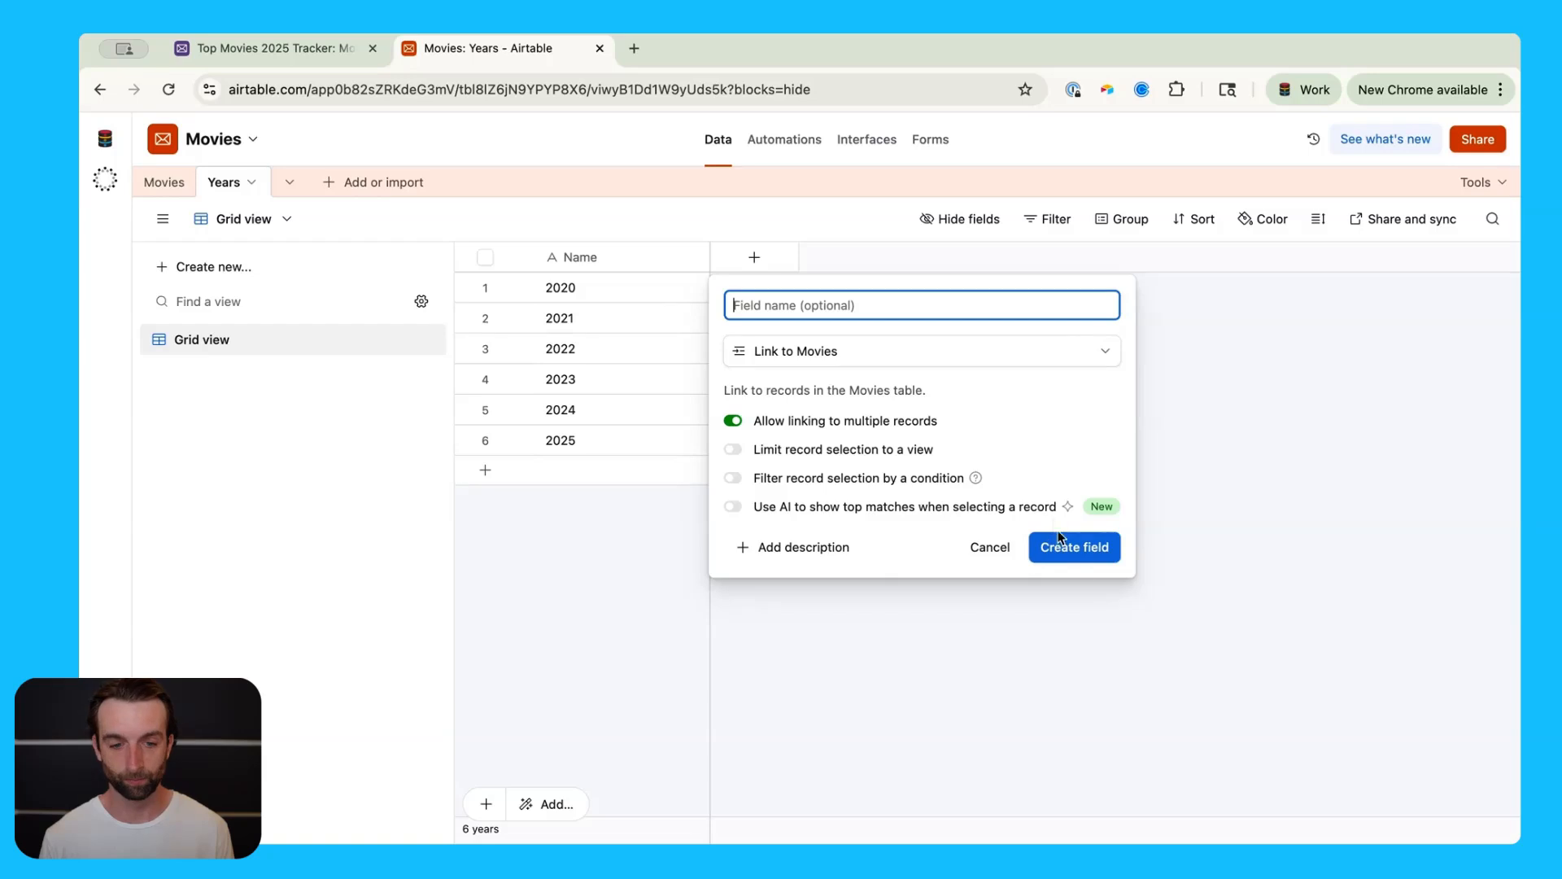
left_click(1076, 548)
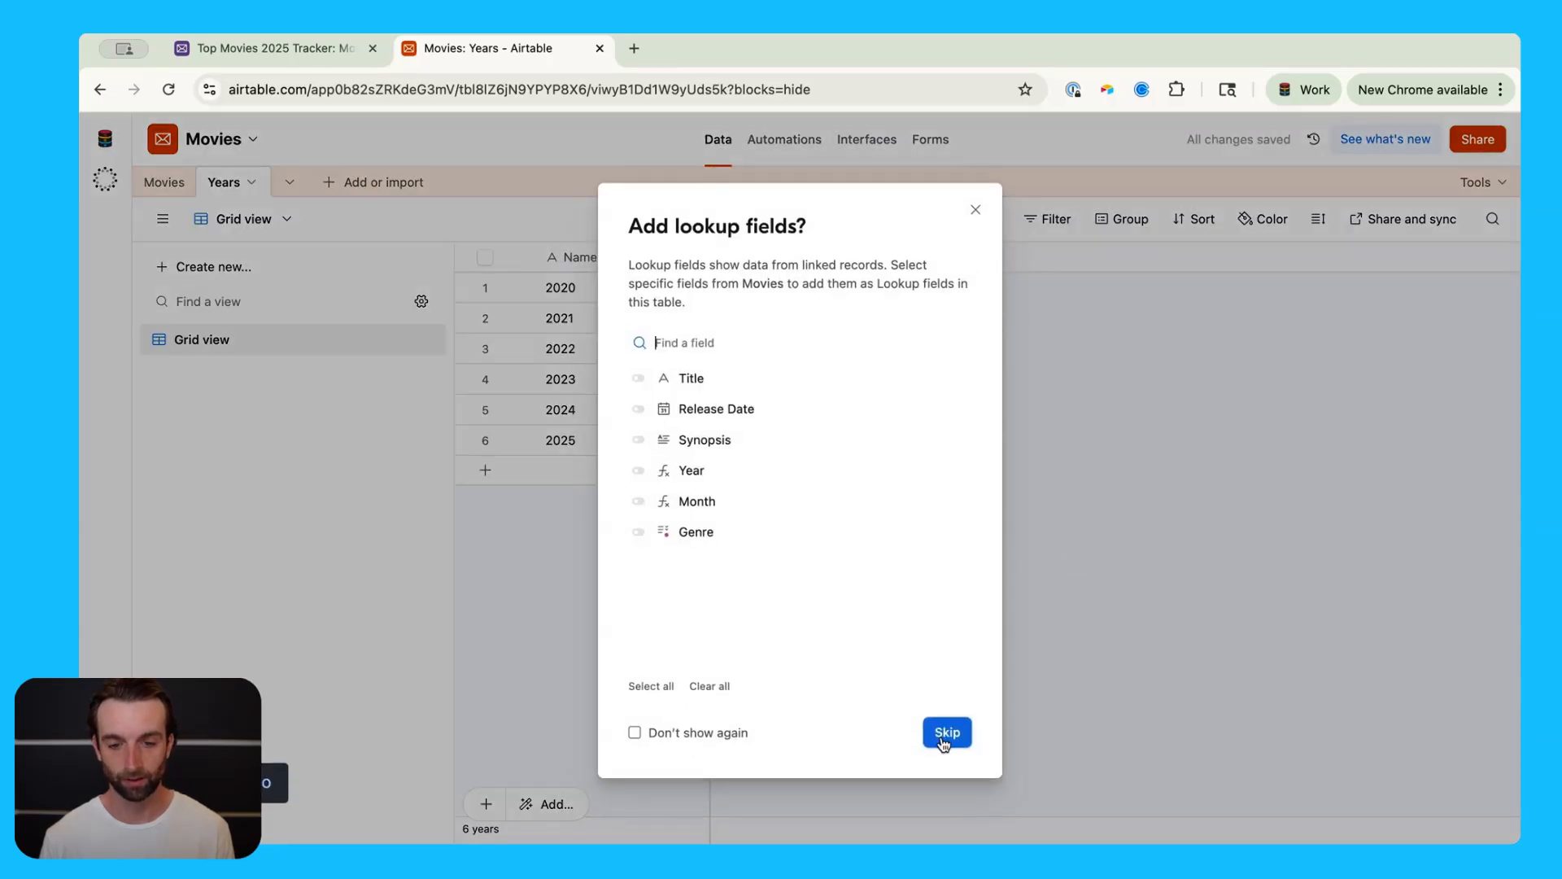
left_click(943, 737)
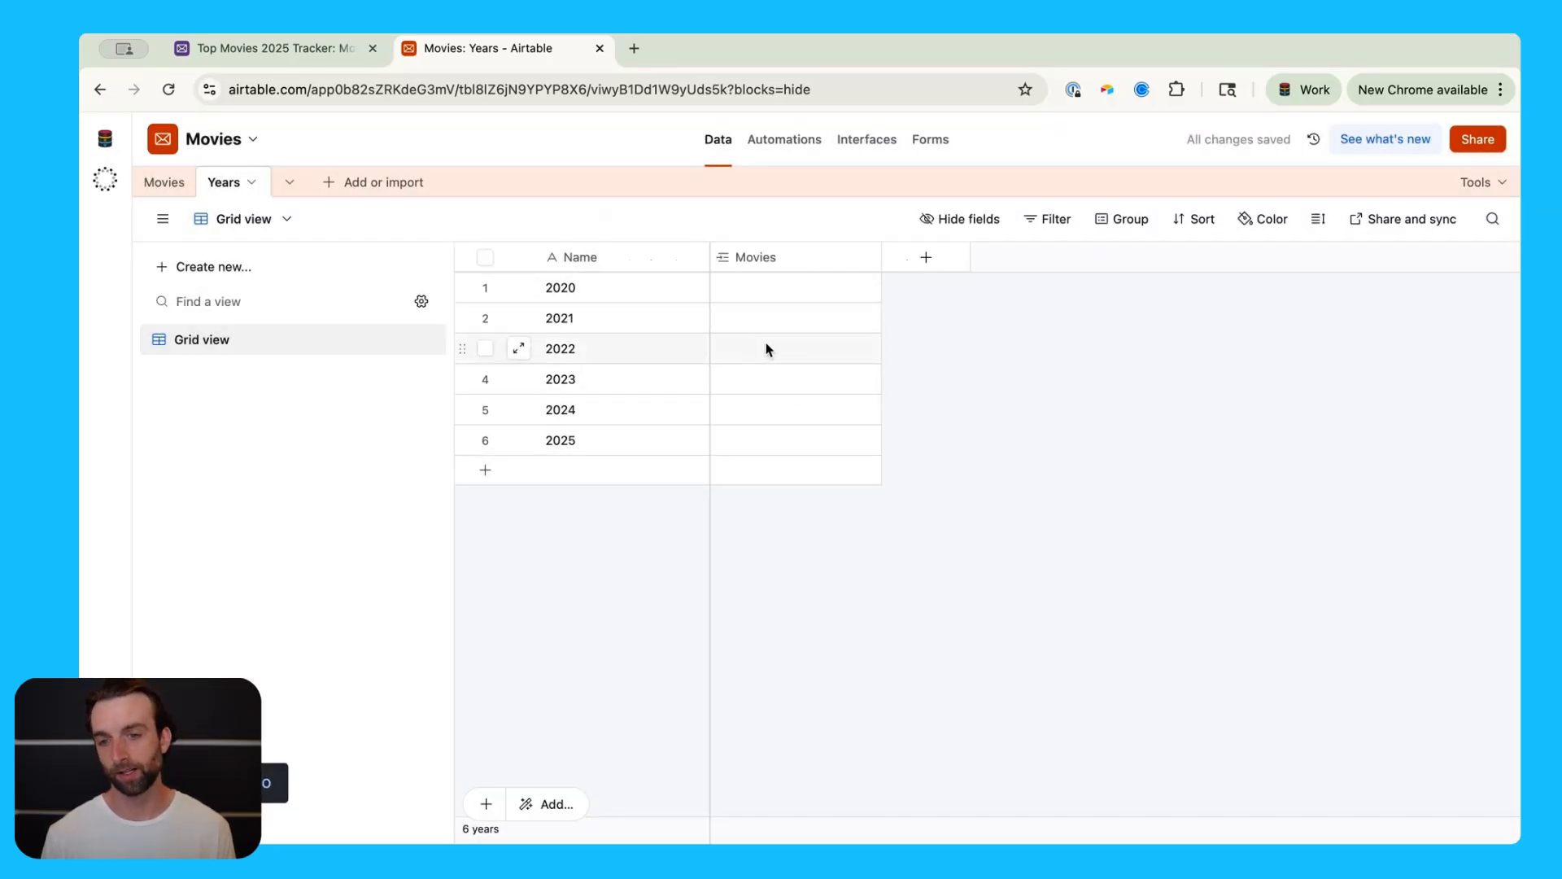
- Unhide the Years link field in the Movies table's grid view
left_click(181, 193)
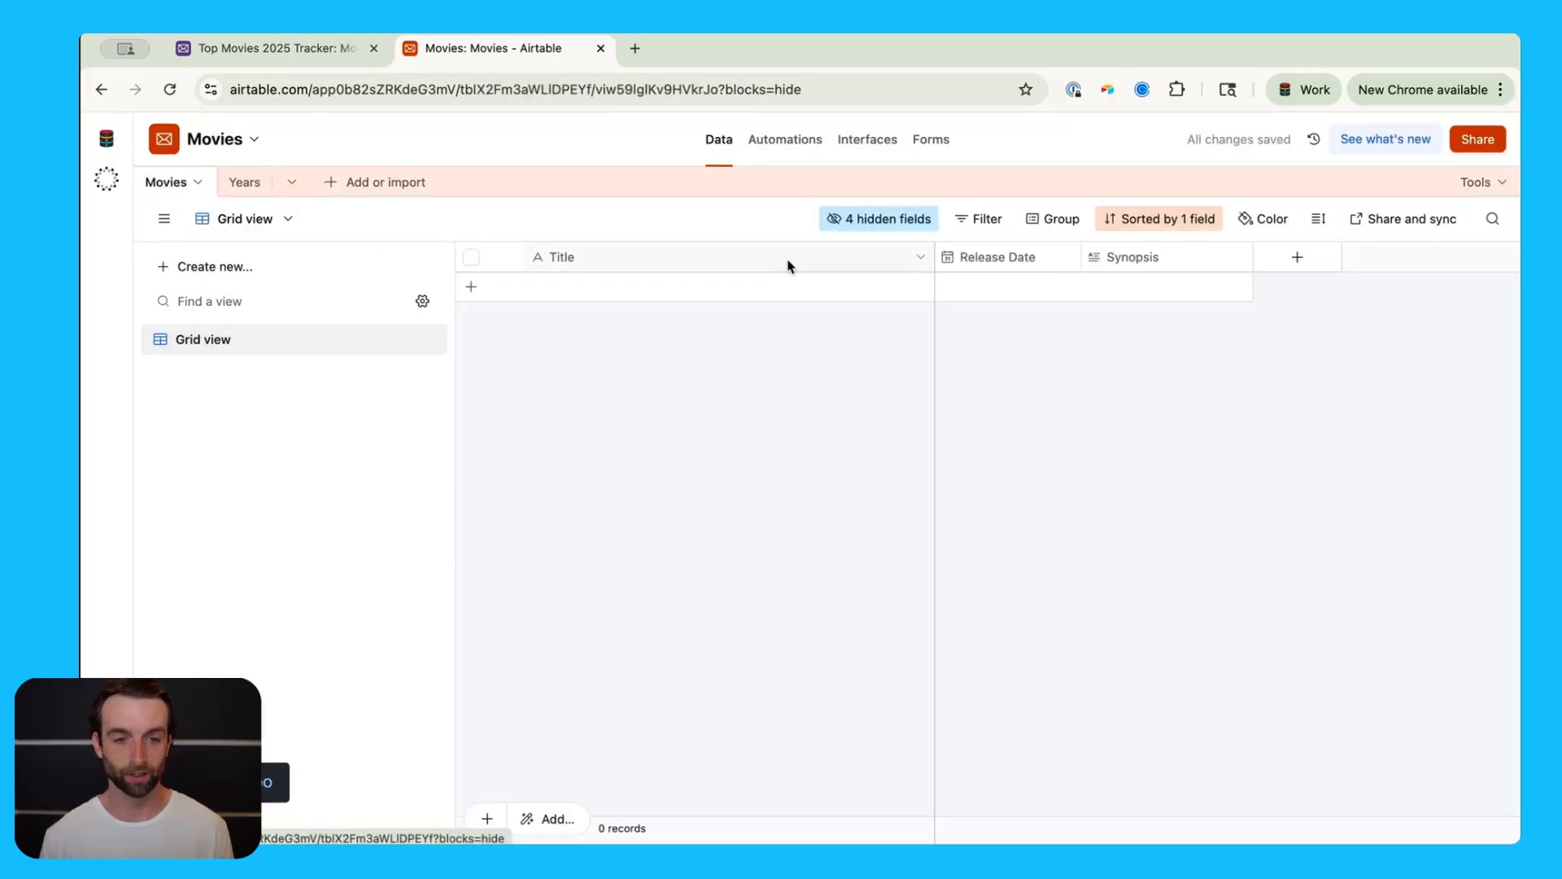
left_click(870, 232)
left_click(662, 422)
left_click(1266, 398)
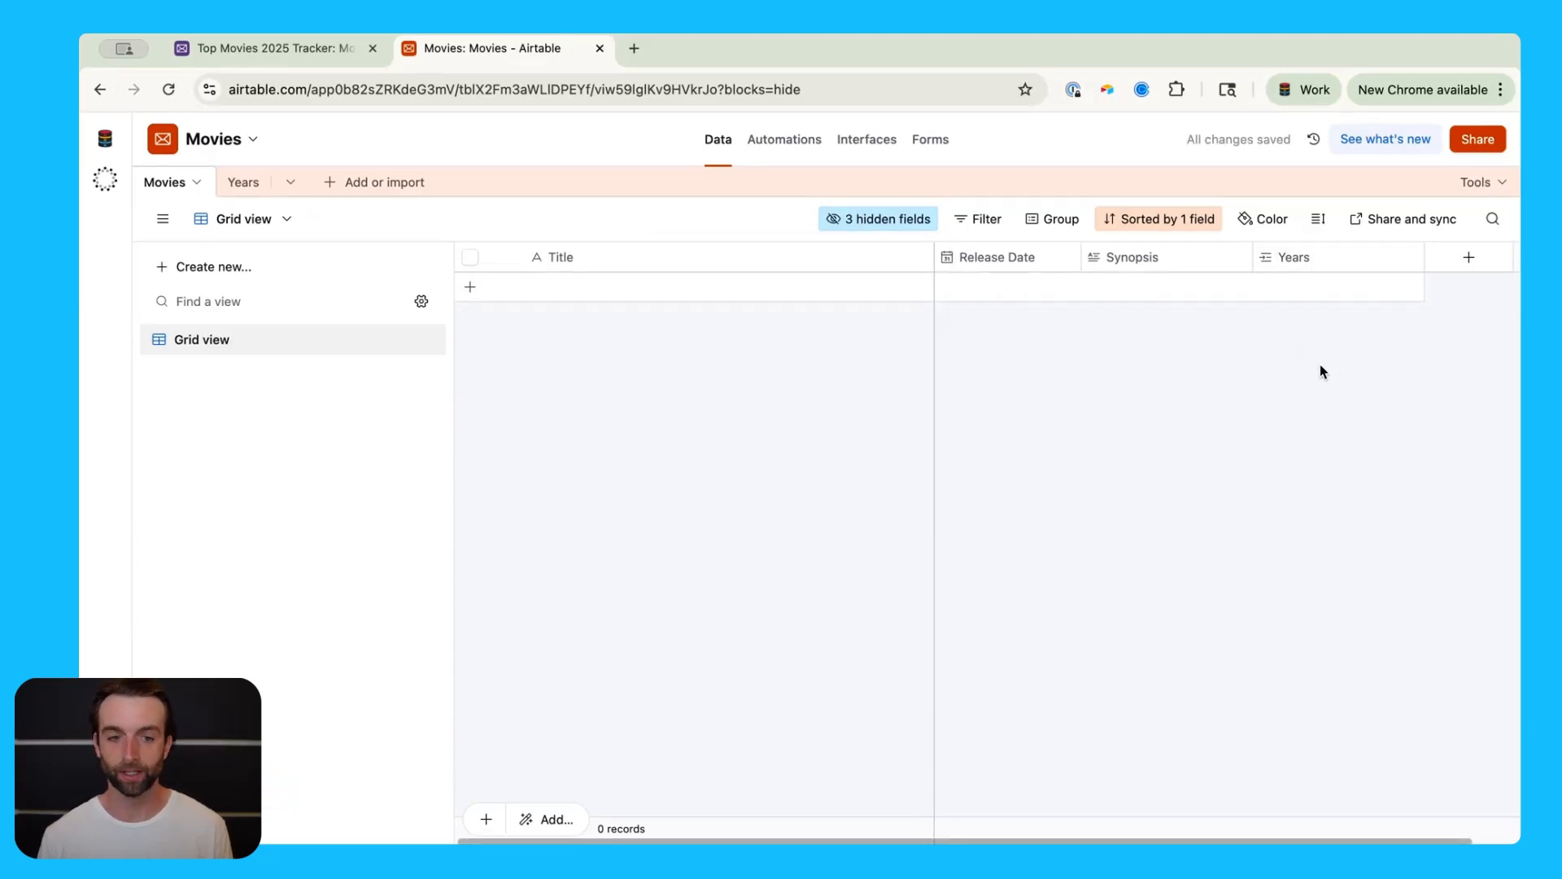
- Create a linked movie record named Spider Man from the 2020 record in the Years table
left_click(242, 183)
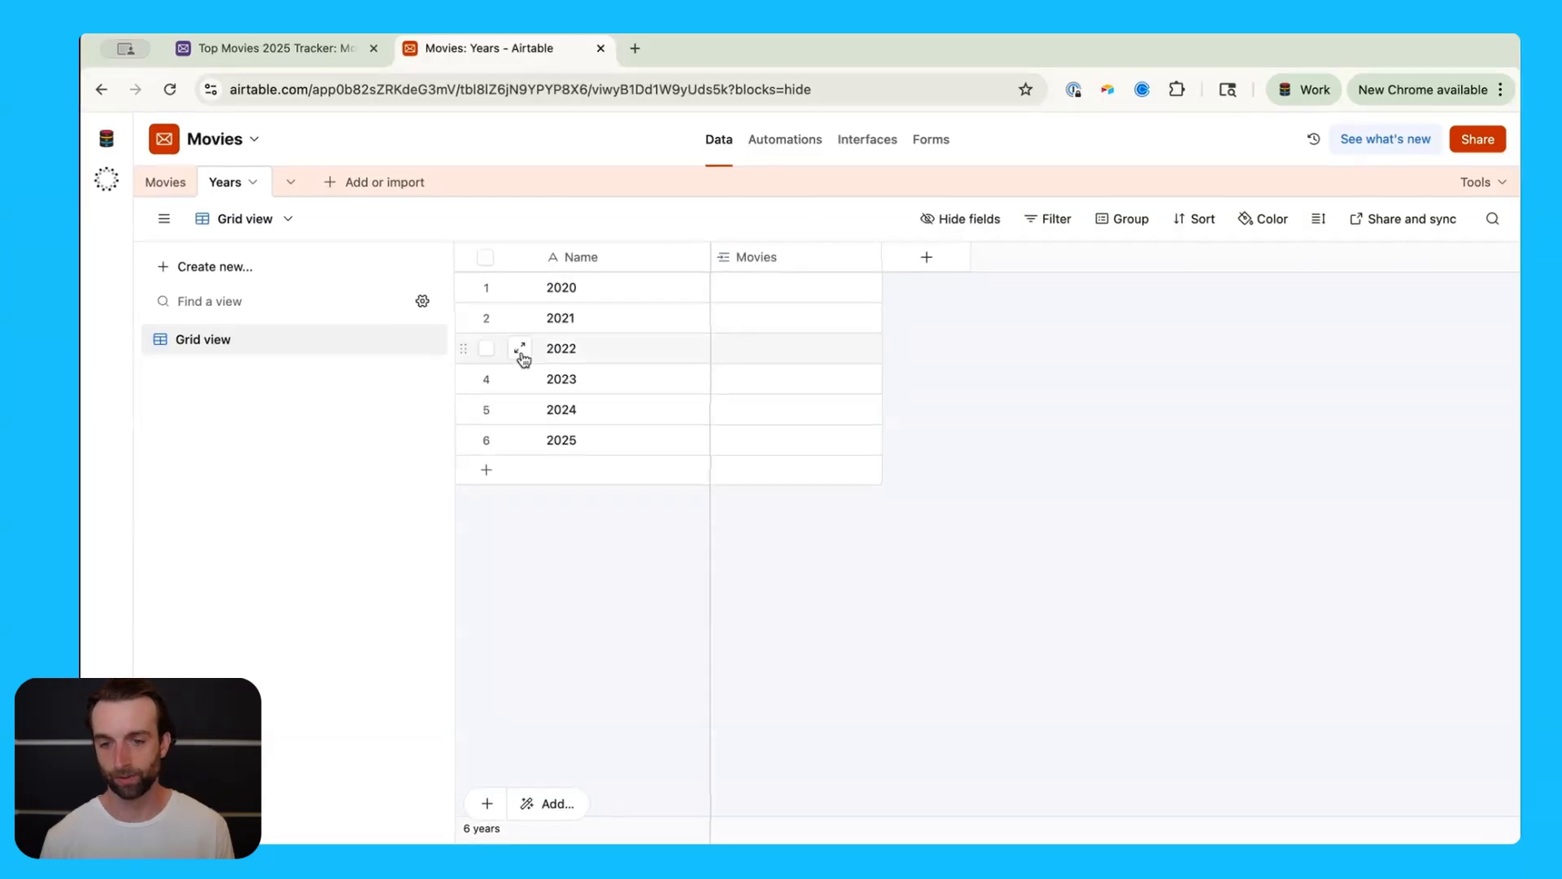
left_click(762, 290)
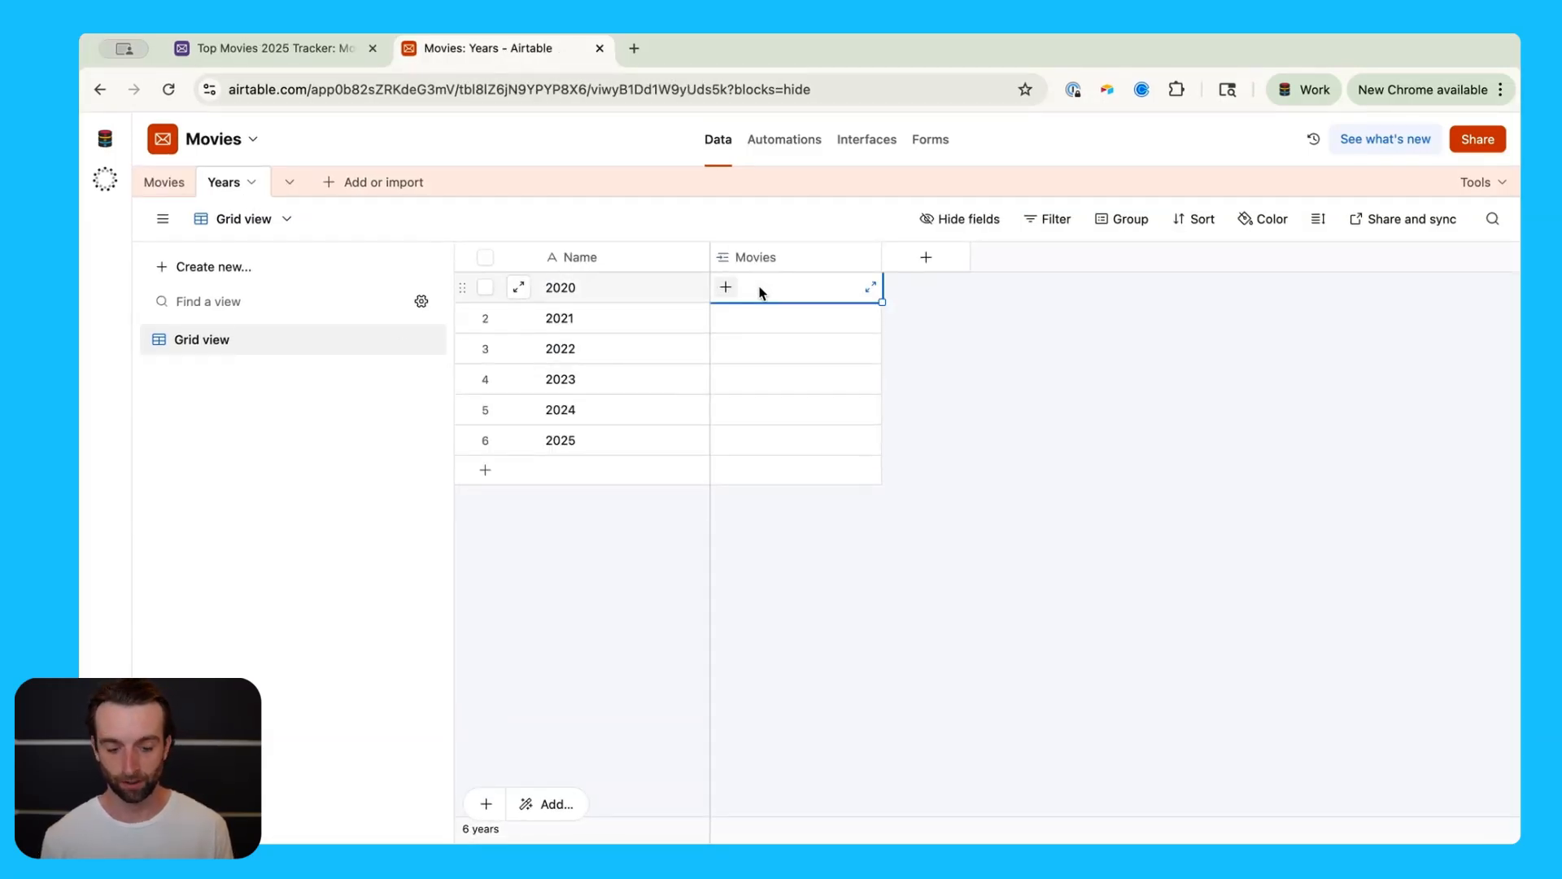
type("Spi")
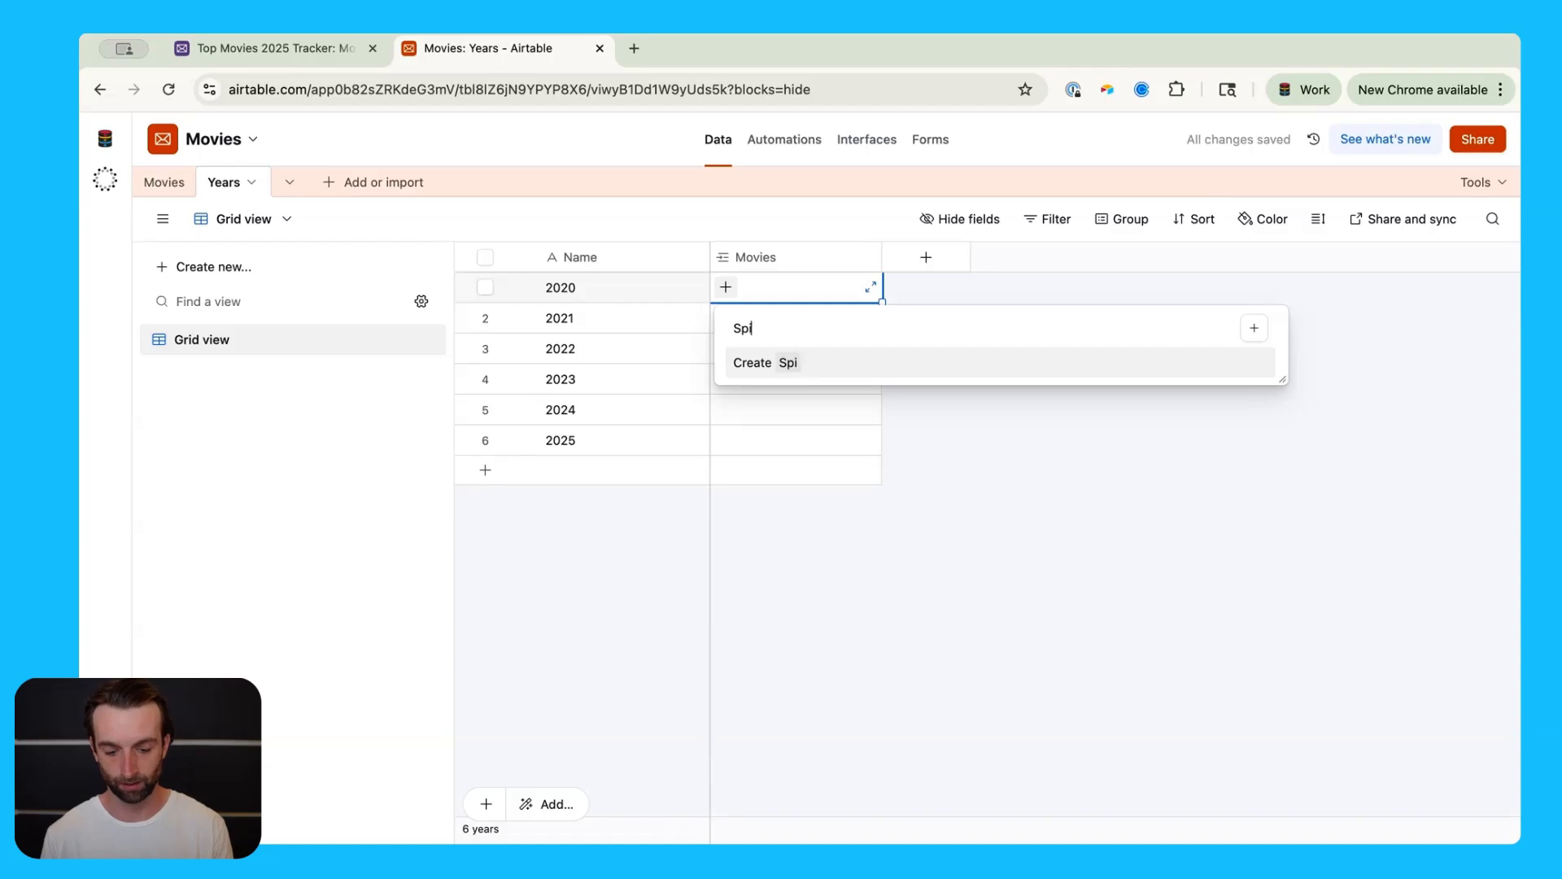
type("der Man")
key("Return")
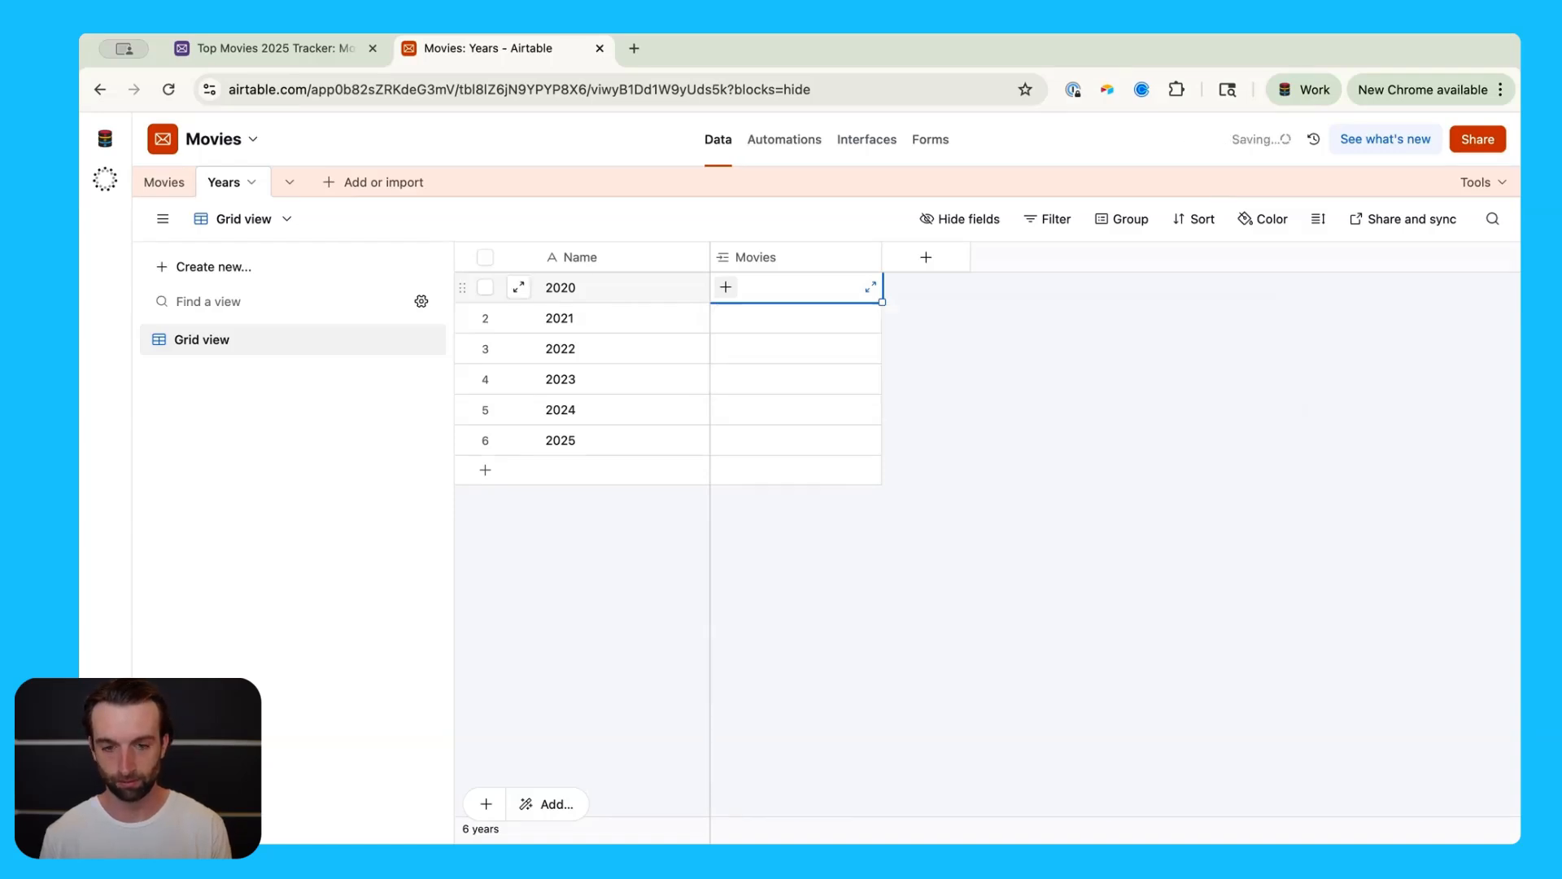
- Delete the Spider Man record from the Movies table
left_click(164, 182)
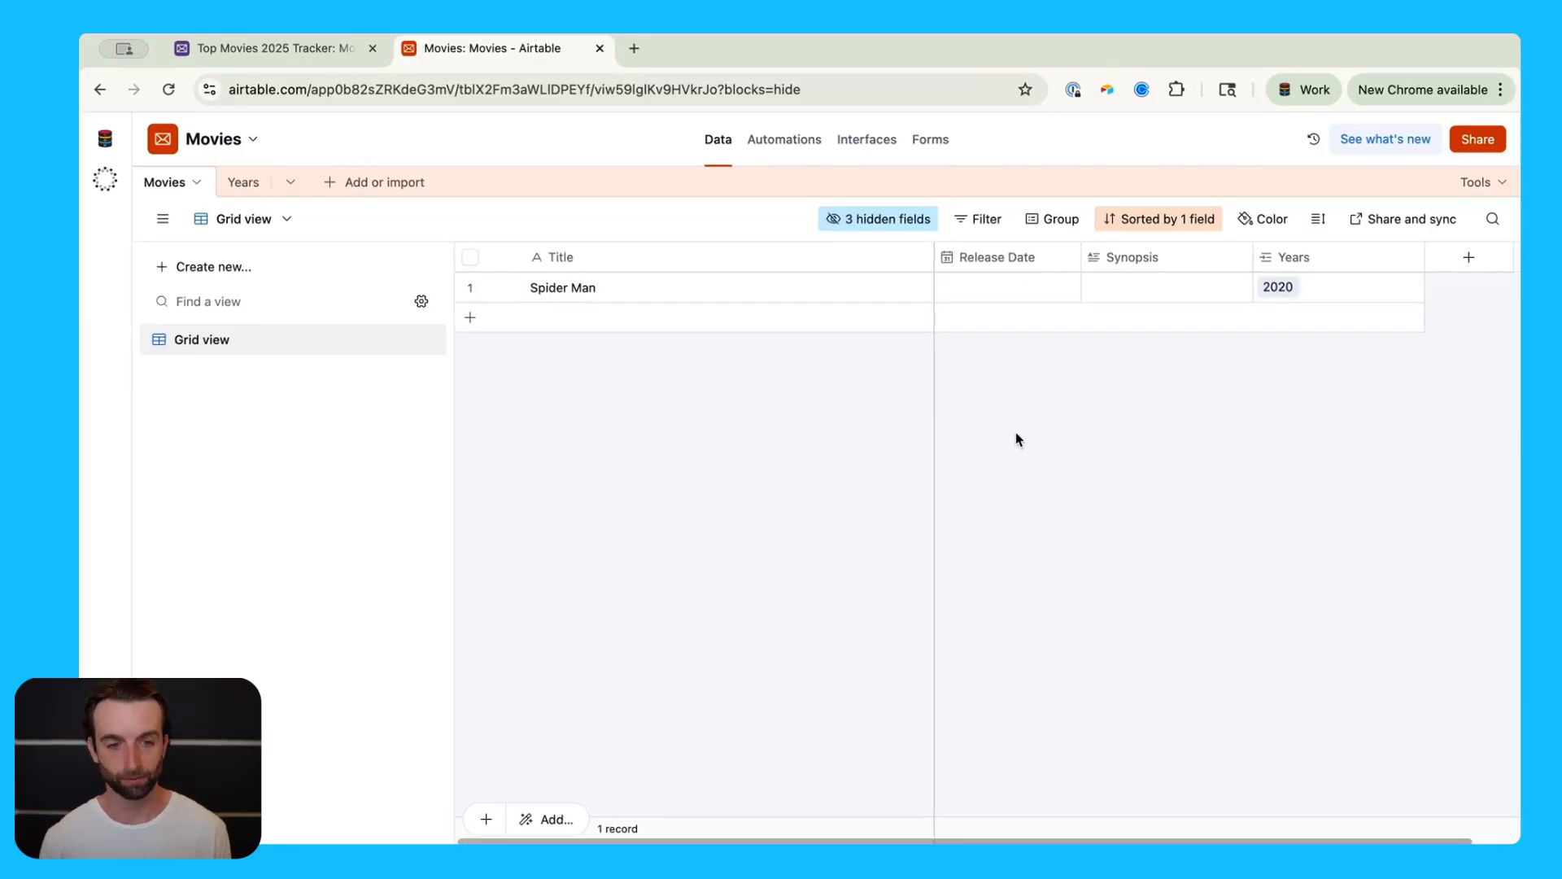
right_click(718, 285)
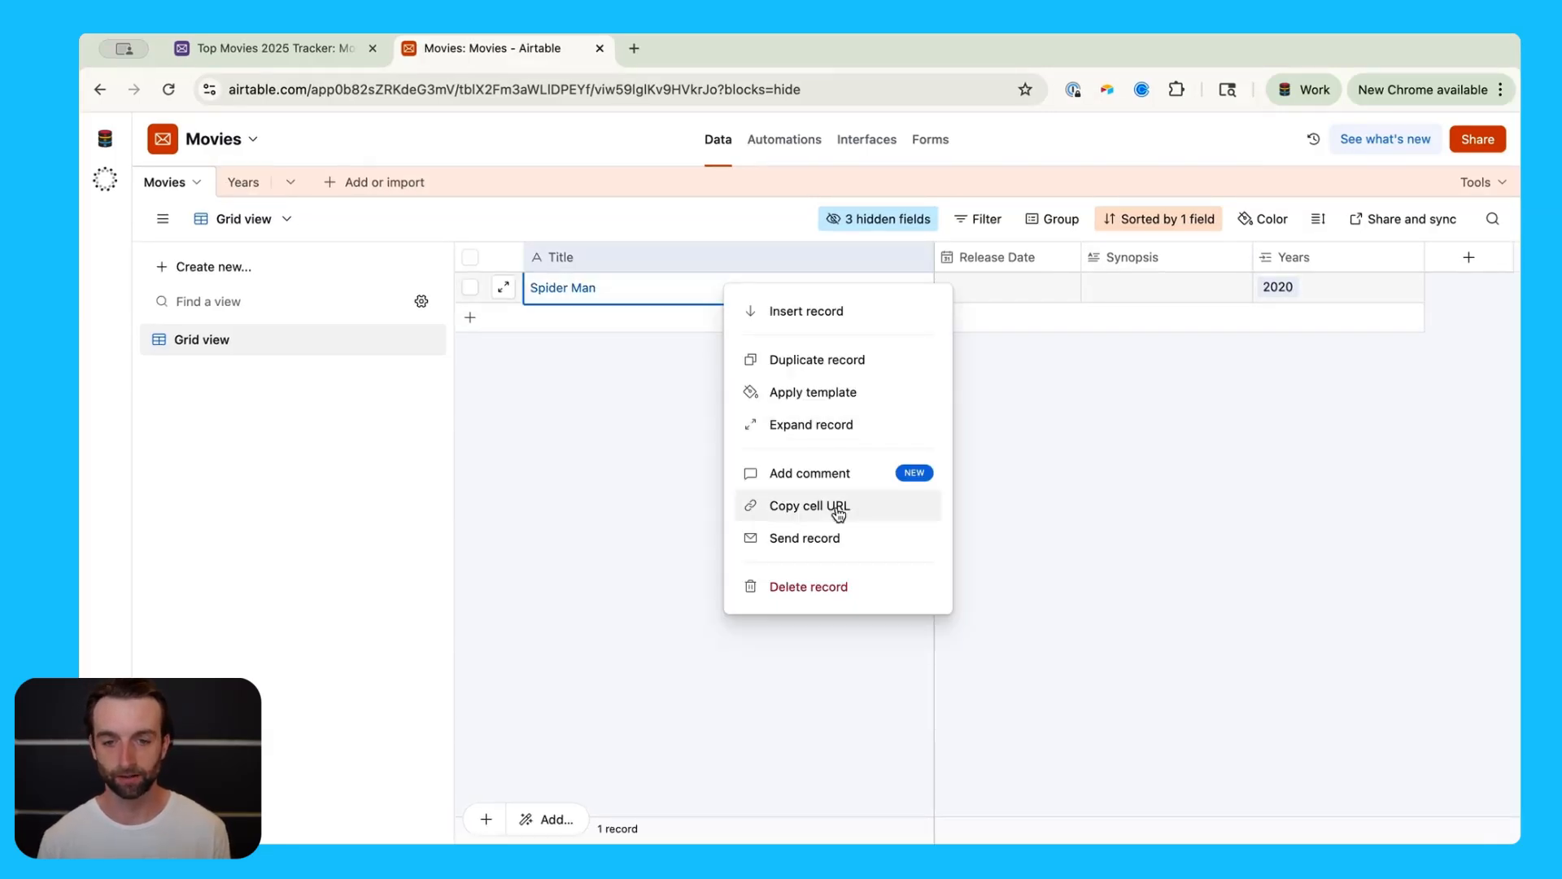
left_click(809, 587)
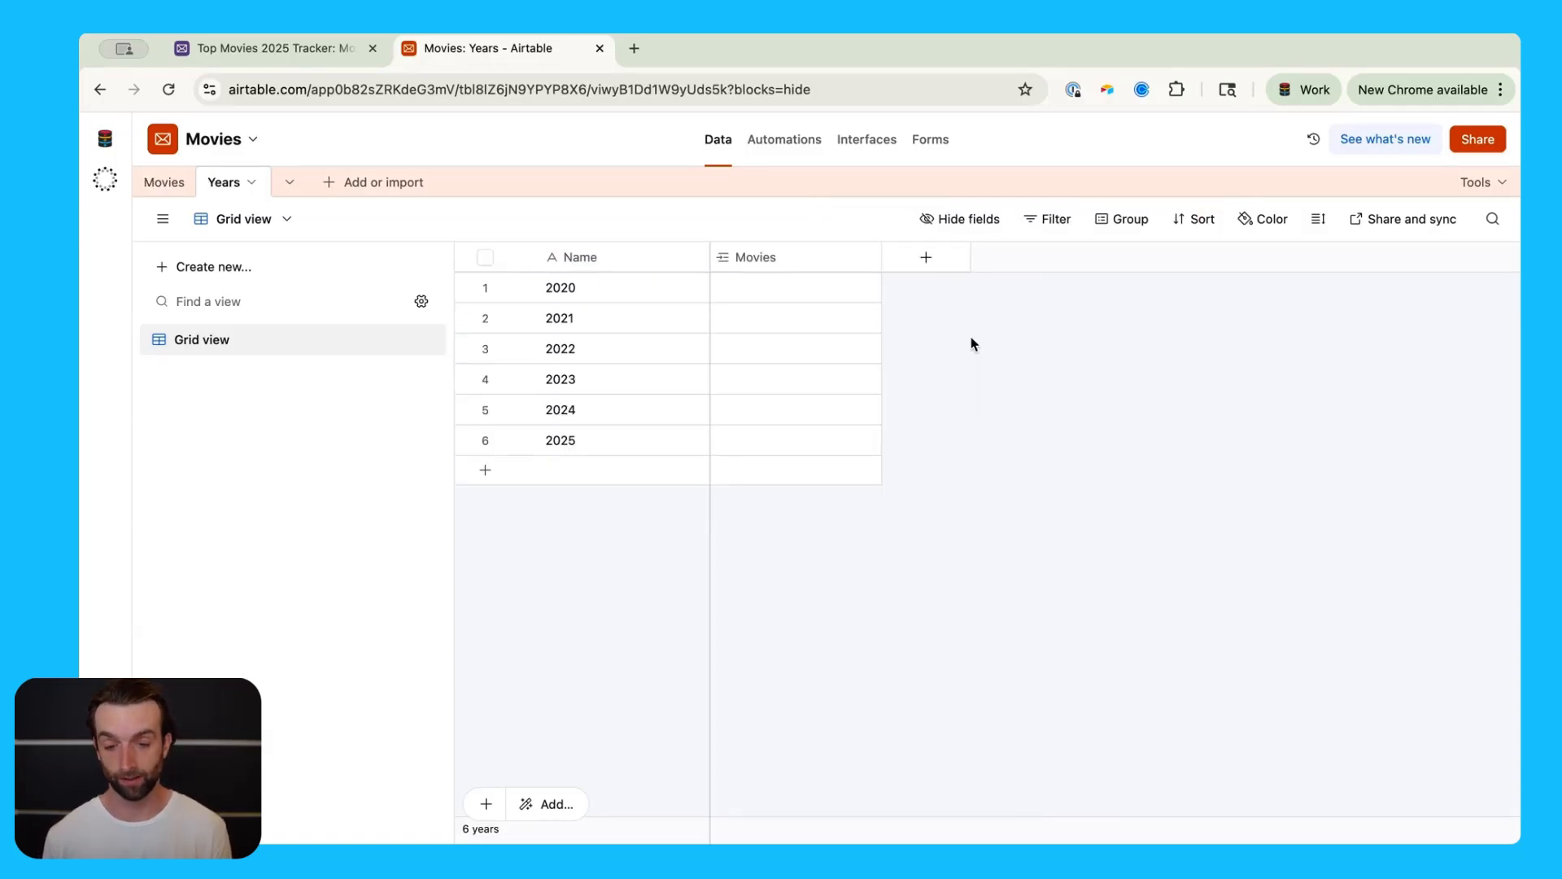
- Set up a new Long text field in the Years table as a field agent named Movie JSON
left_click(933, 259)
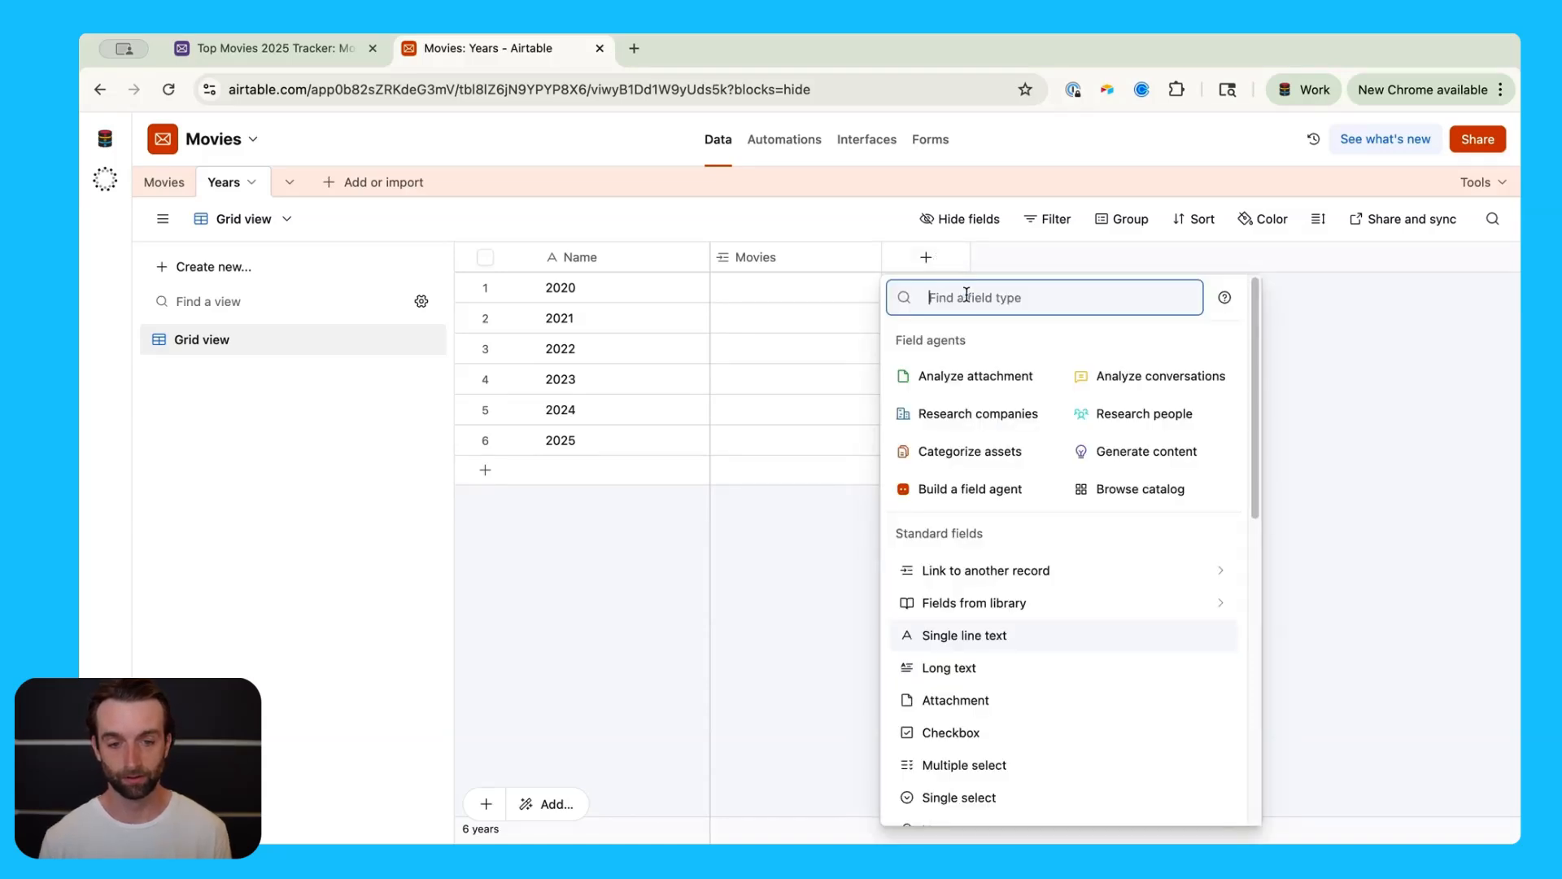
type("long")
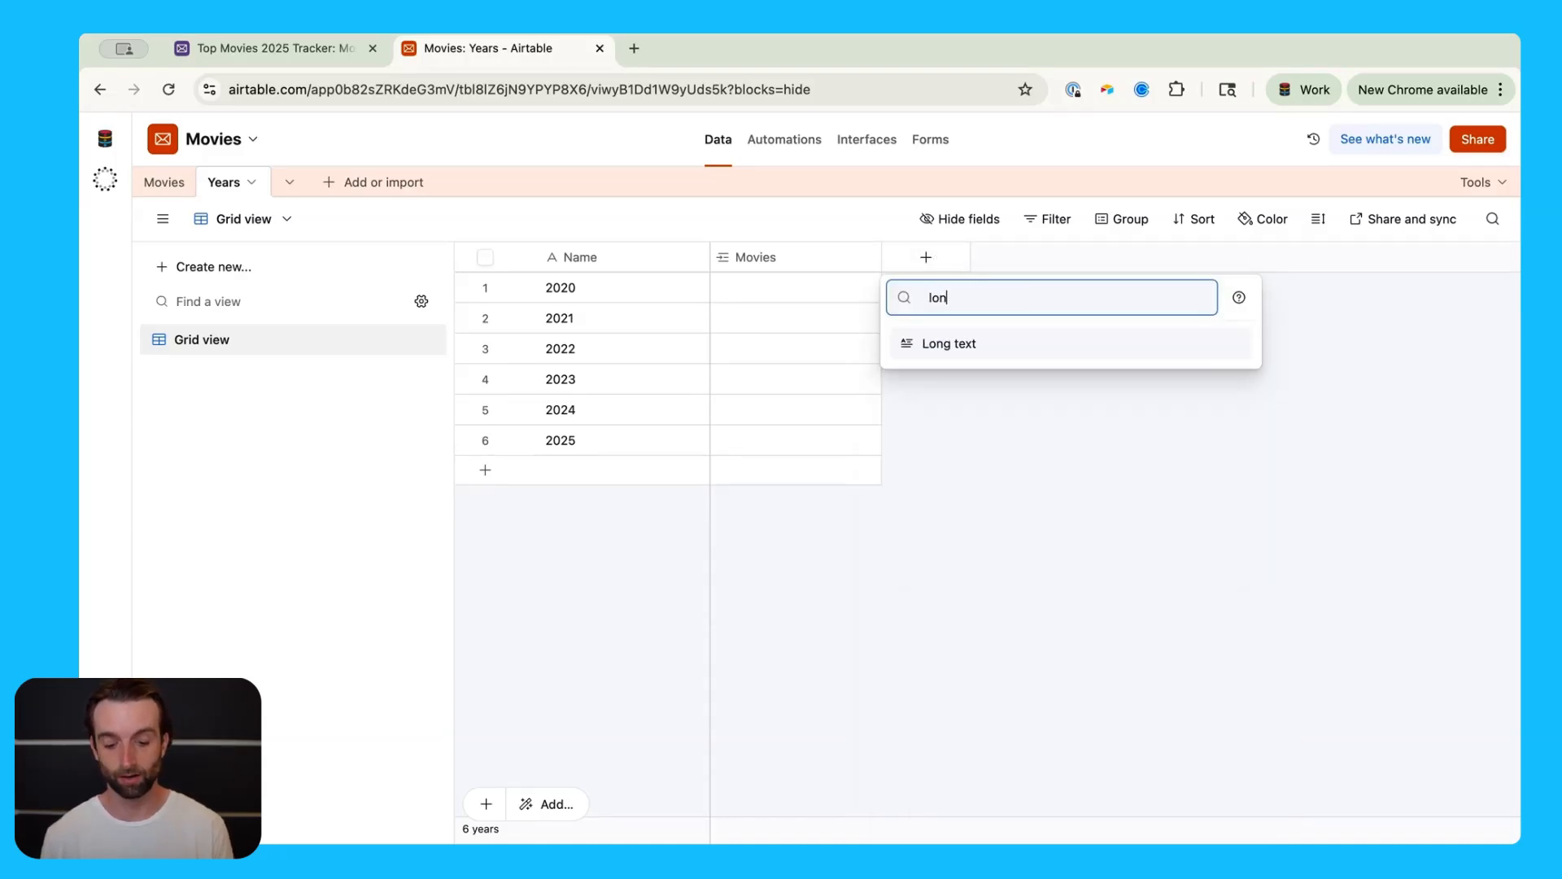
left_click(960, 351)
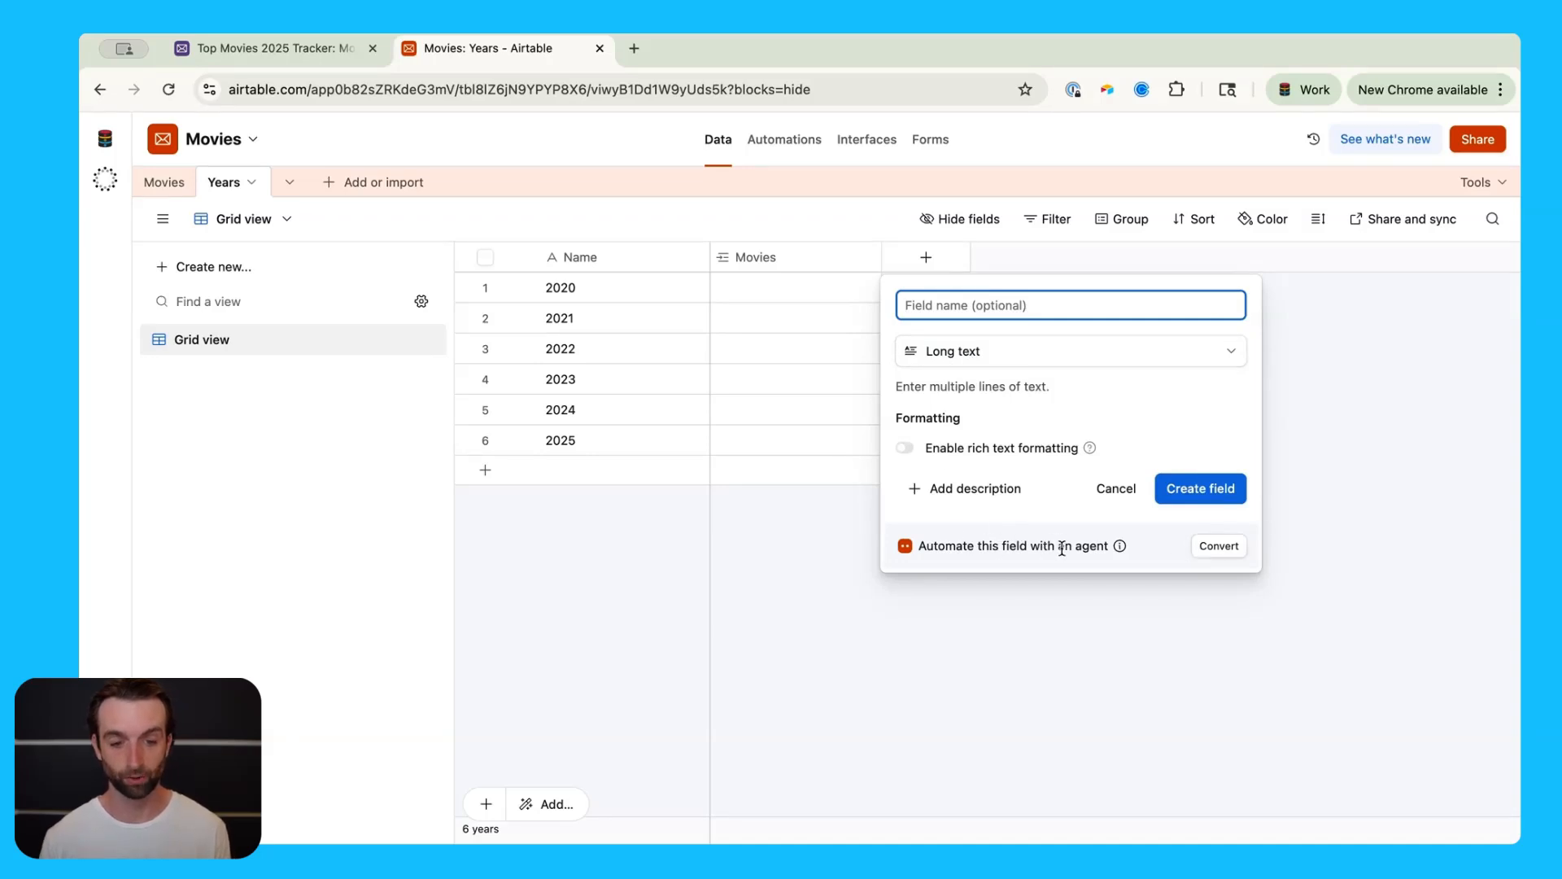
left_click(1212, 552)
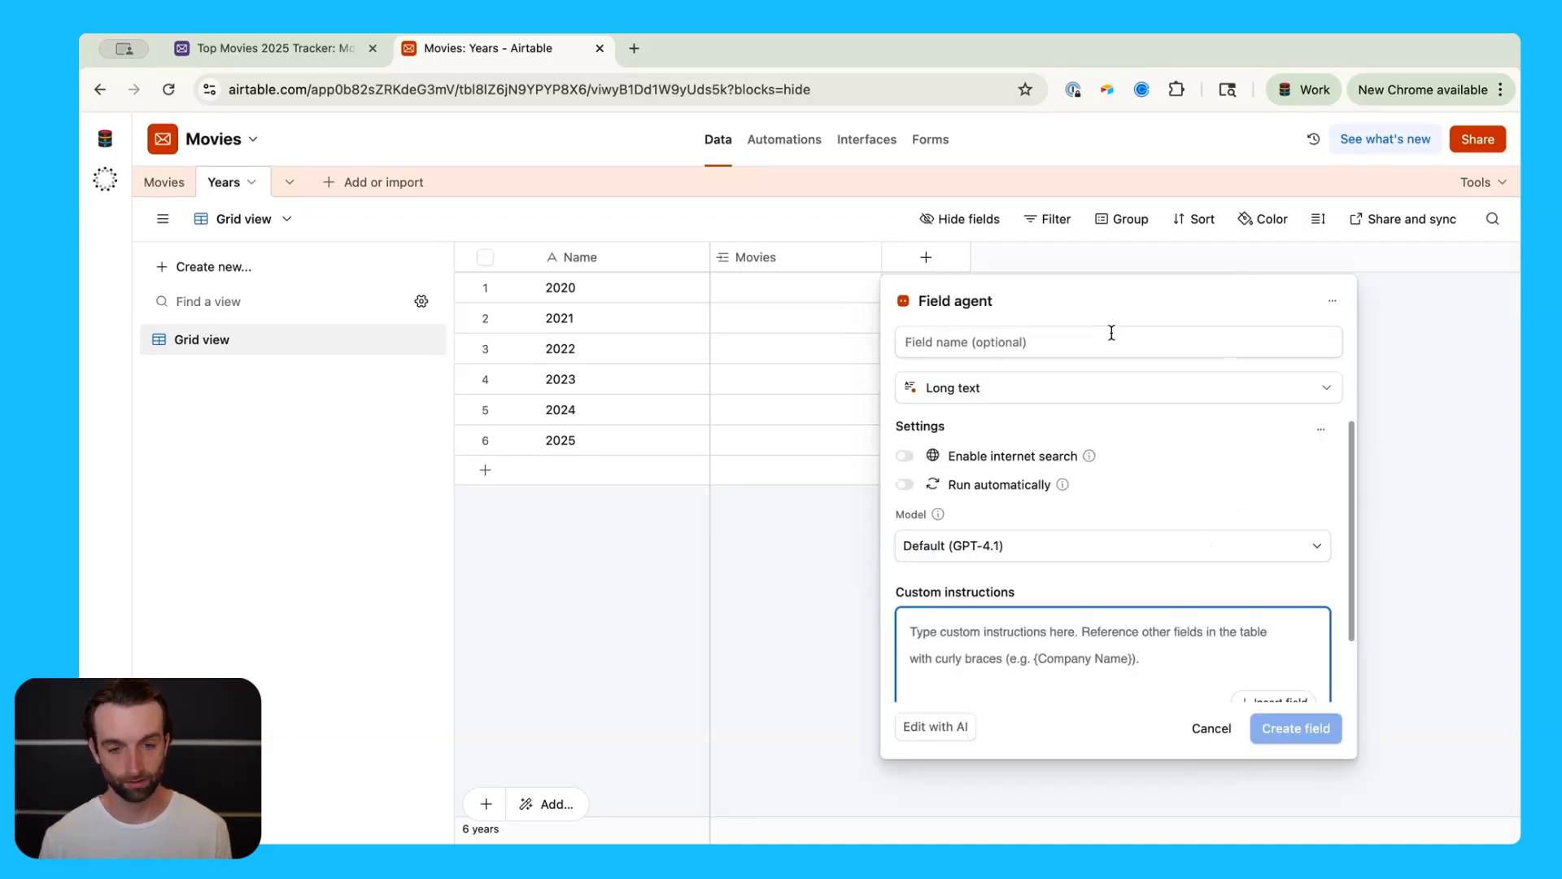
left_click(1086, 345)
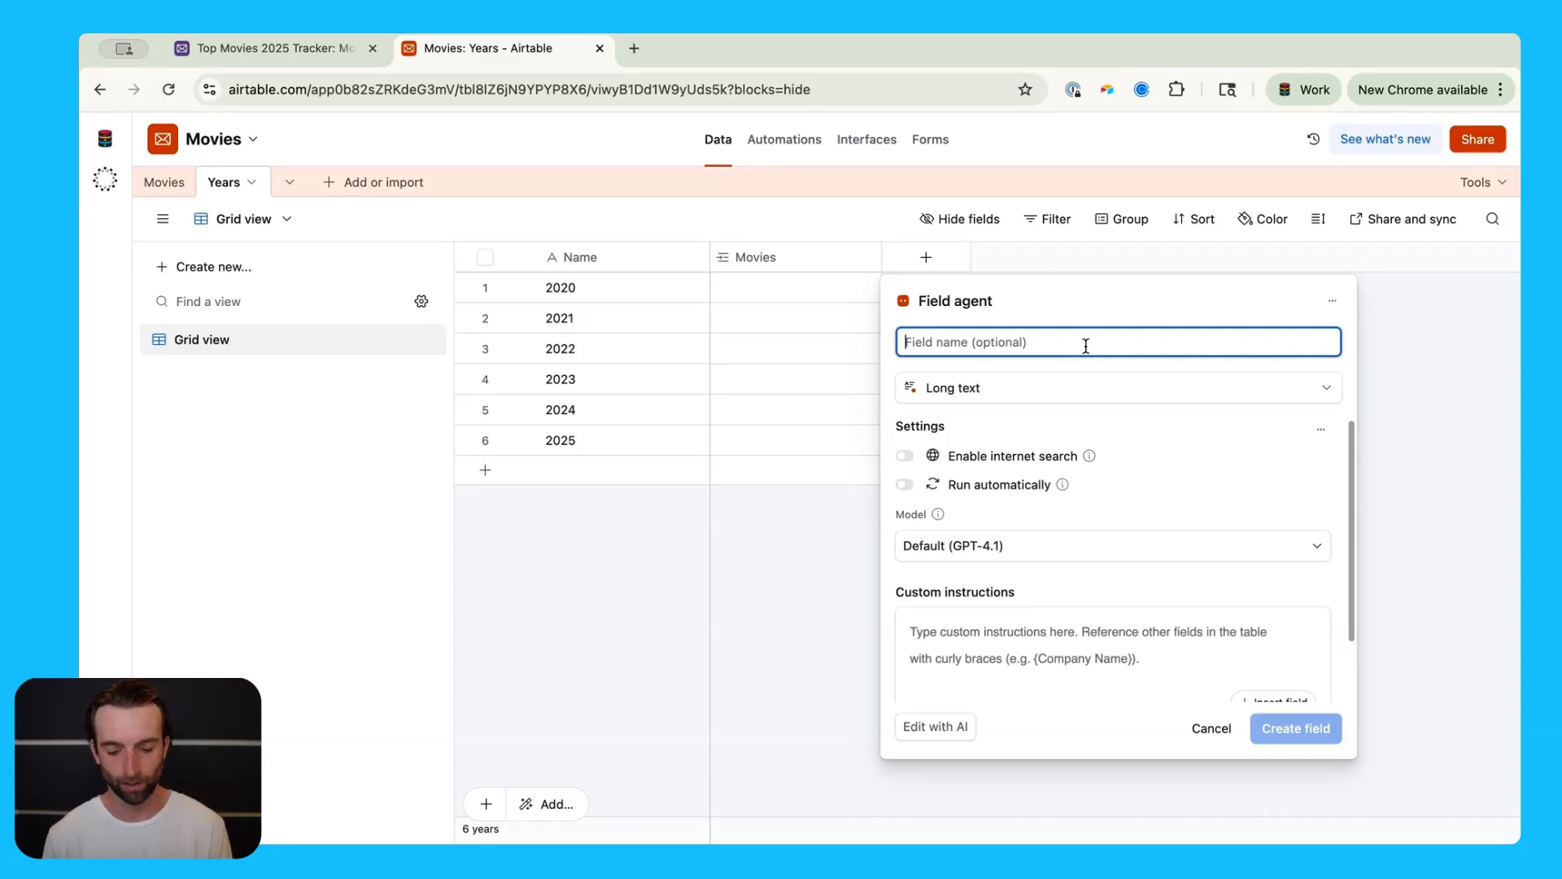
type("M")
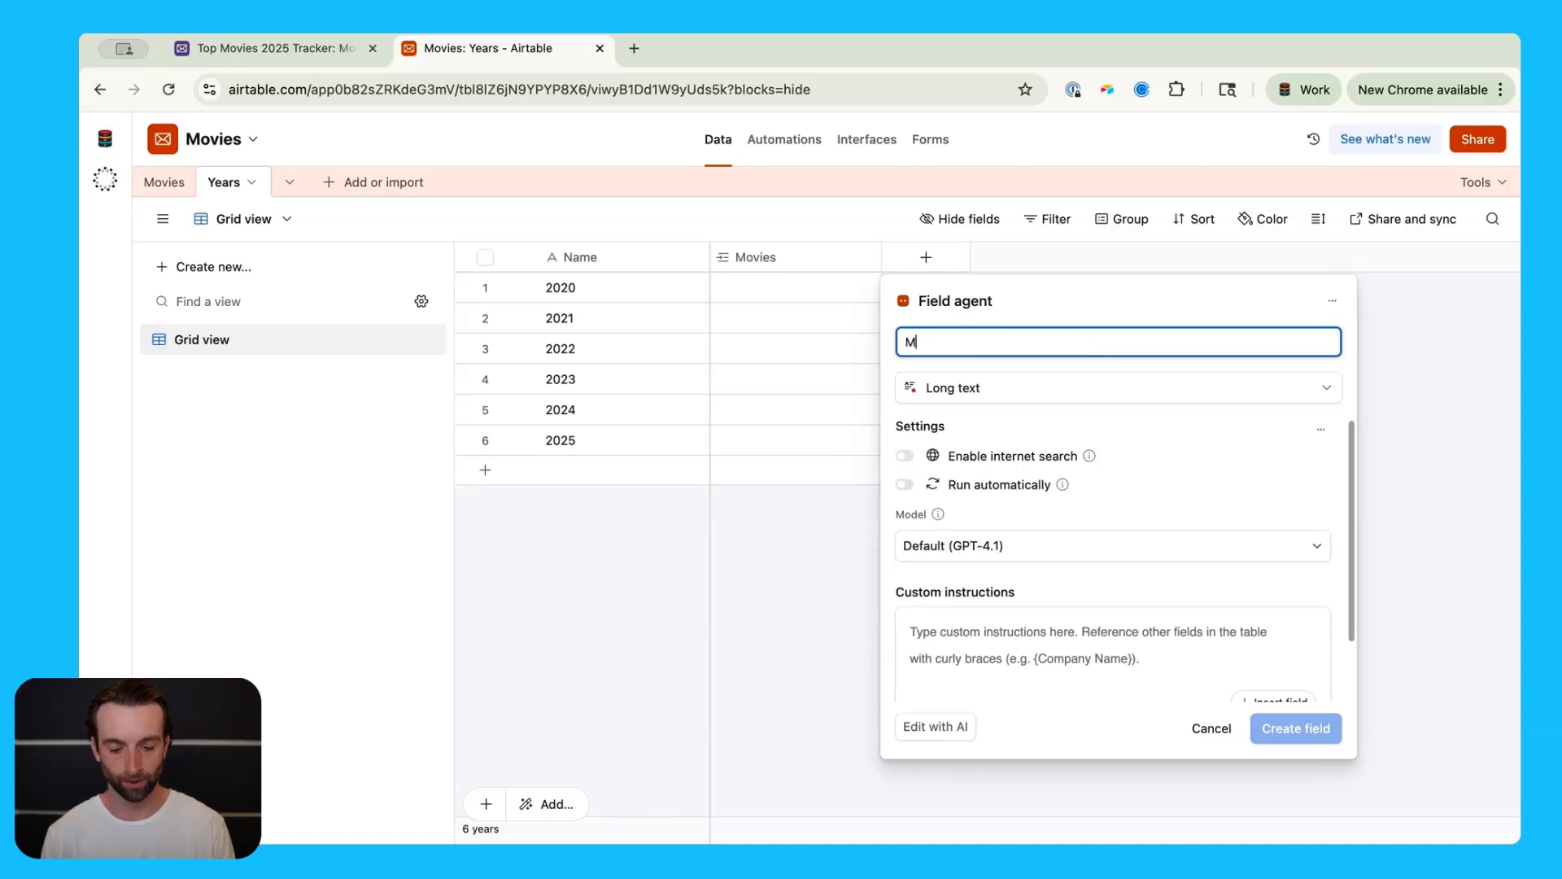
type("ovie JSON")
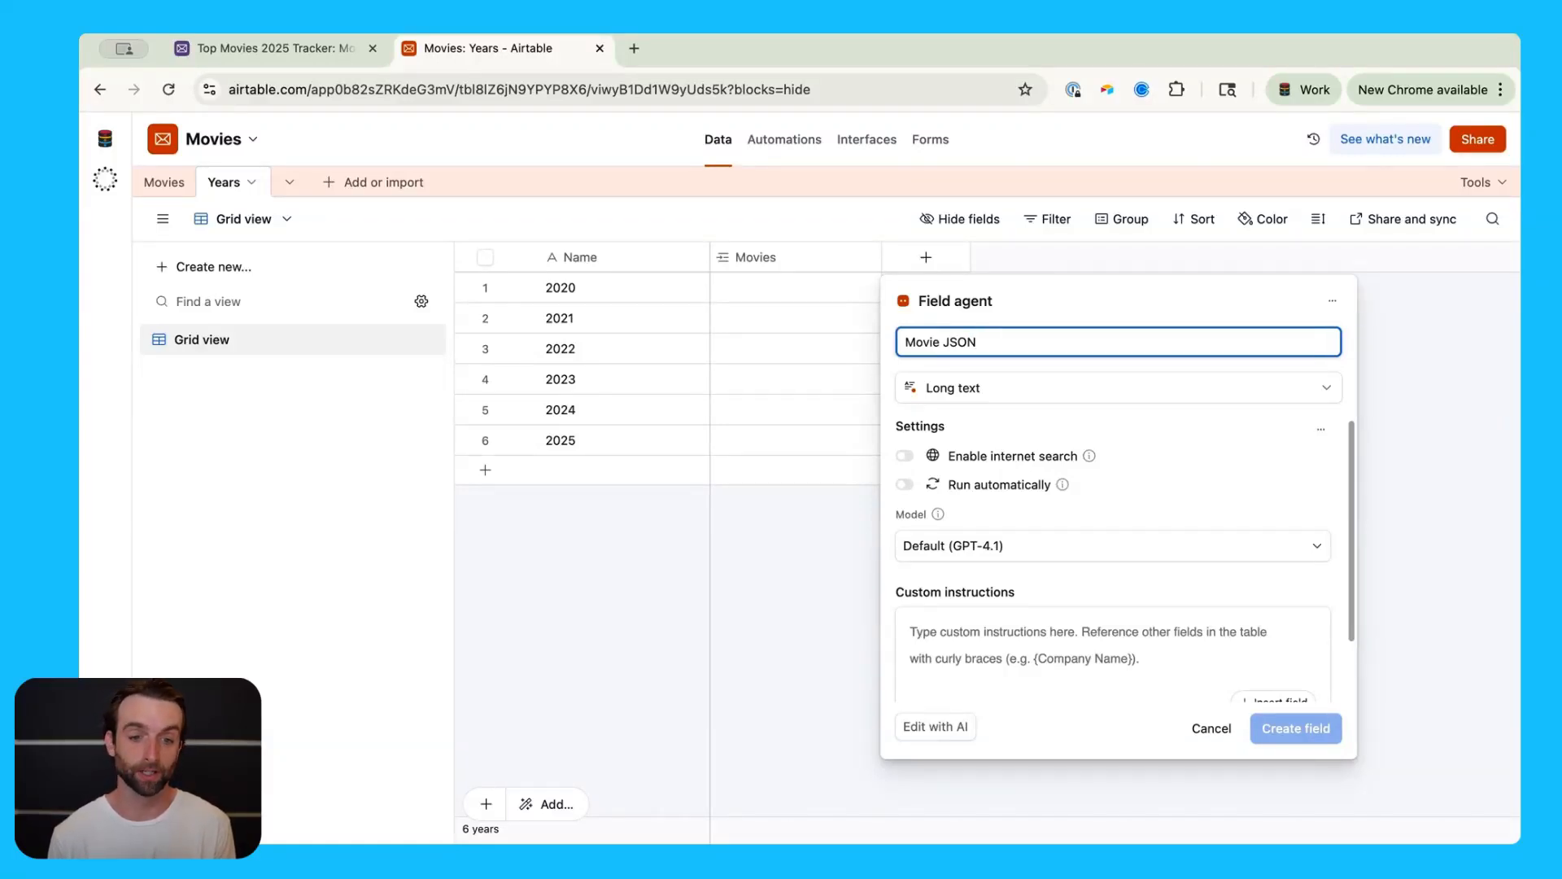
- Review the AI models available for the Movie JSON agent, keeping Default (GPT-4.1), and look over its custom instructions area
left_click(1036, 548)
scroll(1128, 754, "down", 1)
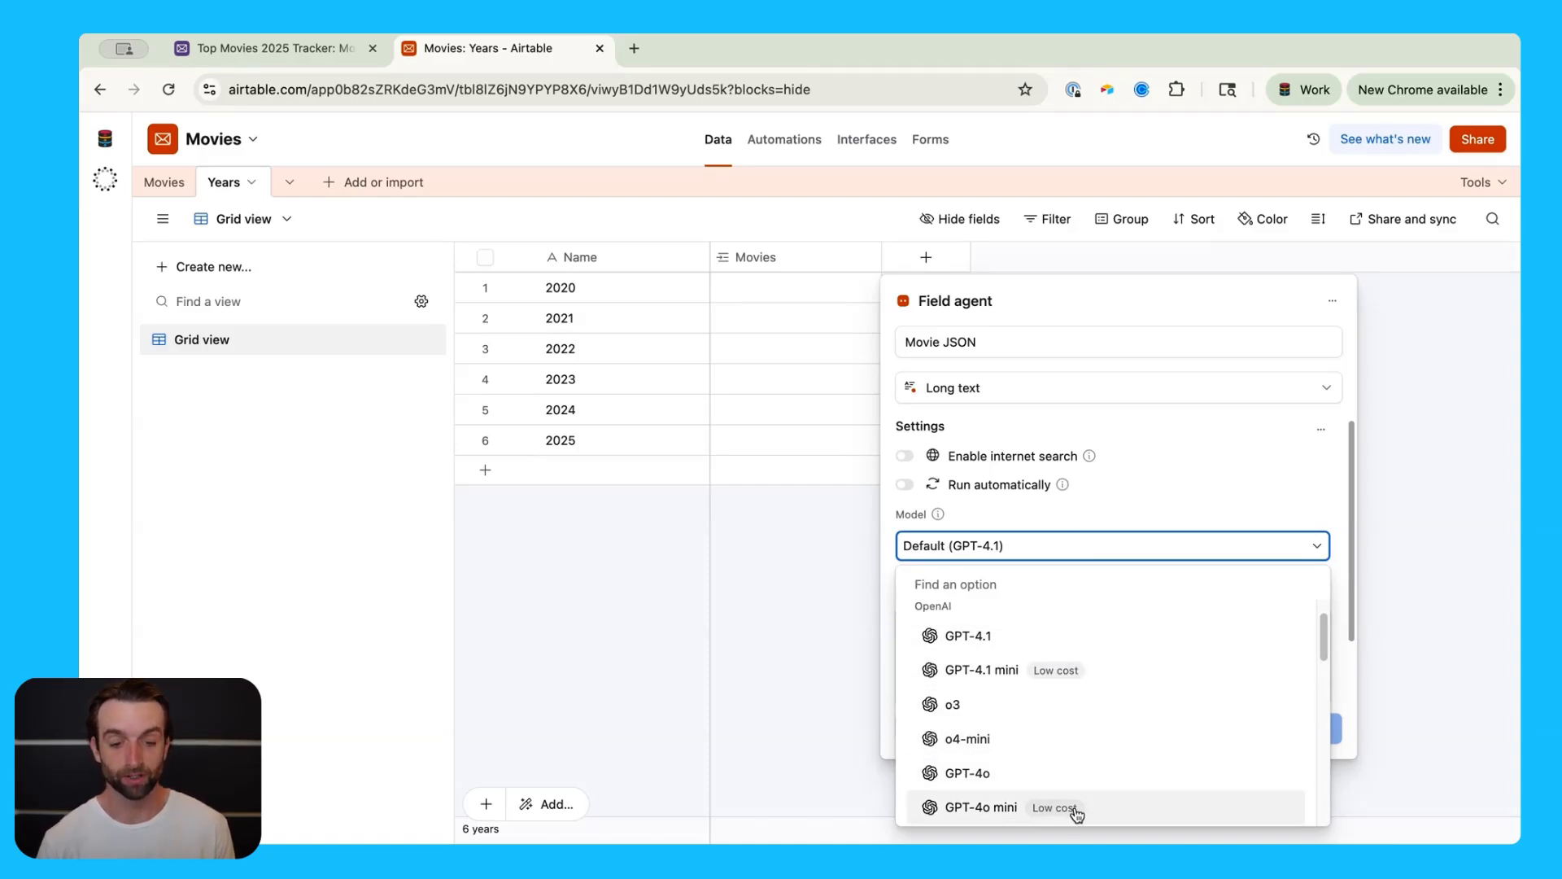
left_click(1086, 558)
scroll(1117, 610, "down", 2)
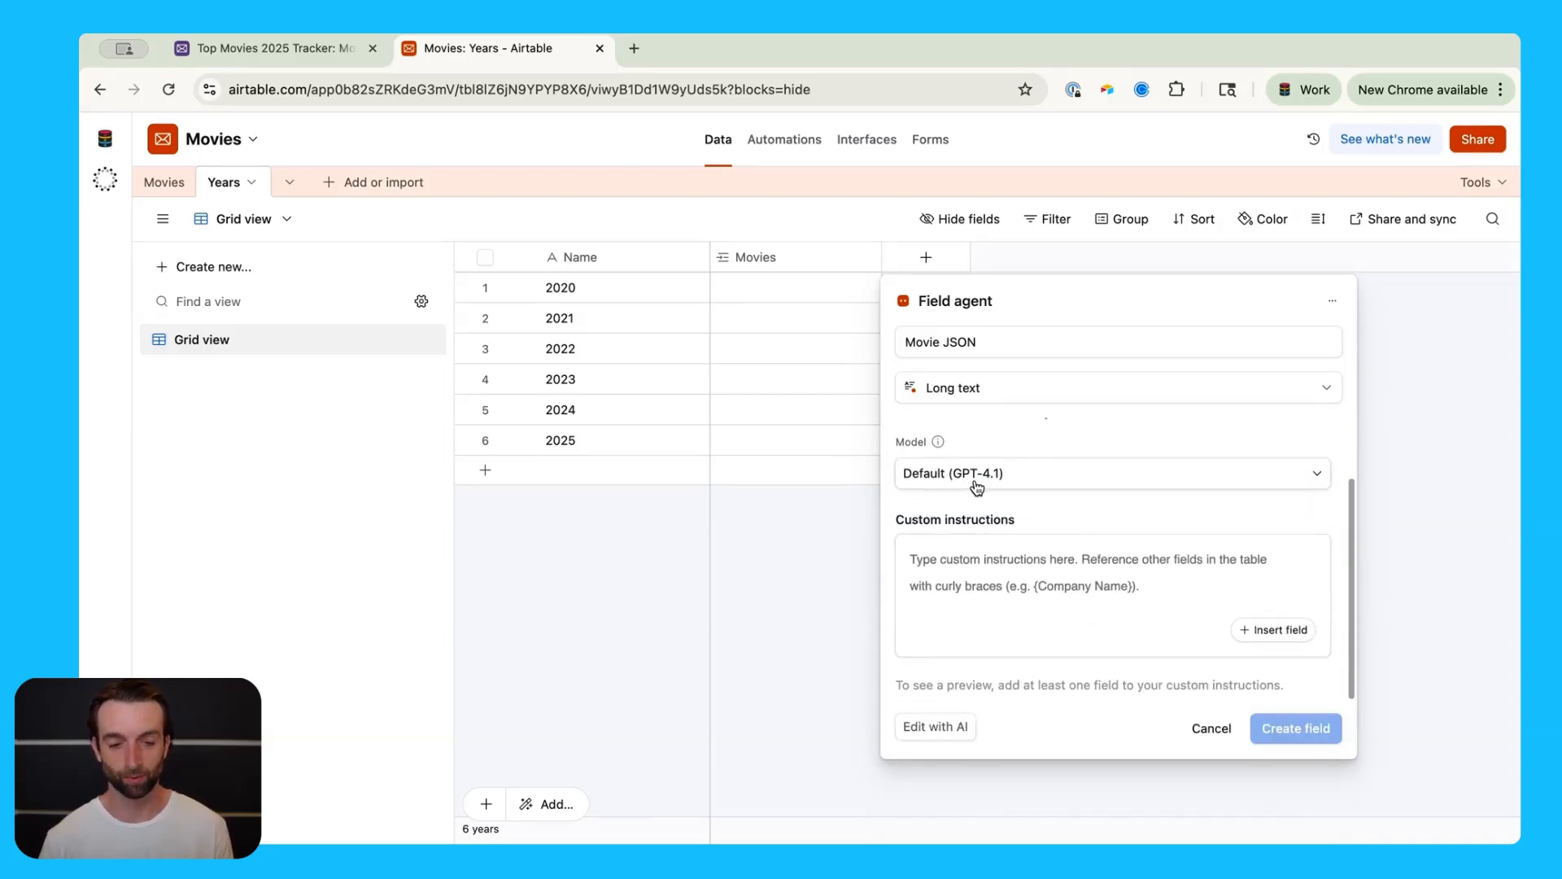
scroll(985, 488, "up", 1)
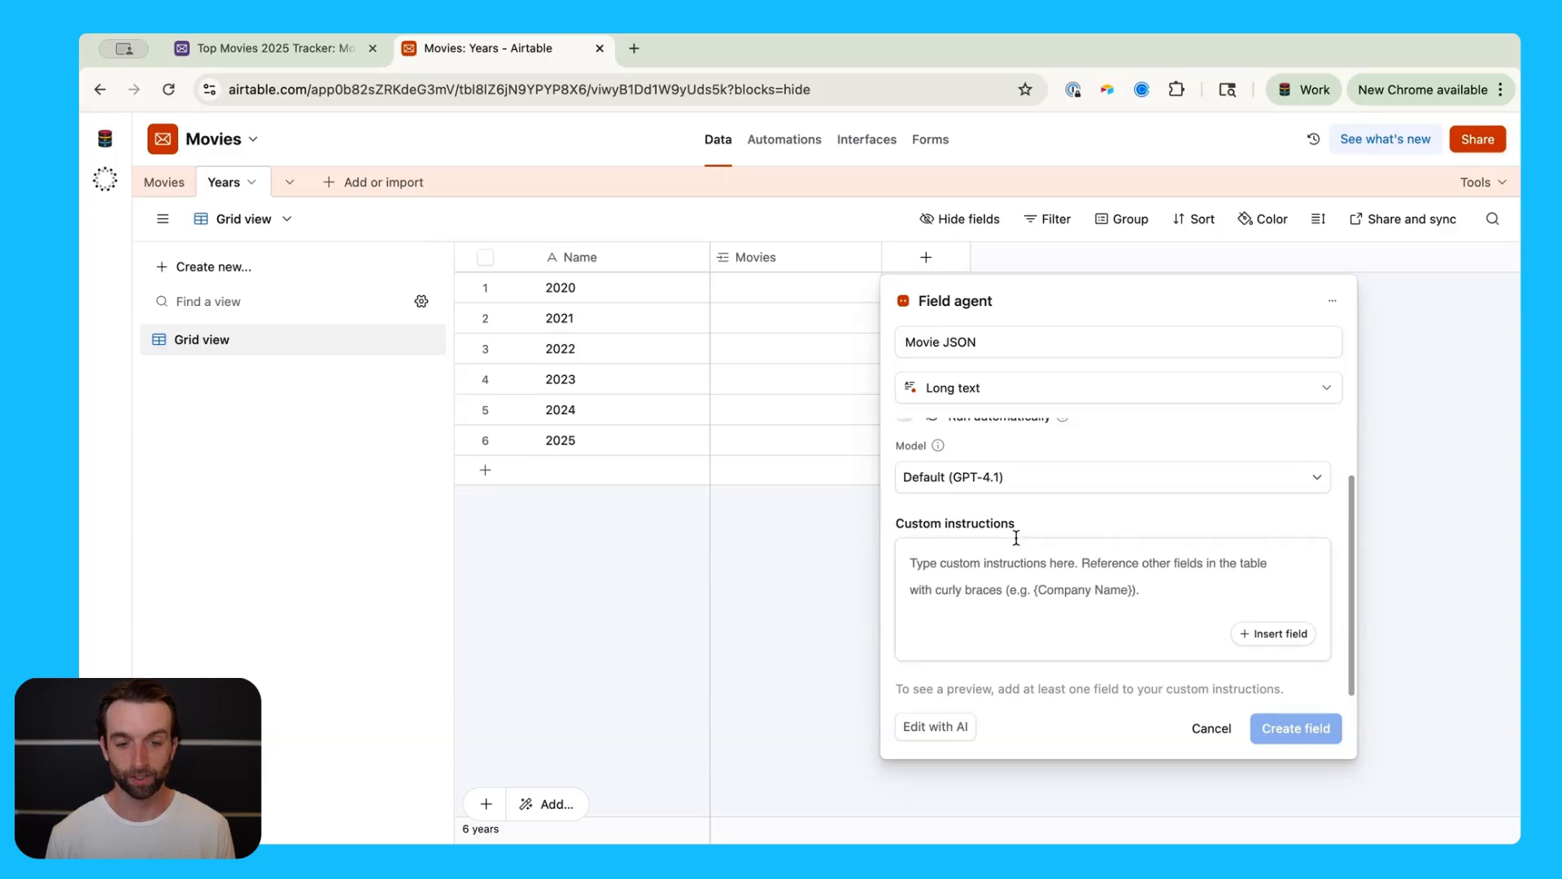
- Fill the custom instructions with the prepared prompt asking for the top 10 highest-grossing movies of the Name year as a JSON object
left_click(1051, 563)
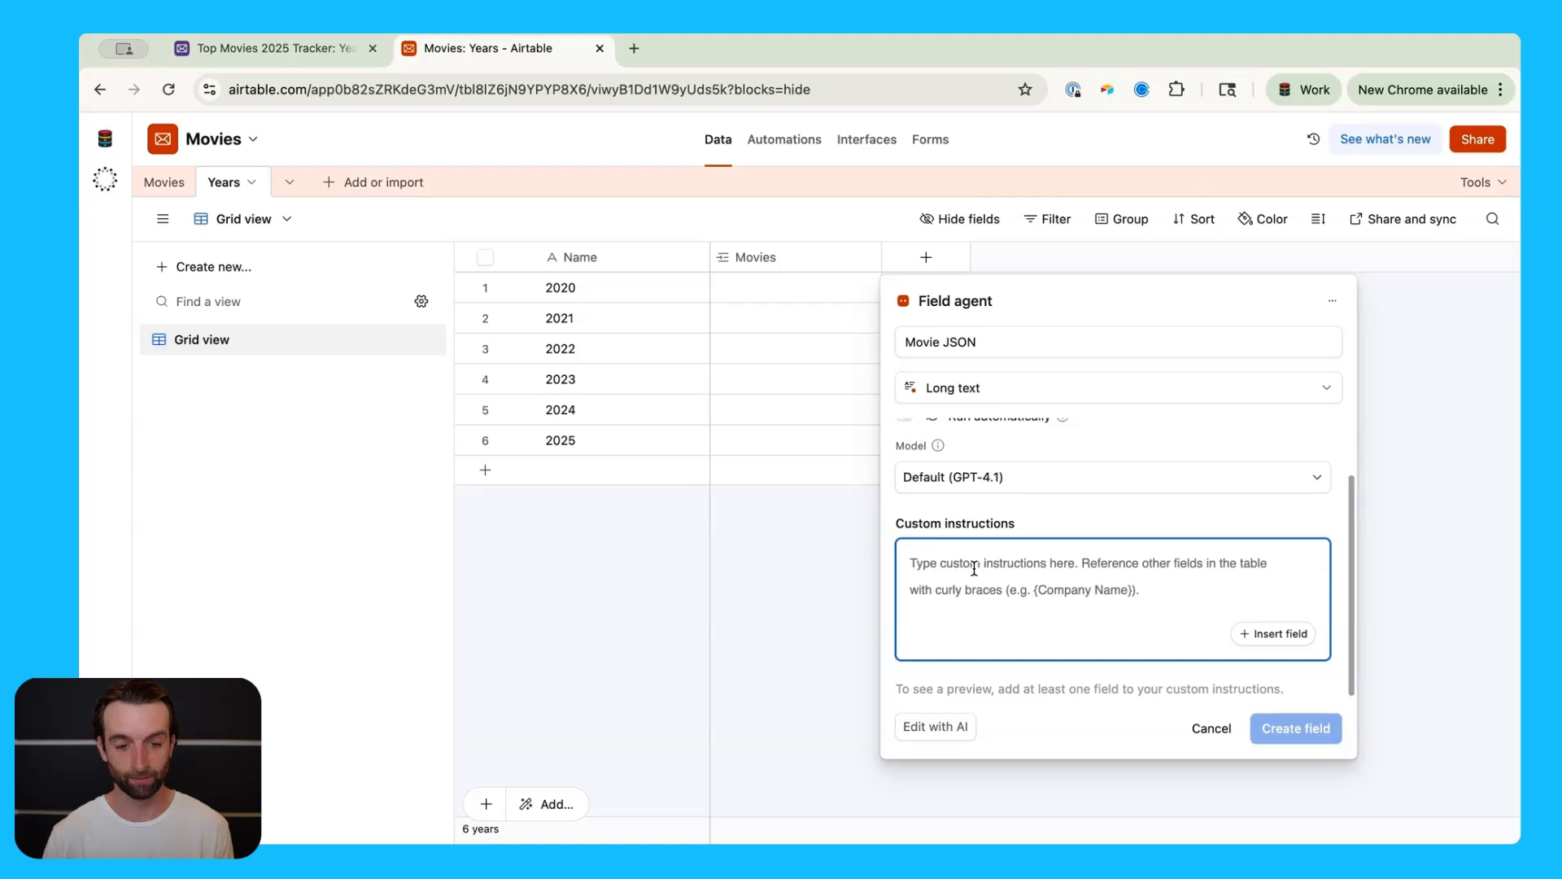
key("super+v")
scroll(1113, 638, "down", 1)
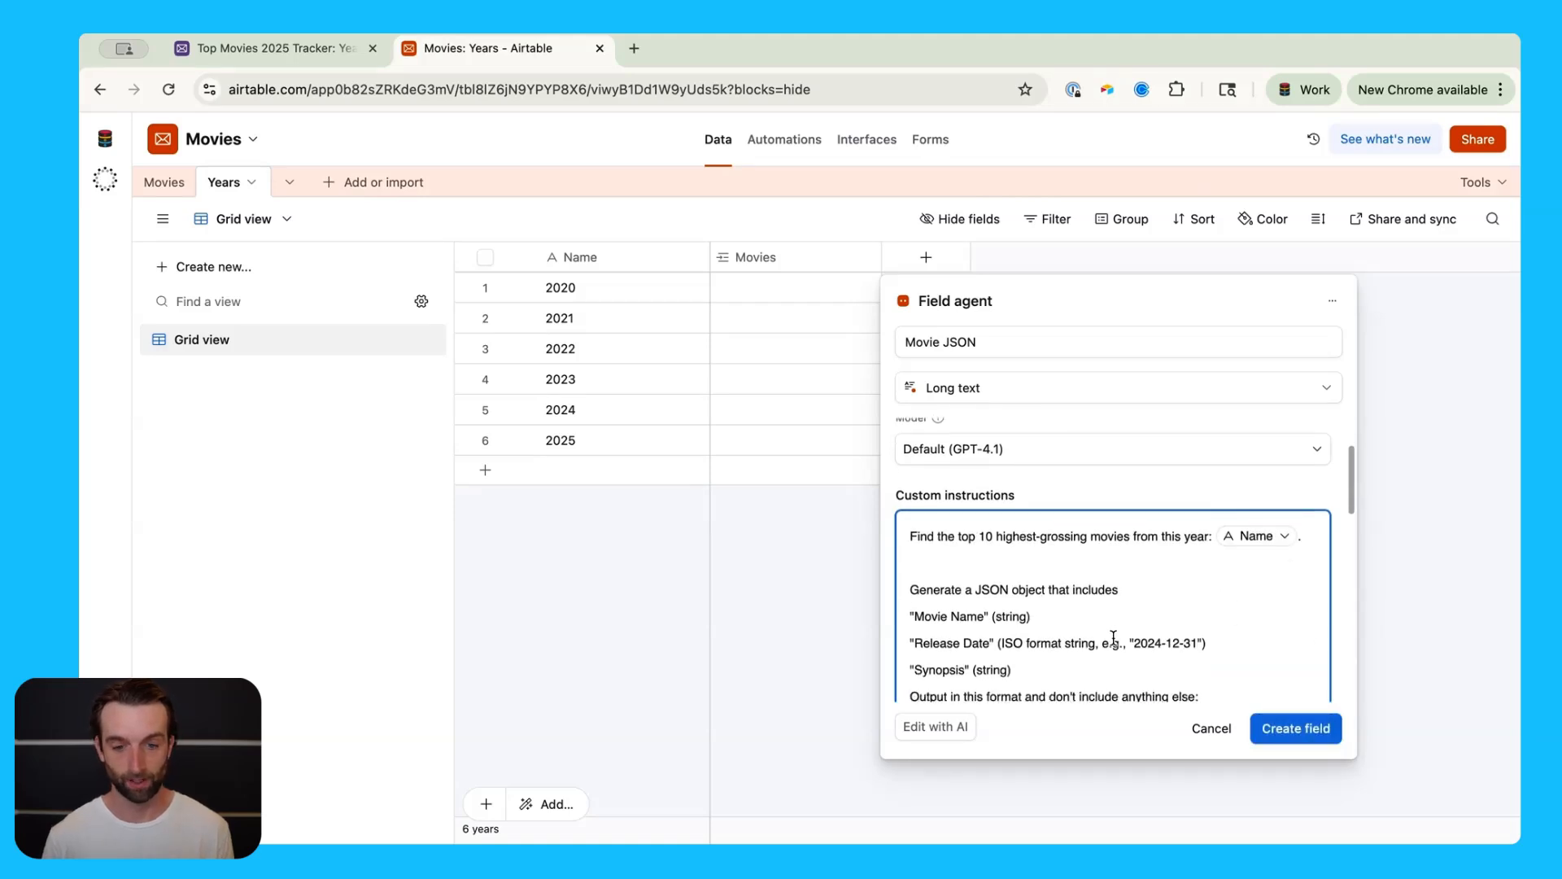
scroll(1113, 638, "up", 1)
scroll(1112, 638, "down", 1)
scroll(1112, 638, "down", 3)
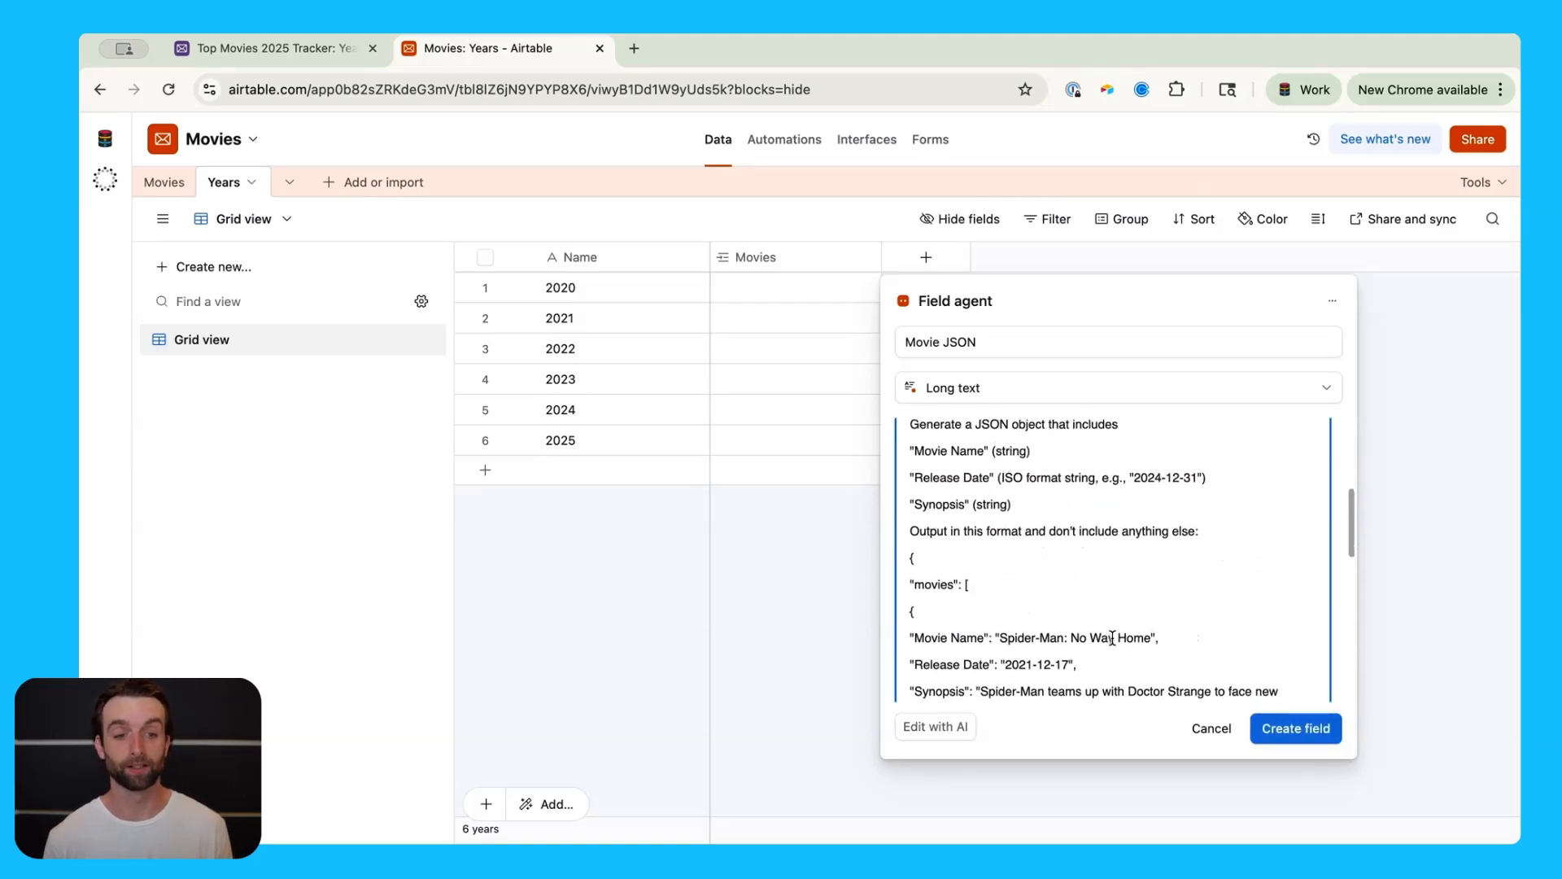
scroll(1108, 632, "up", 1)
scroll(1105, 631, "up", 1)
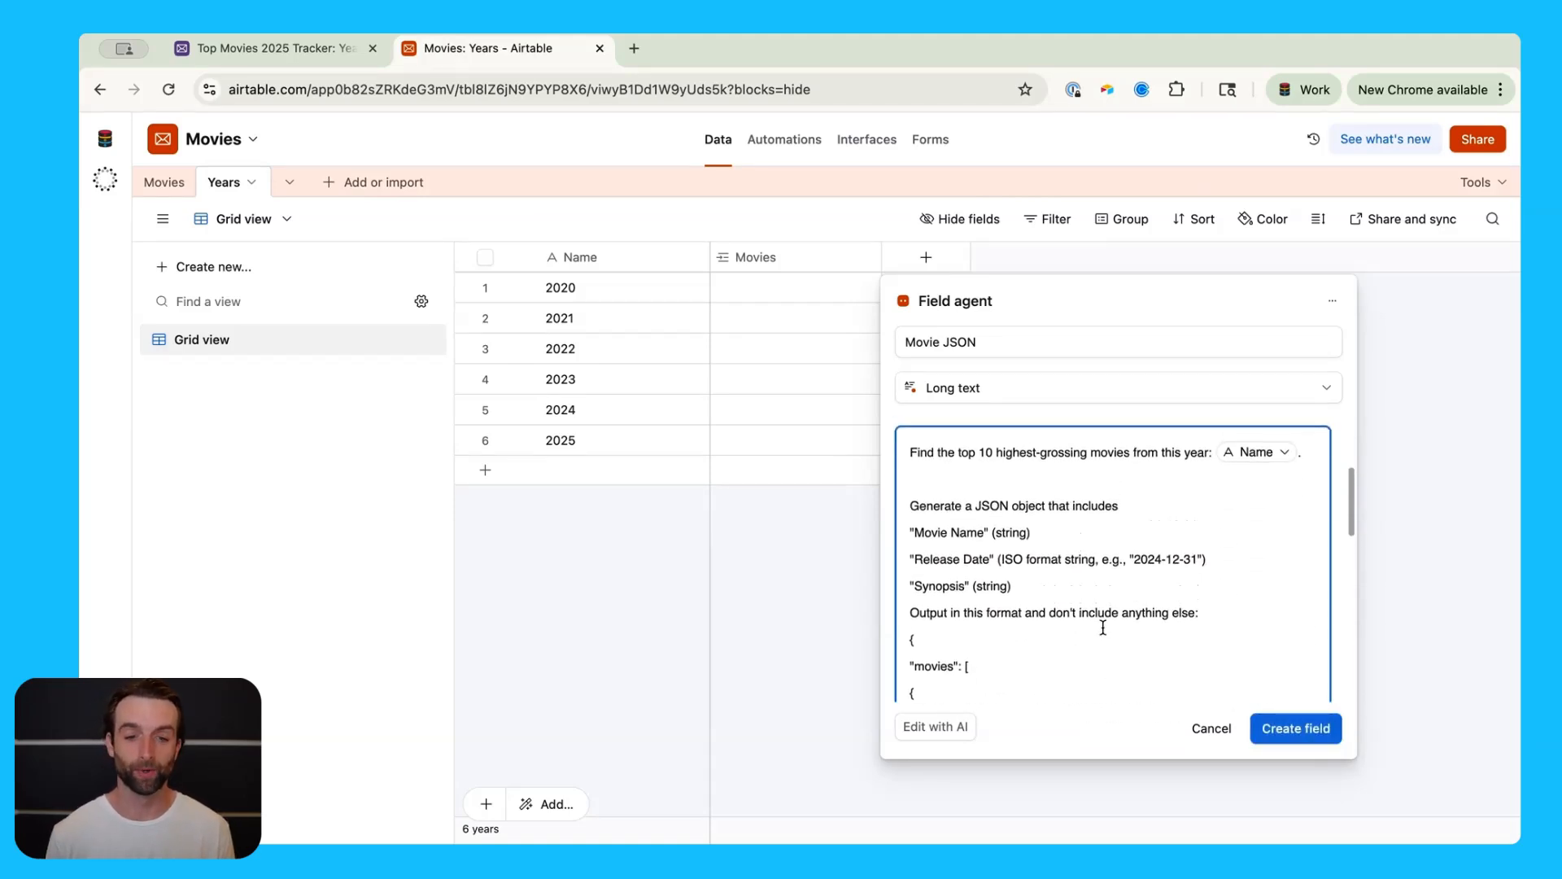
- Enable internet search for the Movie JSON field agent
scroll(1103, 627, "up", 5)
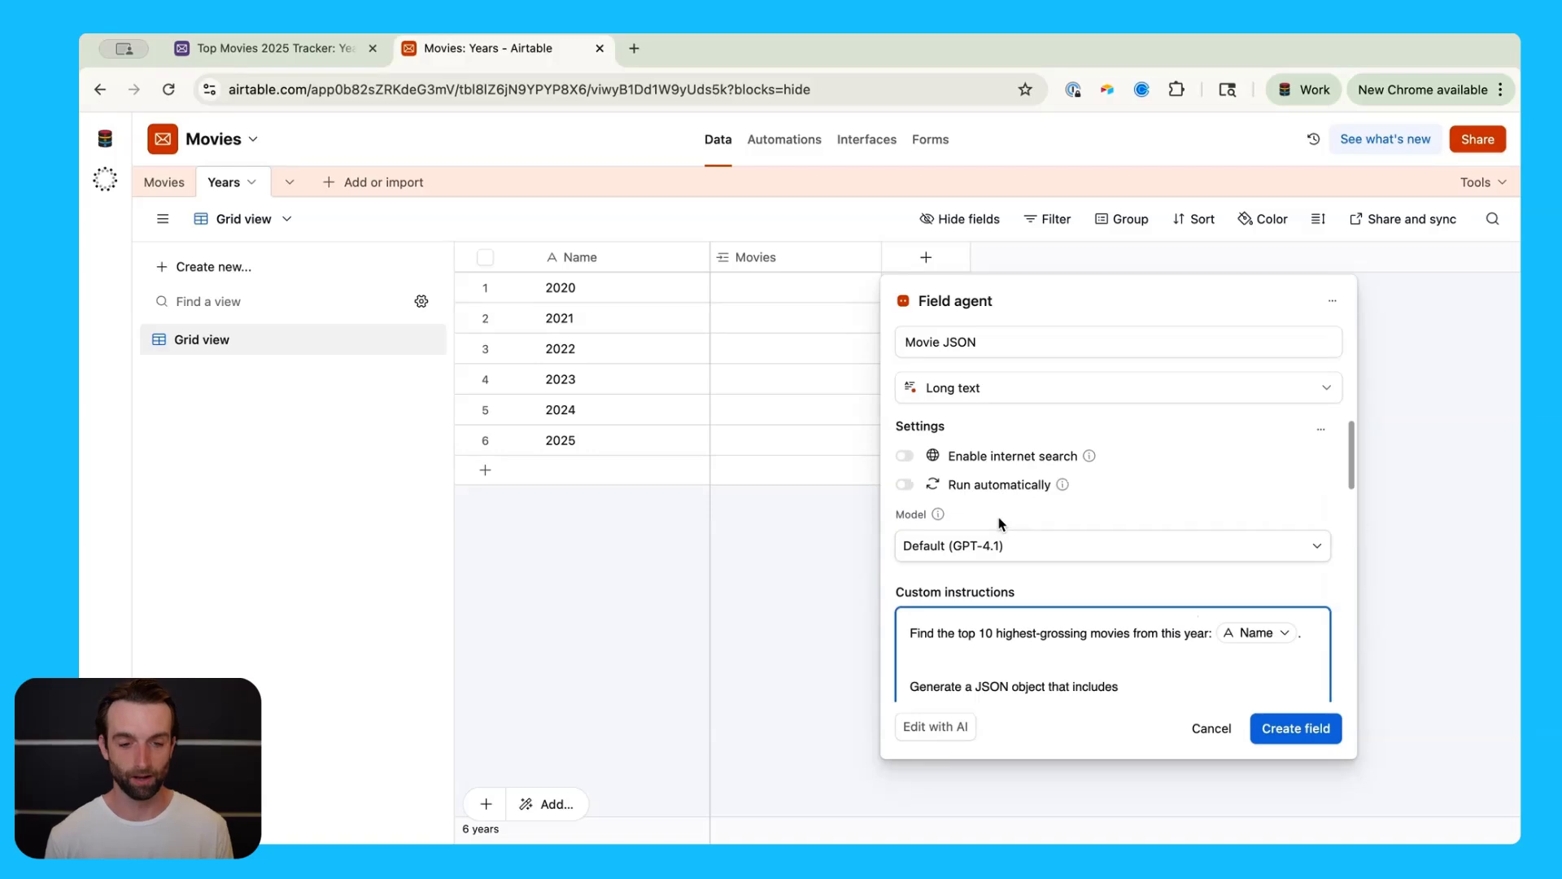
left_click(904, 459)
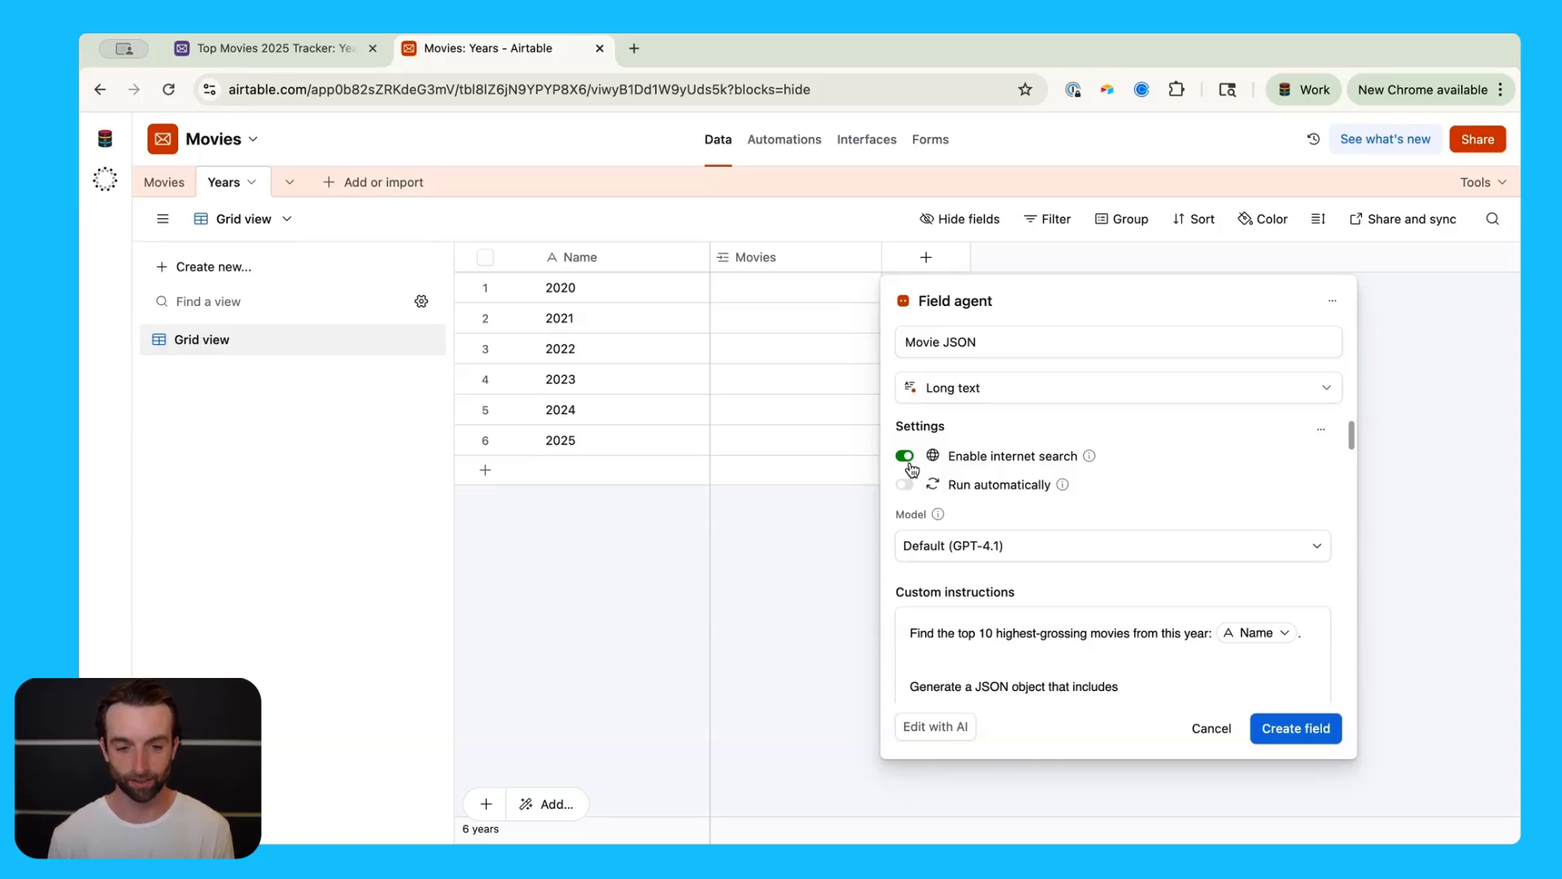
scroll(1071, 588, "down", 5)
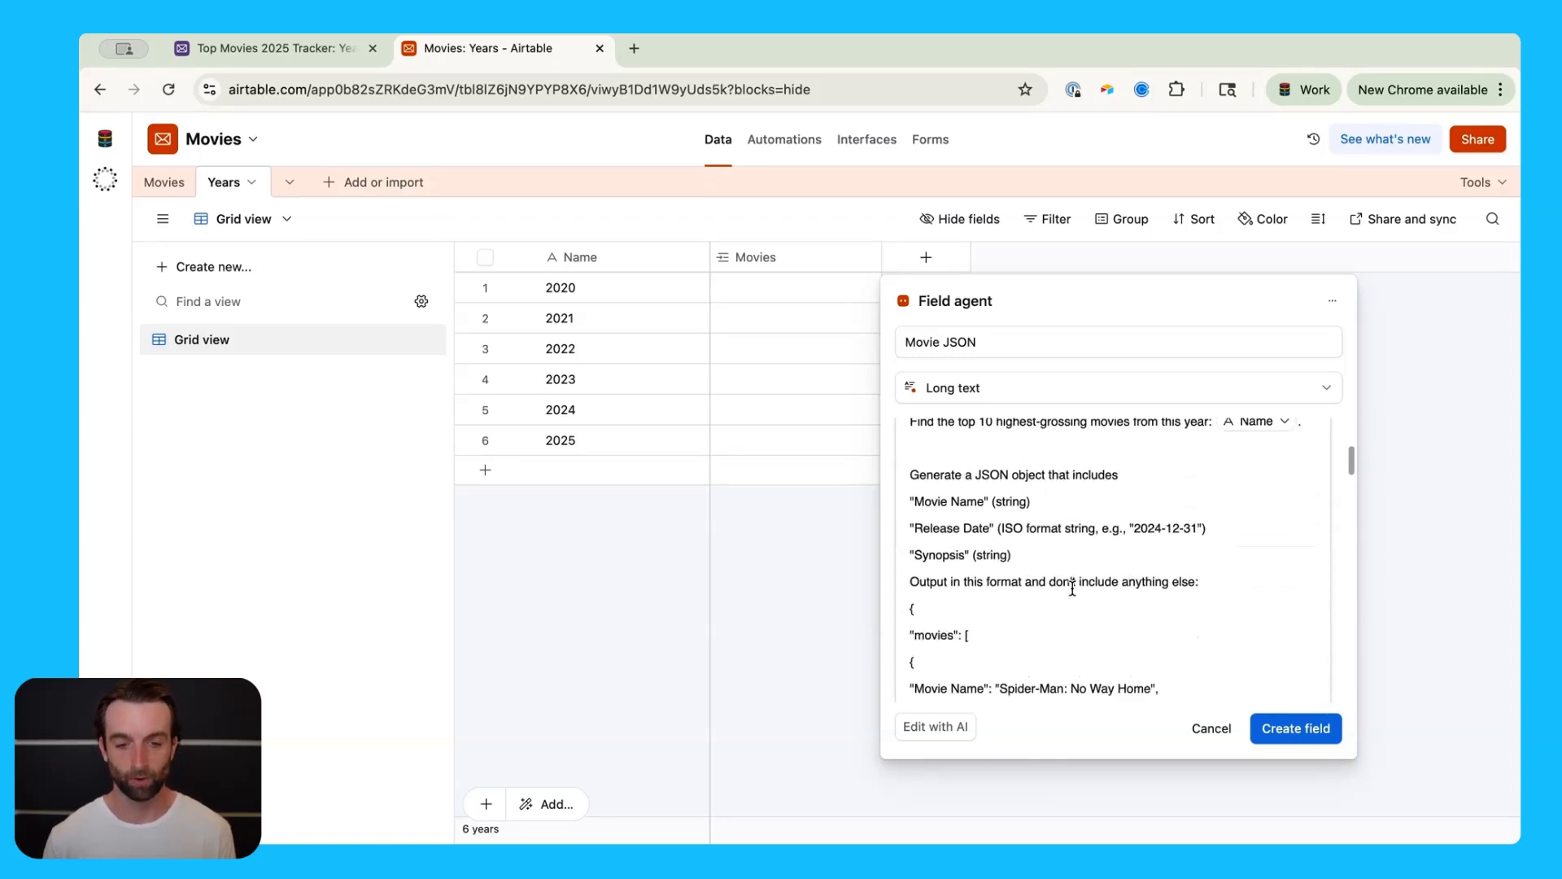
- Remove the Name field reference after "movies from this year:" in the custom instructions and insert the Name field again
scroll(1071, 588, "up", 1)
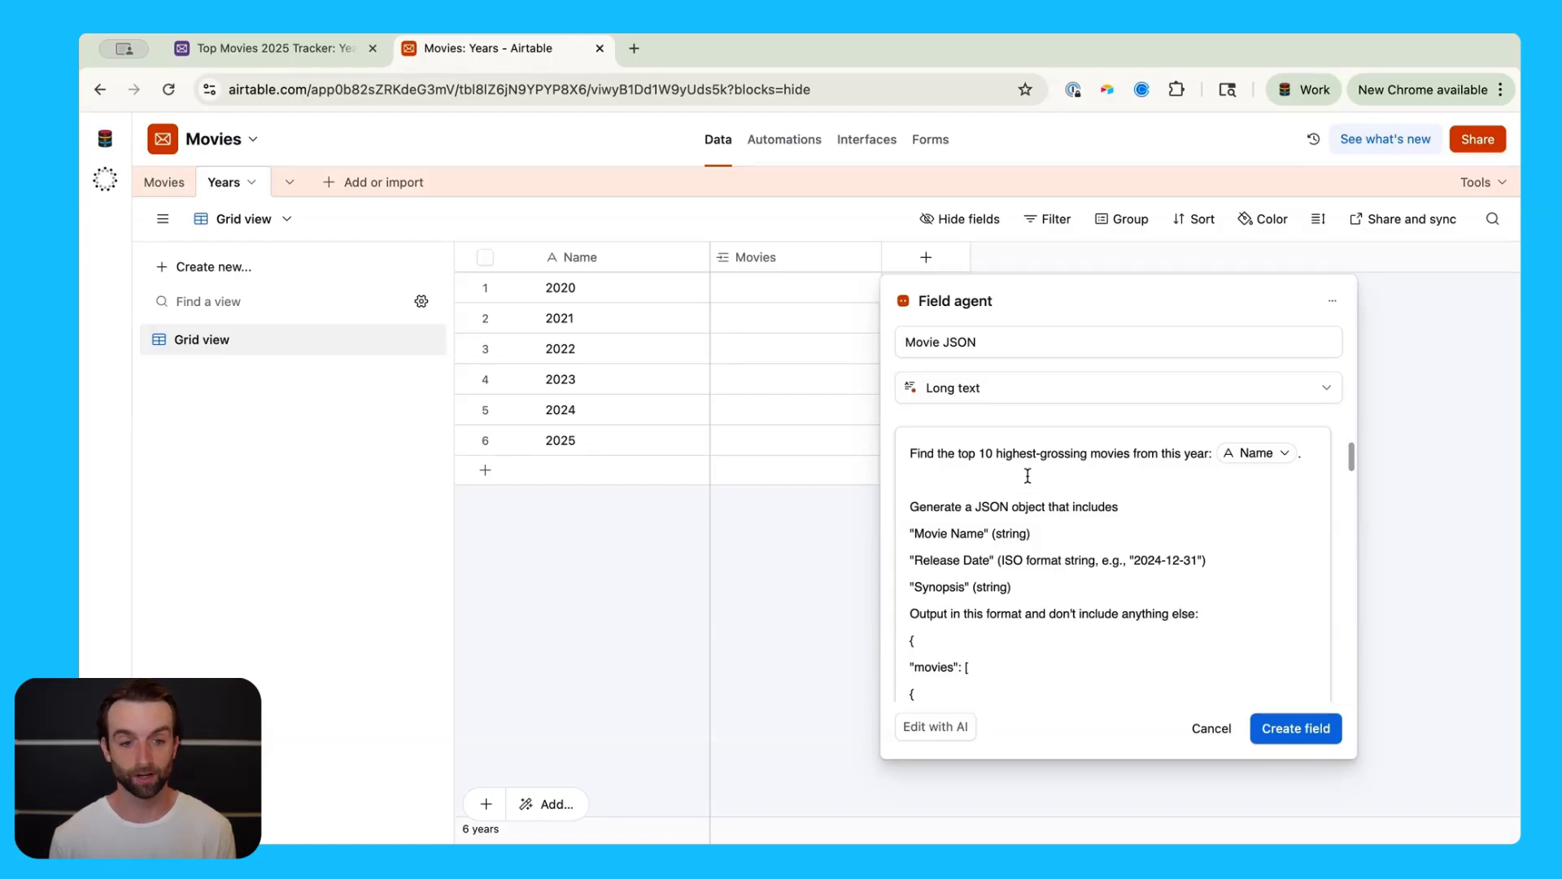
left_click(1260, 453)
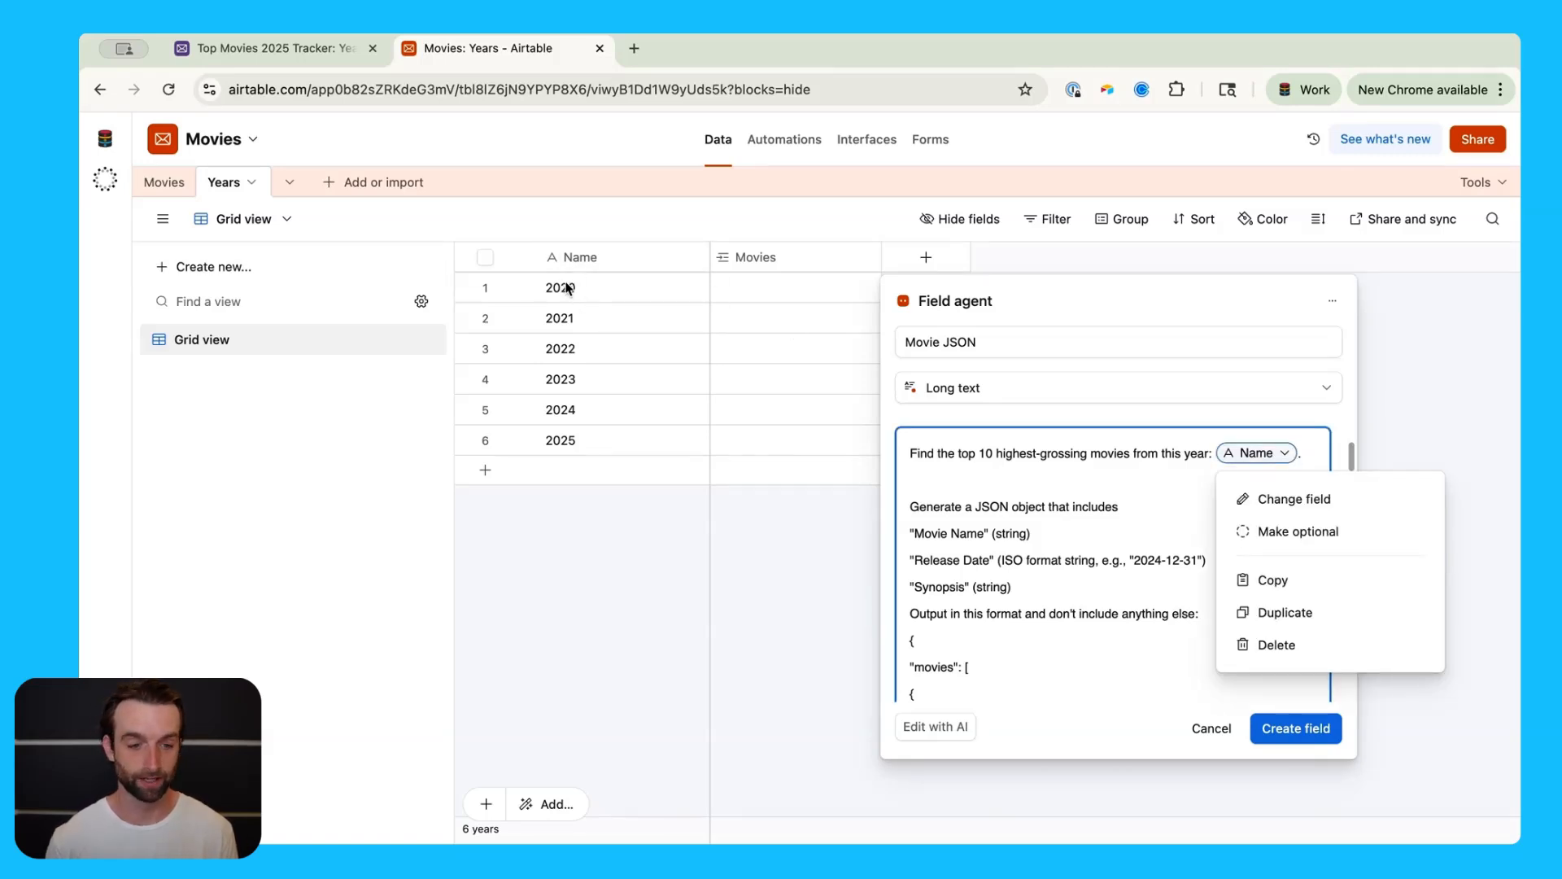
left_click(1139, 477)
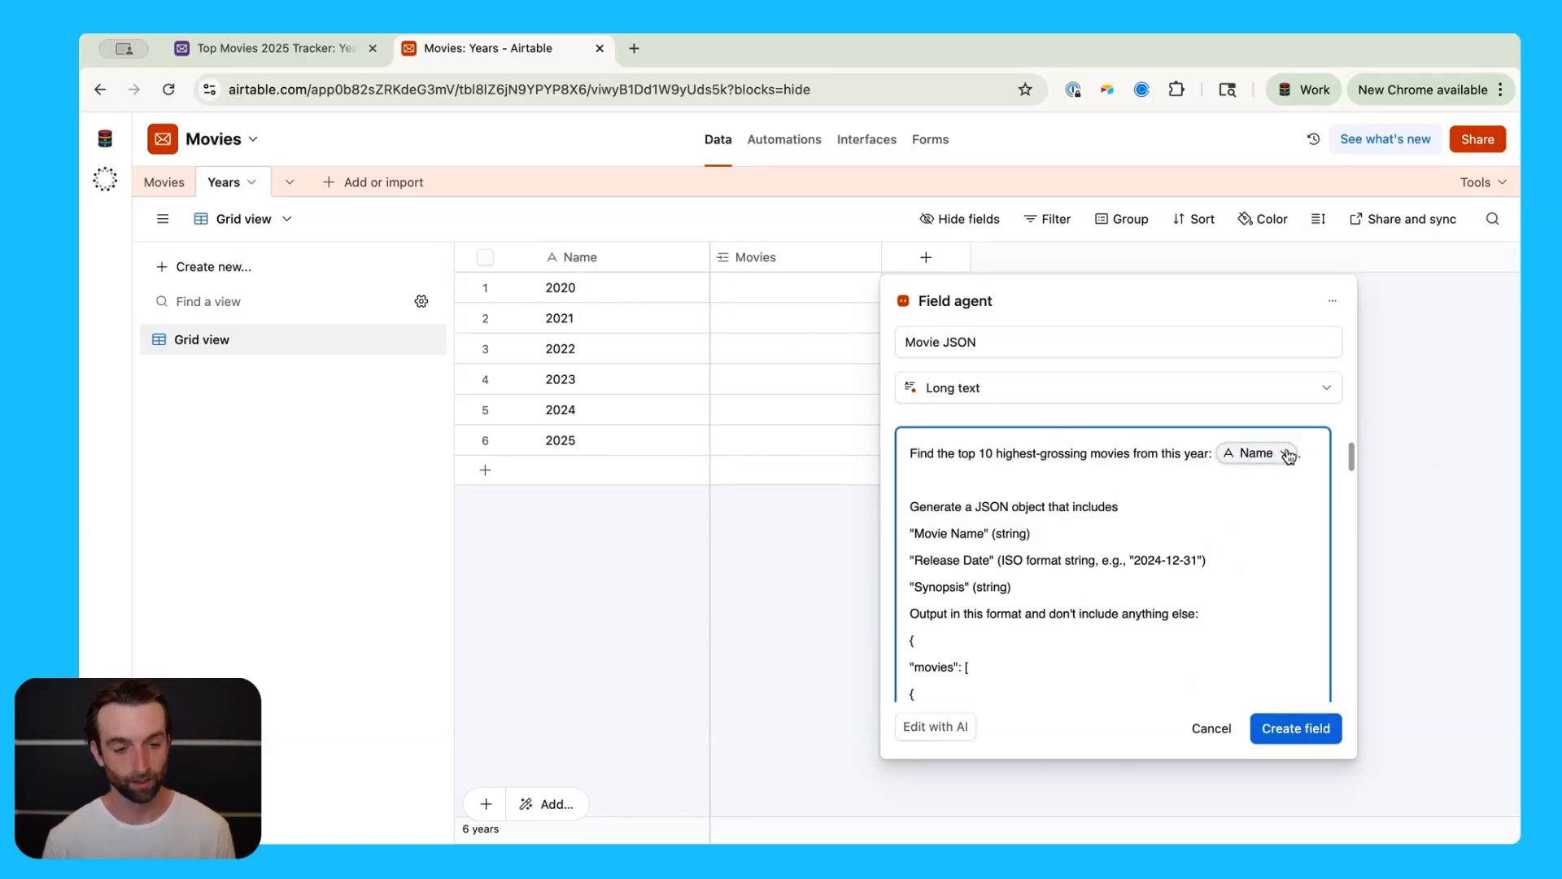
left_click(1301, 455)
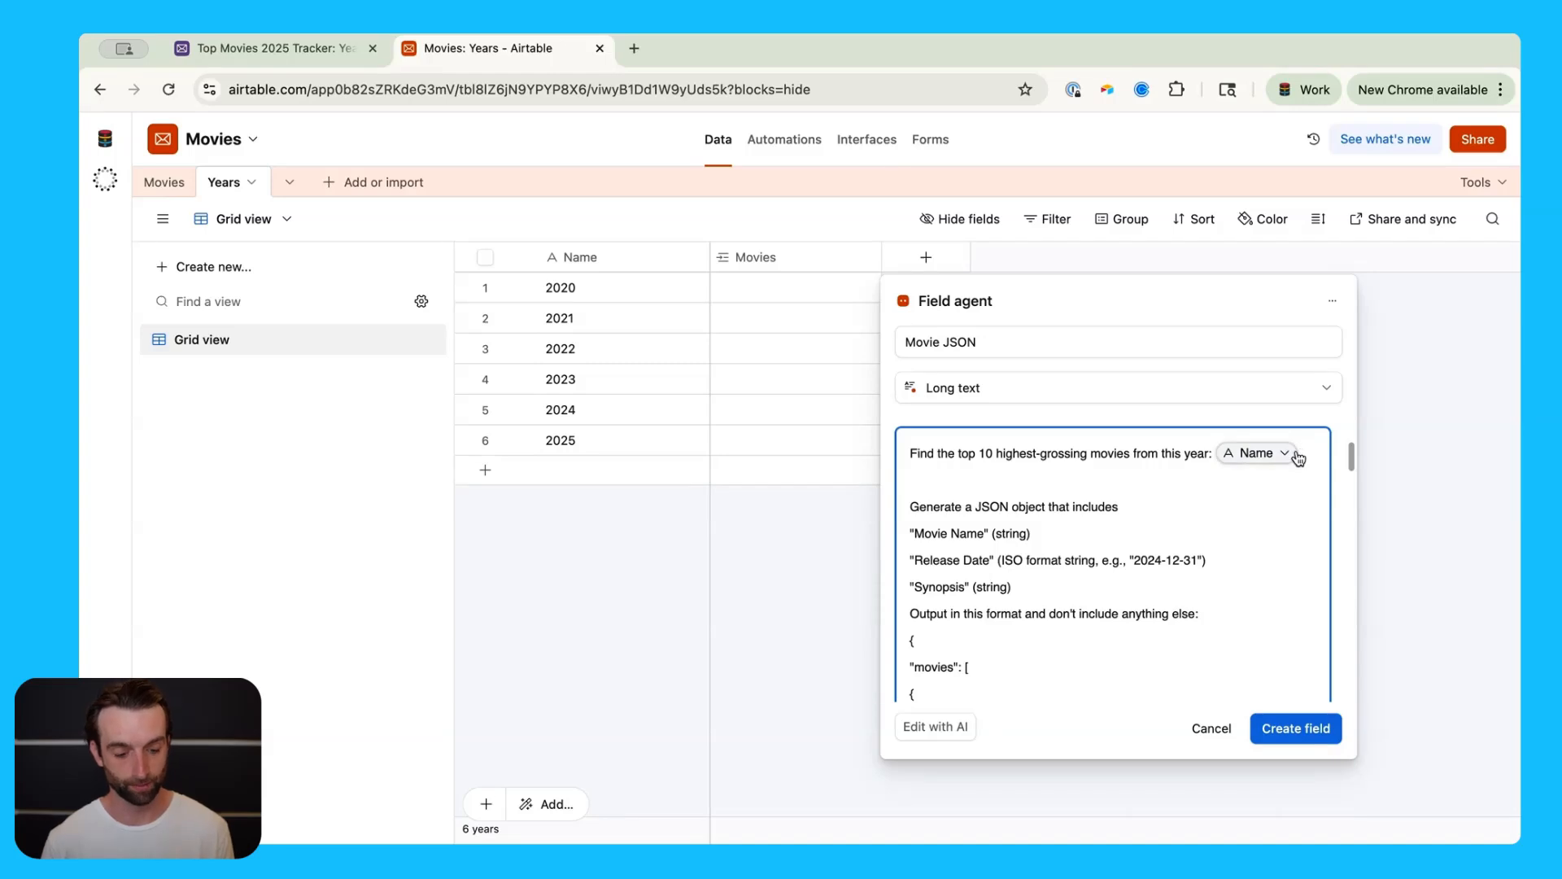
key("BackSpace")
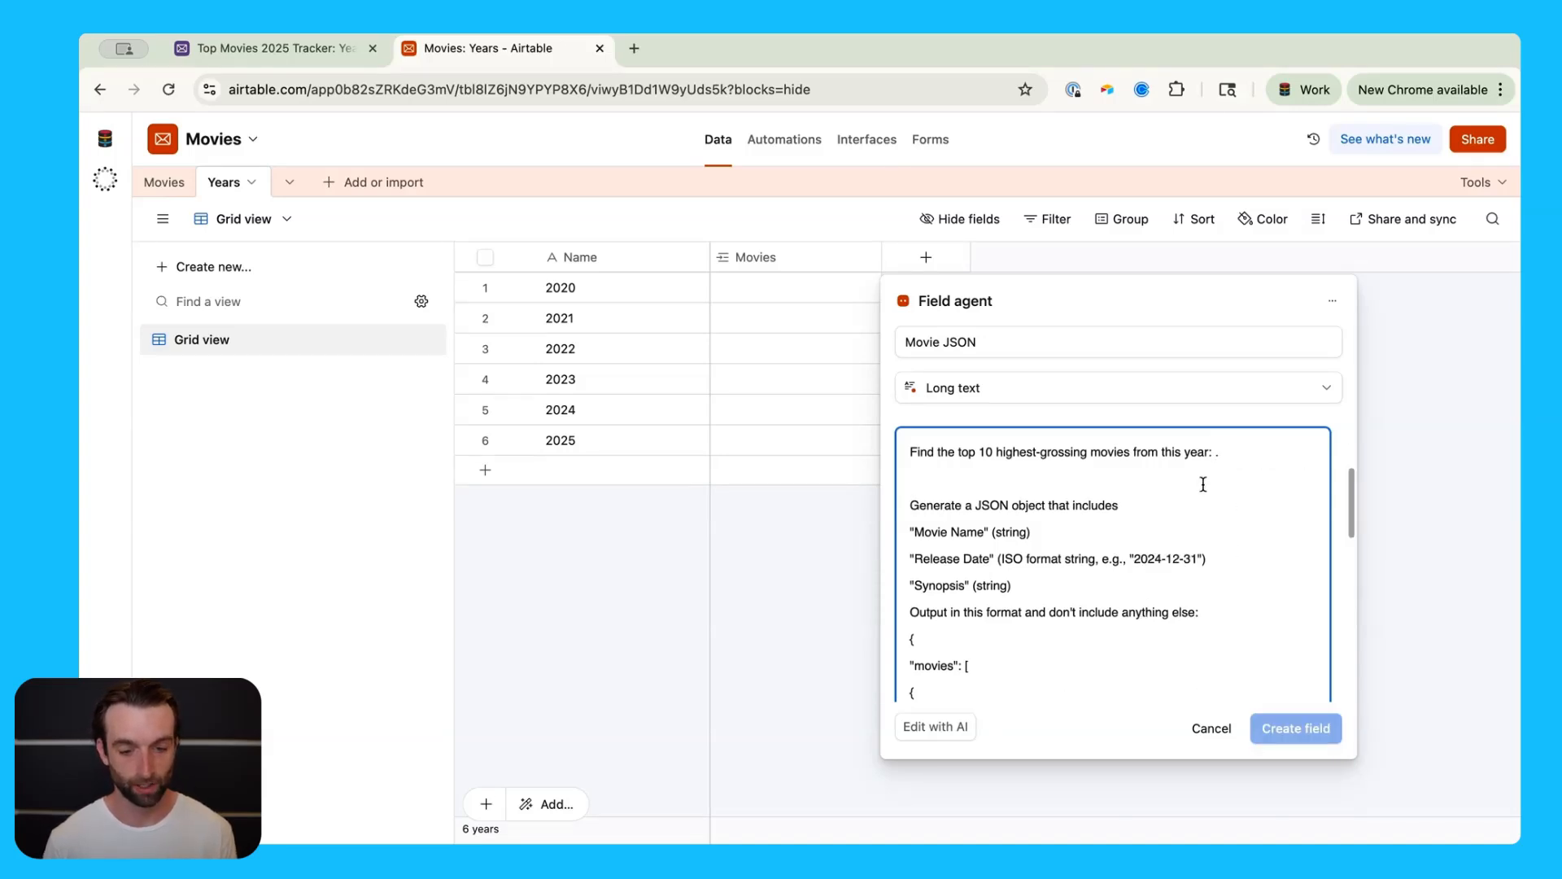
scroll(1230, 545, "down", 3)
scroll(1231, 563, "down", 5)
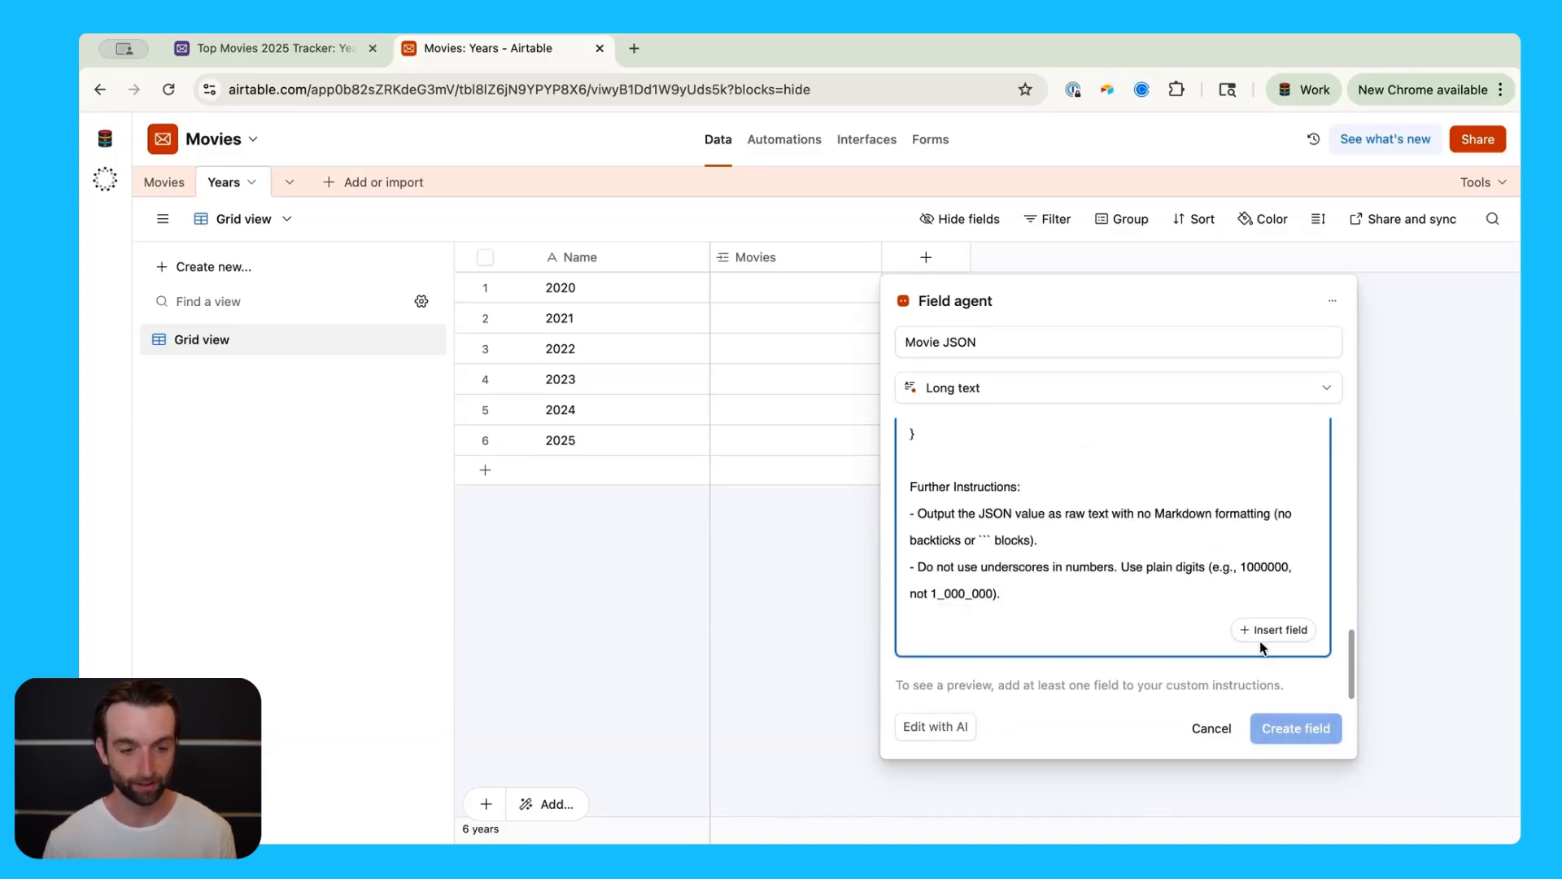
left_click(1263, 632)
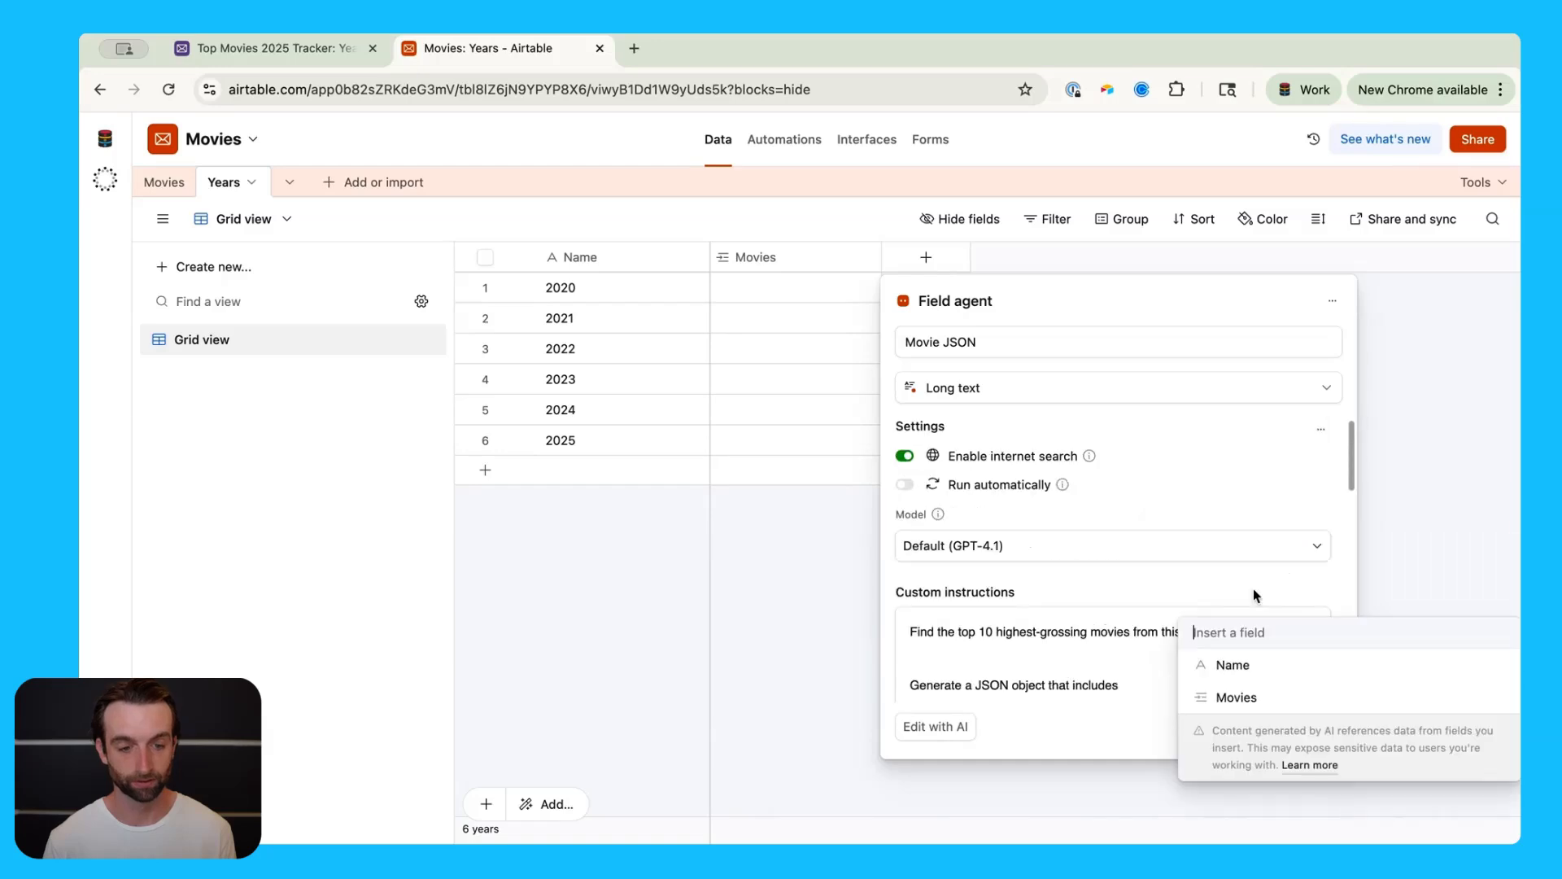
left_click(1253, 667)
- Read through the custom instructions, examining the requested JSON properties and the sample output format with its example movies
scroll(1248, 661, "down", 3)
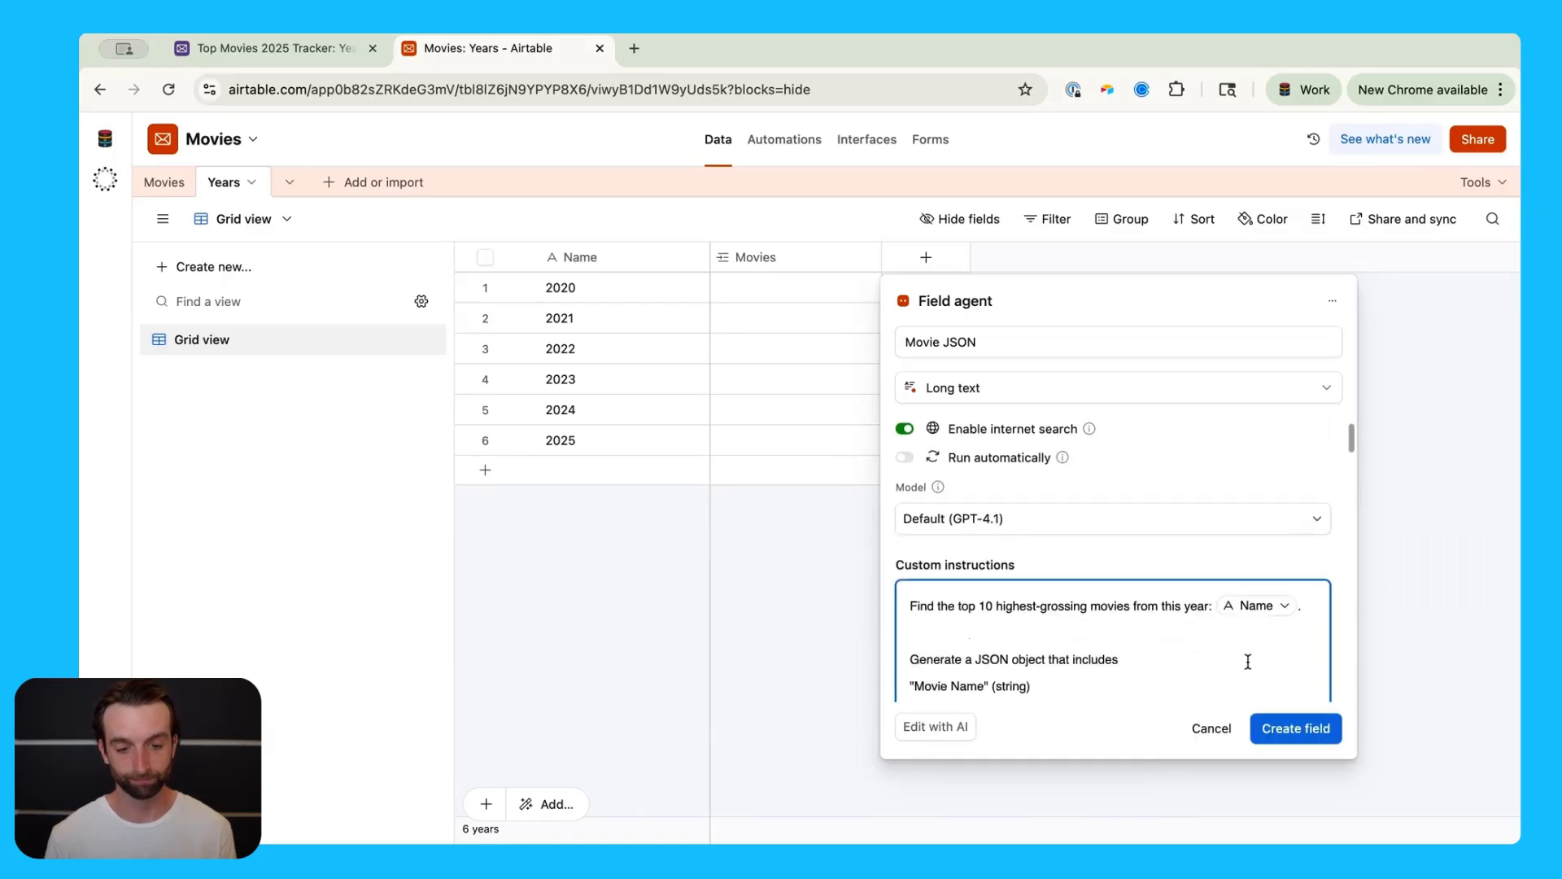
scroll(1247, 661, "down", 4)
scroll(1245, 656, "up", 1)
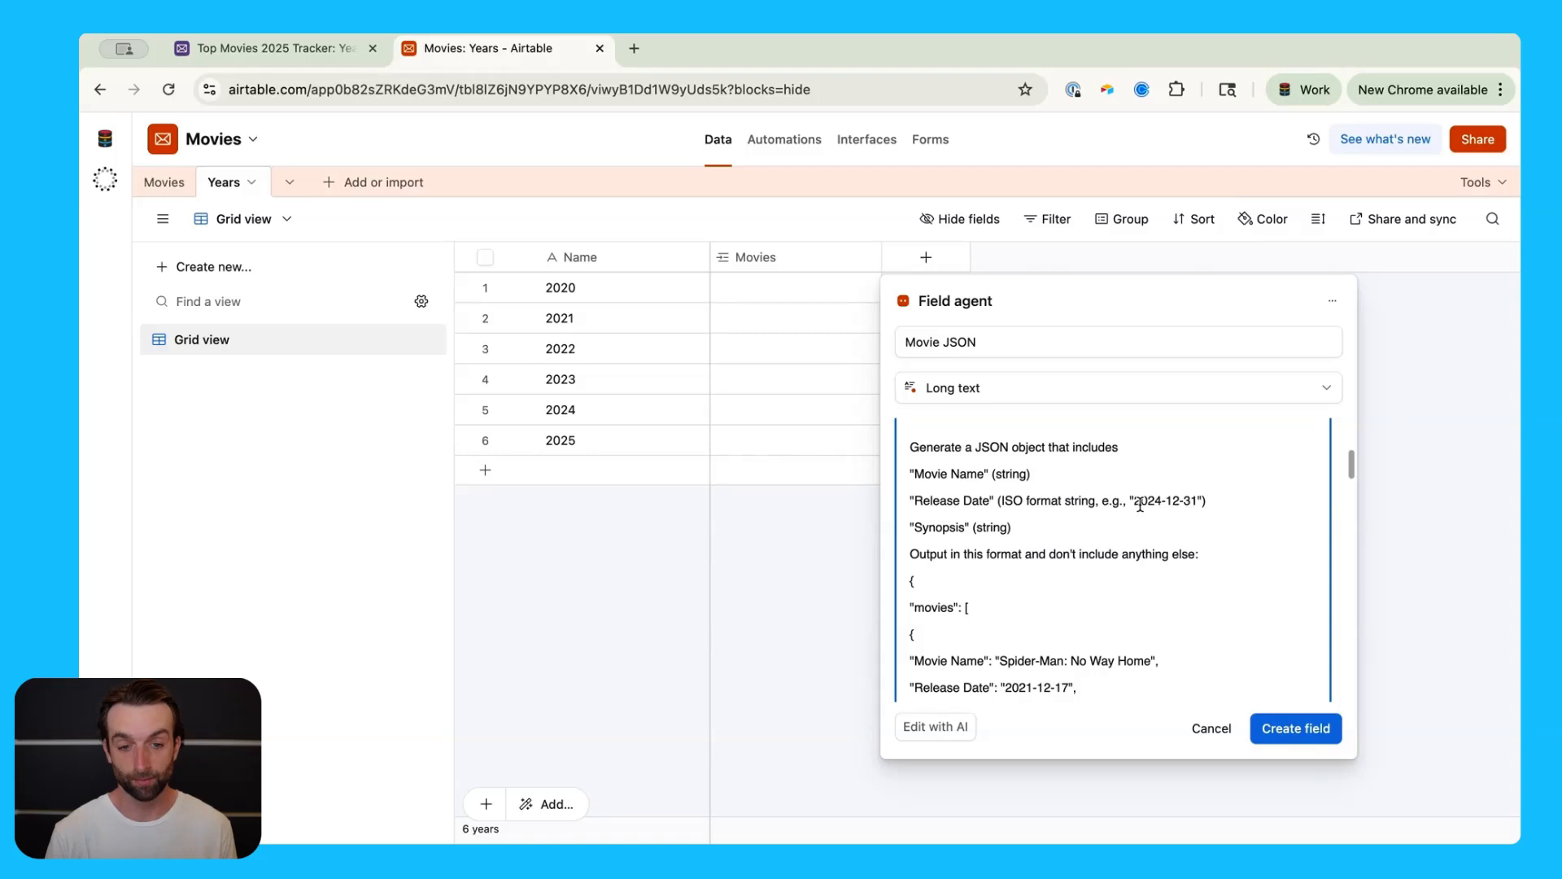
scroll(1146, 507, "down", 1)
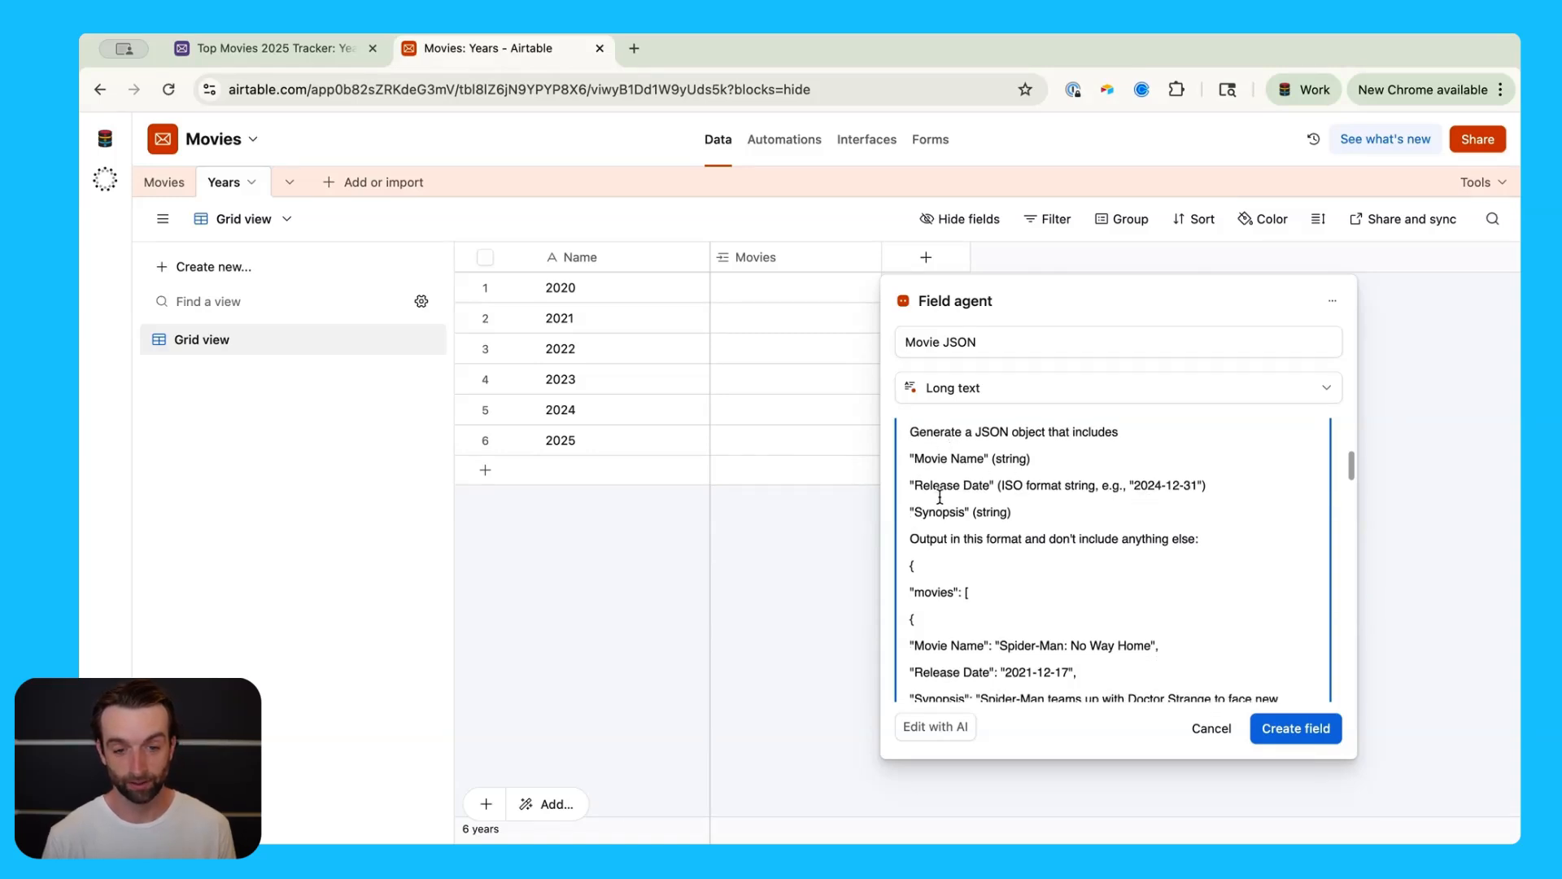
scroll(960, 480, "down", 2)
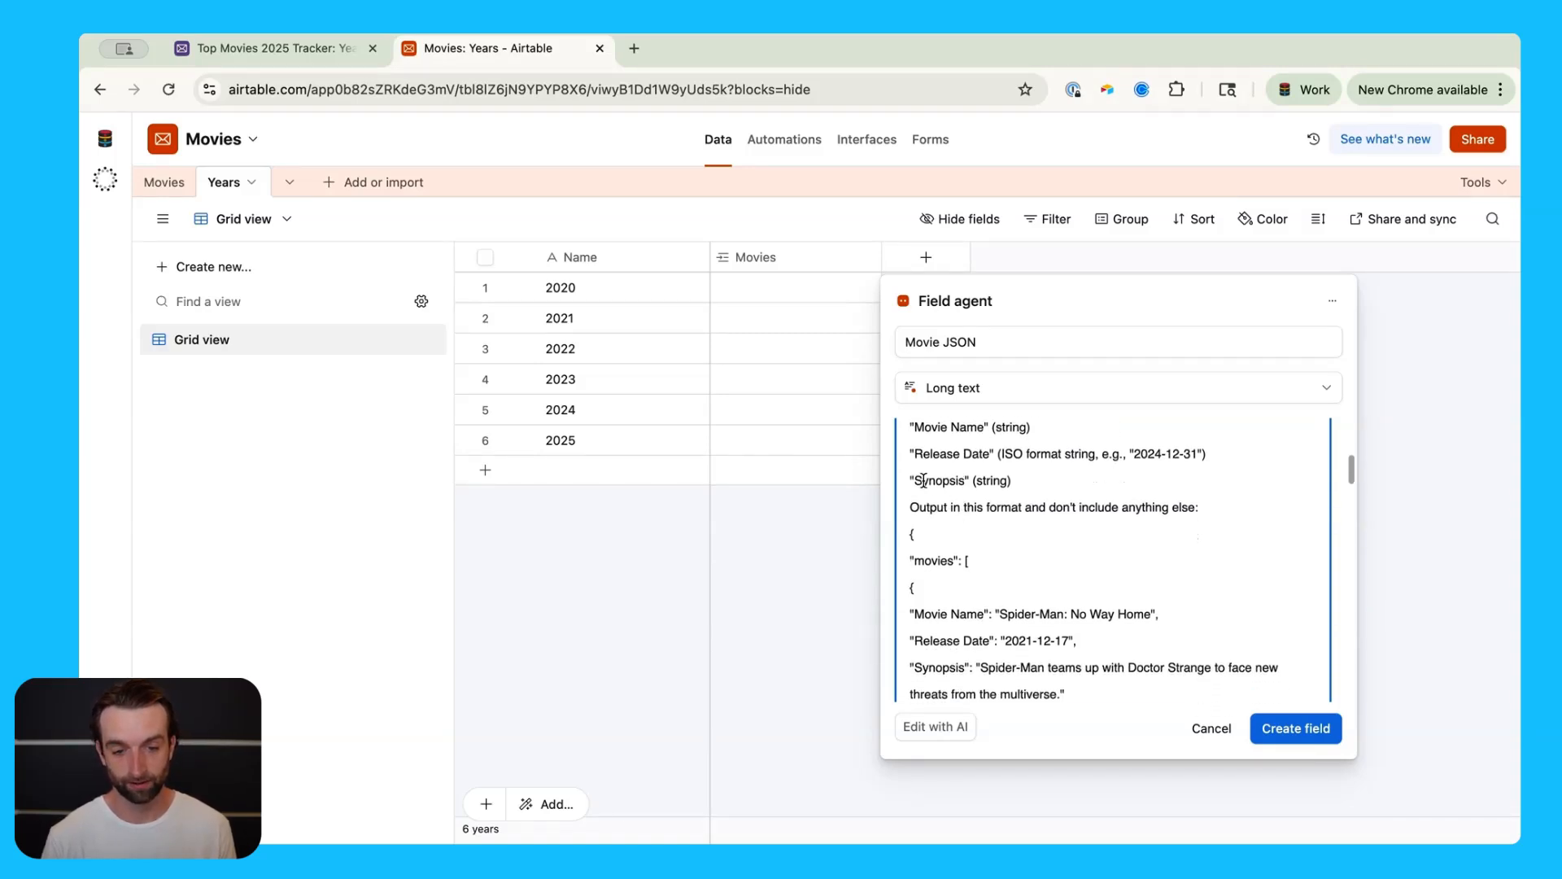
scroll(1045, 480, "down", 1)
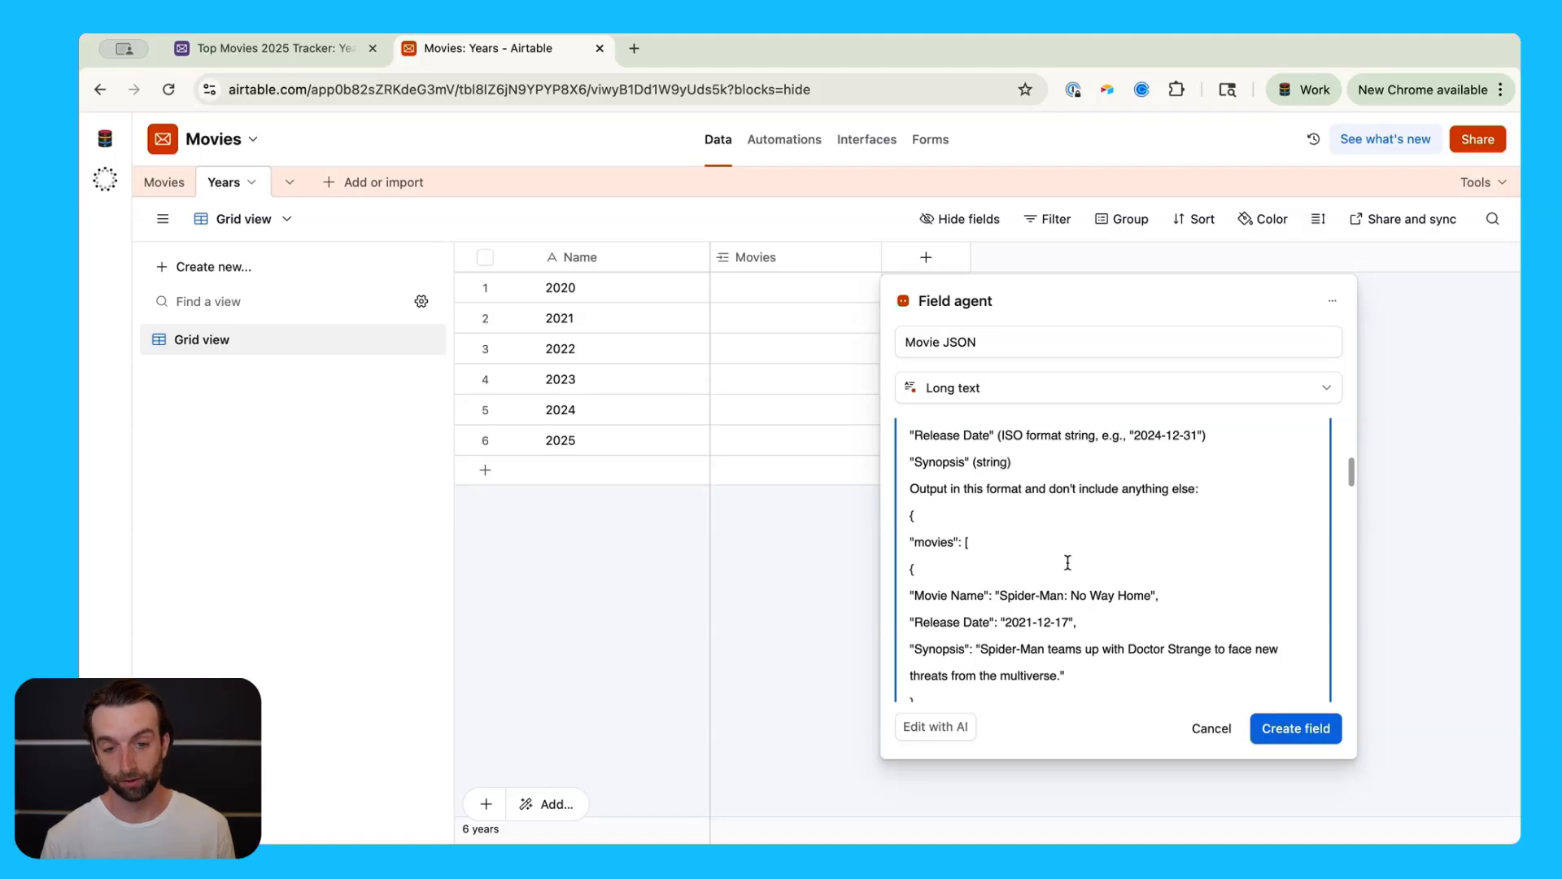
scroll(1068, 563, "down", 1)
scroll(1068, 562, "down", 3)
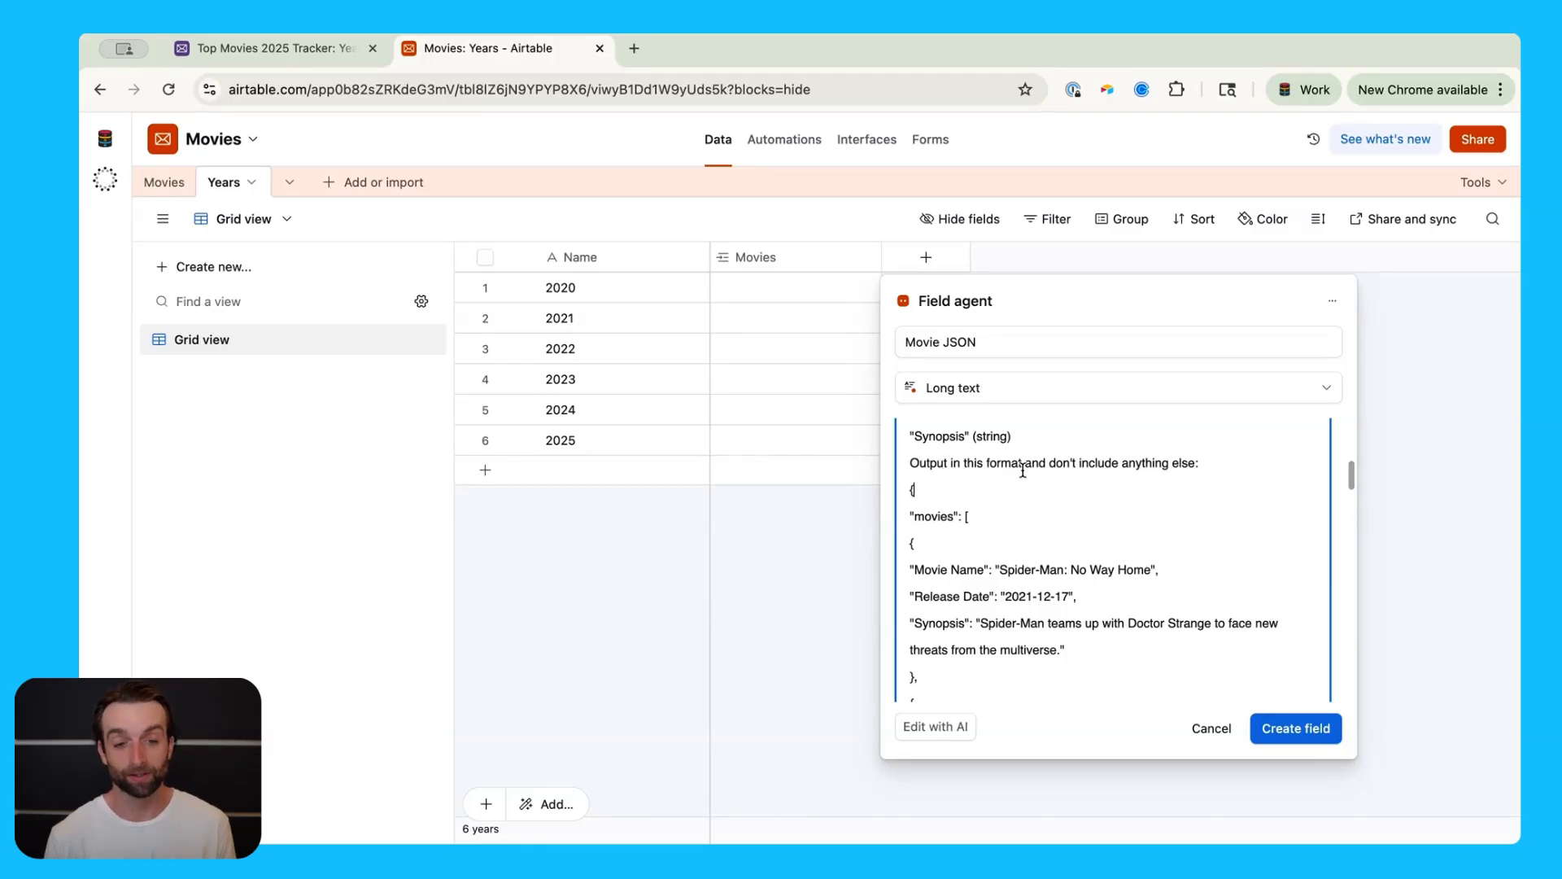
scroll(1229, 498, "down", 2)
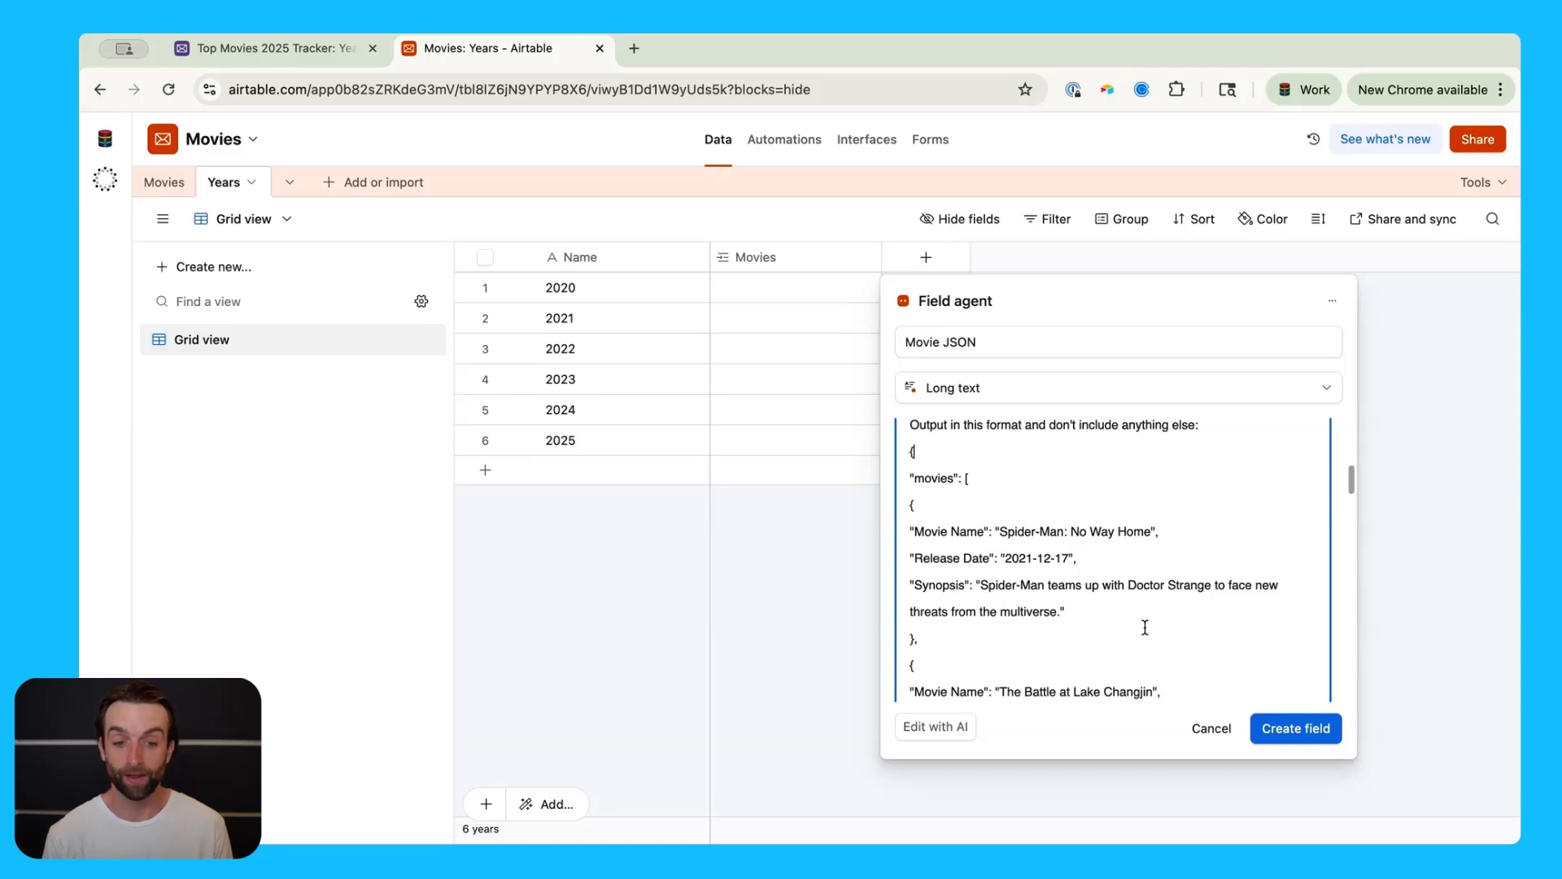
scroll(1144, 624, "down", 1)
scroll(1085, 597, "up", 1)
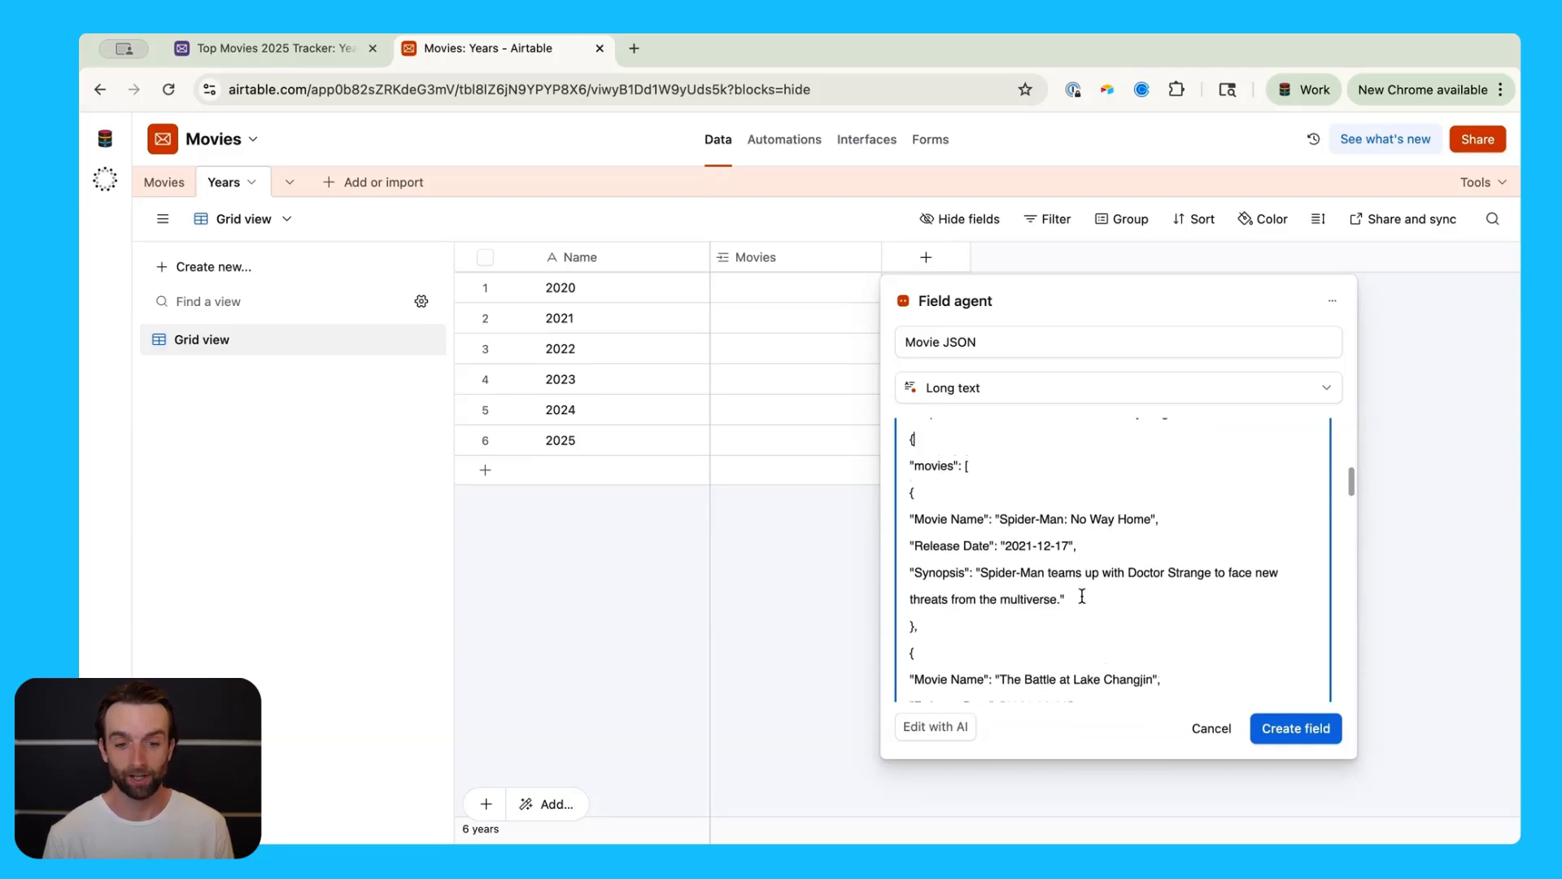
scroll(1096, 593, "down", 4)
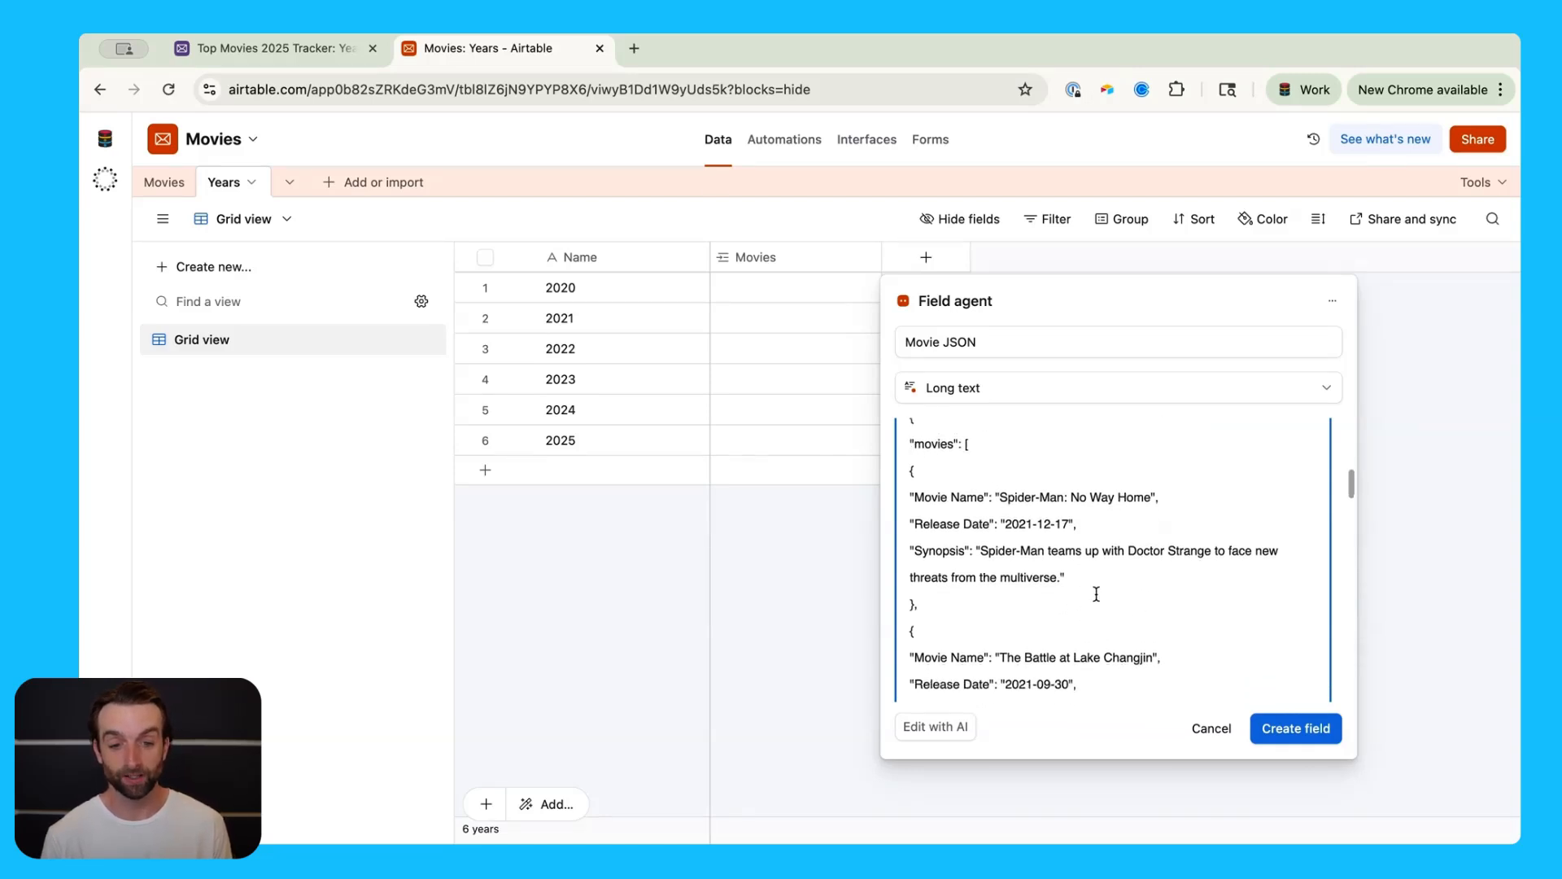
scroll(1097, 593, "up", 3)
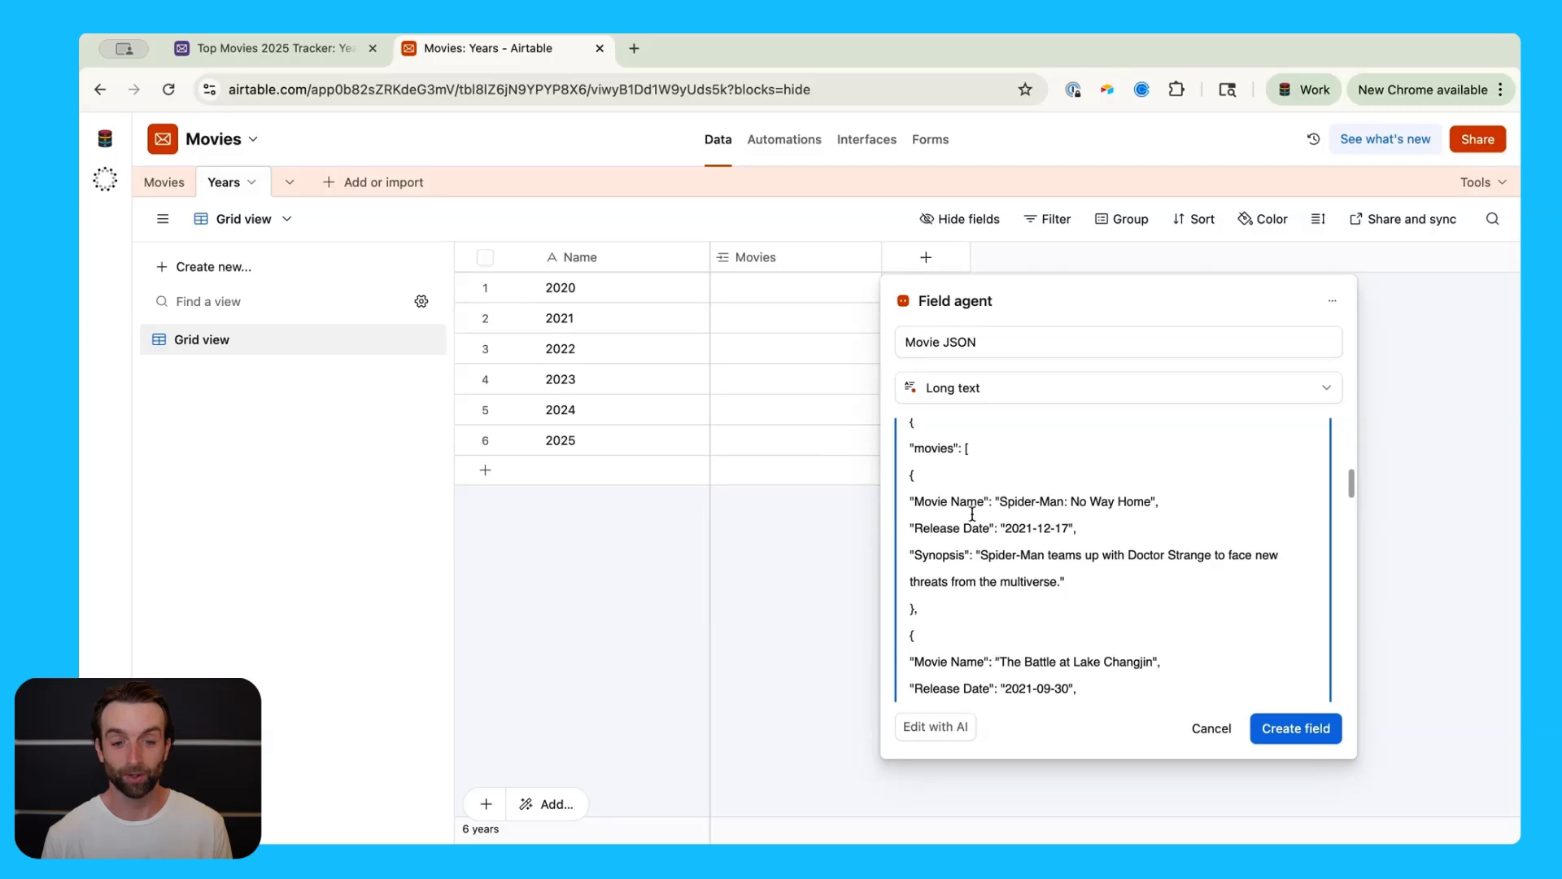
scroll(1100, 607, "down", 1)
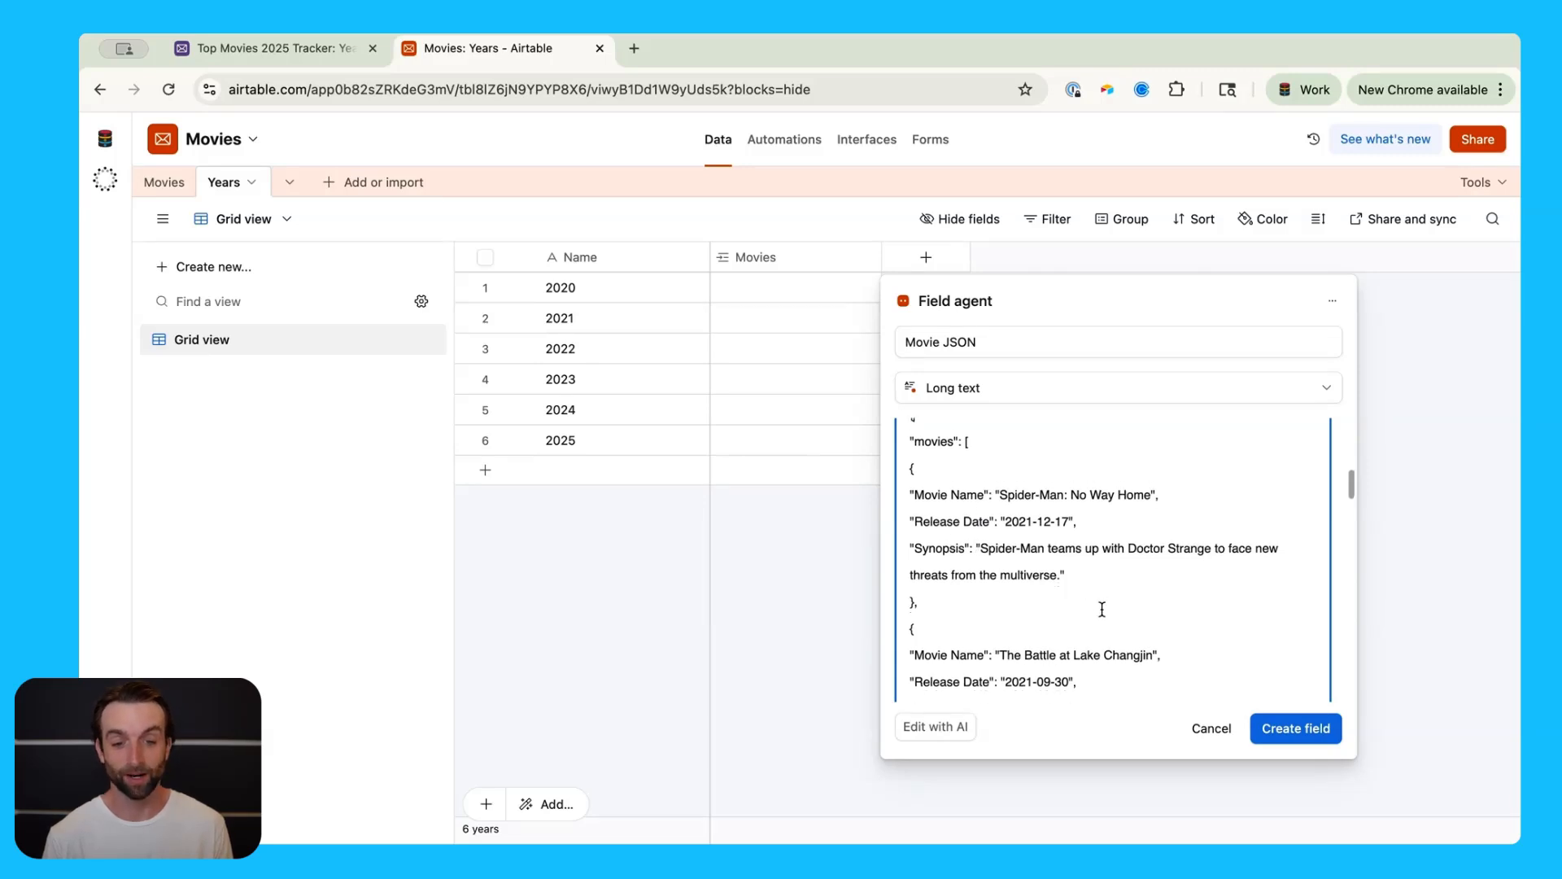
scroll(985, 558, "down", 5)
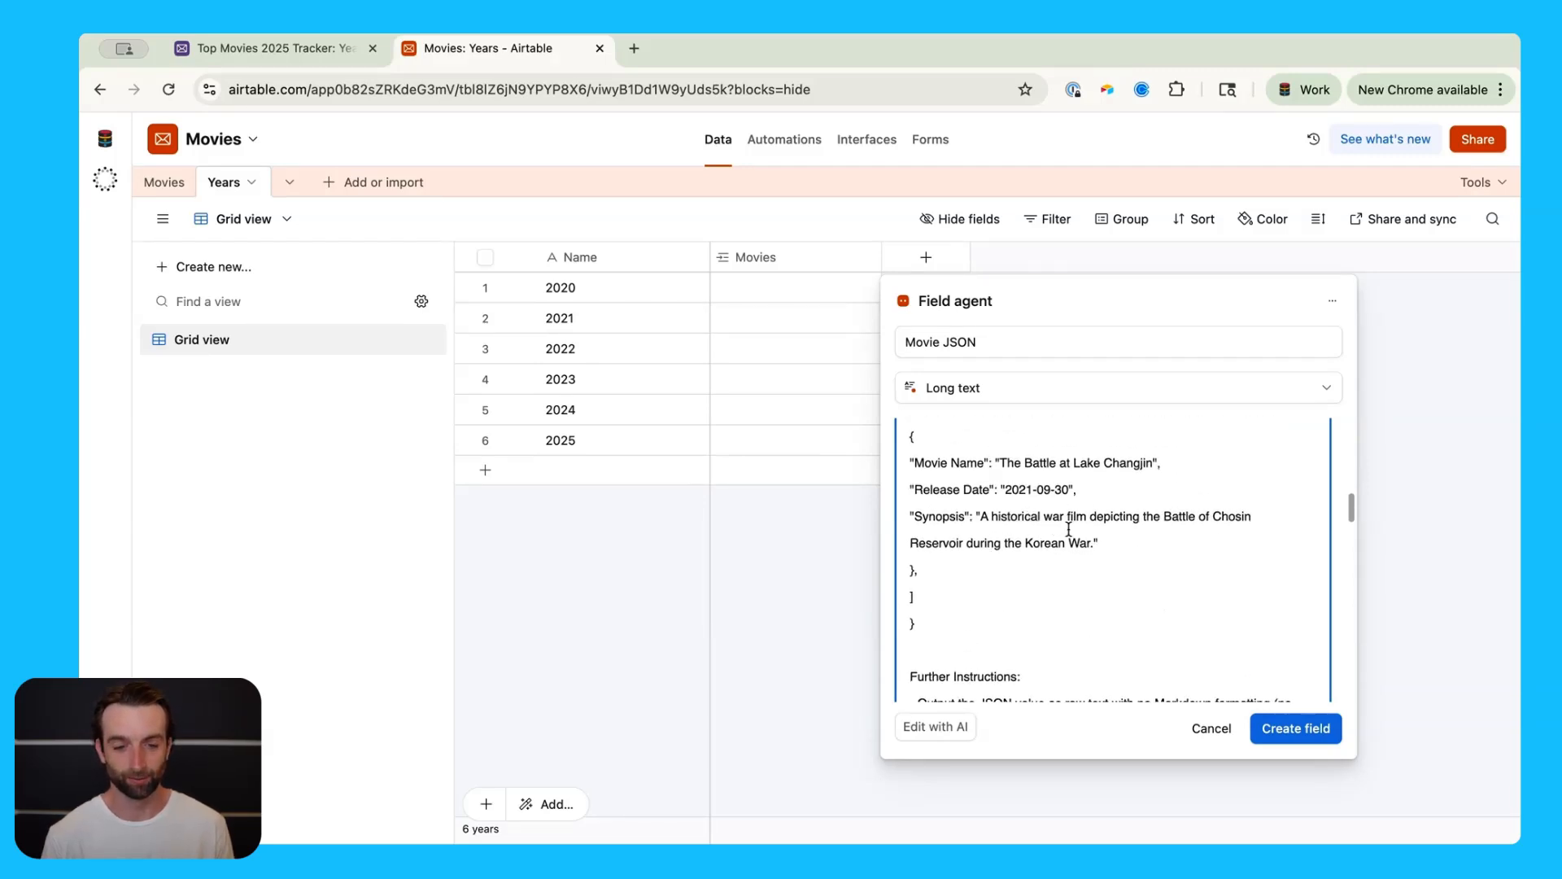
- Check the further instructions at the end of the prompt and create the Movie JSON field
scroll(1066, 524, "down", 5)
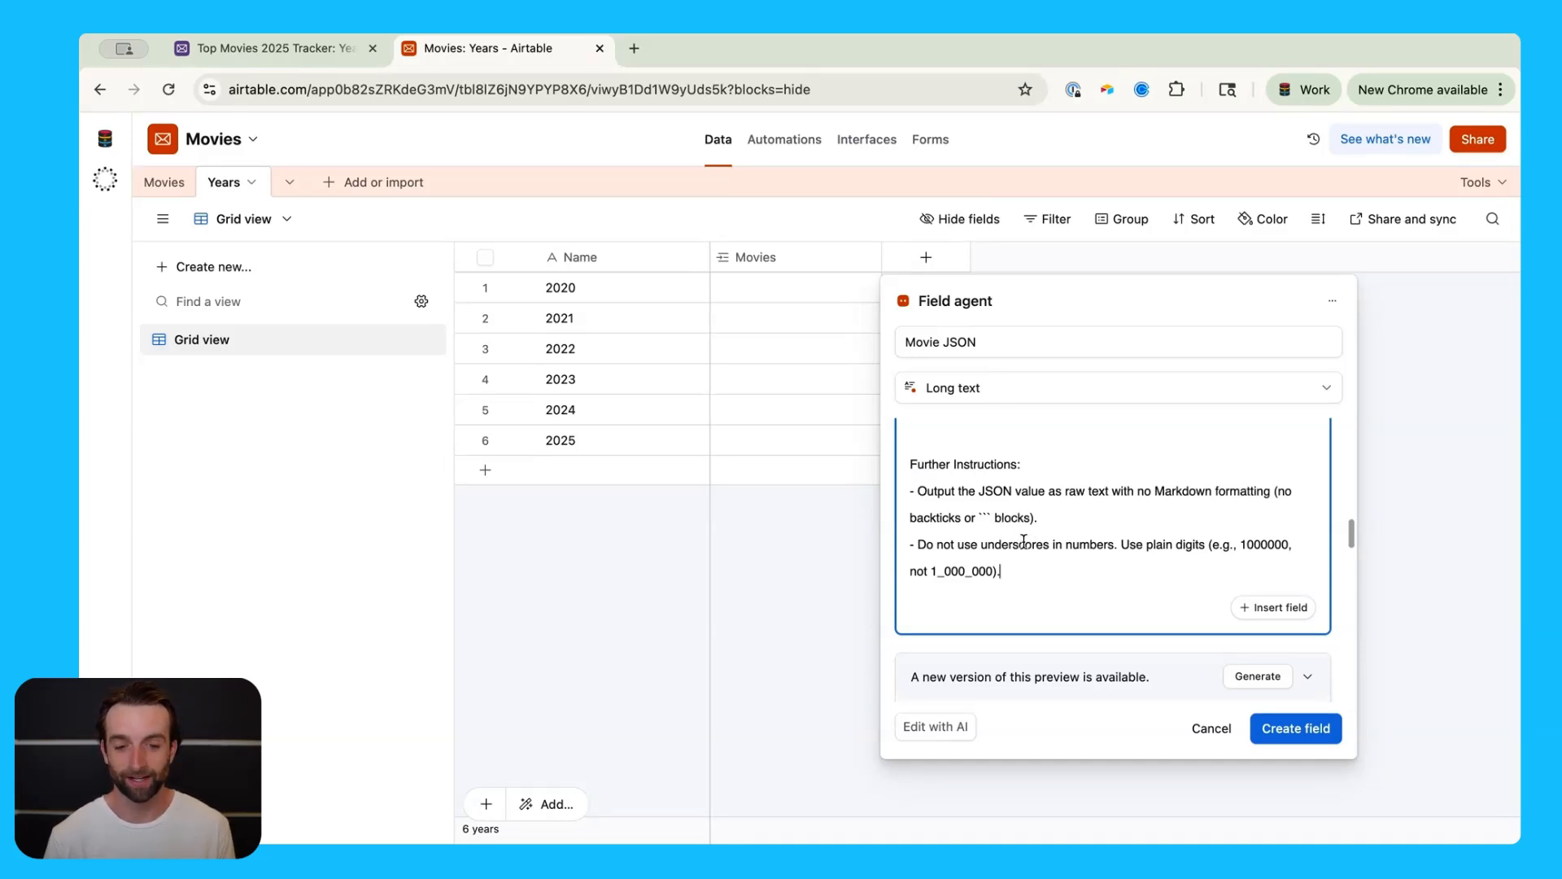
scroll(1136, 581, "down", 1)
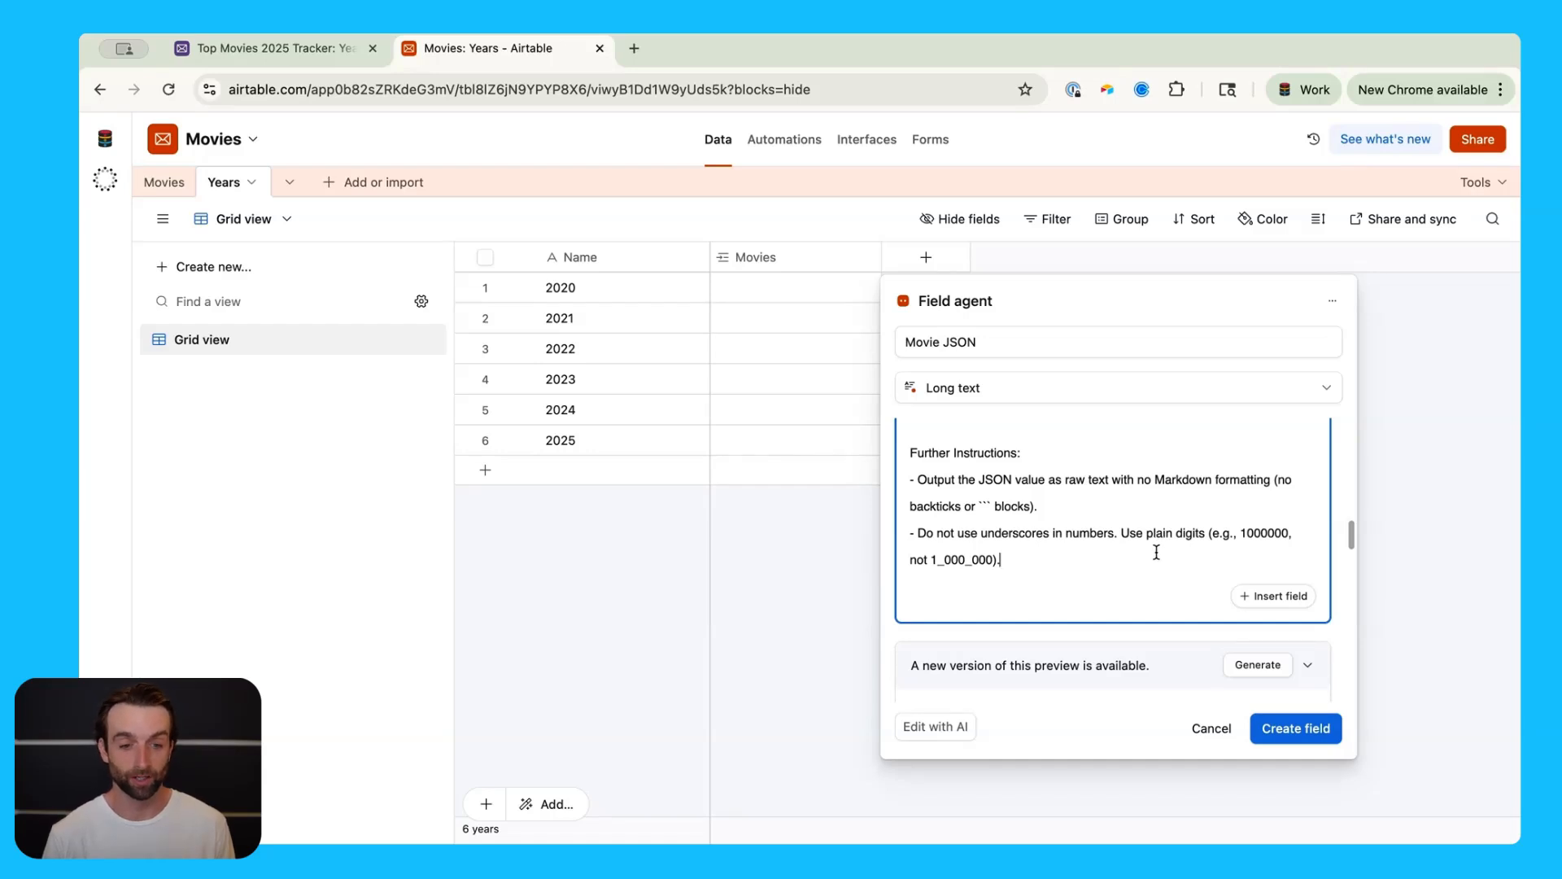
left_click(1290, 730)
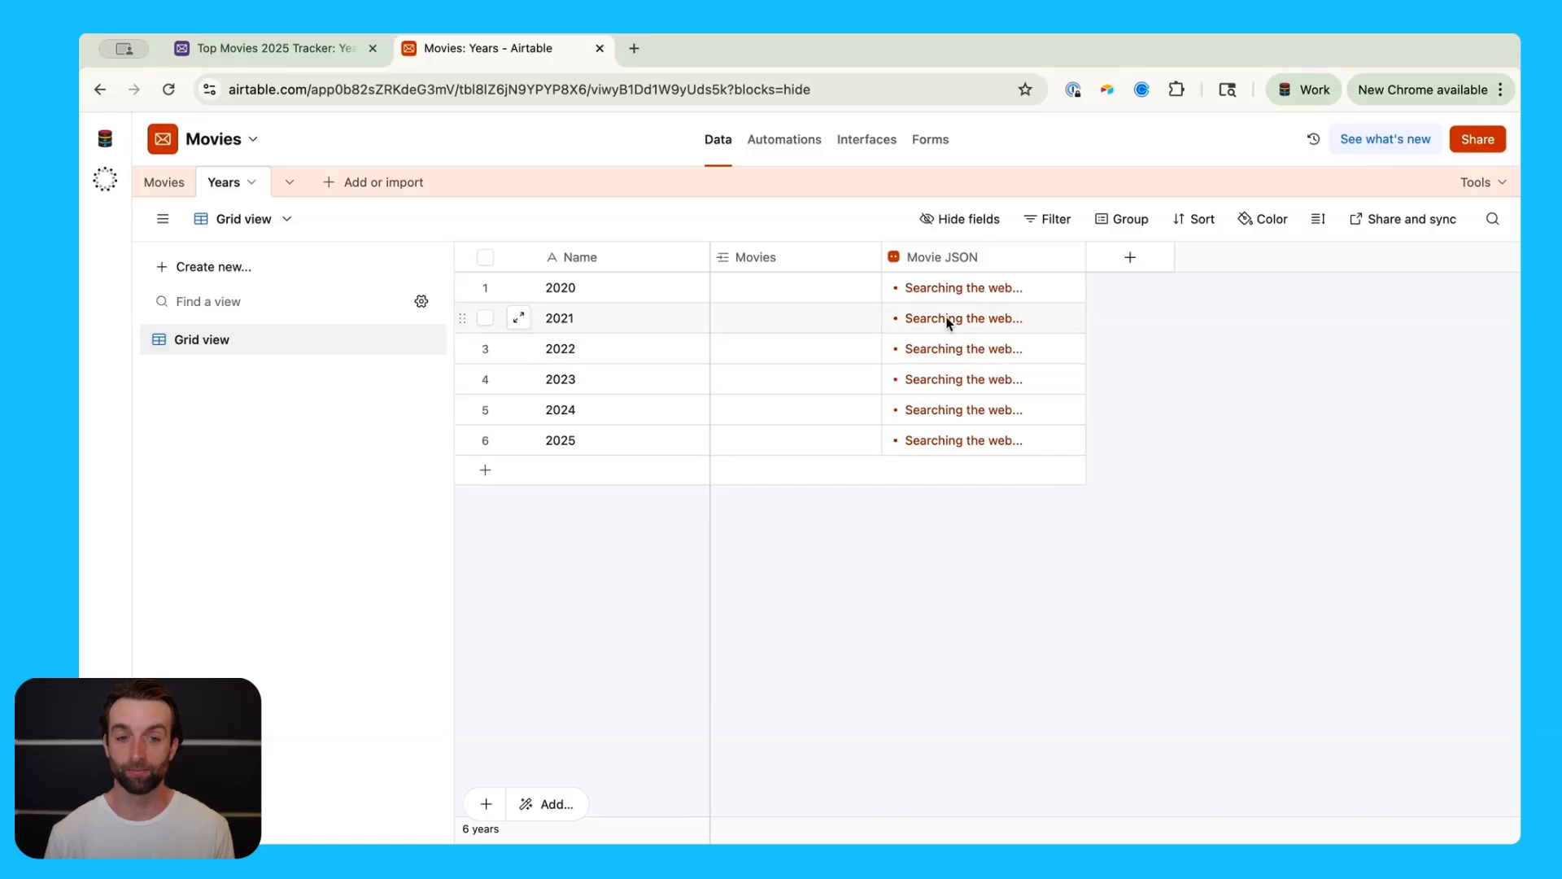
- Start a new automation in the Movies base with the trigger "When record matches conditions"
left_click(785, 147)
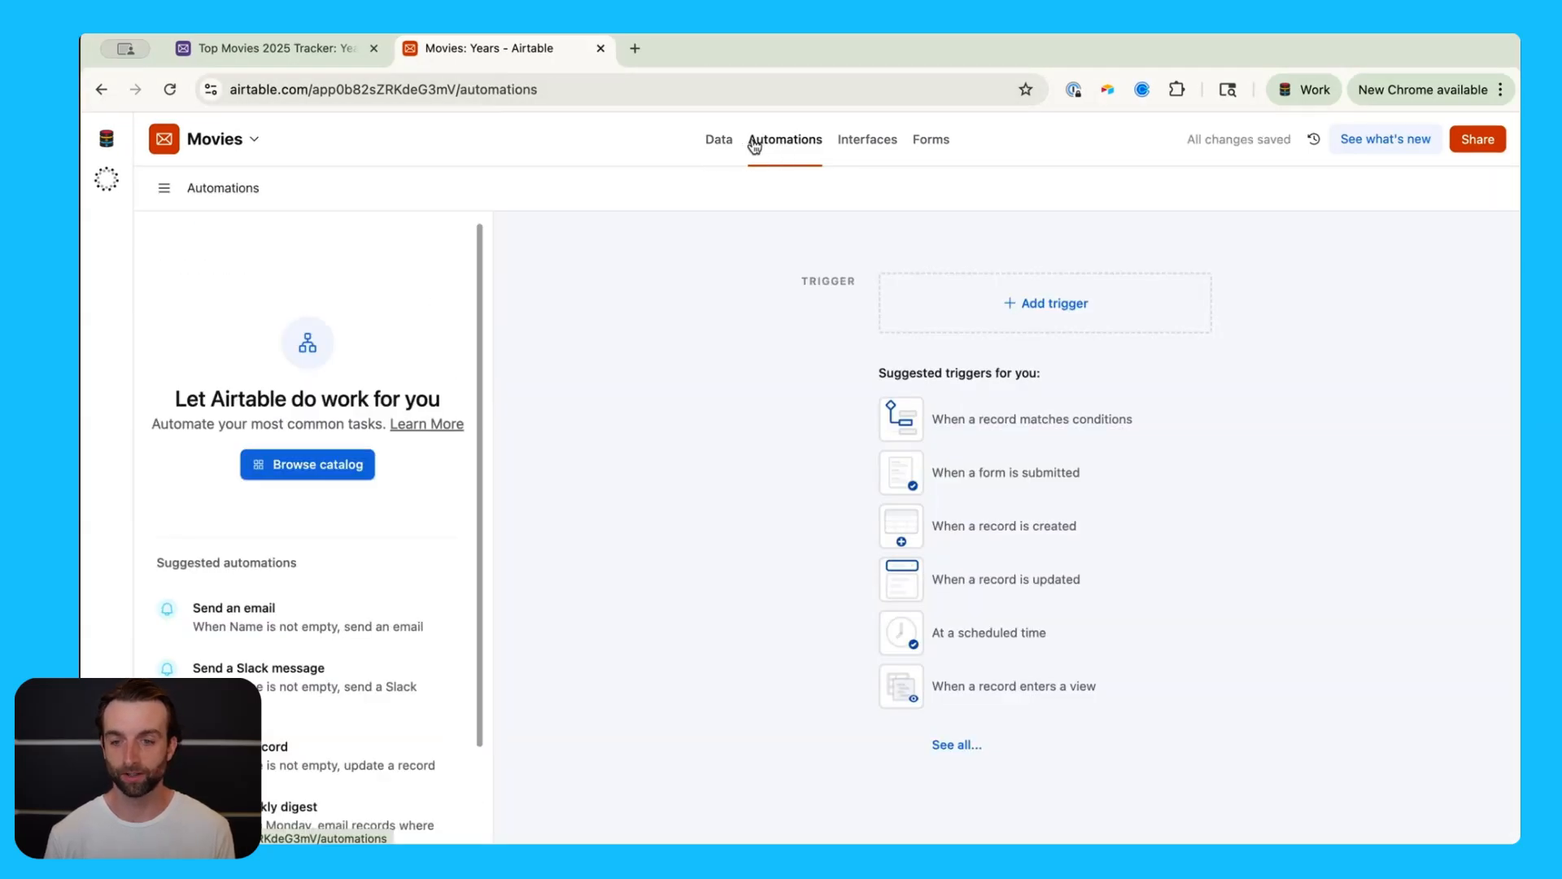
left_click(1057, 310)
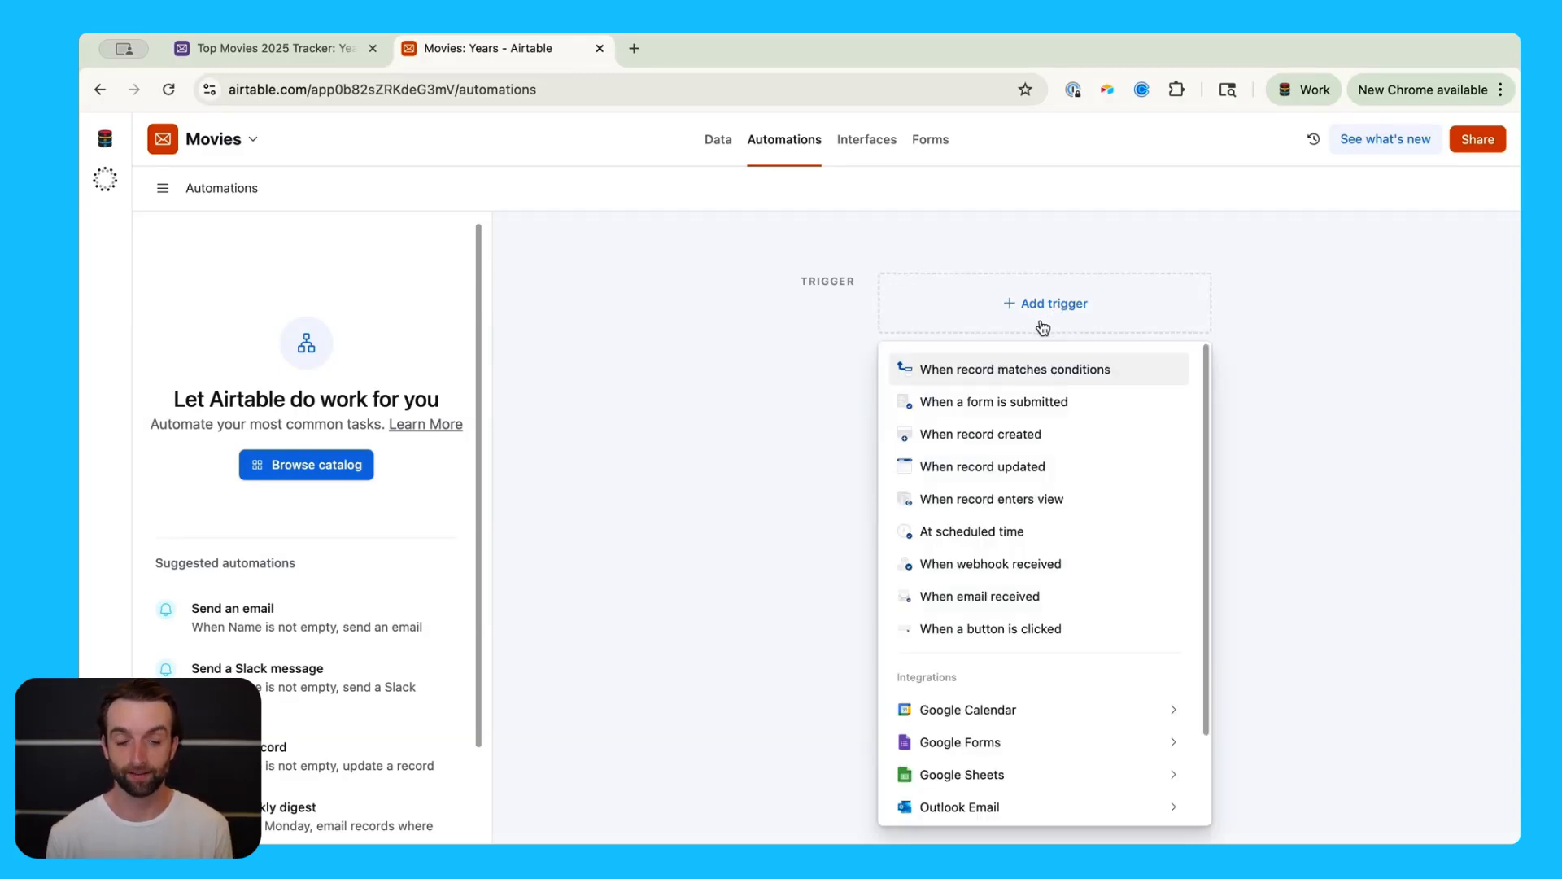
left_click(1022, 366)
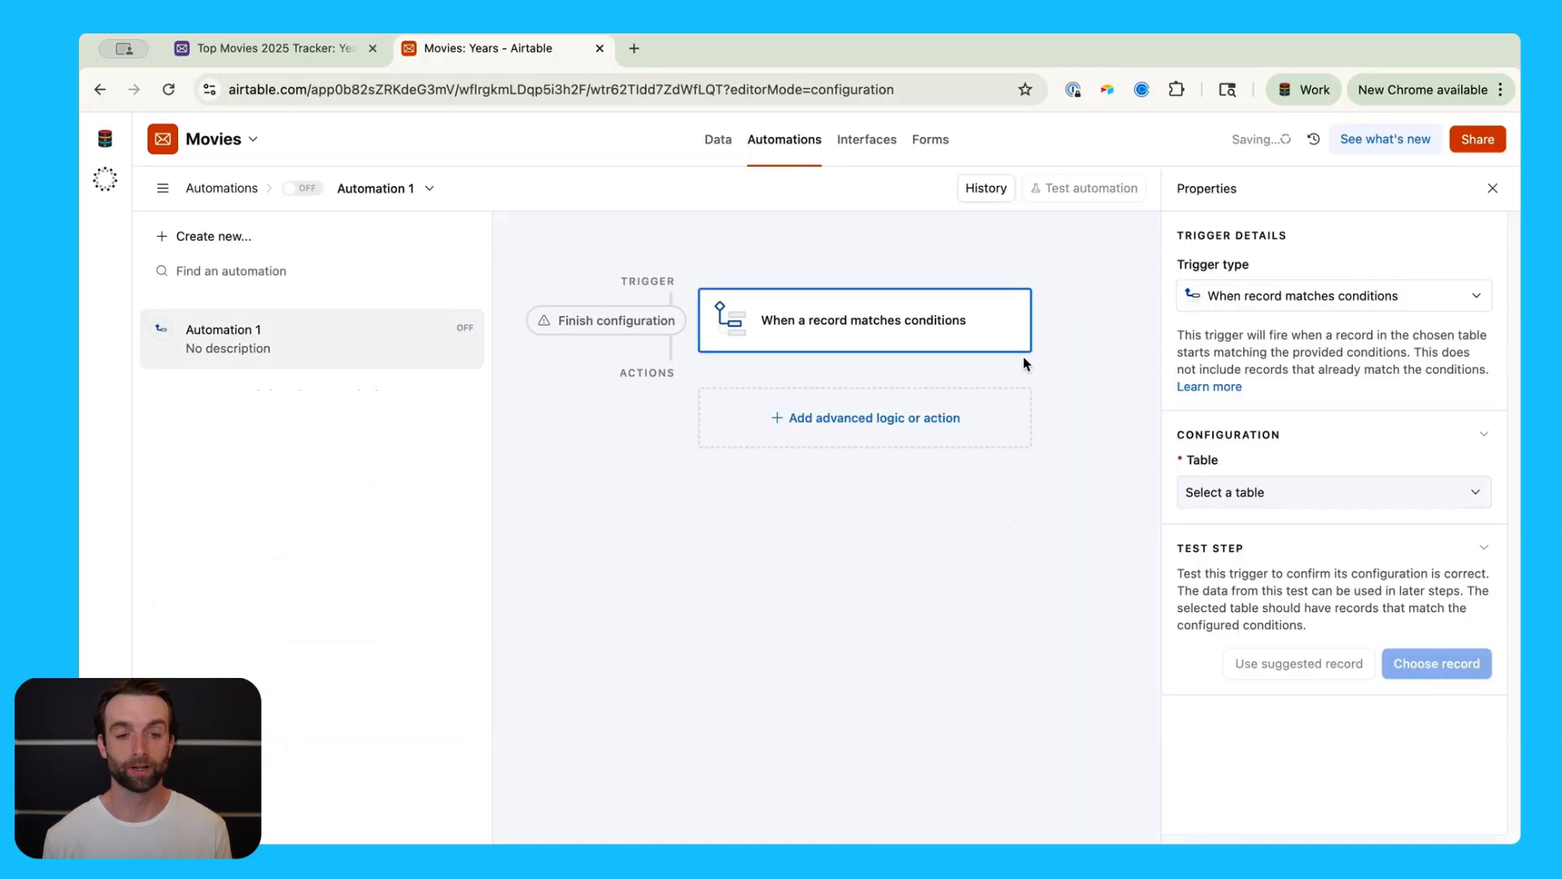
- Set the trigger's table to Years with the condition that Movie JSON is not empty
left_click(1267, 501)
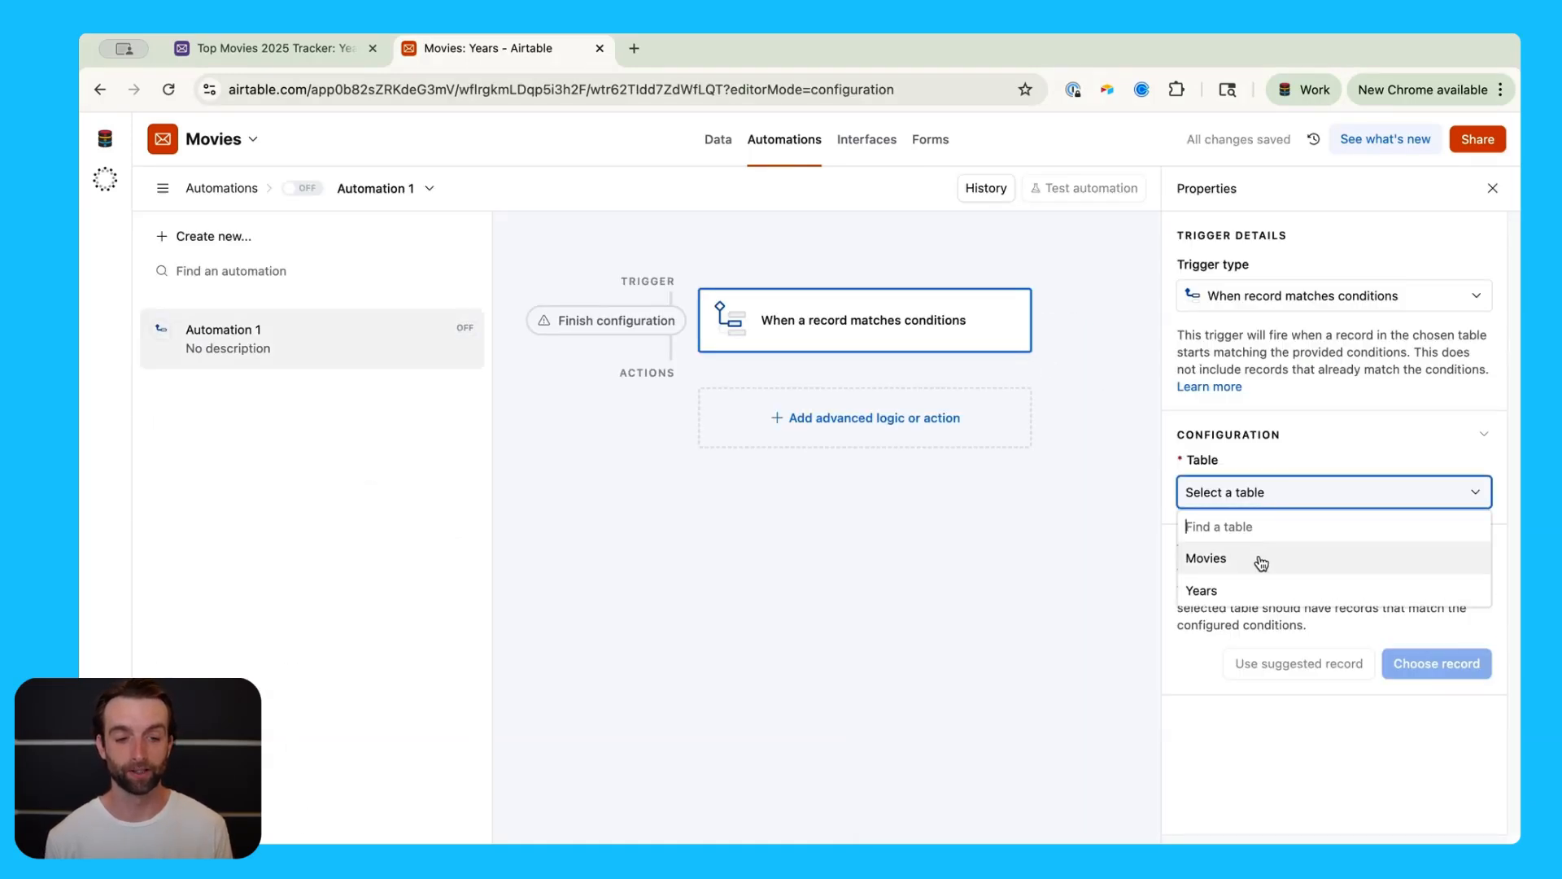
left_click(1261, 589)
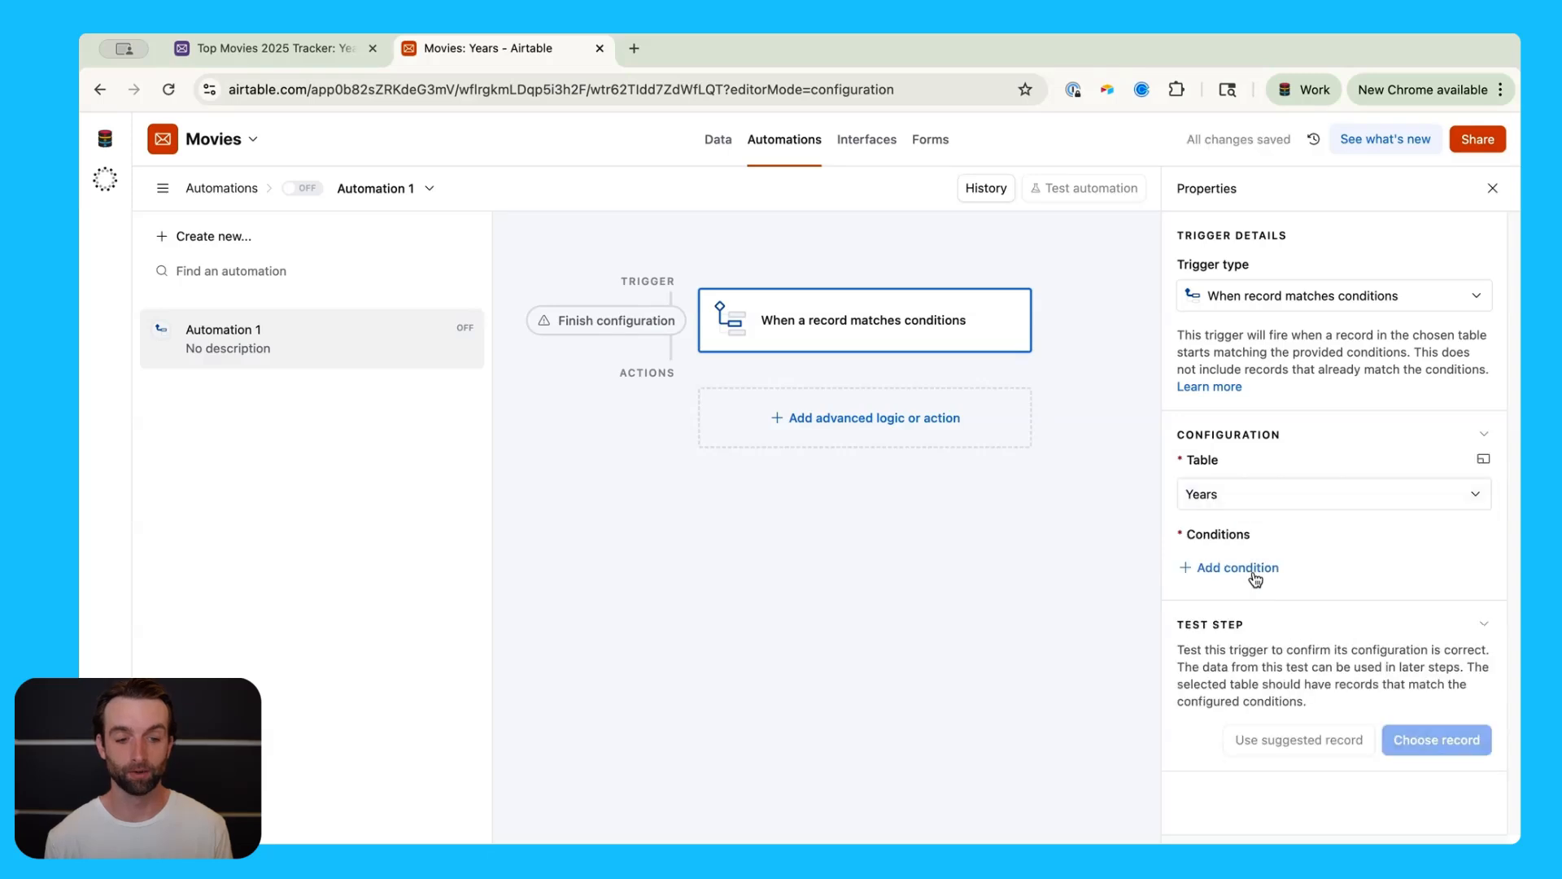
left_click(1257, 570)
left_click(1285, 570)
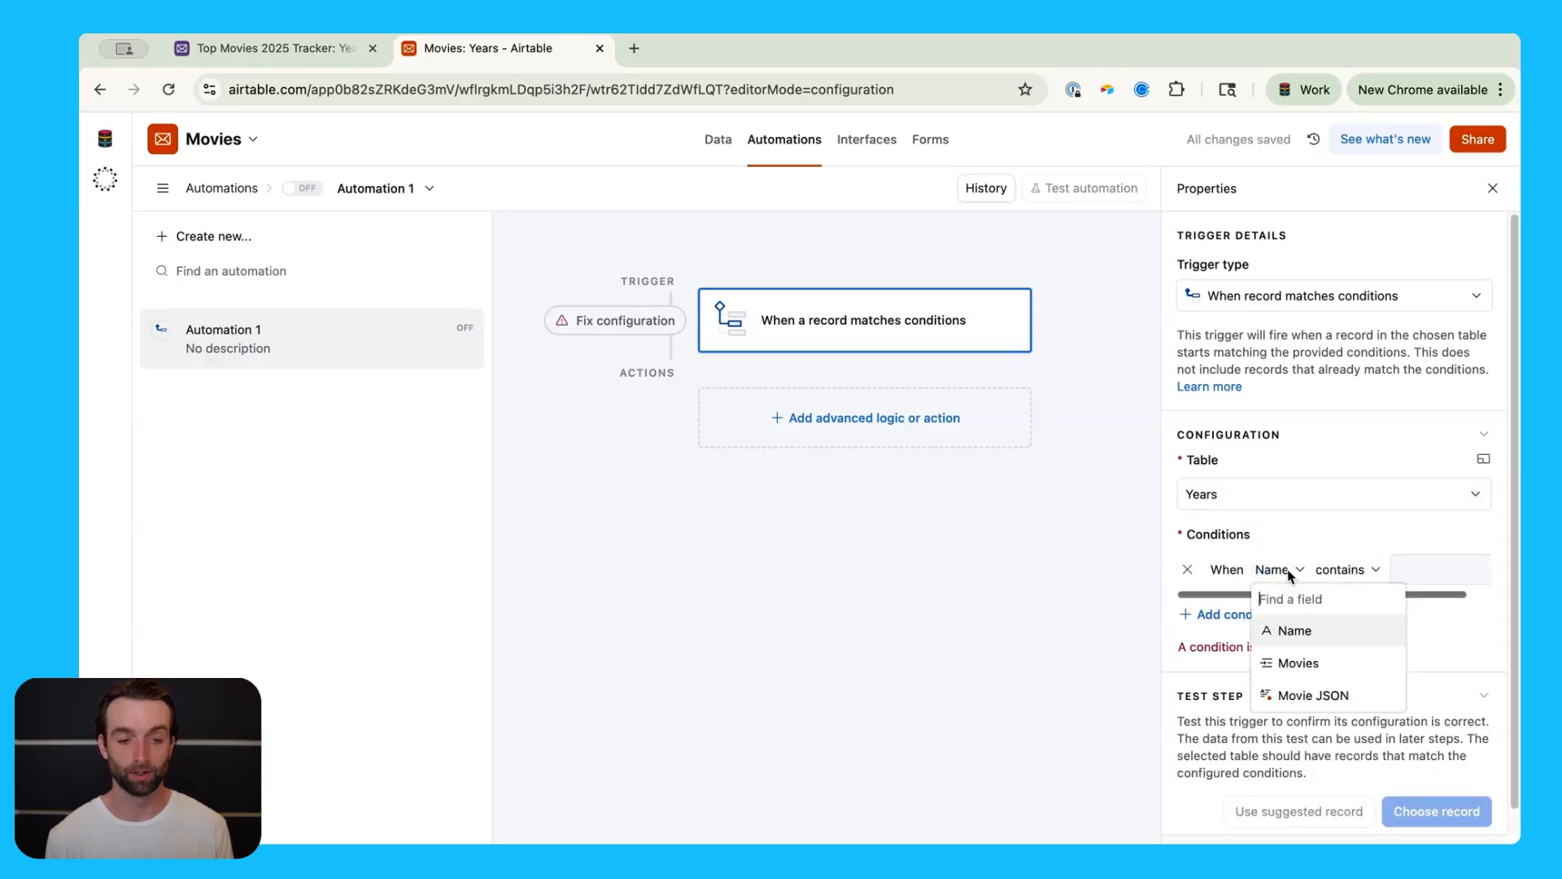
left_click(1335, 697)
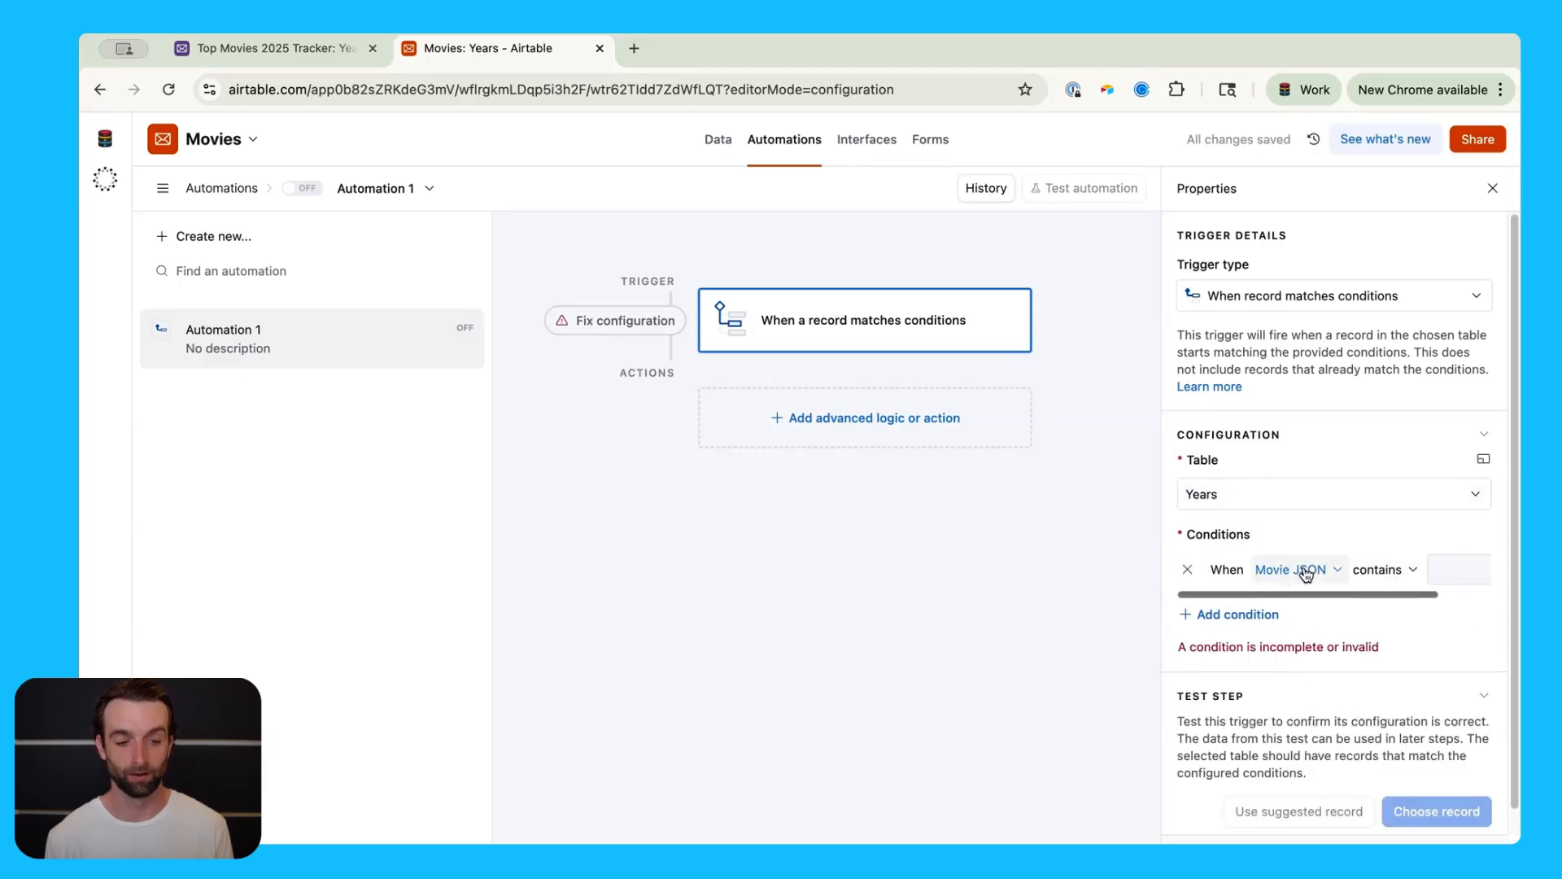
left_click(1377, 570)
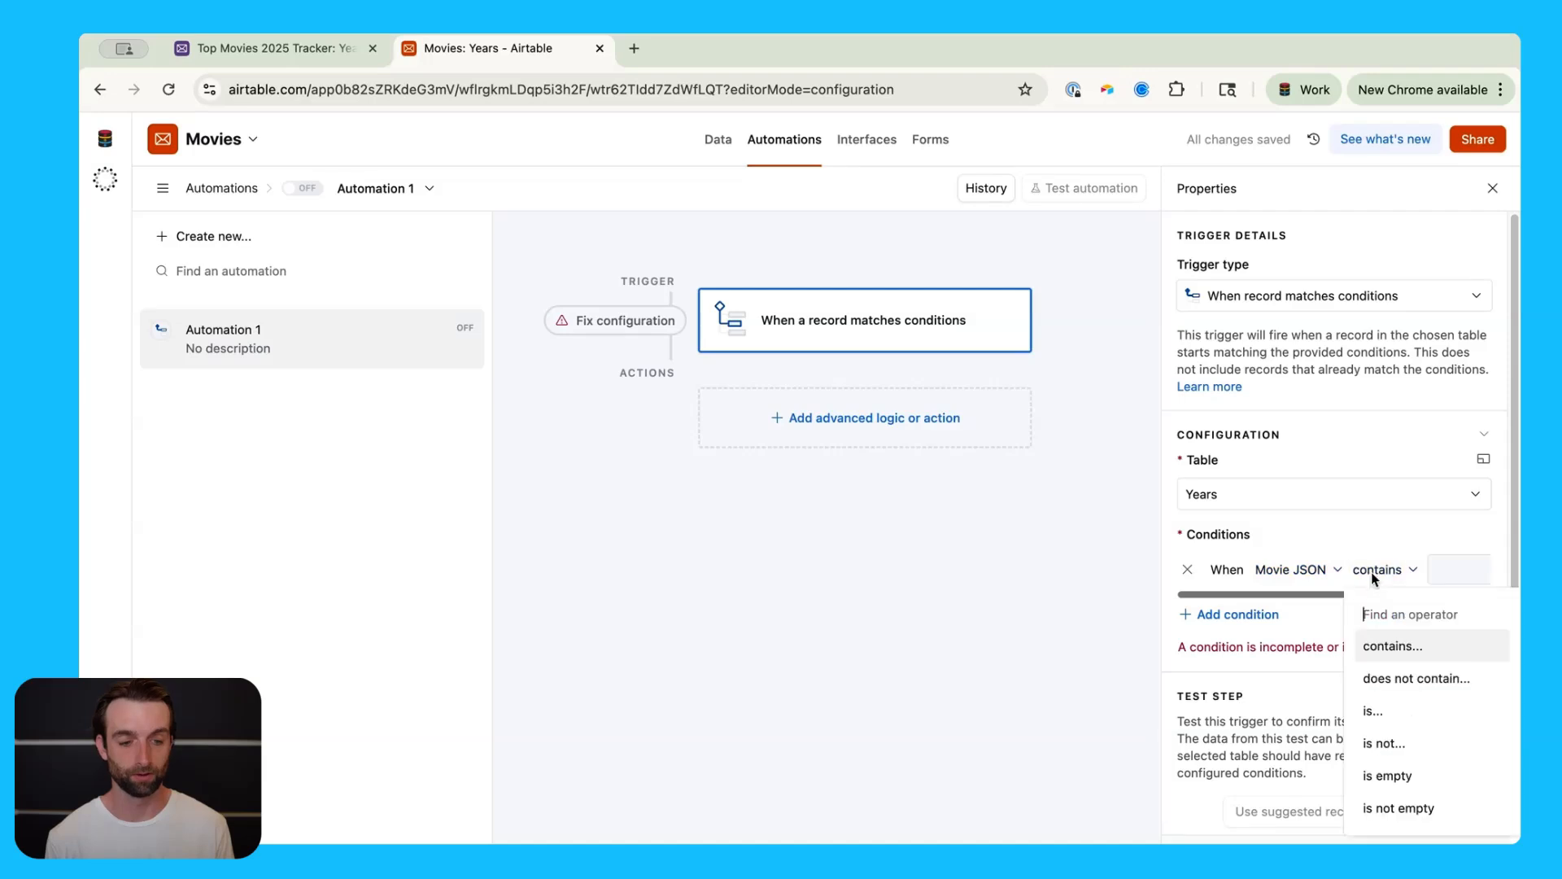
left_click(1430, 805)
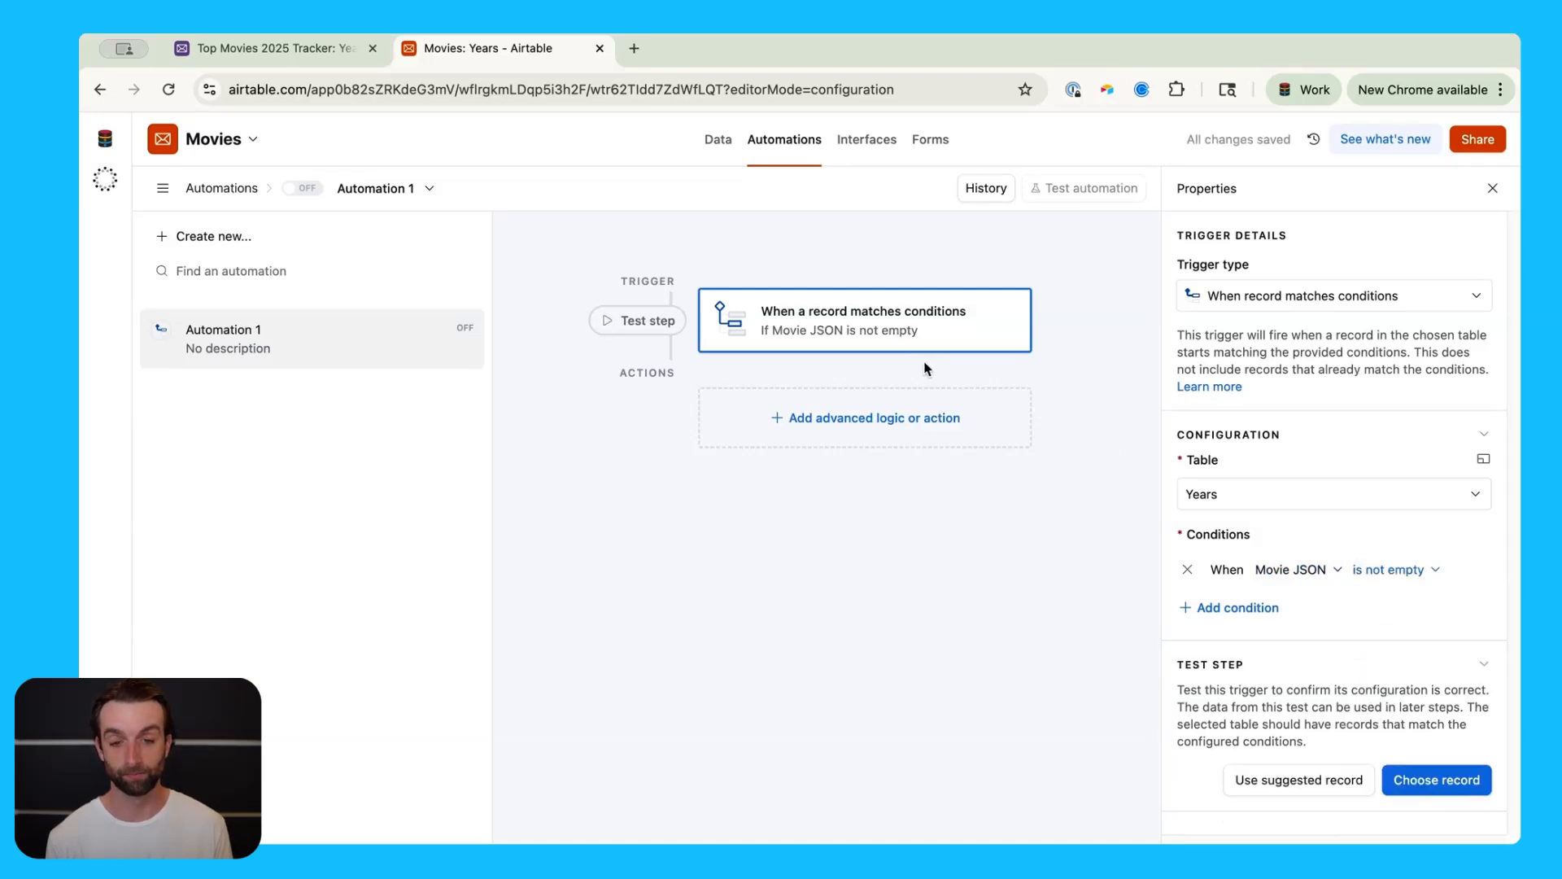
- Add a Run script action after the trigger and clear its default code
left_click(859, 419)
scroll(869, 646, "down", 3)
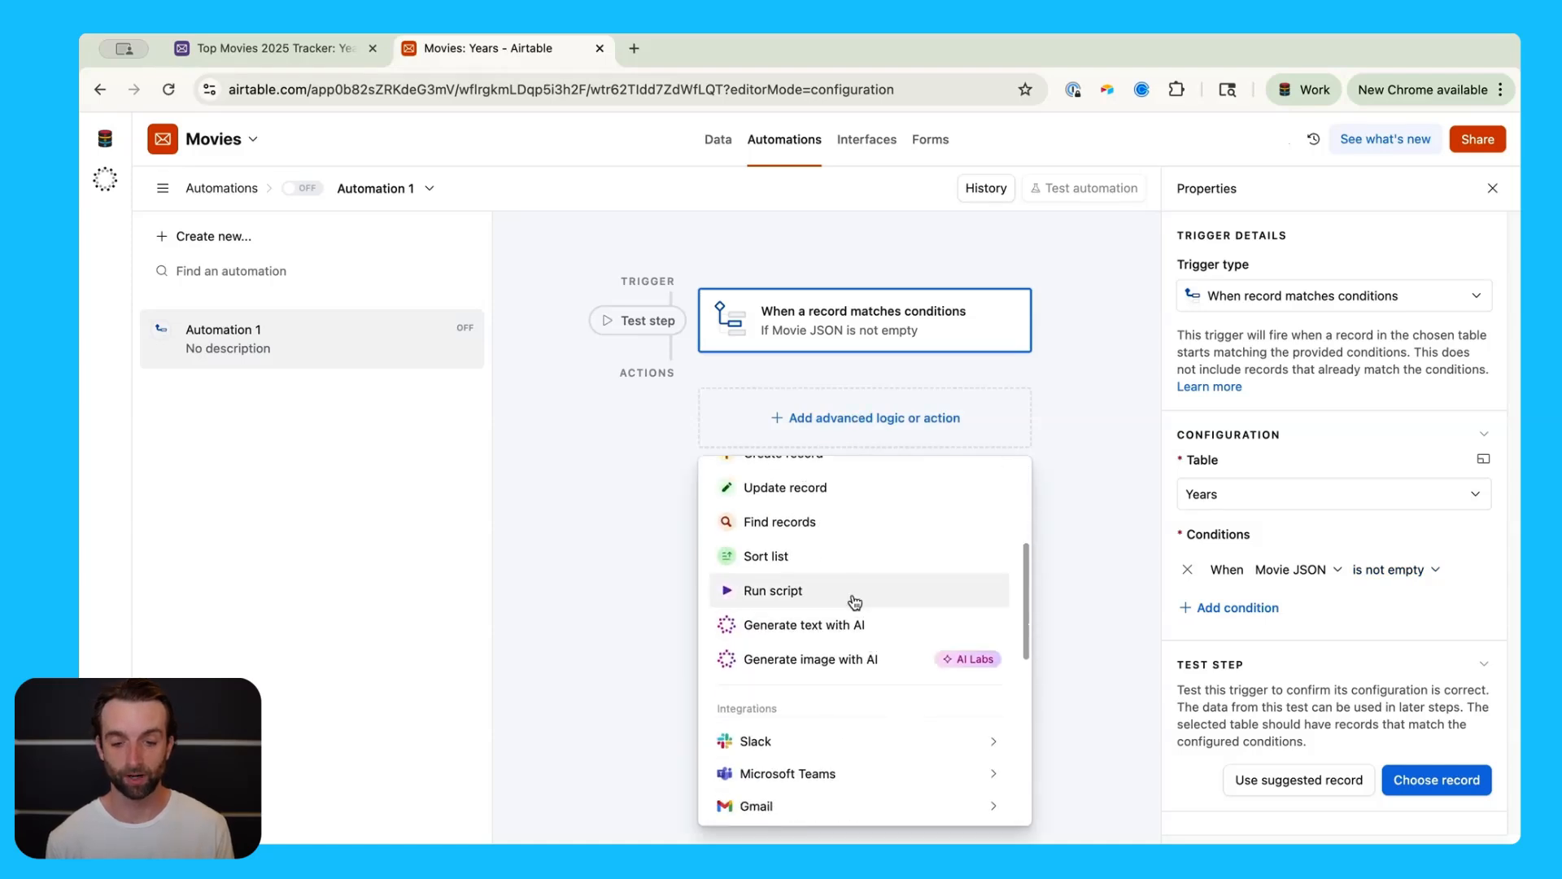
left_click(854, 602)
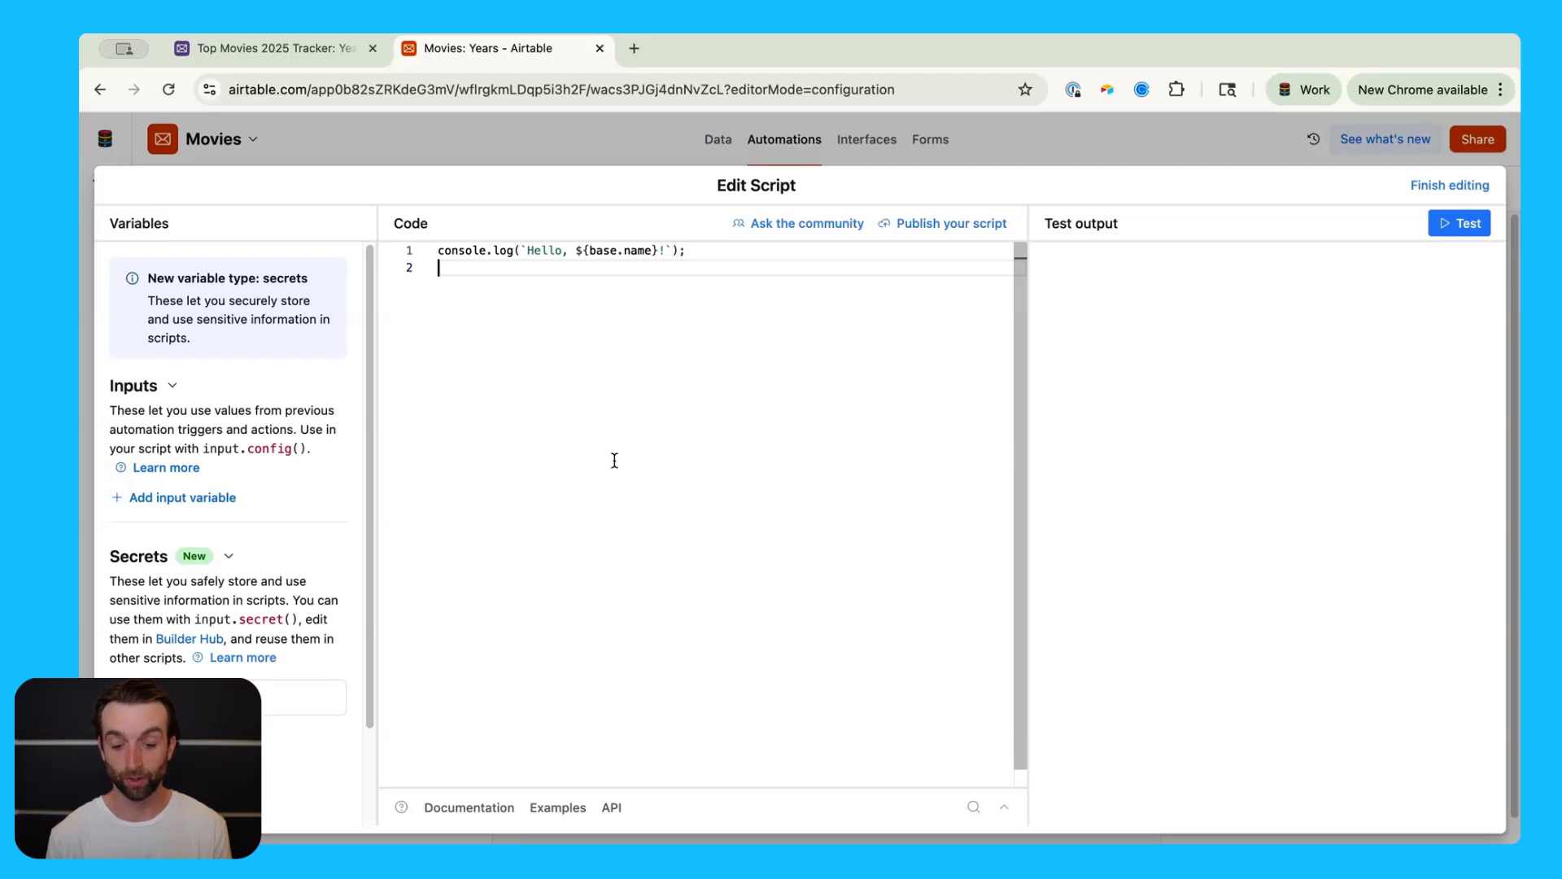
key("super+a")
key("BackSpace")
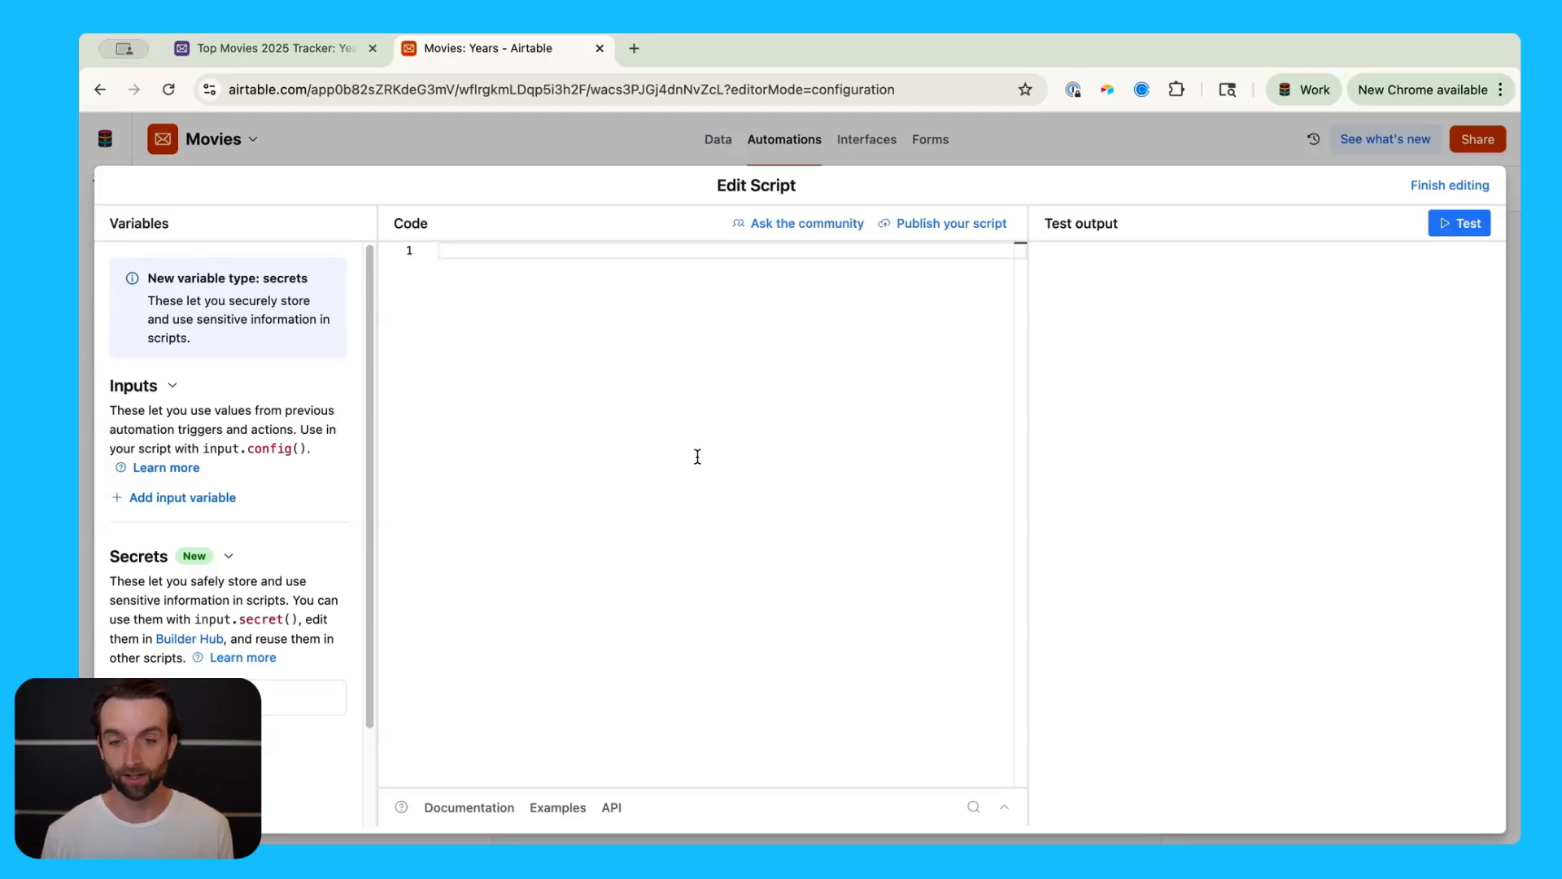
- Add a script input variable named Movie JSON that takes the Value of the trigger record's Movie JSON field
left_click(181, 499)
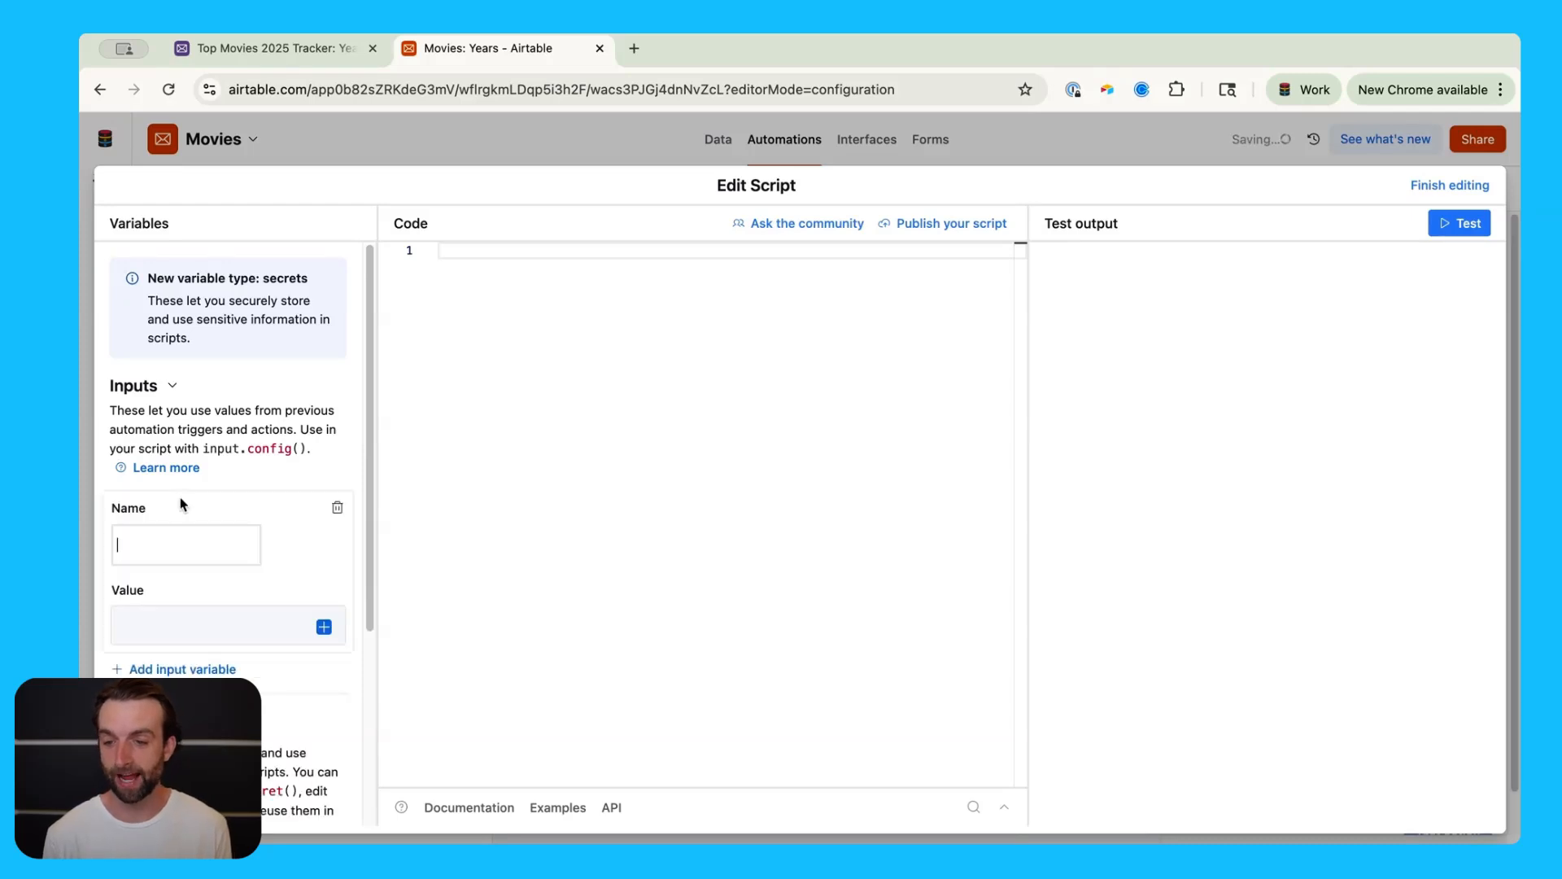
left_click(173, 546)
type("M")
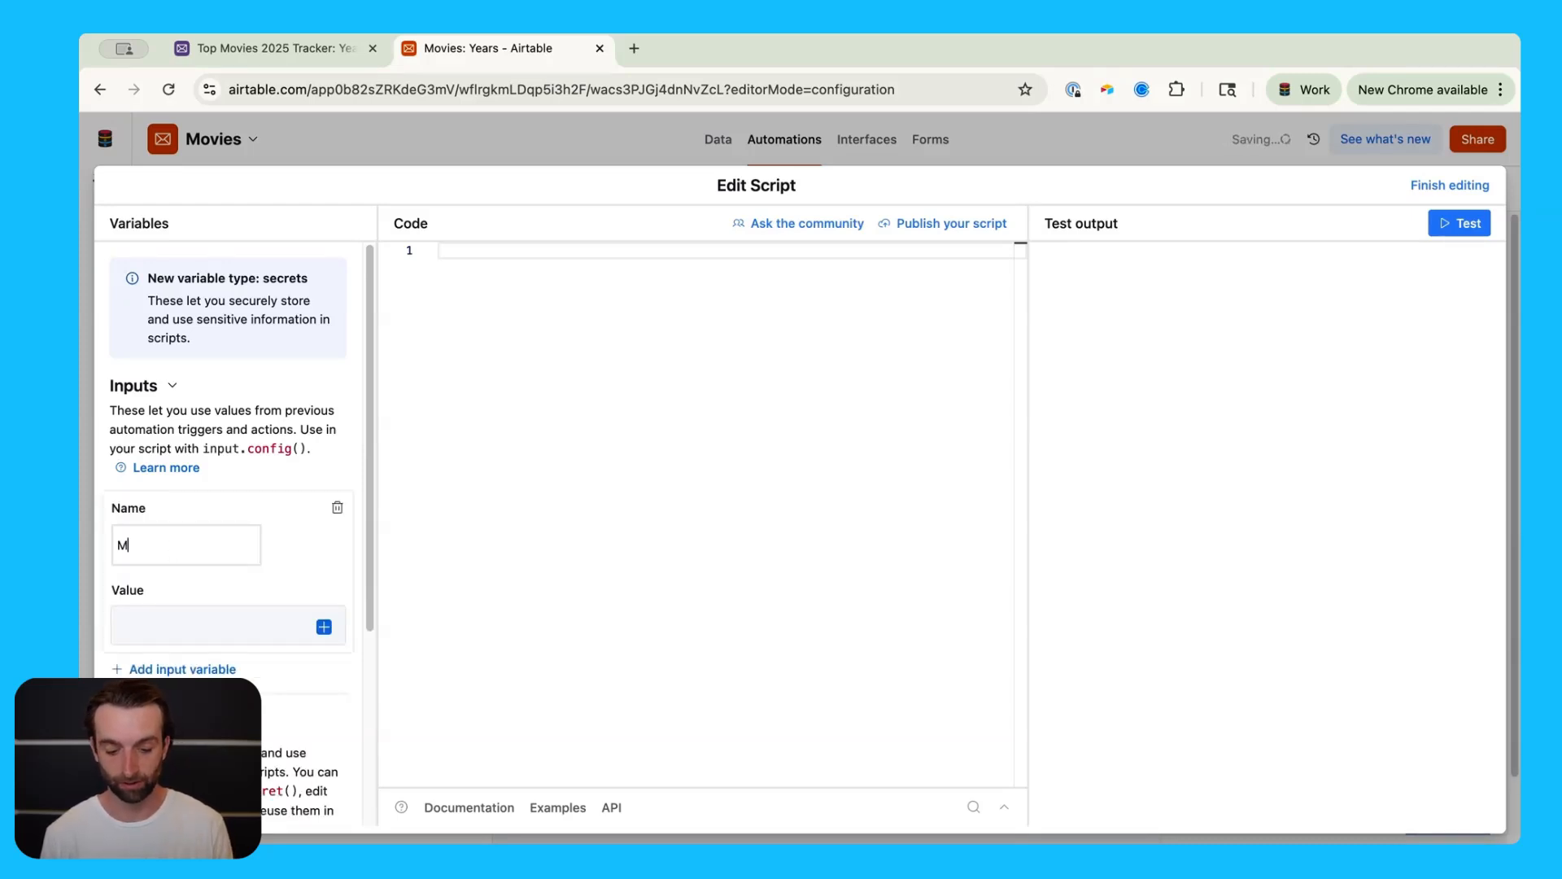
type("ovie JSON")
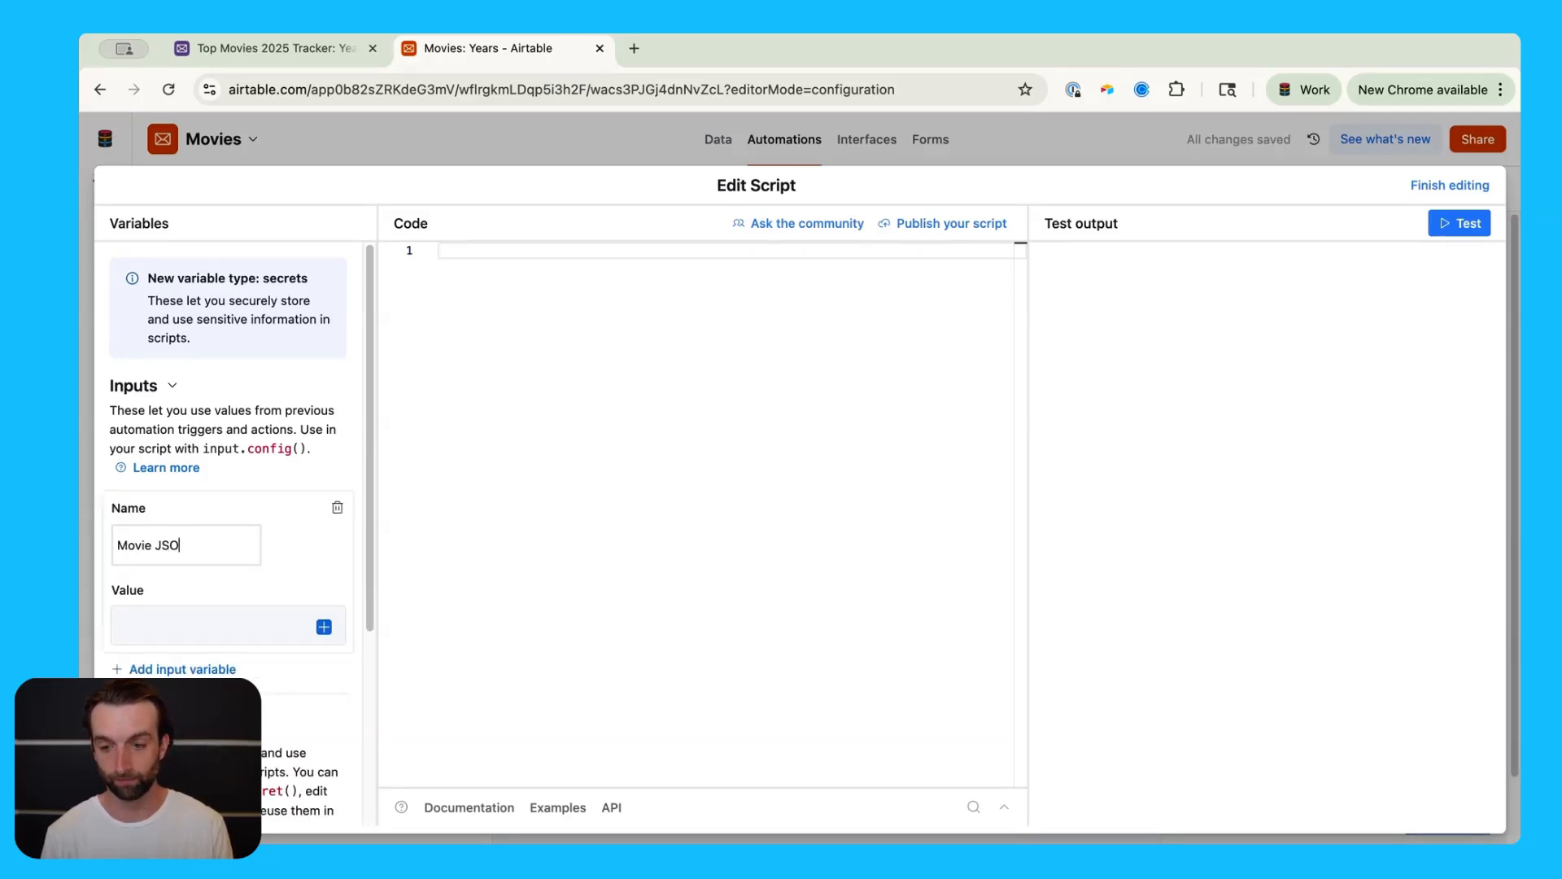
left_click(162, 637)
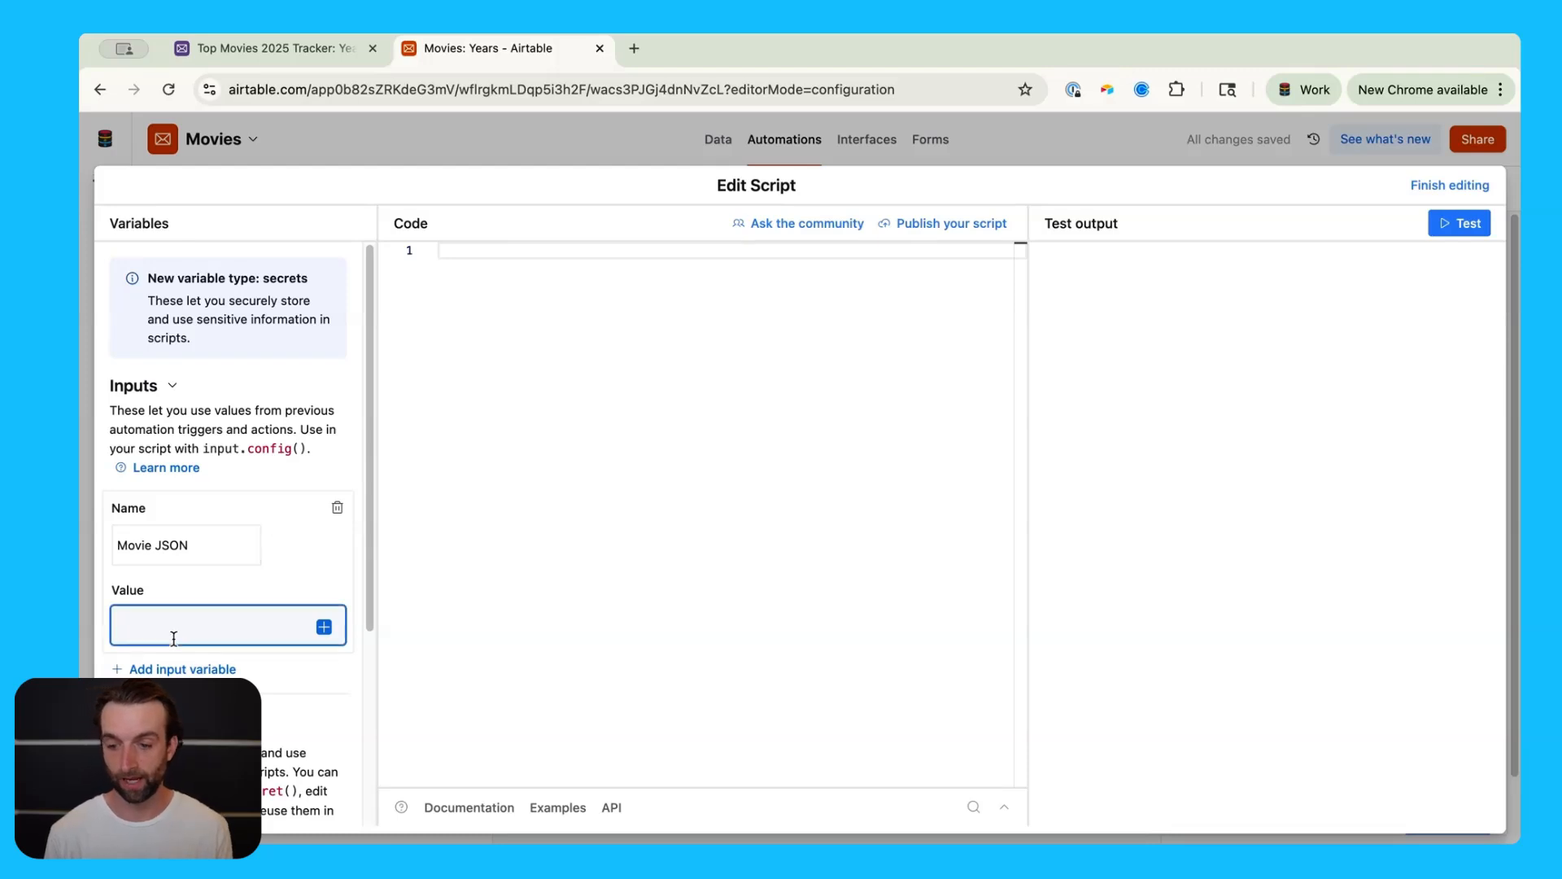
left_click(324, 627)
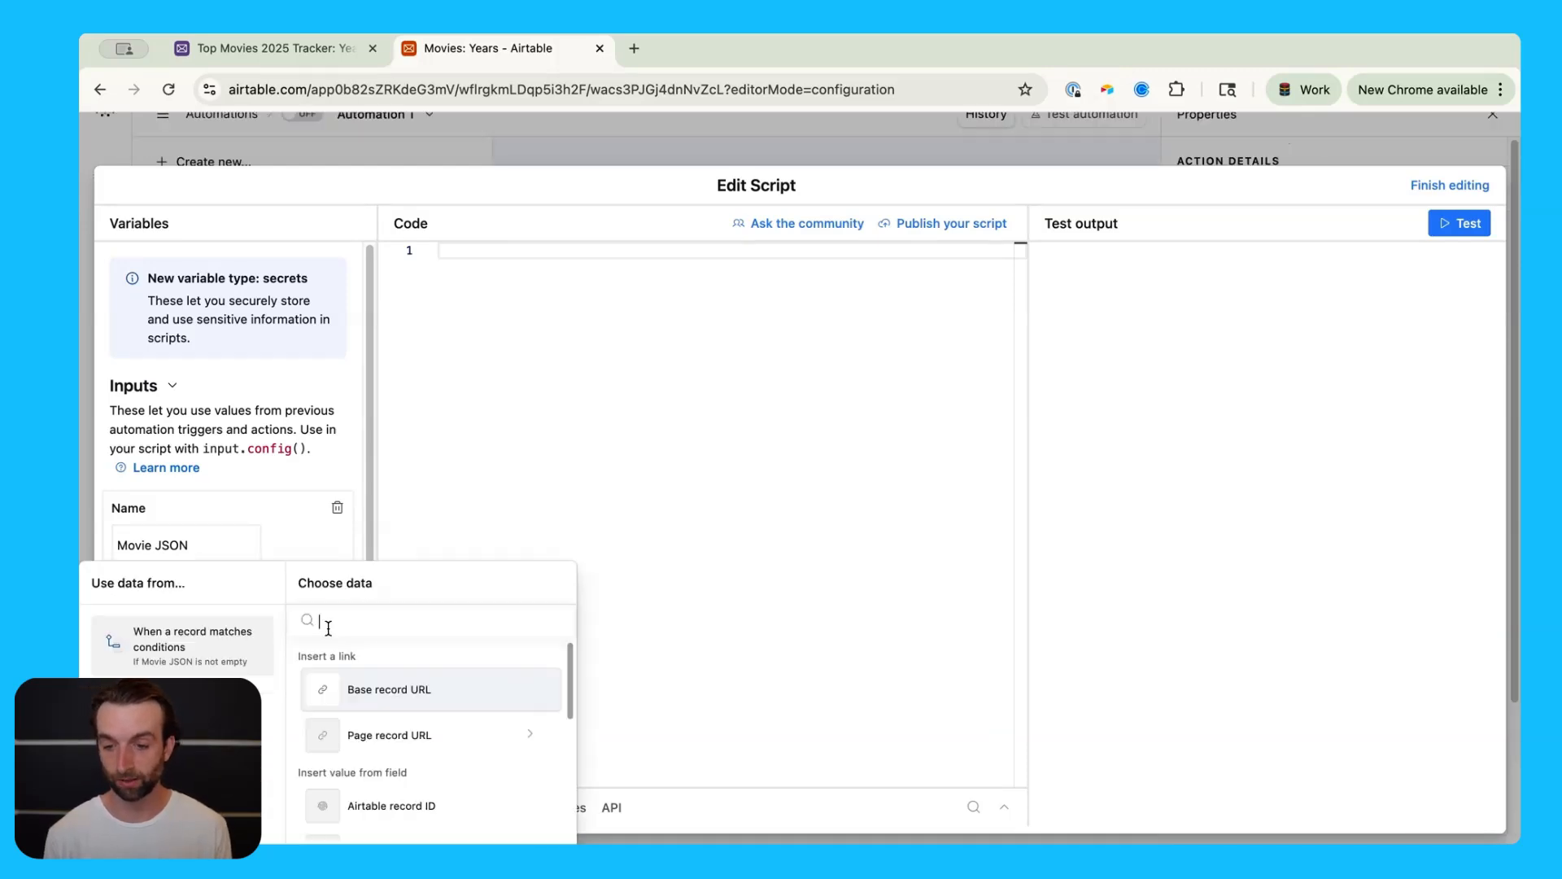
scroll(416, 736, "down", 5)
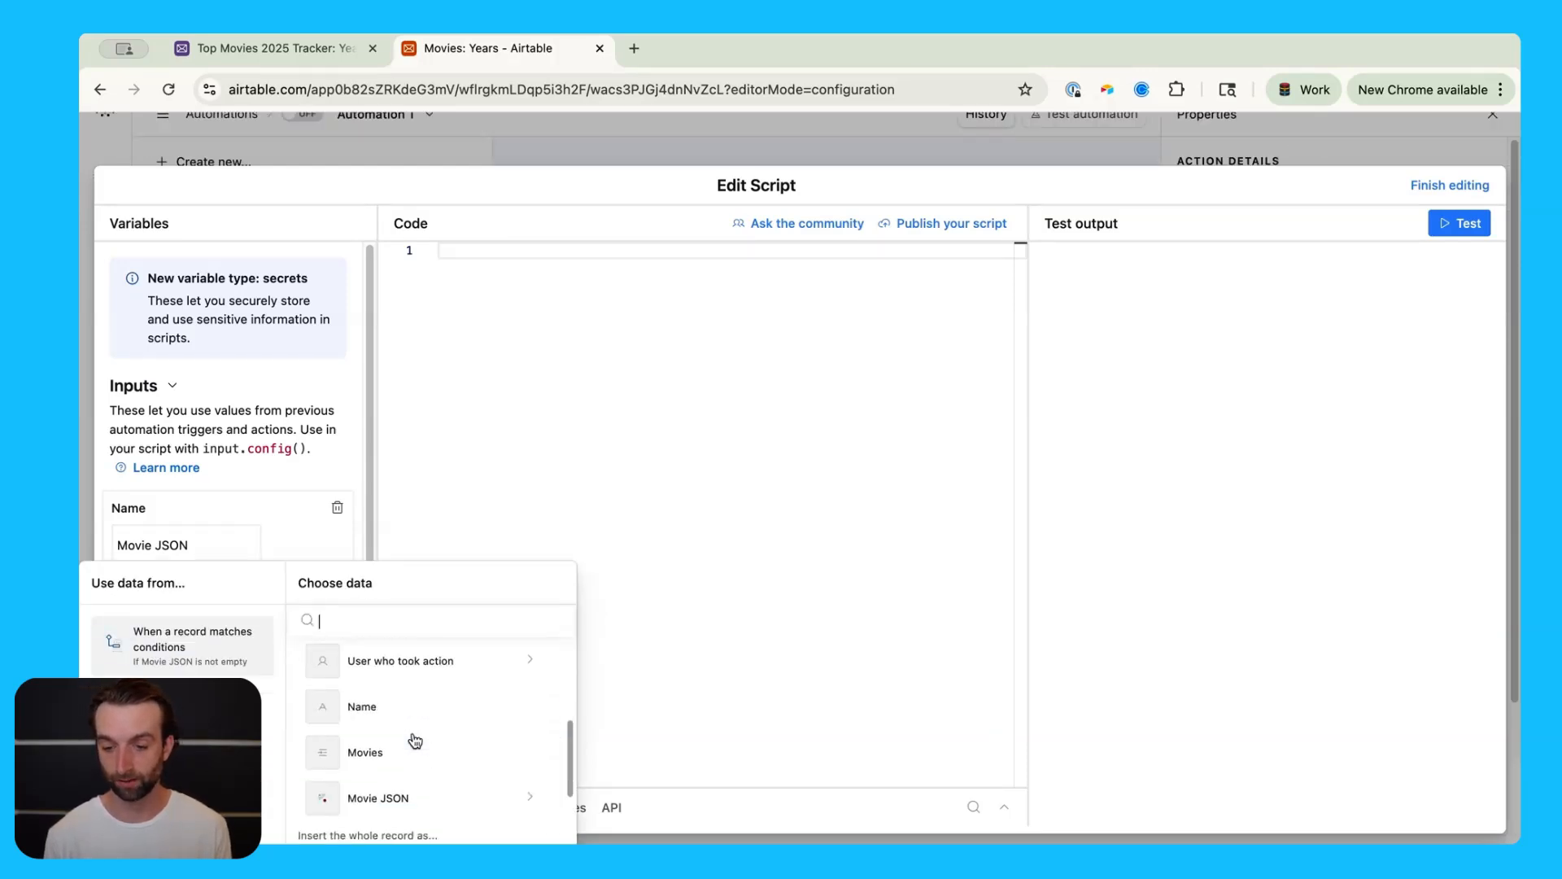
left_click(419, 753)
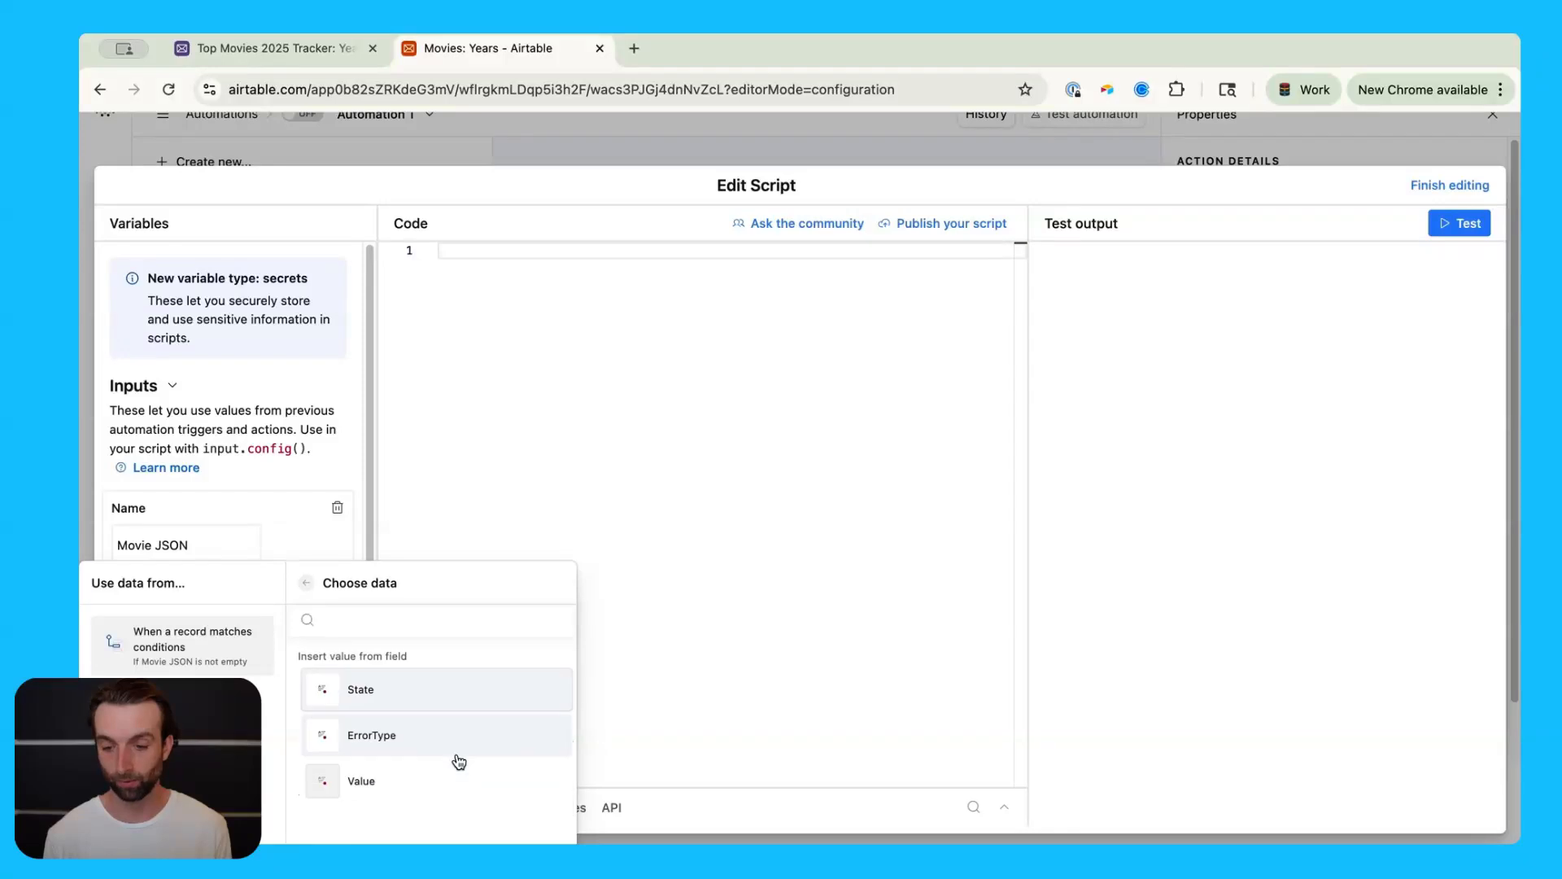
left_click(416, 788)
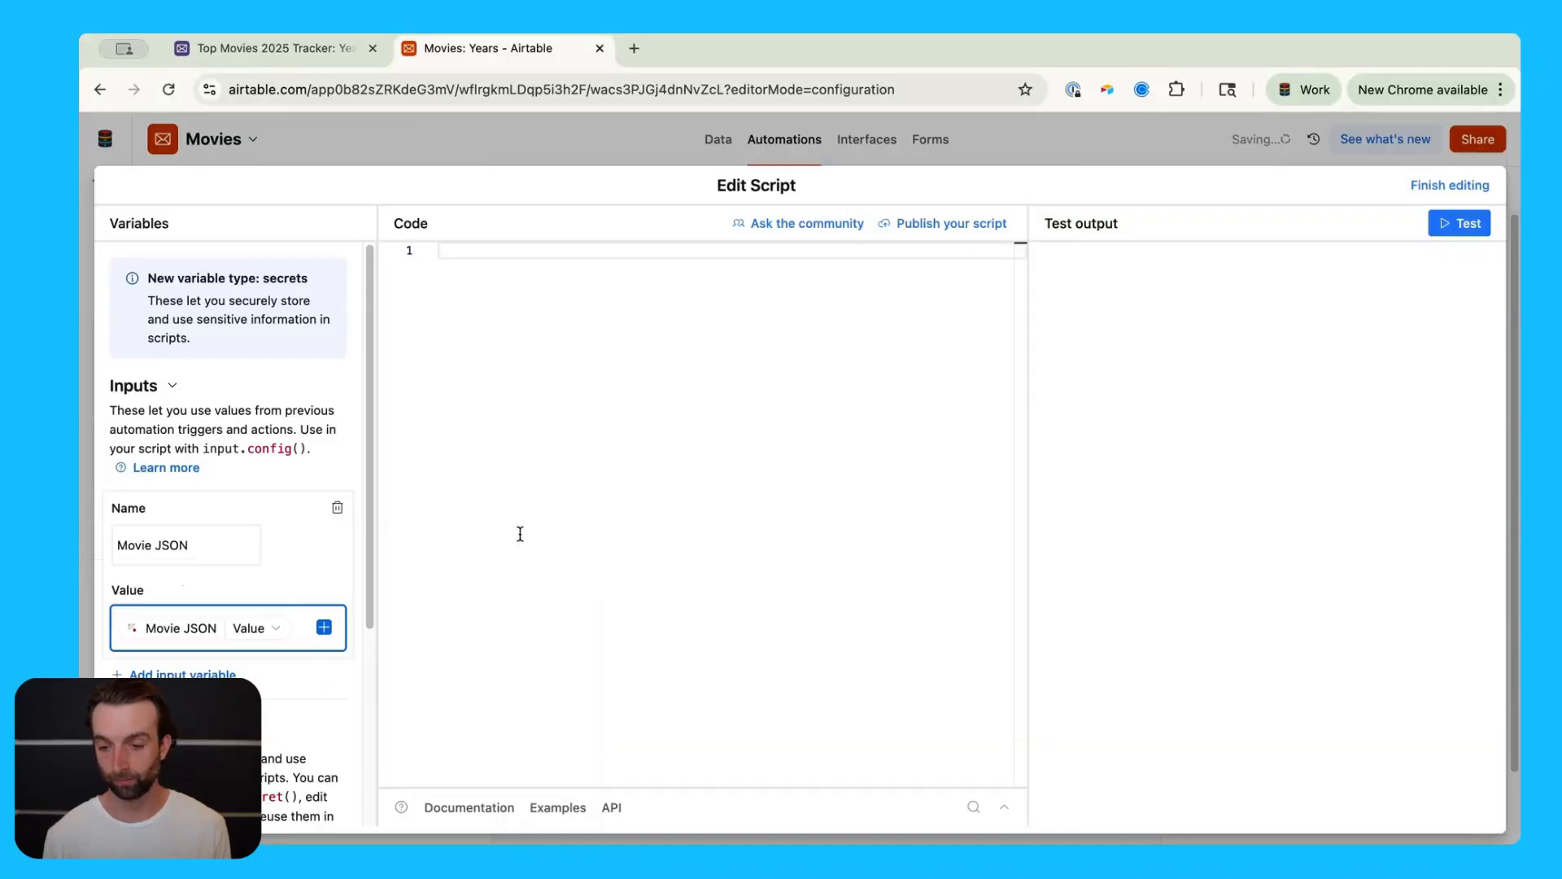
- Enter the script code "Object.entries(JSON.parse(input.config().json)).forEach(([key, value]) => output.set(key, value));"
left_click(546, 480)
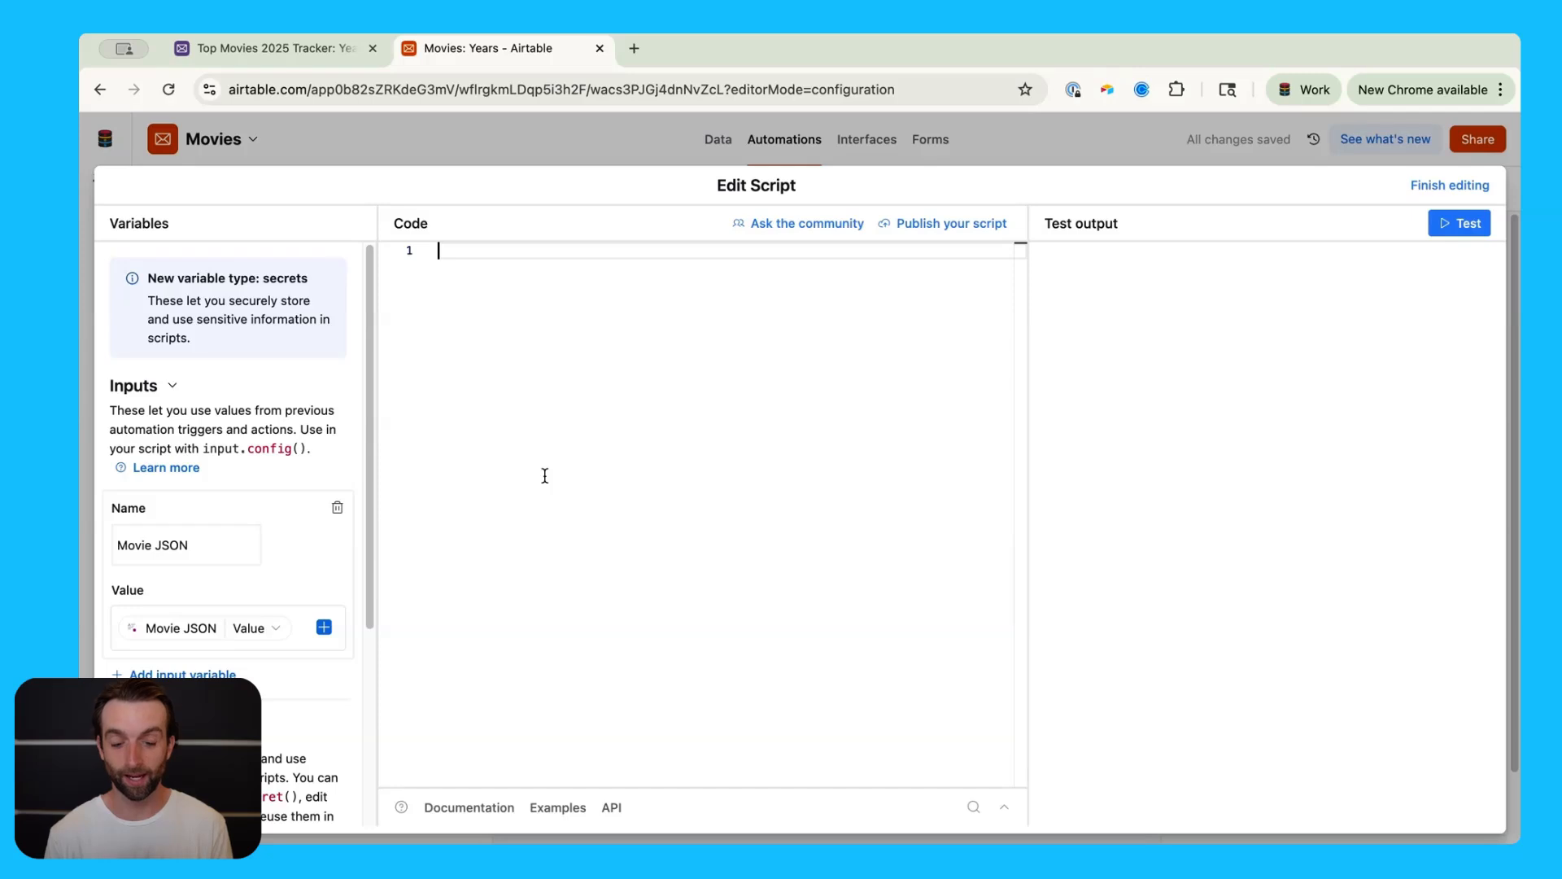
type("Object.entries(JSON.parse(input.config().json)).forEach(([key, value]) => output.set(key, value));")
scroll(545, 475, "left", 3)
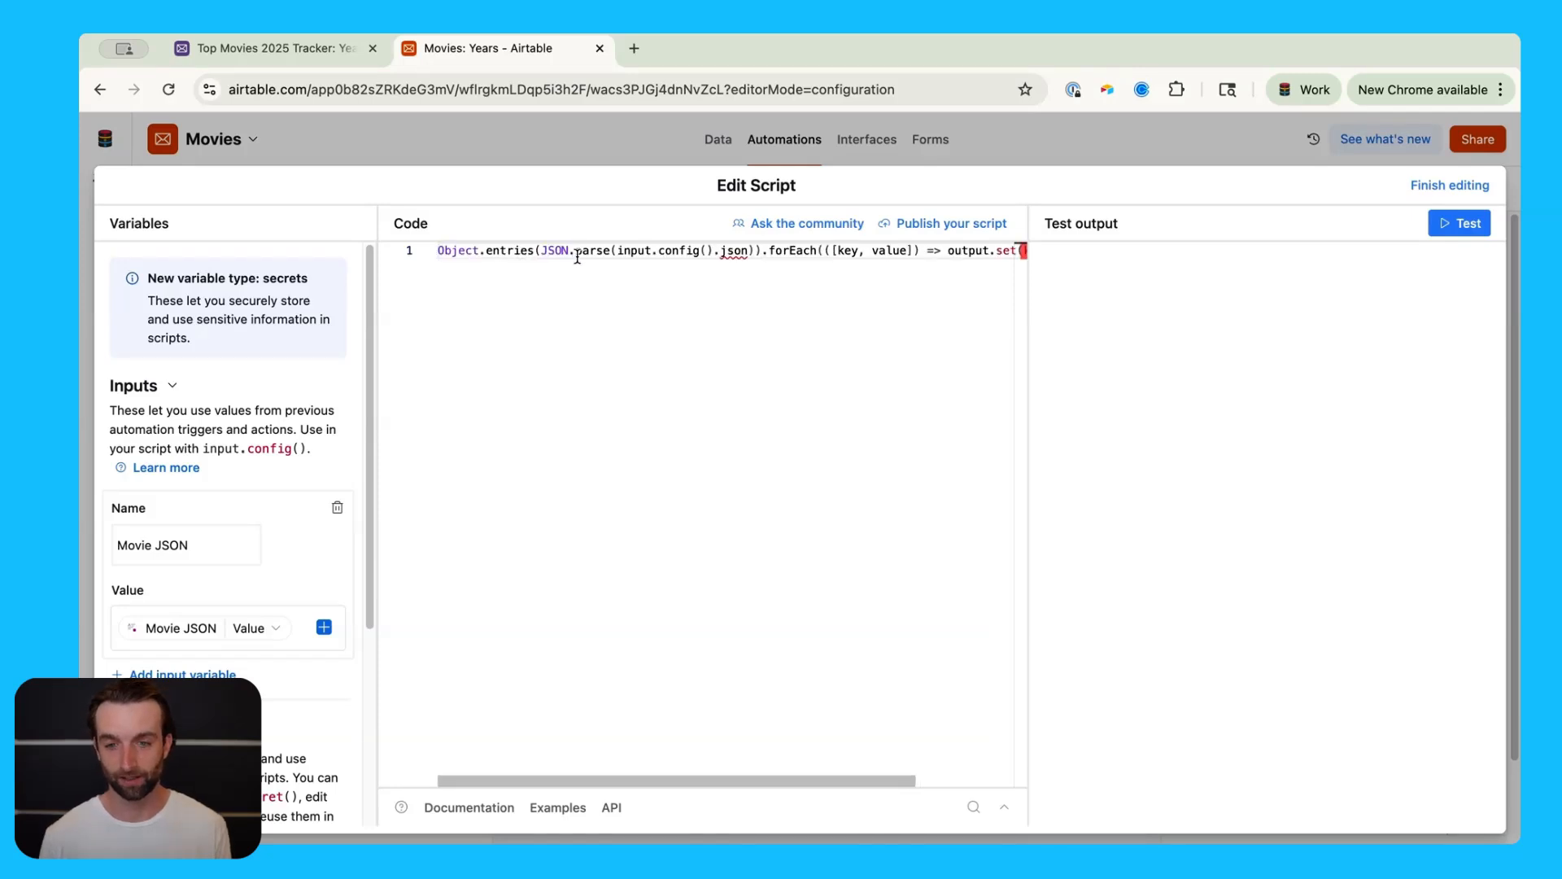
- Rename the script's input variable to json to match the name used in the code
left_click(726, 251)
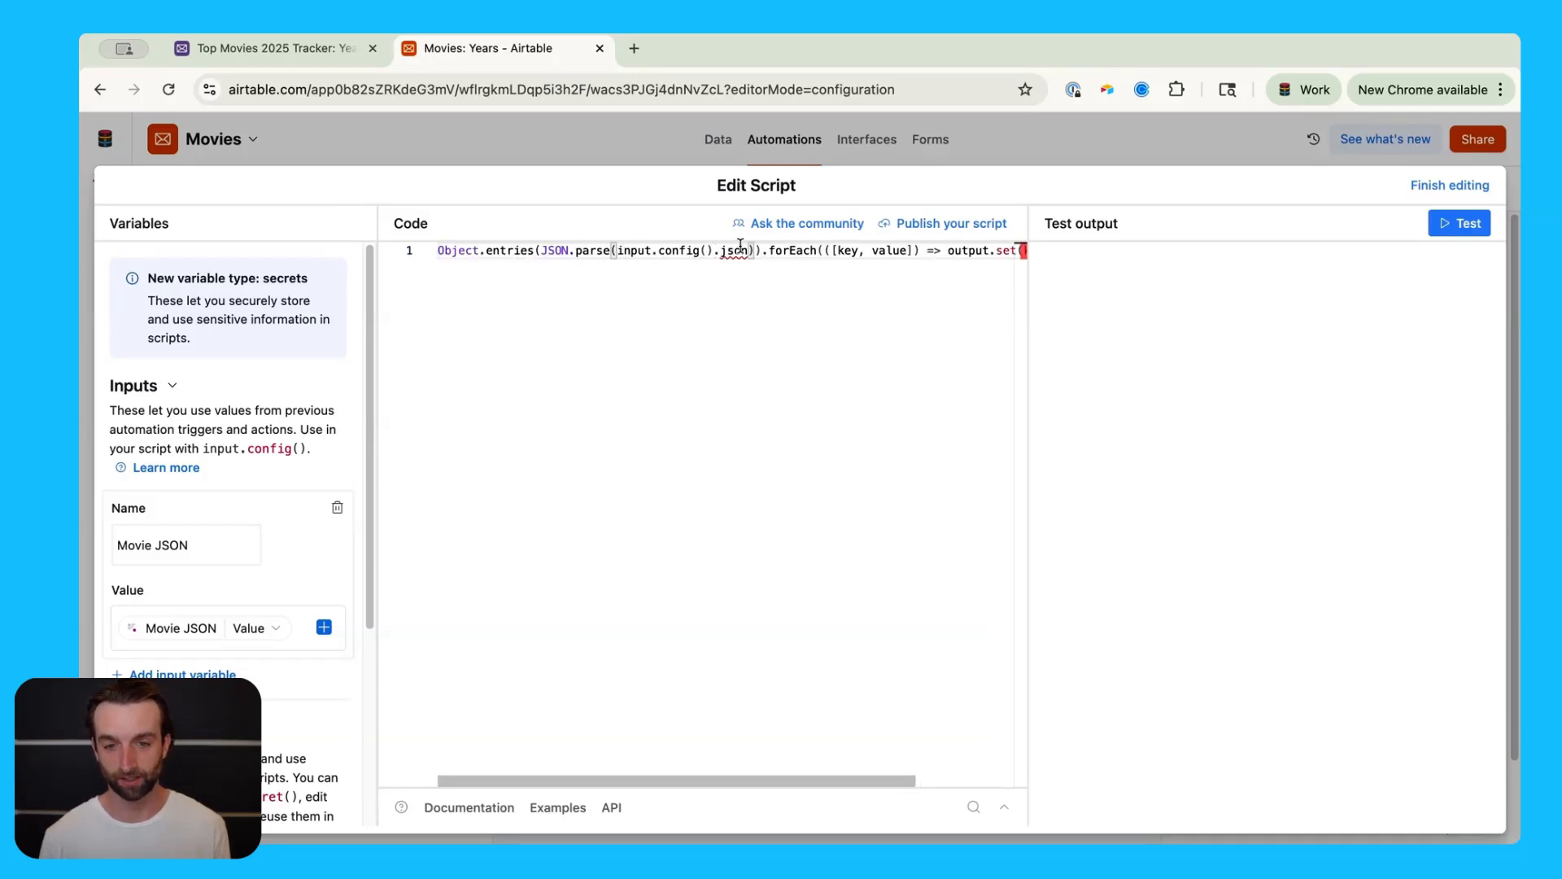
triple_click(210, 542)
type("j")
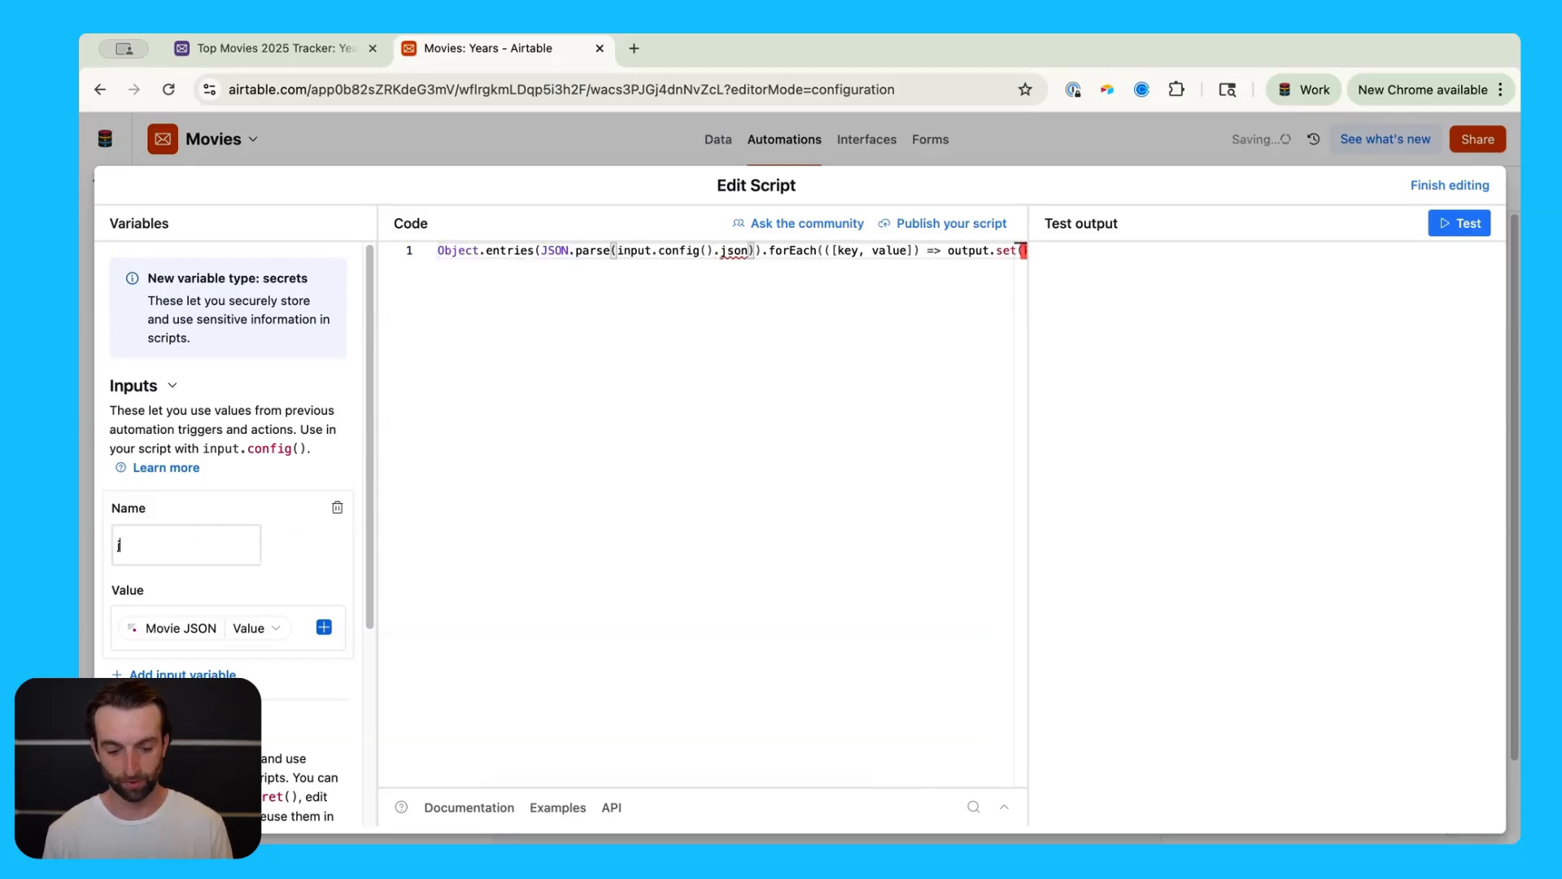
type("son")
left_click(609, 371)
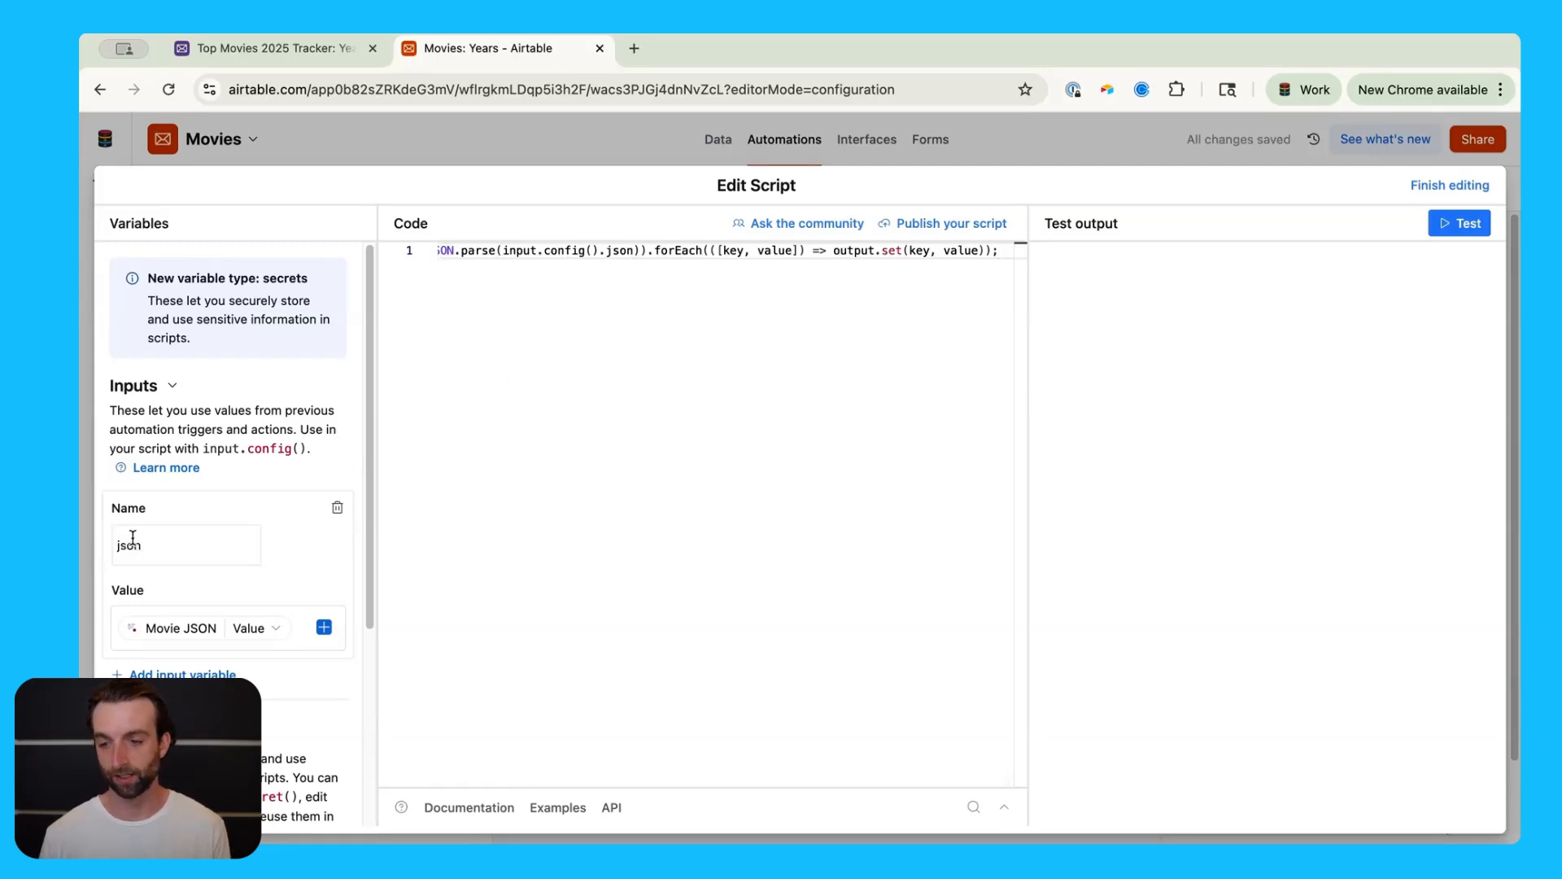
- Read through the one-line script, examining how it parses the json input and sets an output for each key and value
scroll(767, 318, "left", 2)
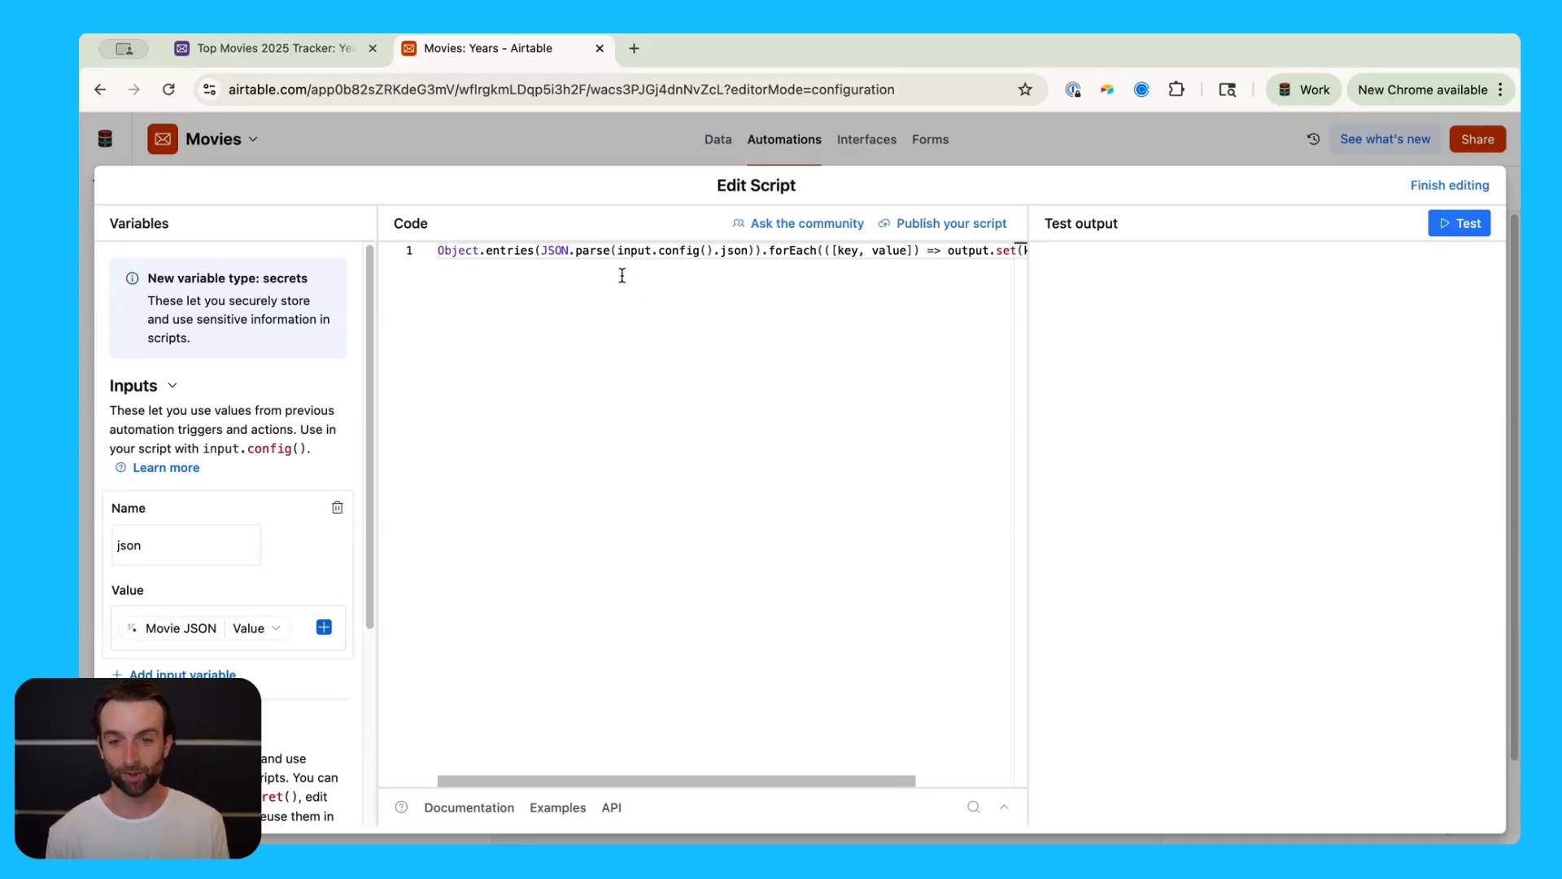
scroll(624, 271, "right", 4)
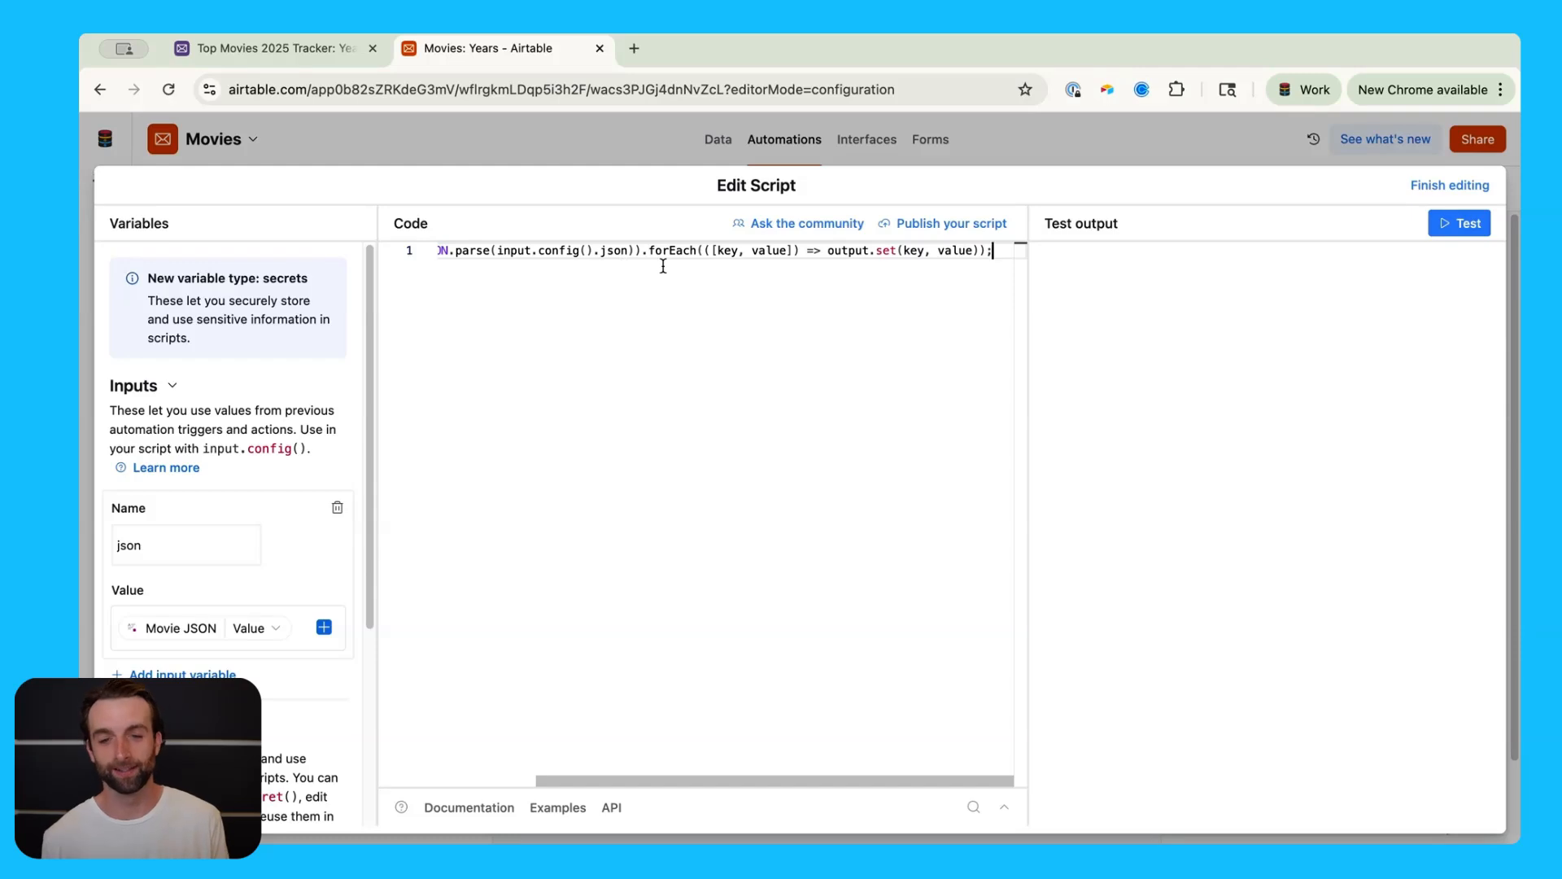
scroll(663, 266, "left", 2)
scroll(664, 266, "left", 1)
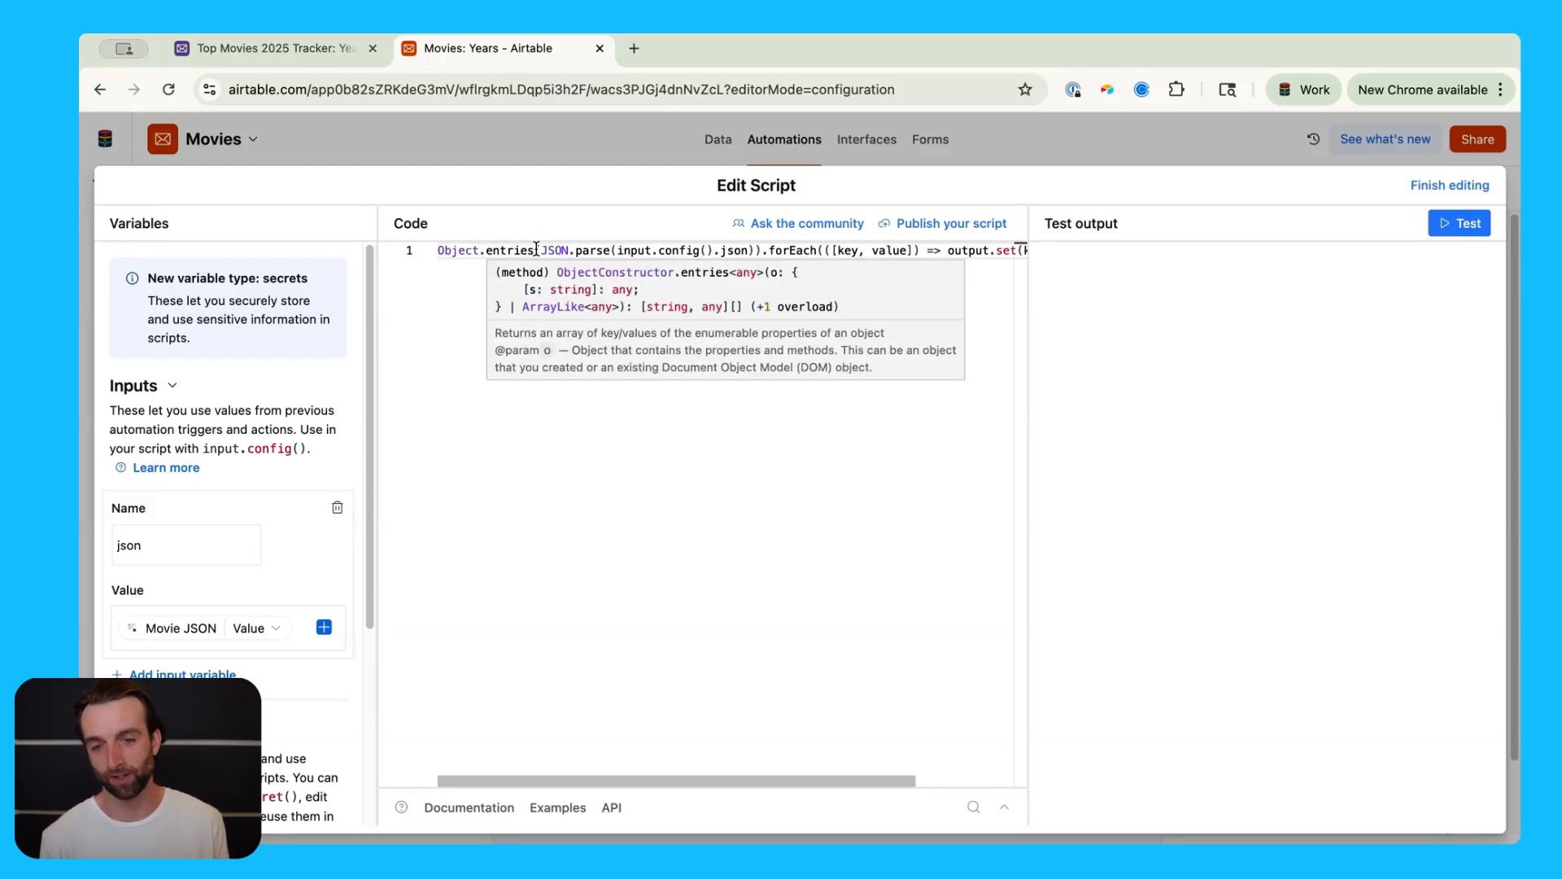
scroll(536, 253, "right", 2)
scroll(535, 252, "left", 3)
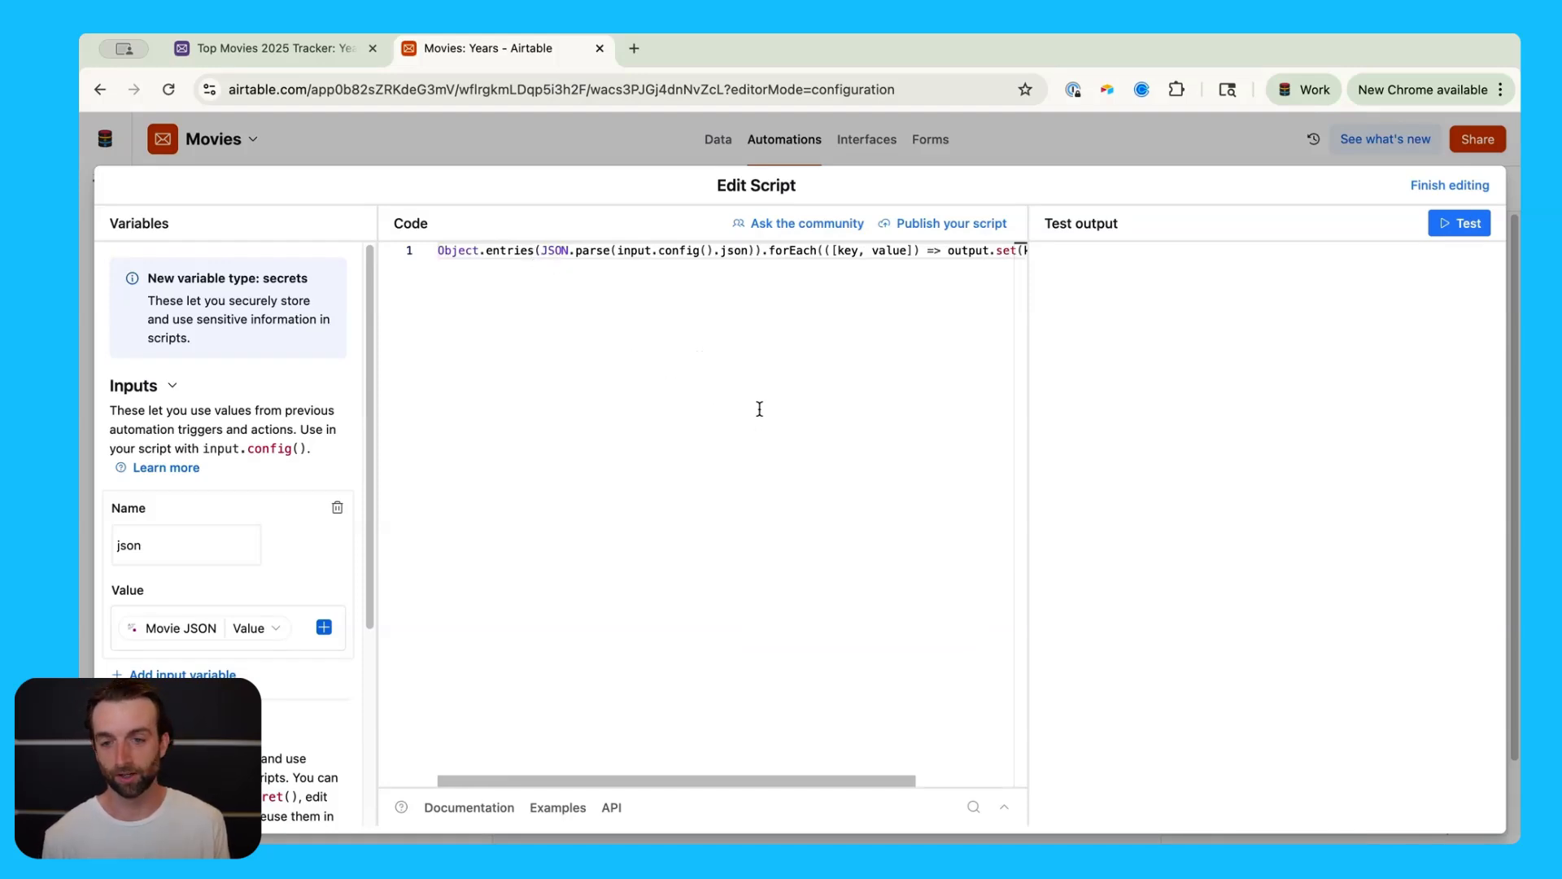
left_click(681, 339)
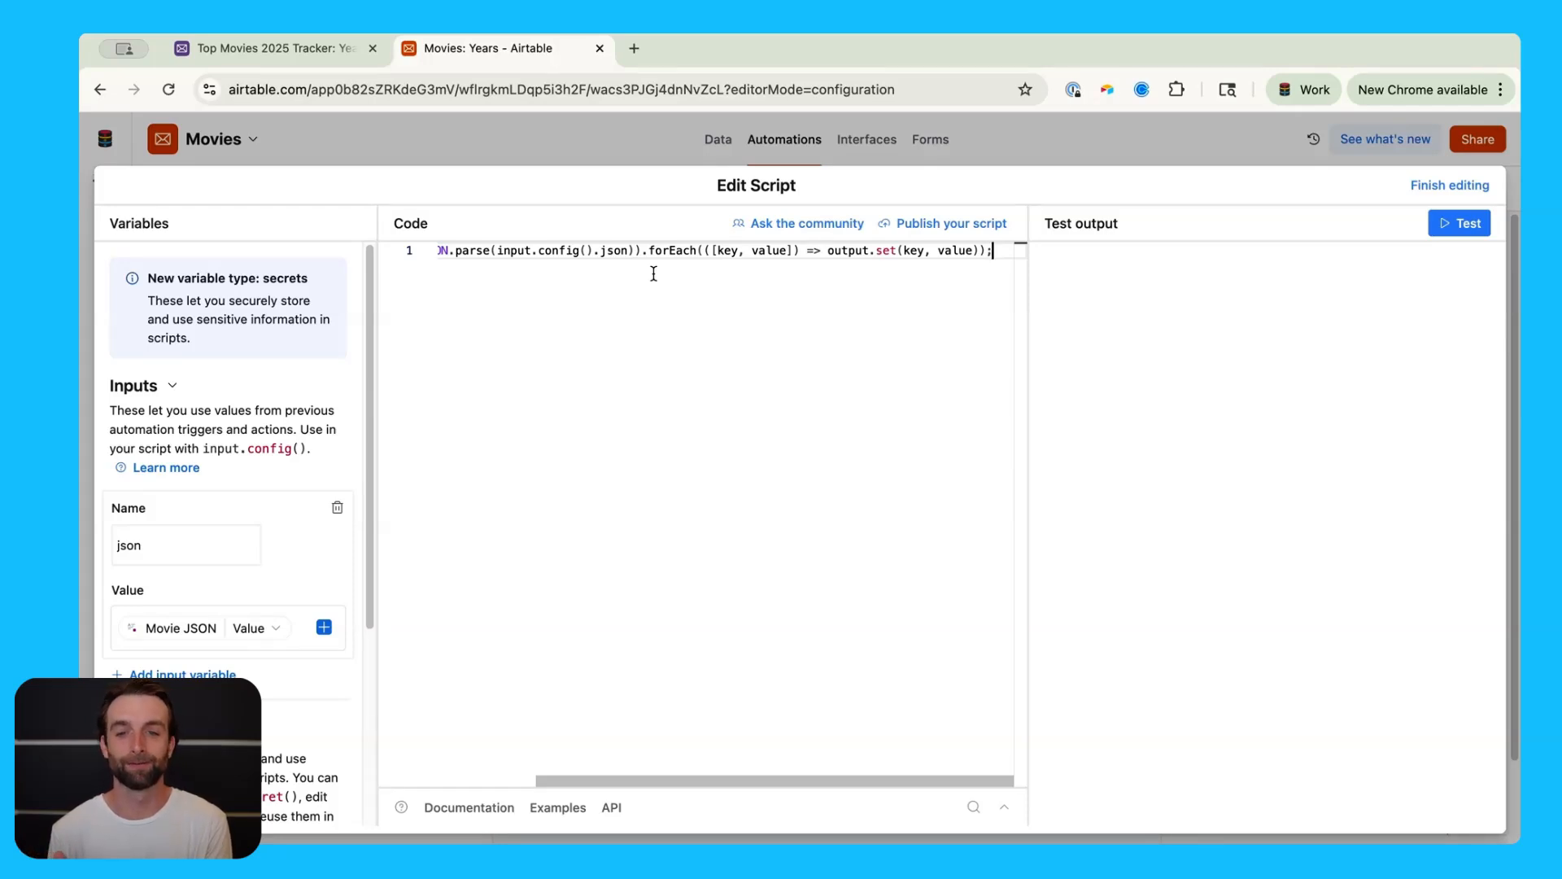
left_click(642, 251)
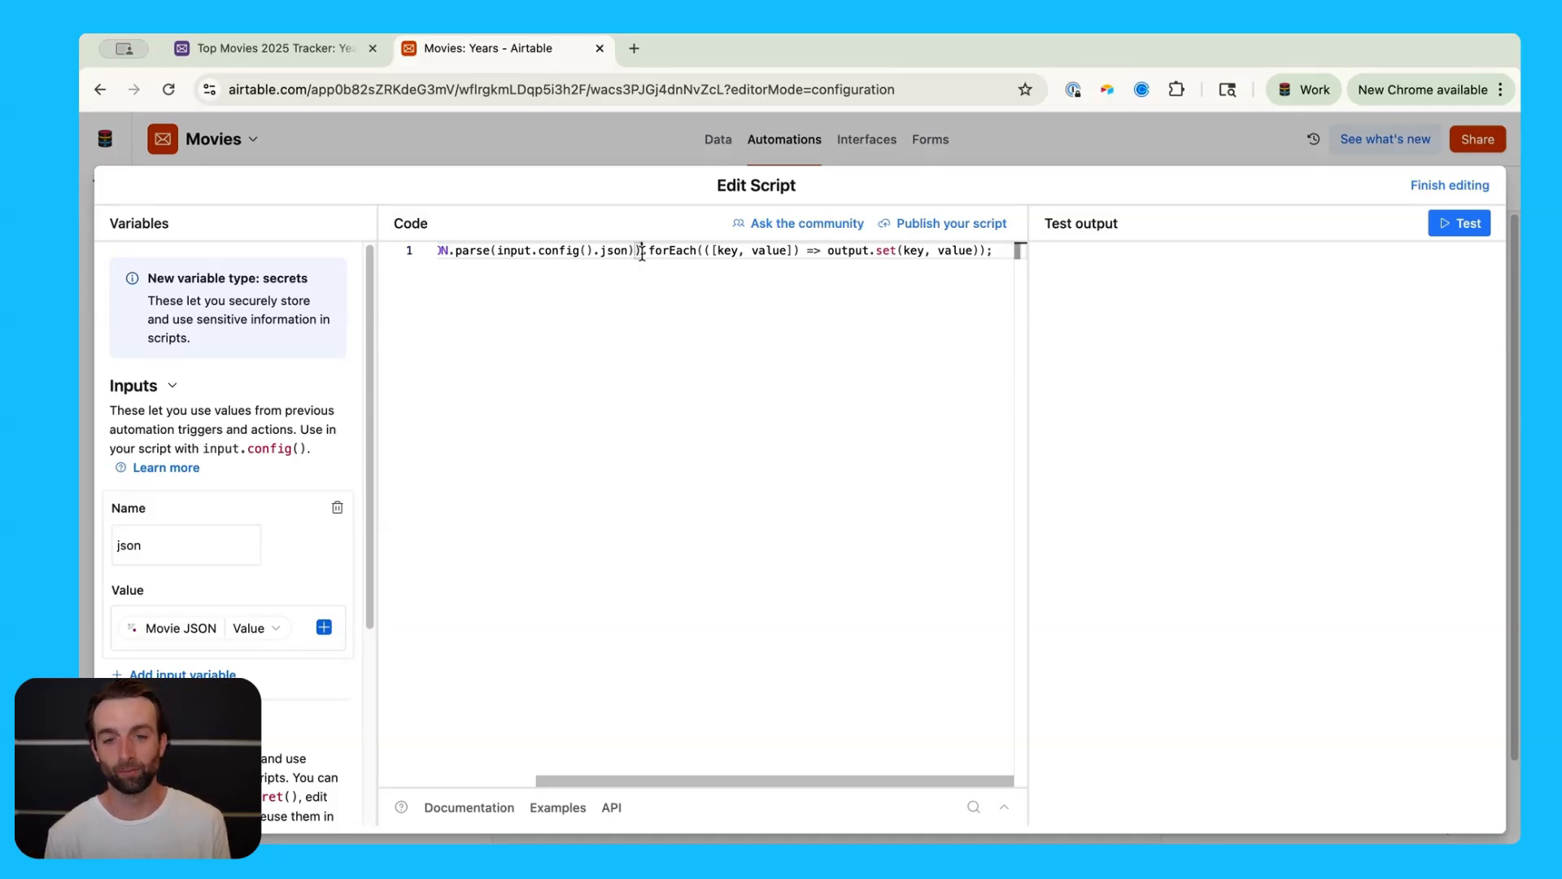
key("Left")
key("Left")
key("super+Right")
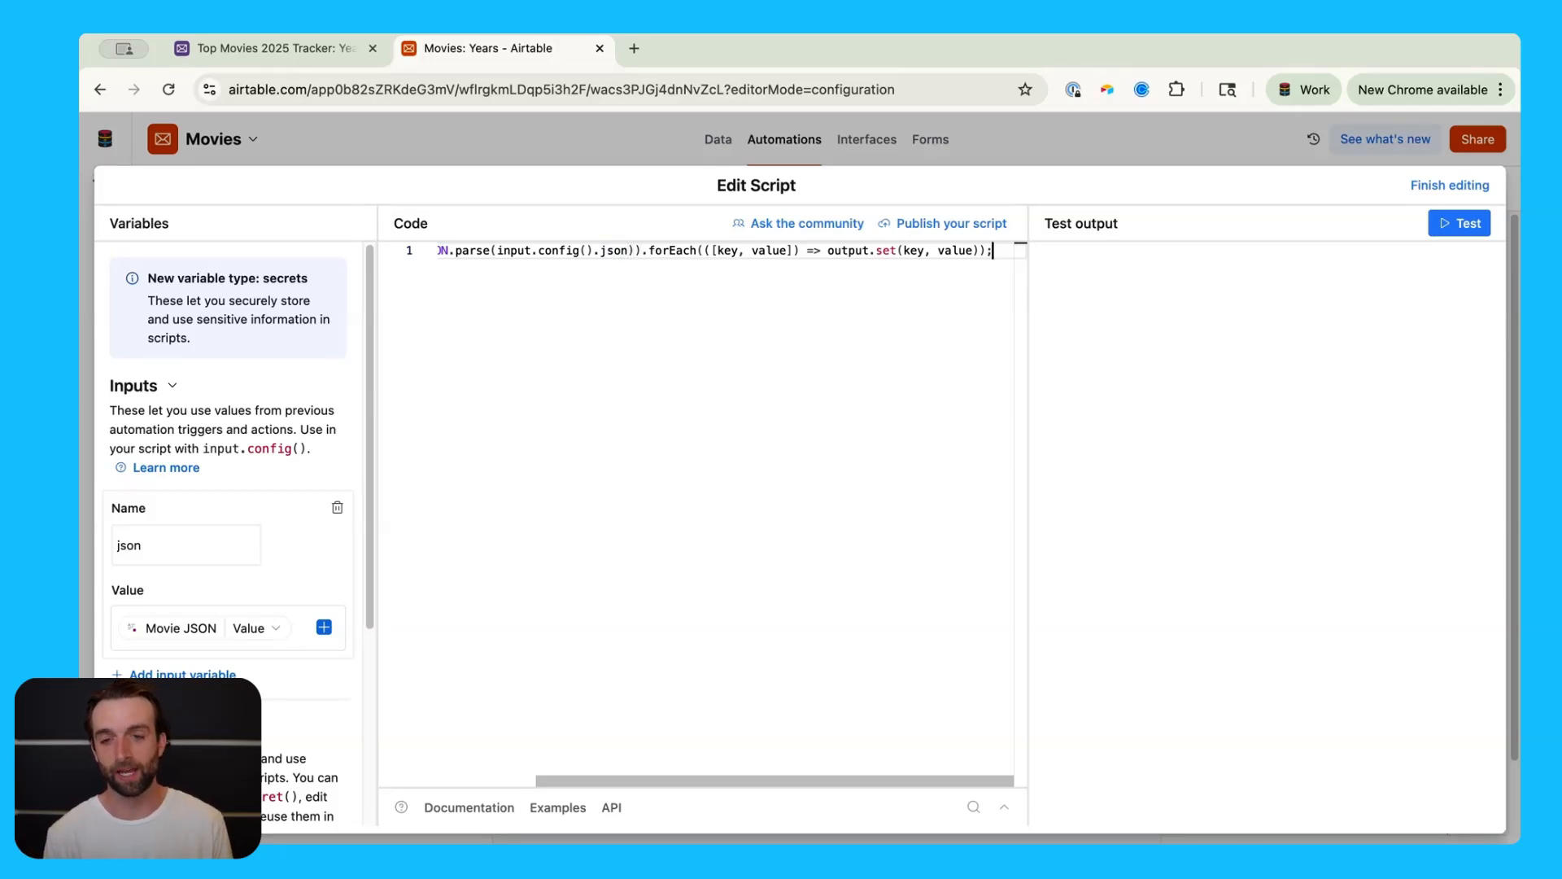
key("super+Left")
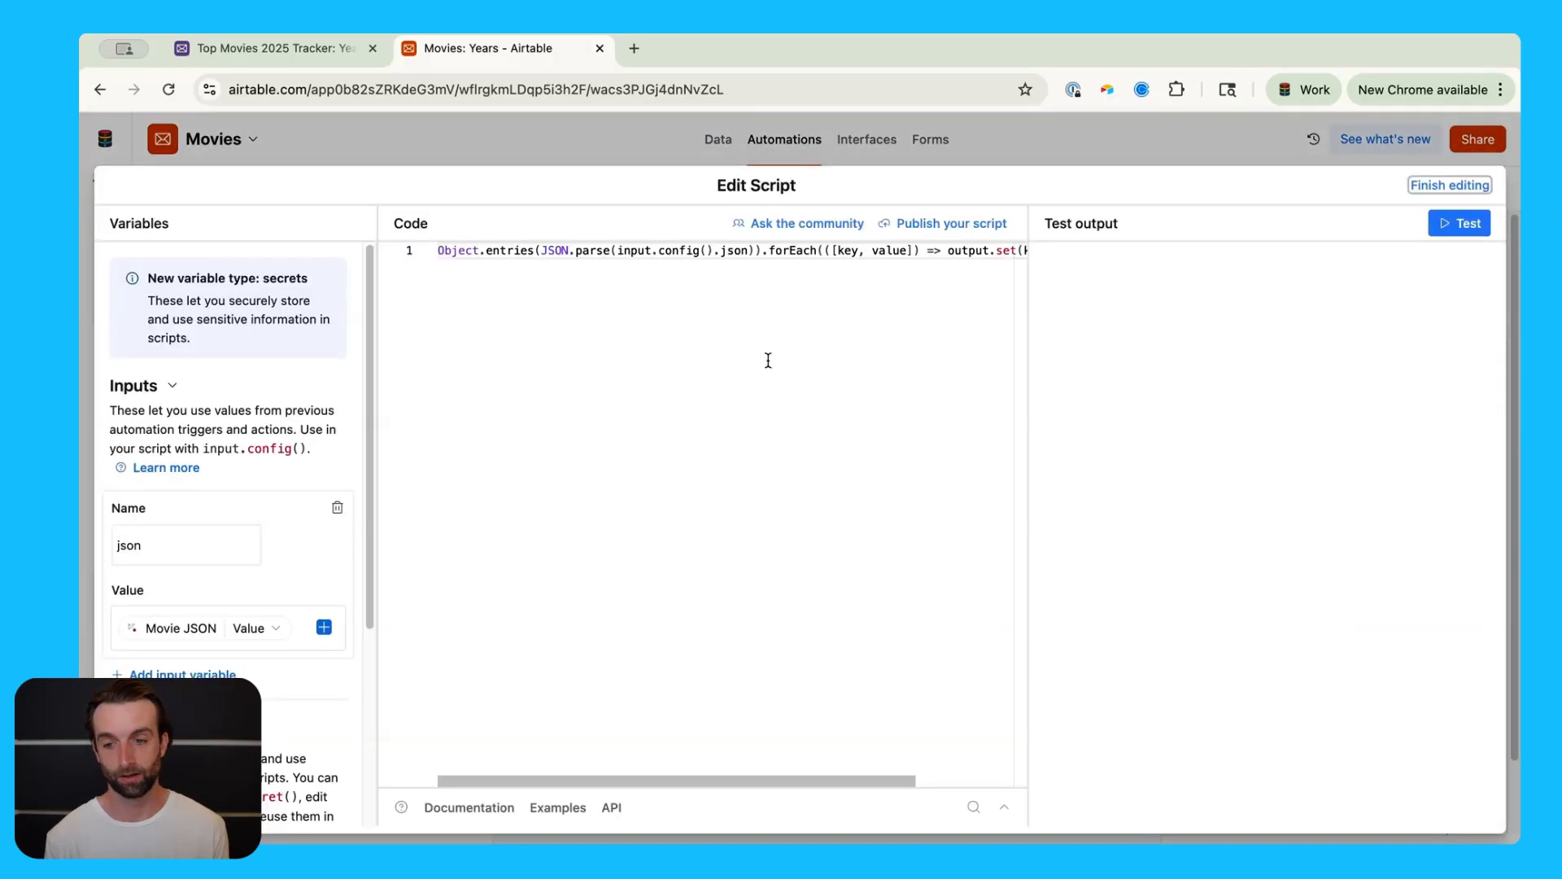
- Test the trigger and the script using the 2024 record
left_click(1462, 226)
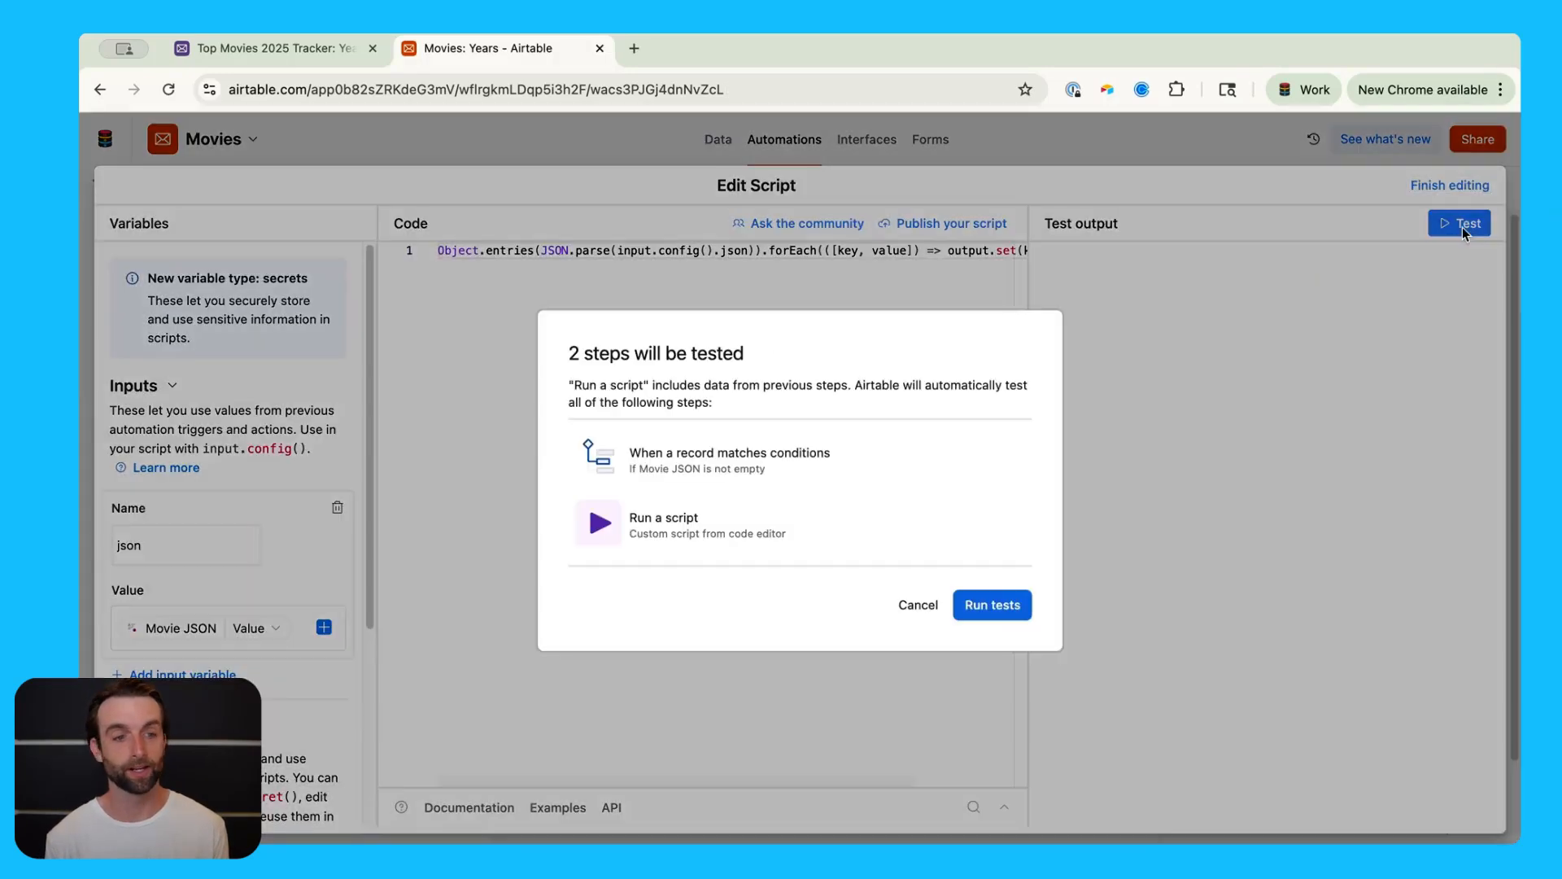
left_click(986, 612)
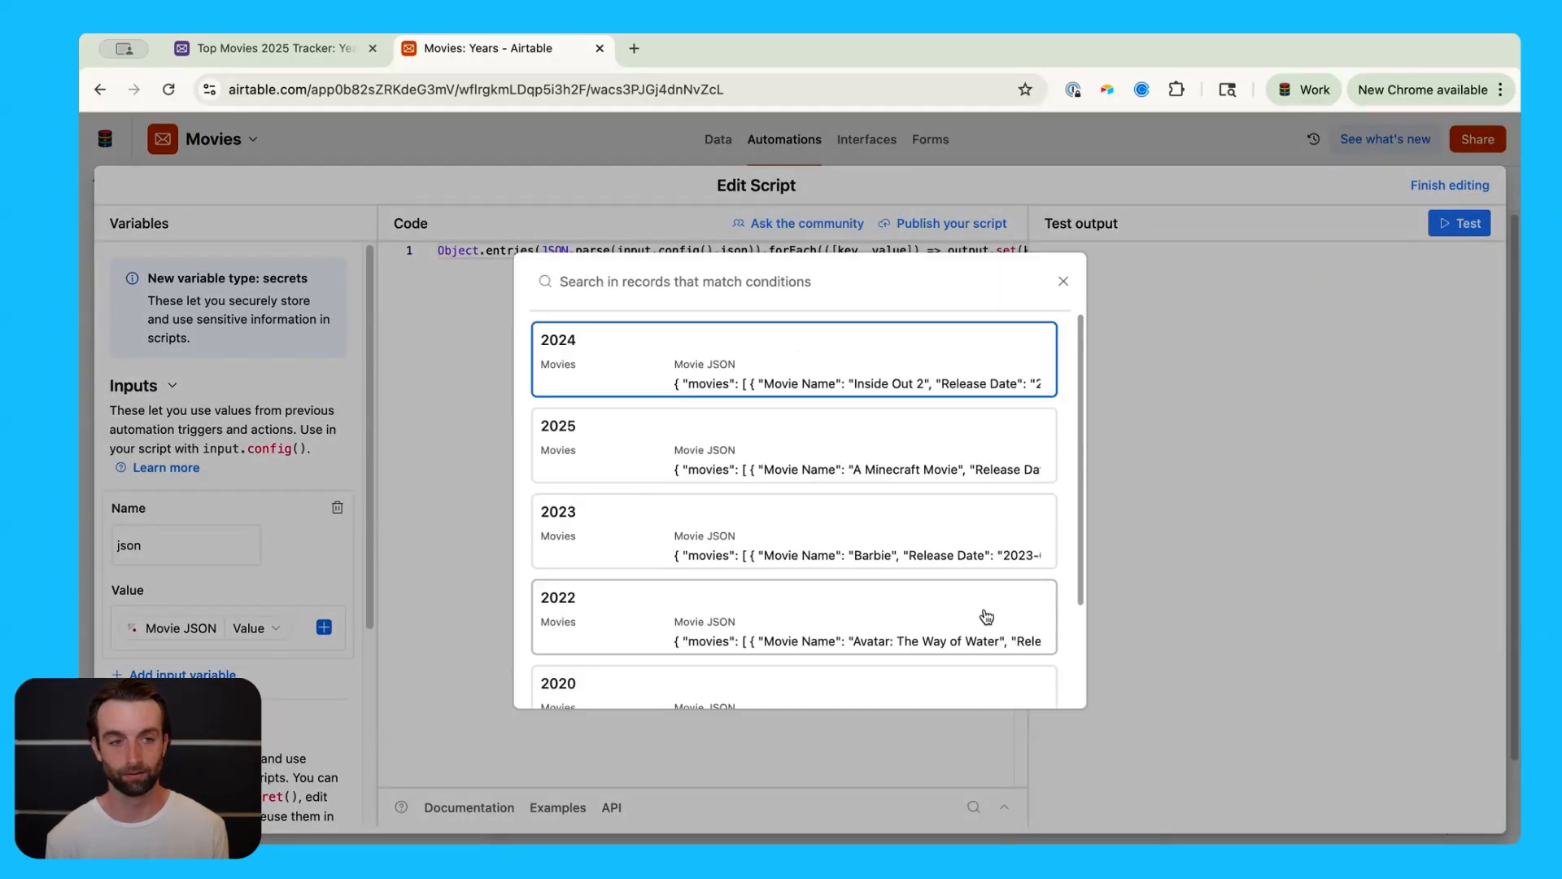
left_click(791, 351)
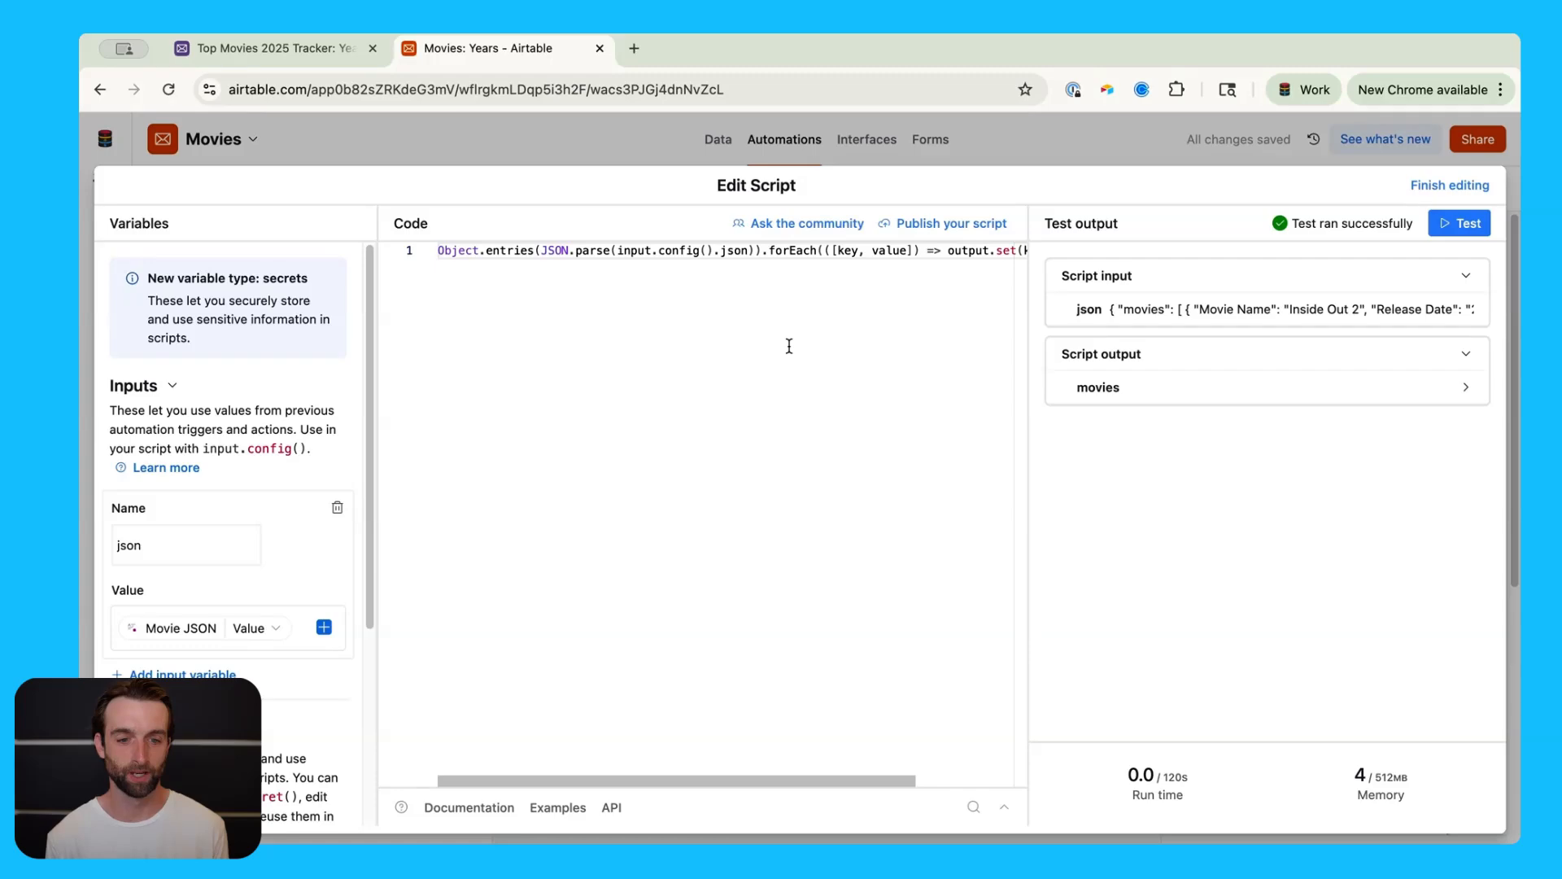
- Expand the json script input in the test results and examine its movie entries down to the script output
left_click(1186, 329)
scroll(1203, 582, "down", 10)
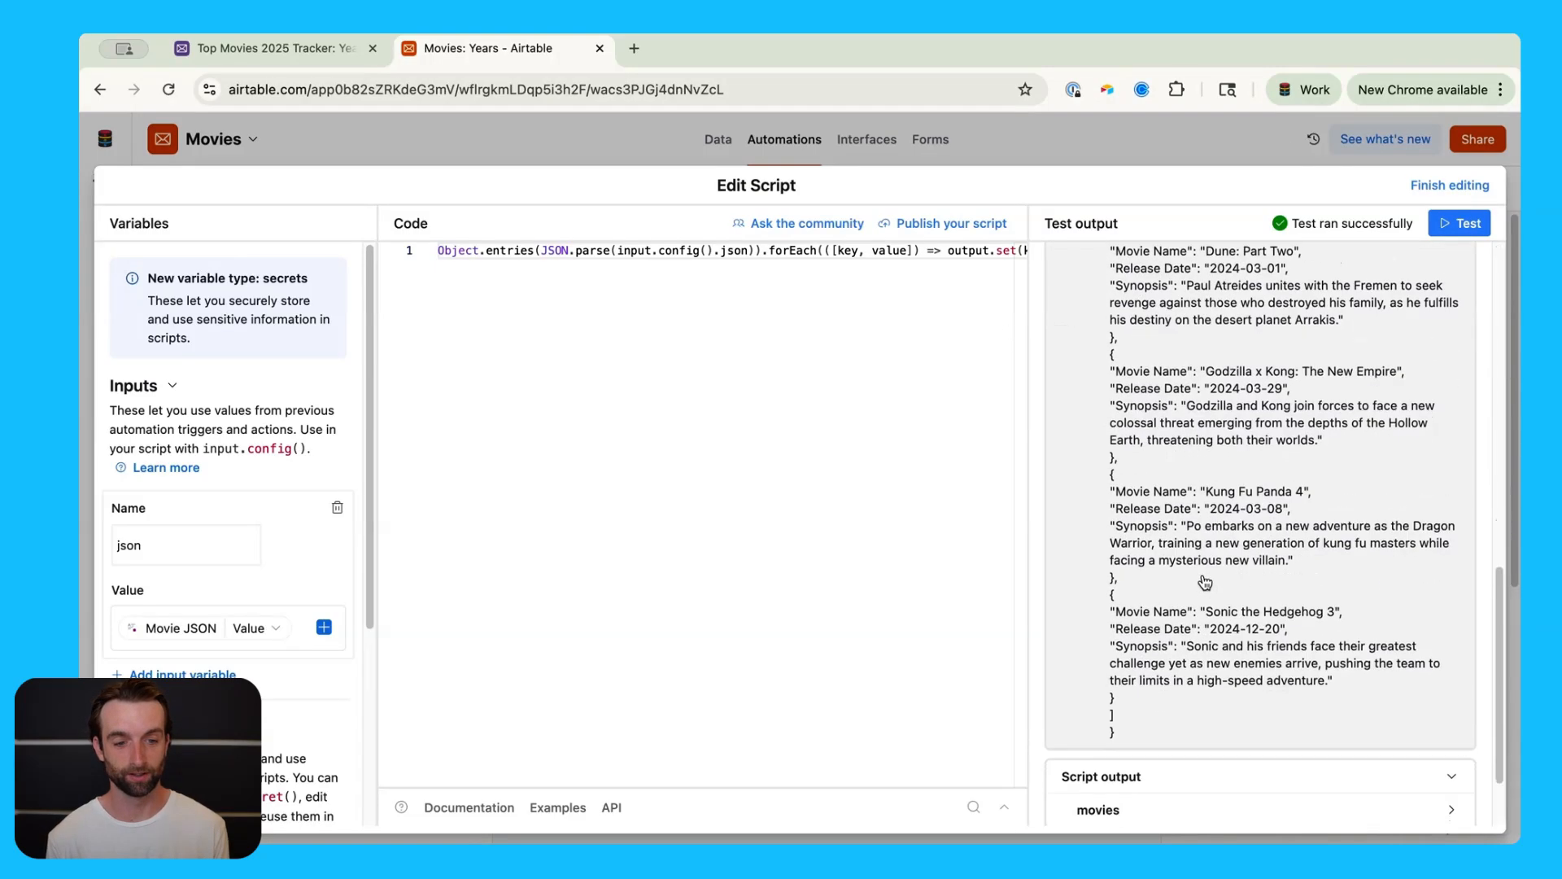
scroll(1204, 635, "down", 3)
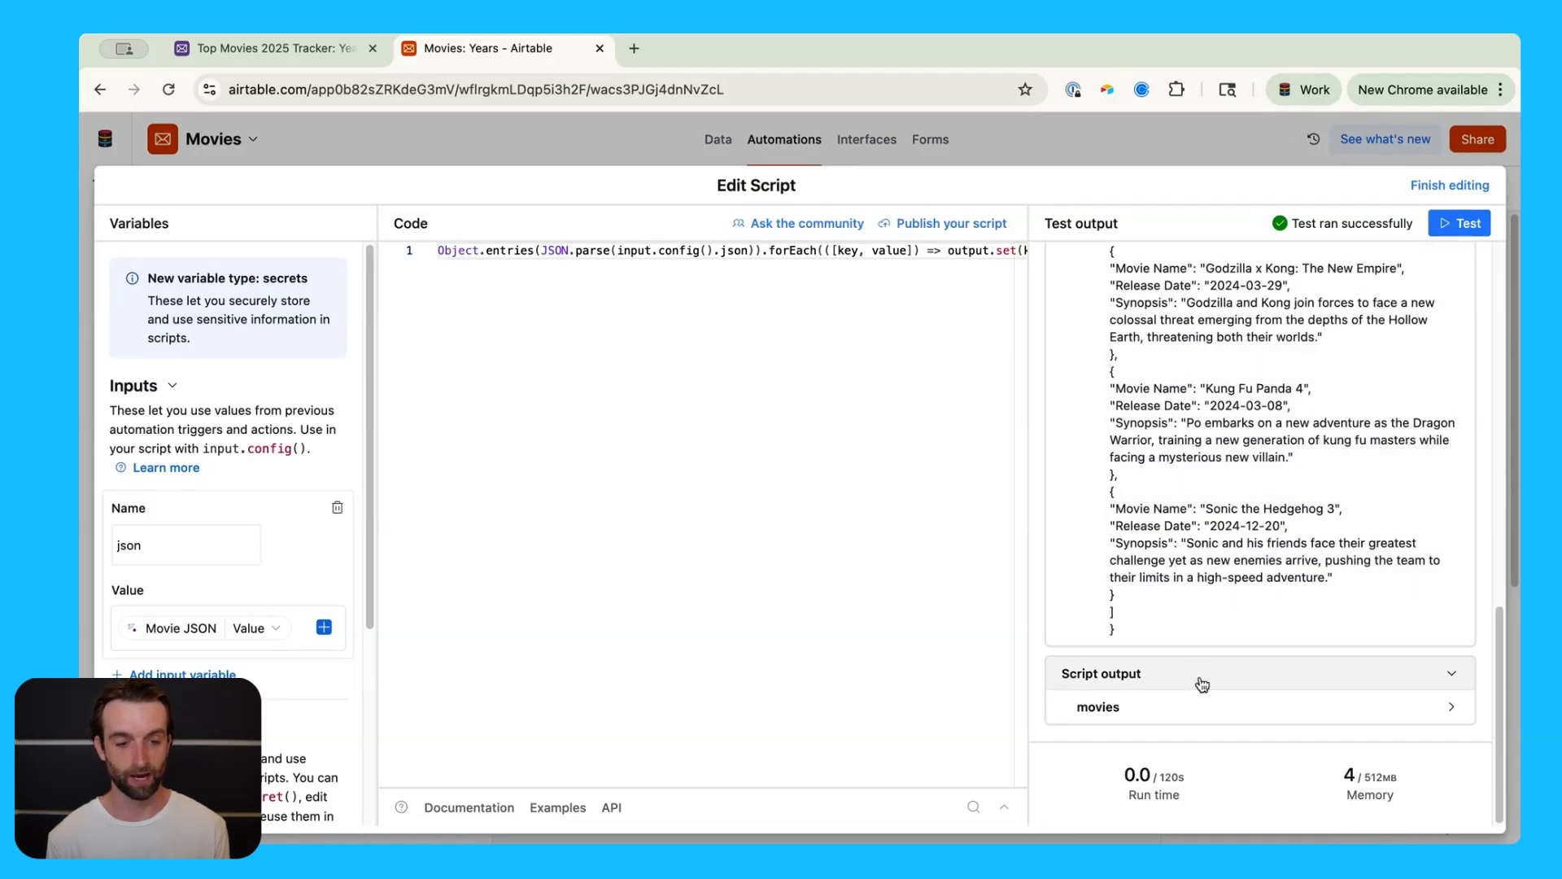
- Expand the movies list in the script output, examine the first entry's fields, and finish editing the script
left_click(1204, 707)
scroll(1221, 668, "down", 4)
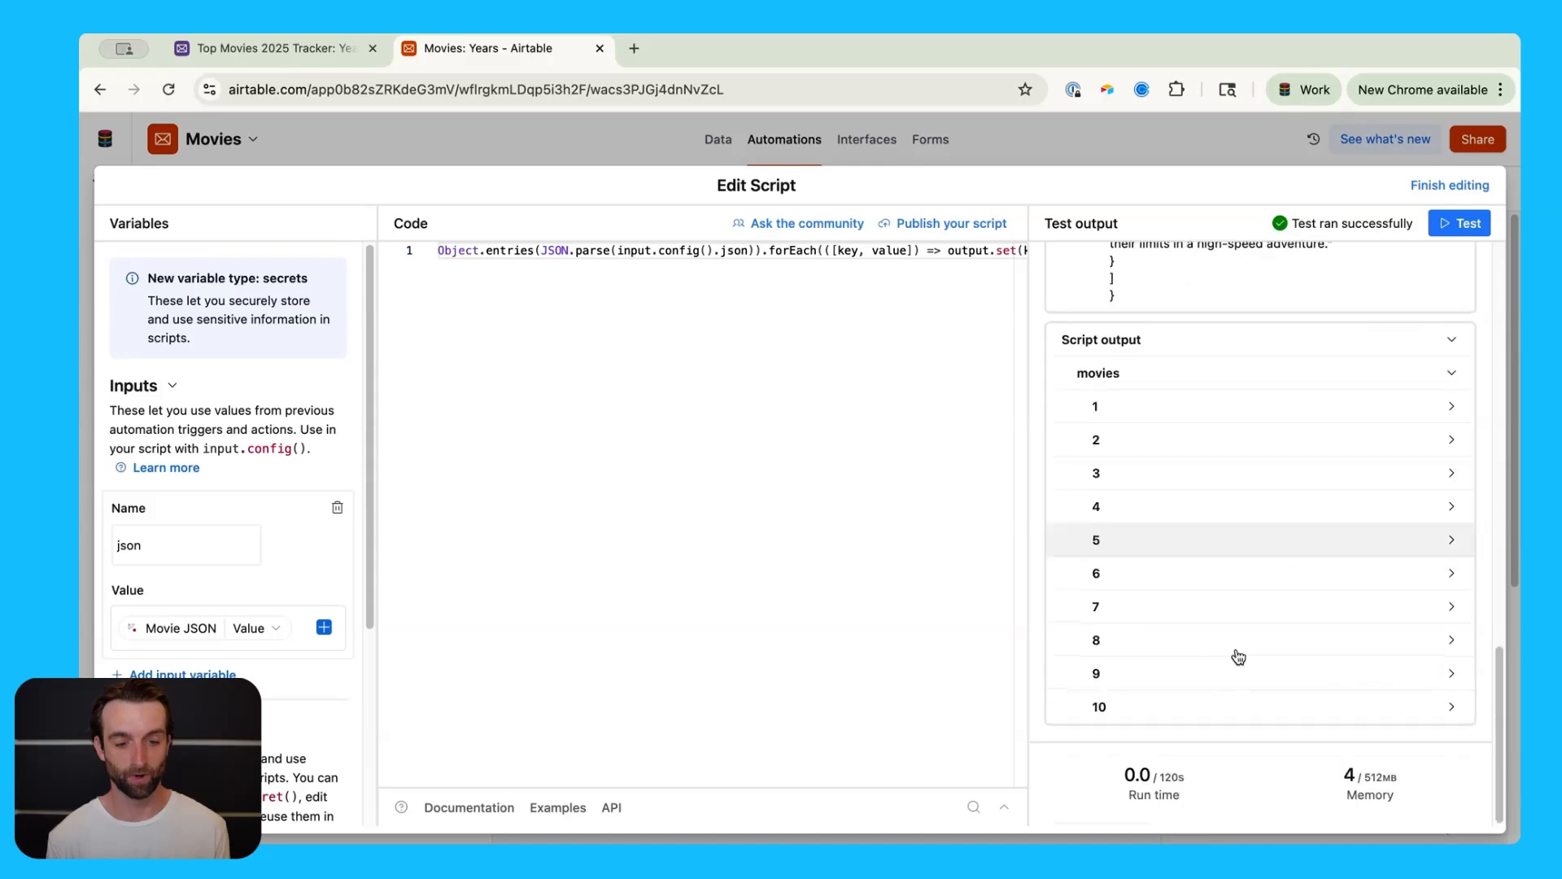
left_click(1166, 425)
scroll(1204, 561, "down", 2)
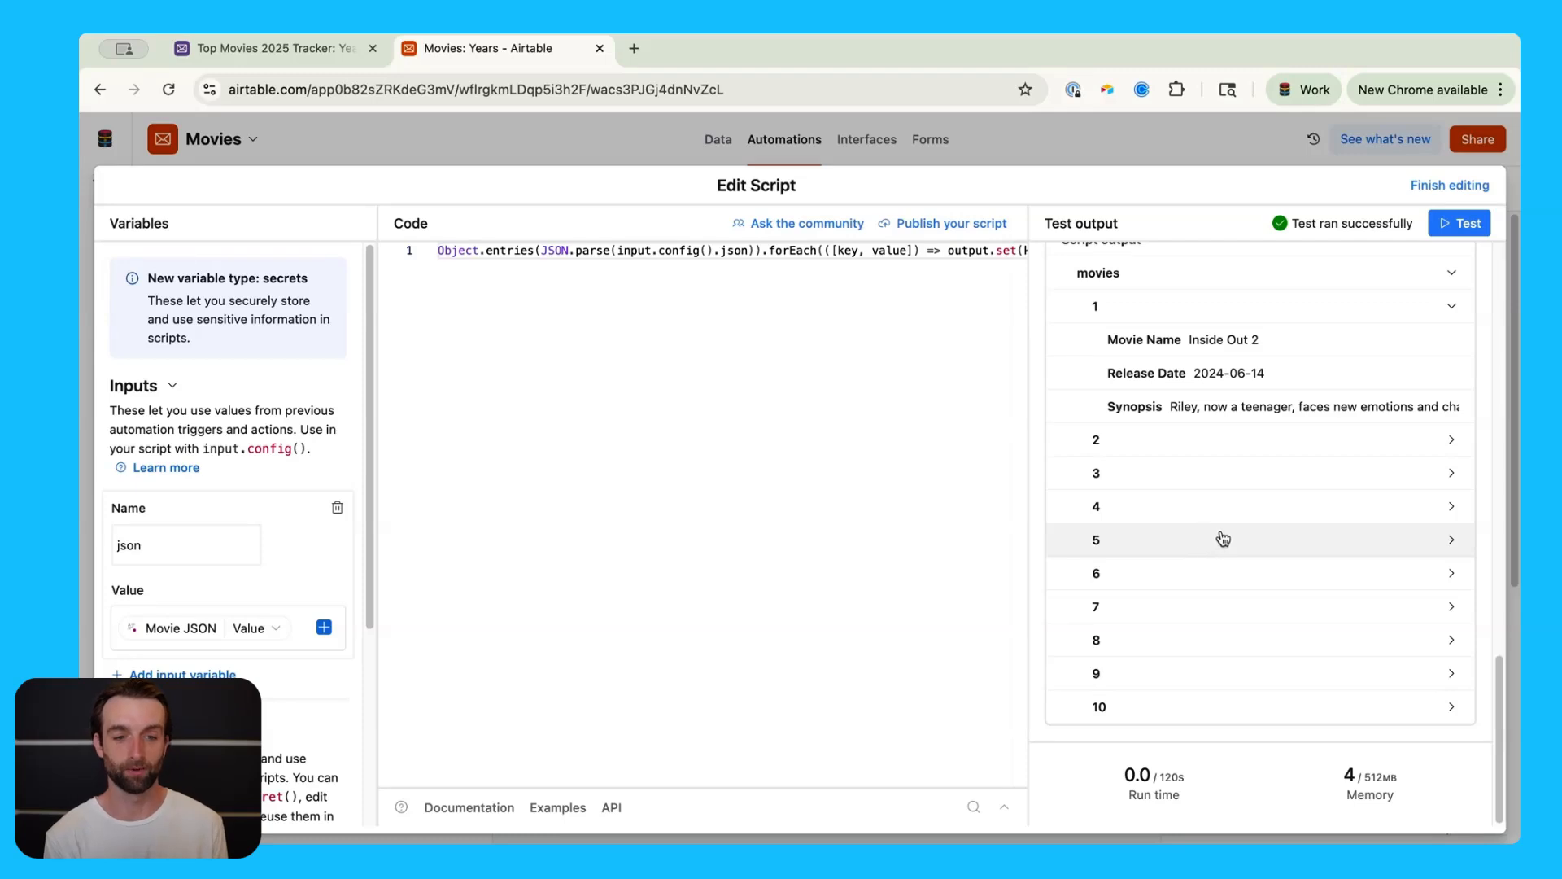
scroll(1230, 502, "up", 1)
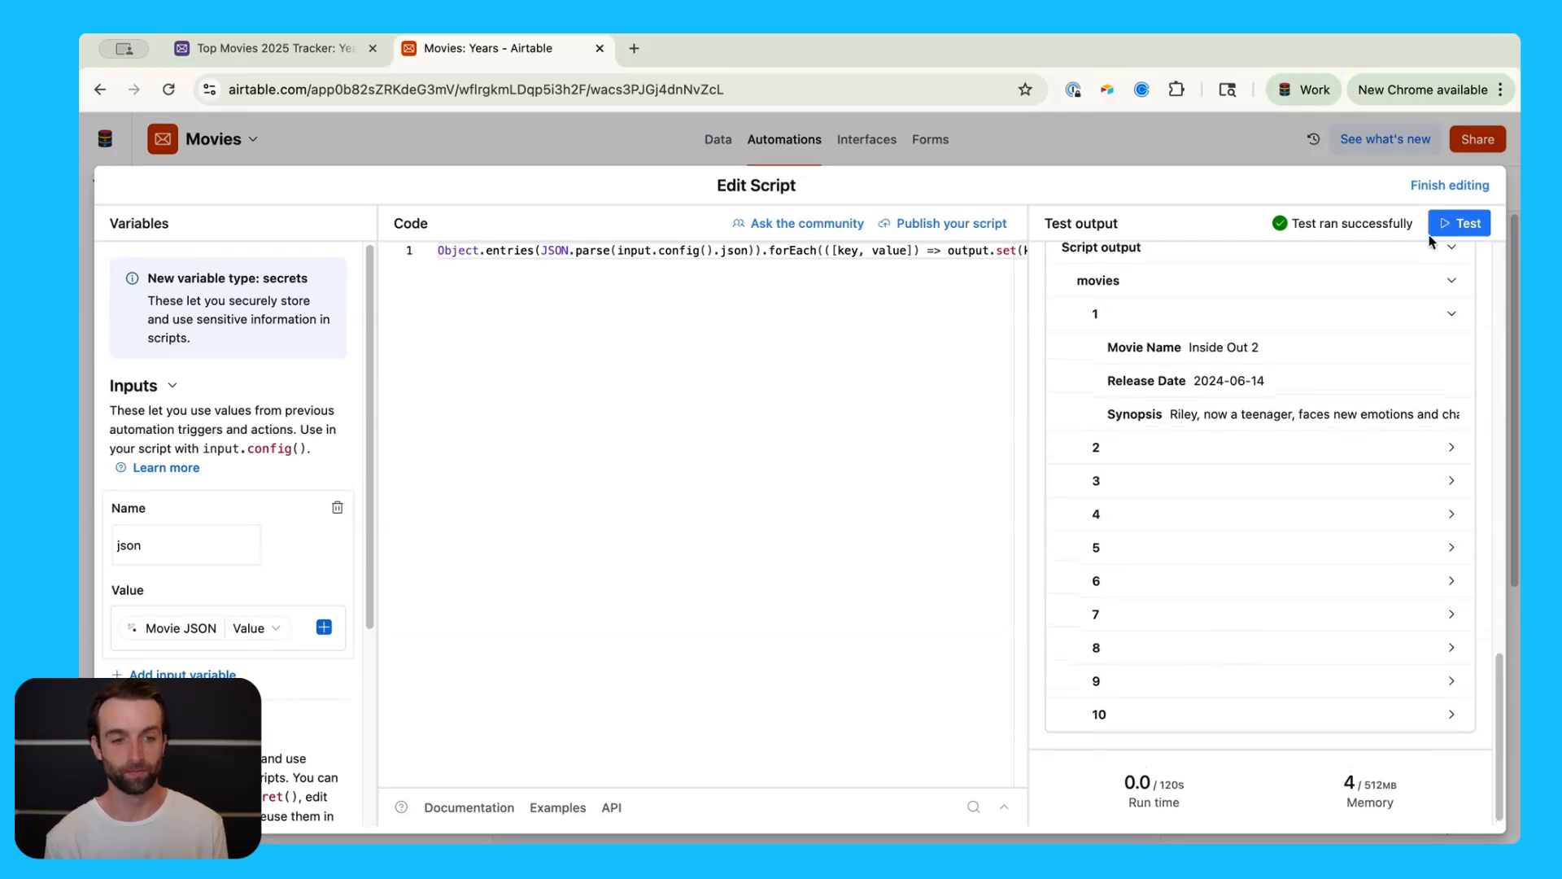
left_click(1435, 187)
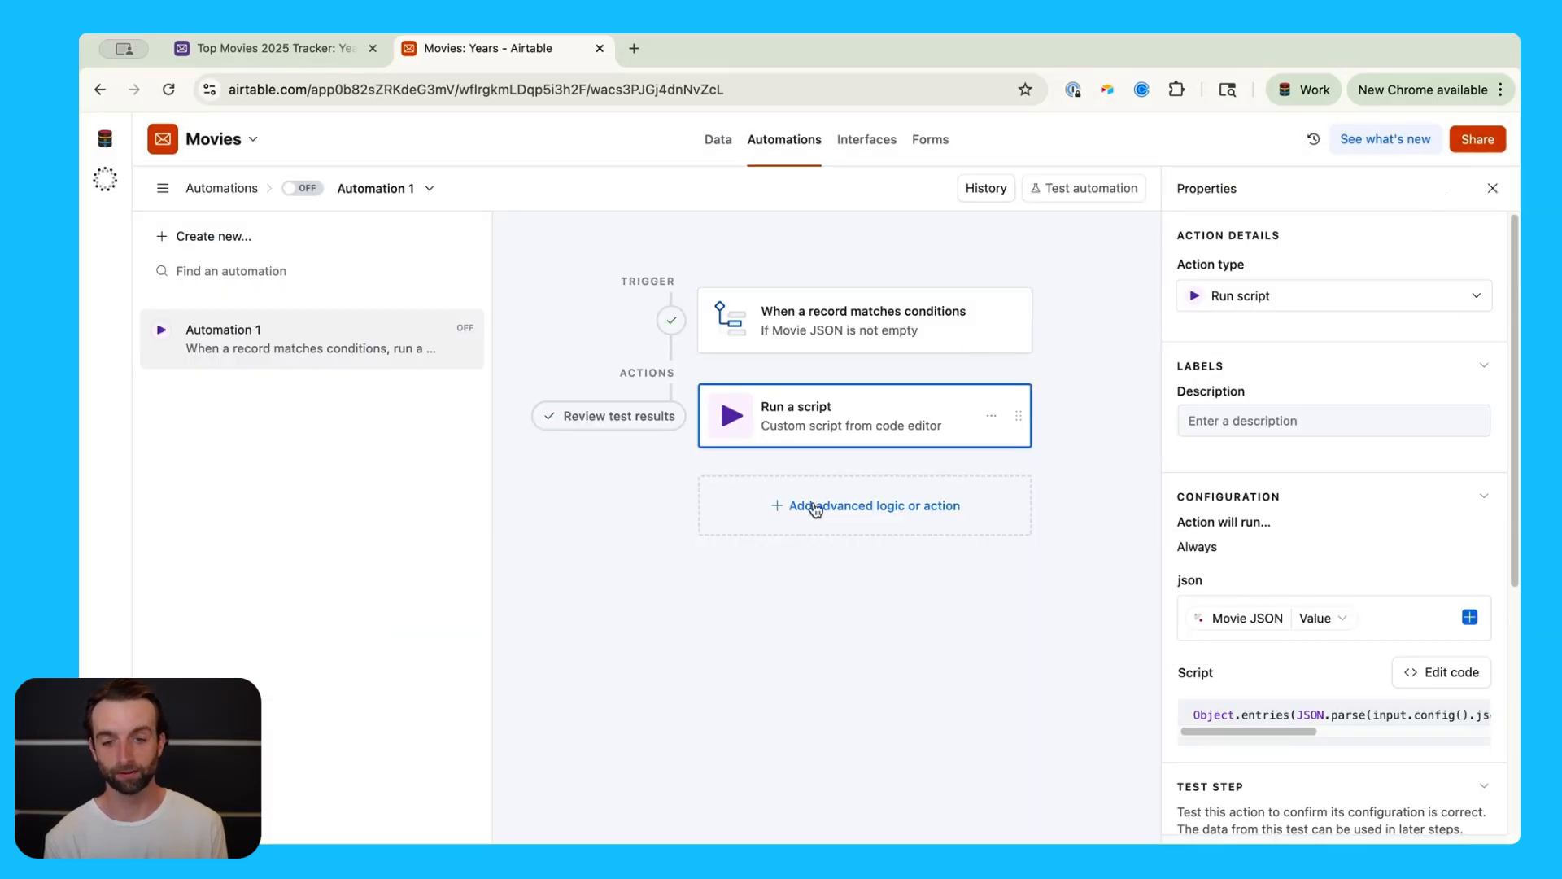
- Add a repeating group after the script that runs for each item in the script's movies list
left_click(847, 516)
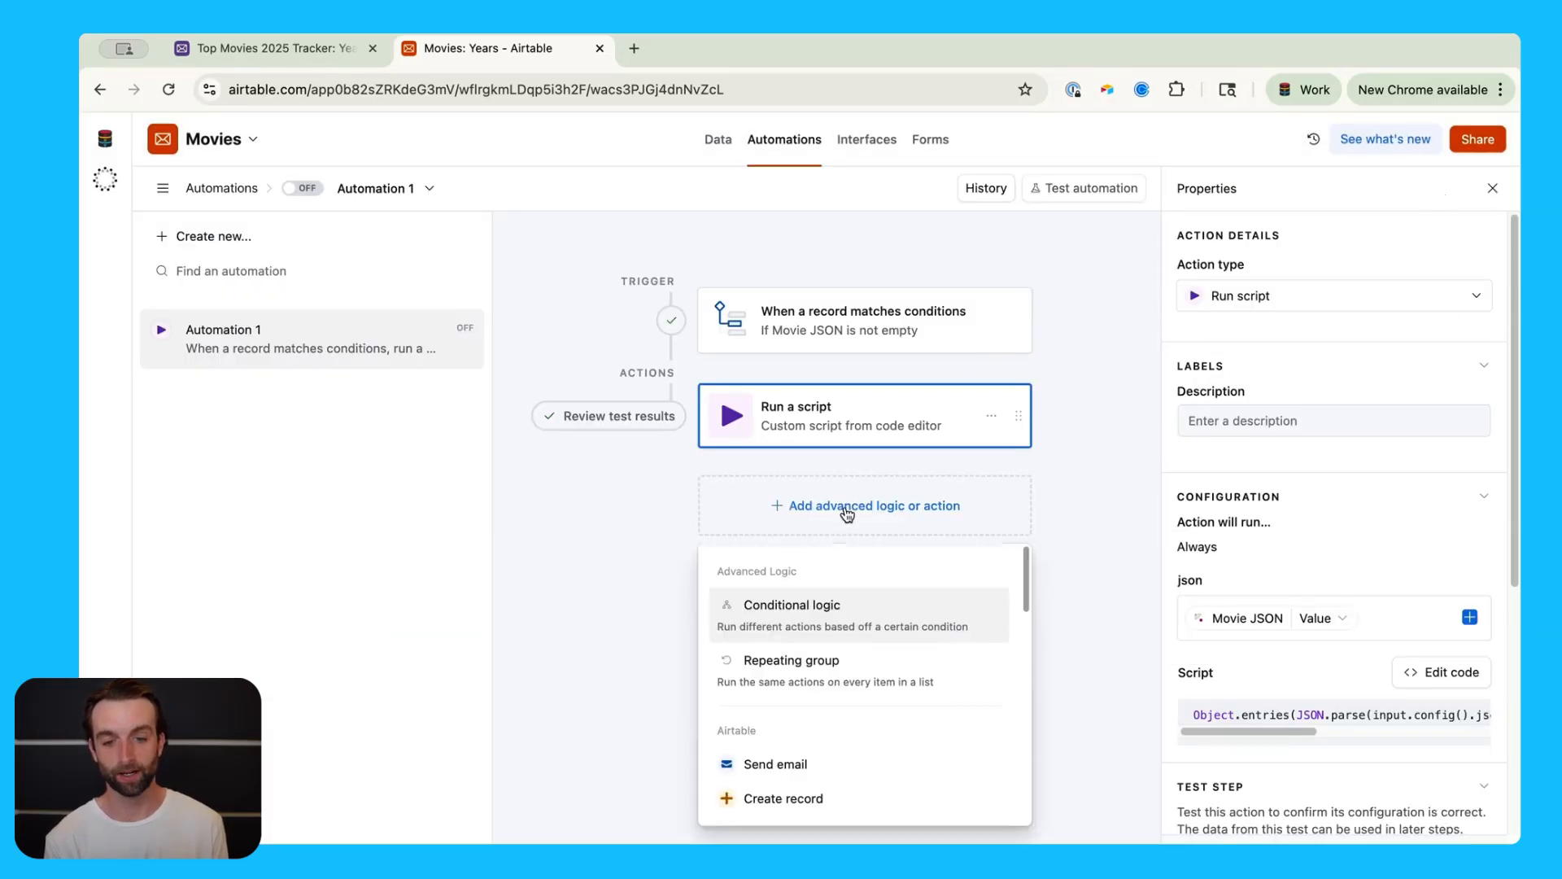
left_click(872, 681)
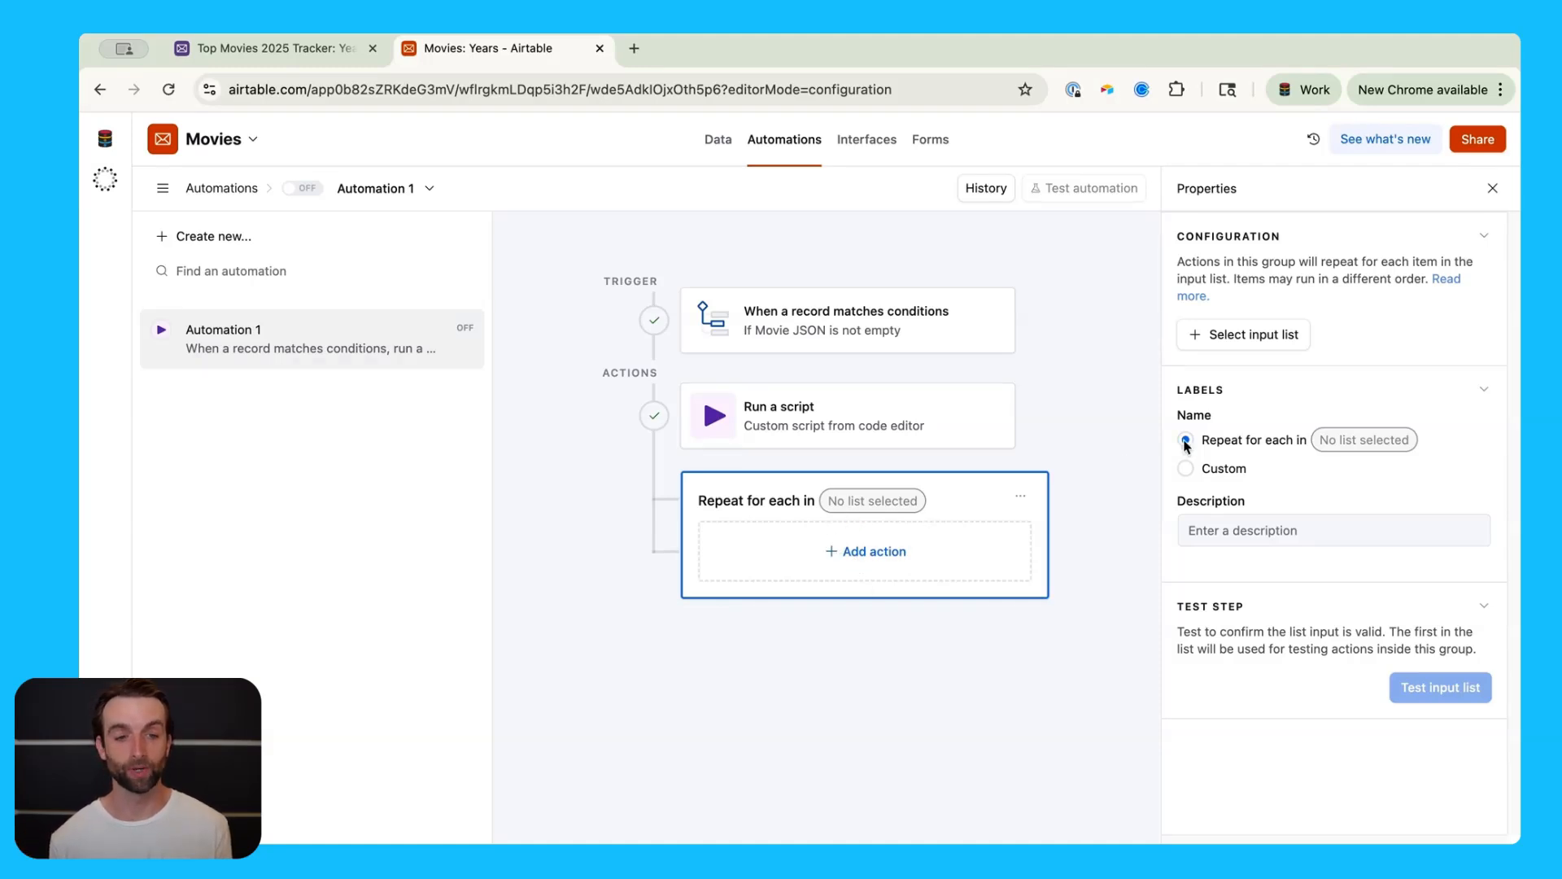
left_click(1226, 335)
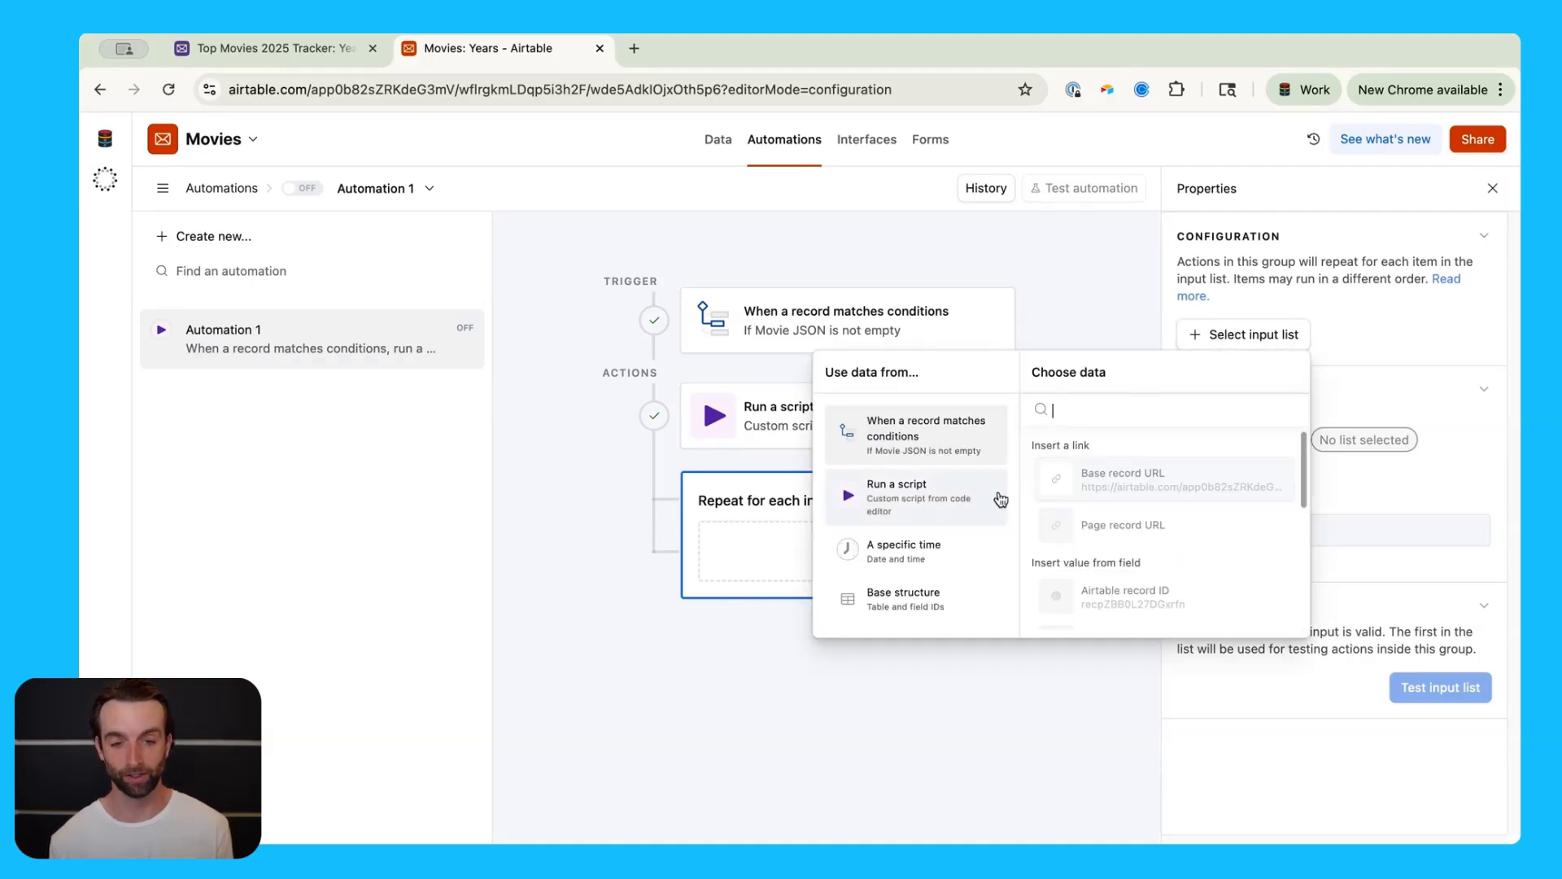
left_click(970, 498)
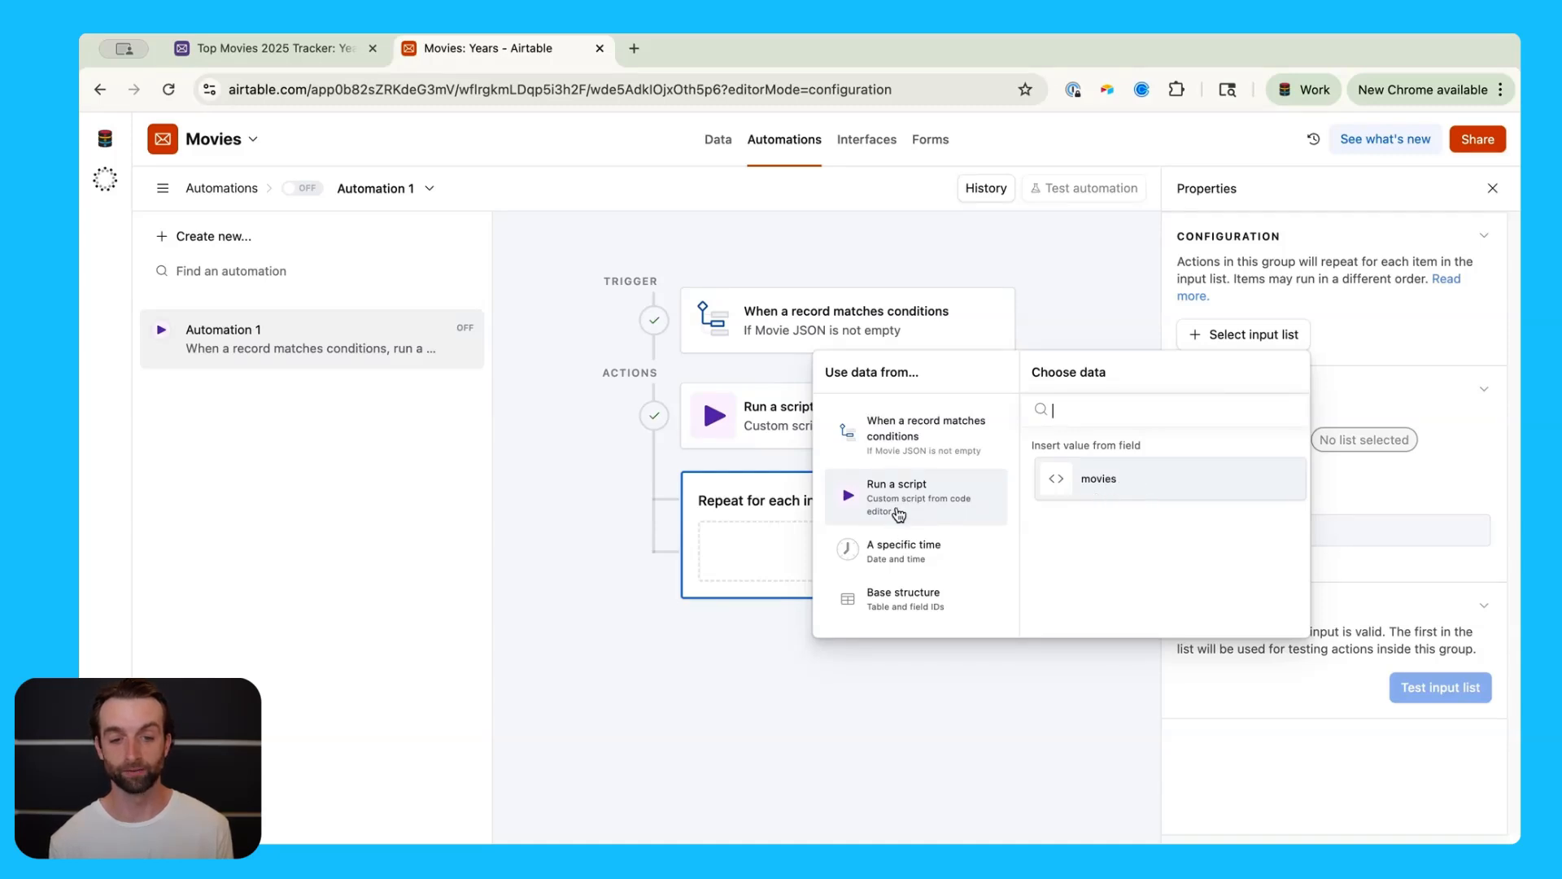
left_click(1153, 486)
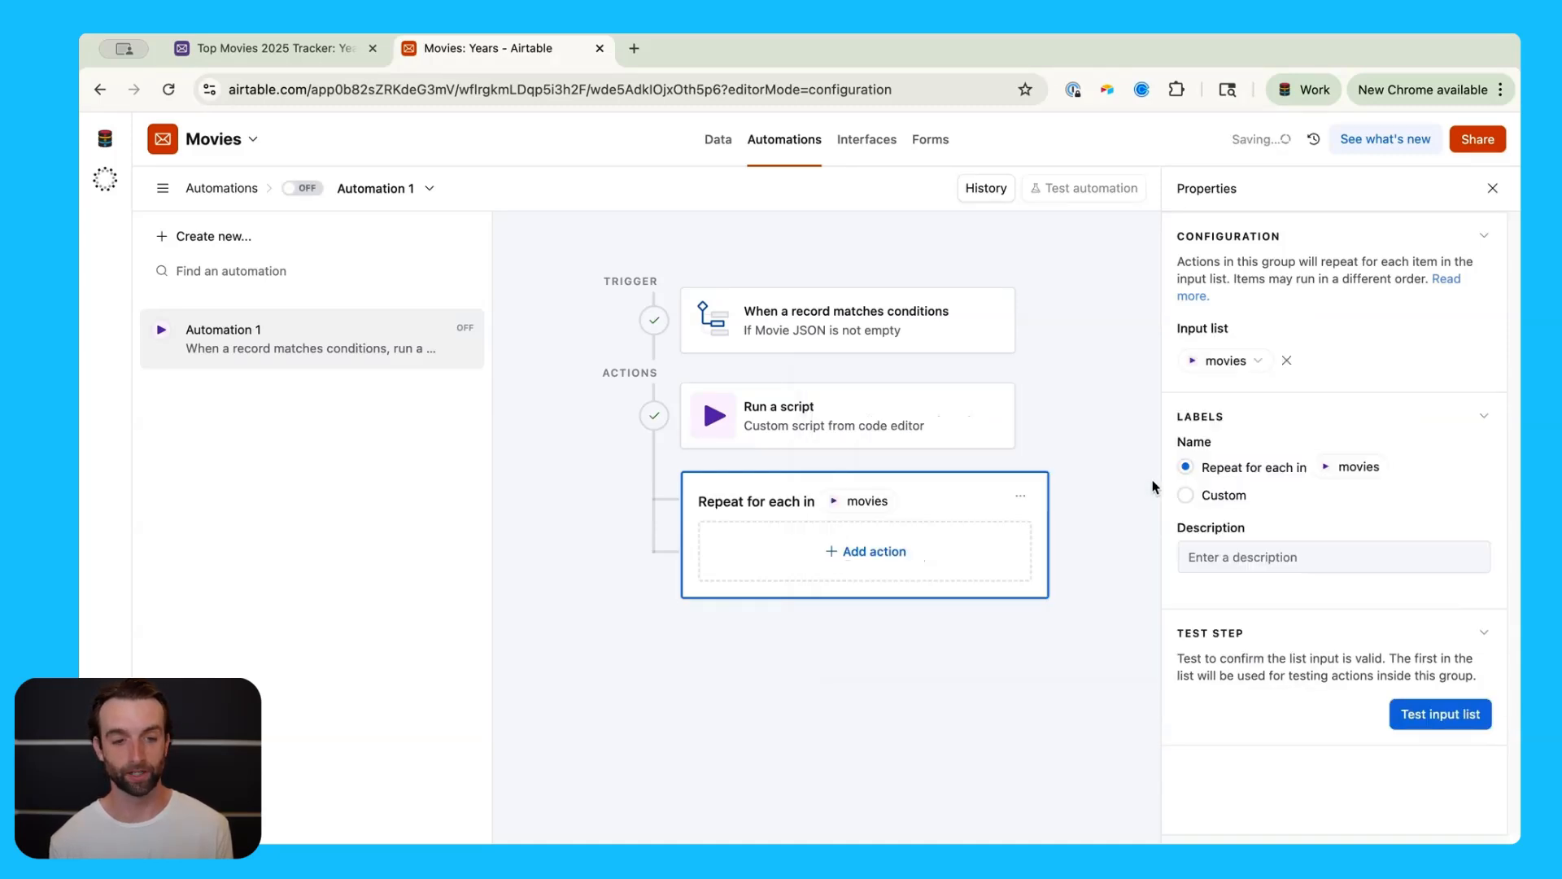
- Add a Create record action inside the repeating group and target the Movies table
left_click(854, 552)
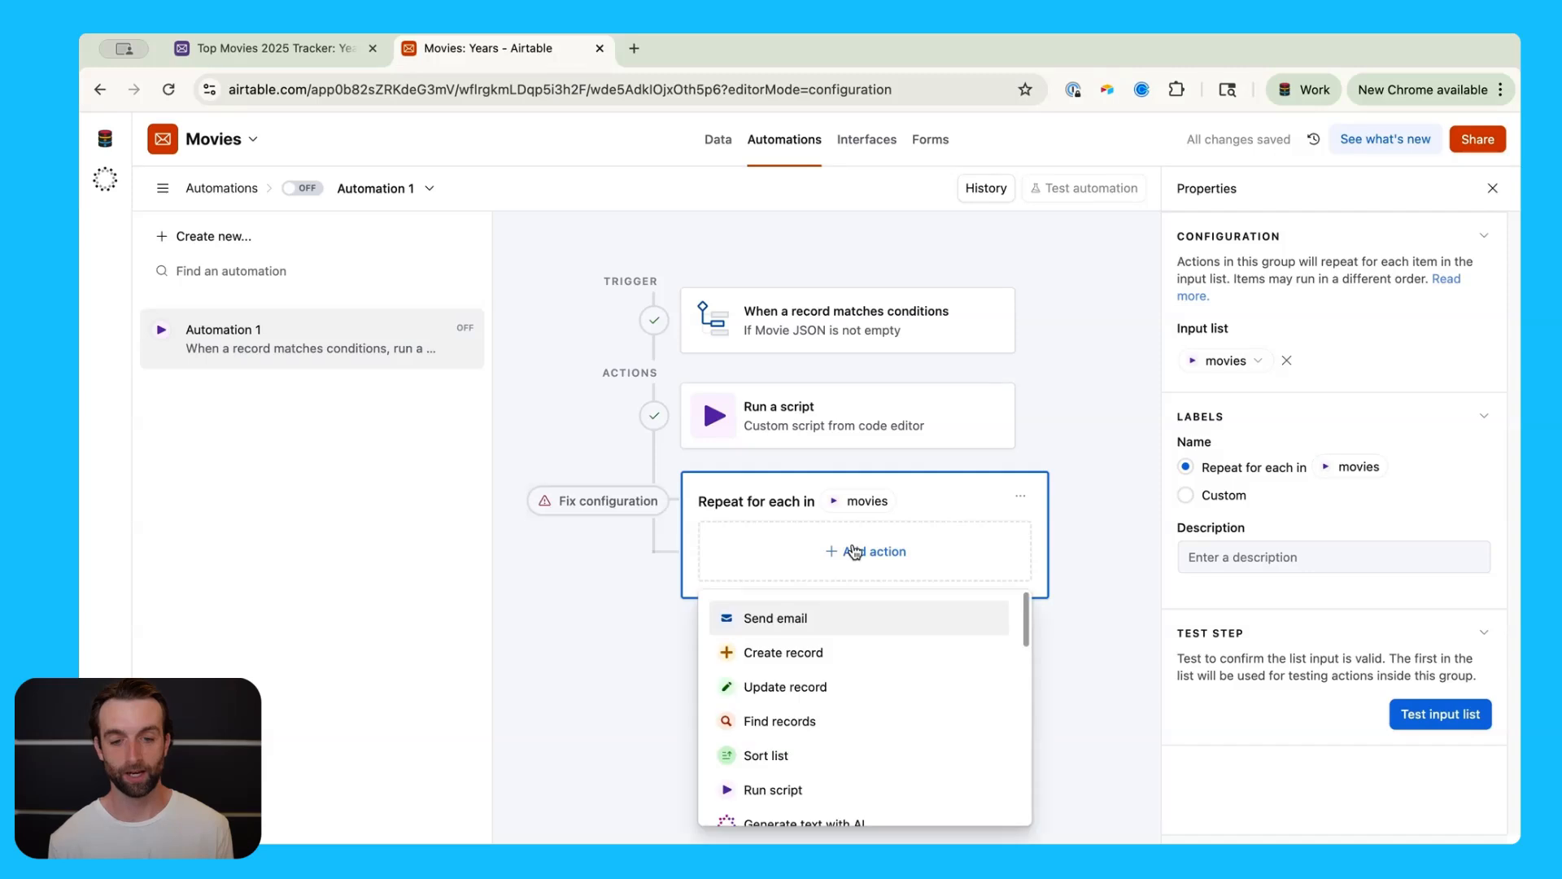
left_click(838, 652)
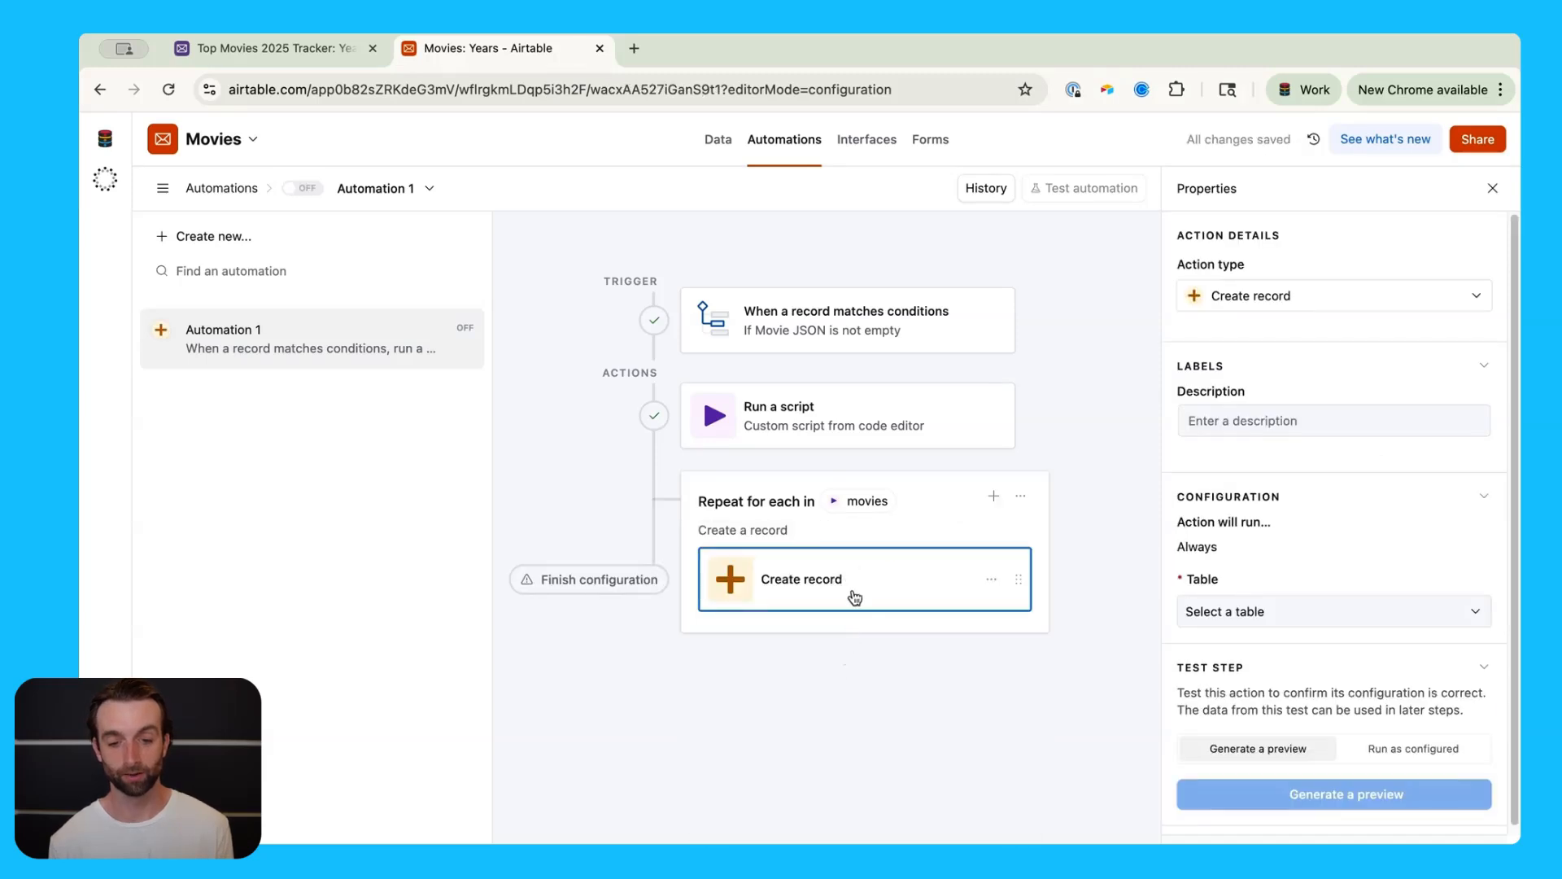
left_click(1242, 628)
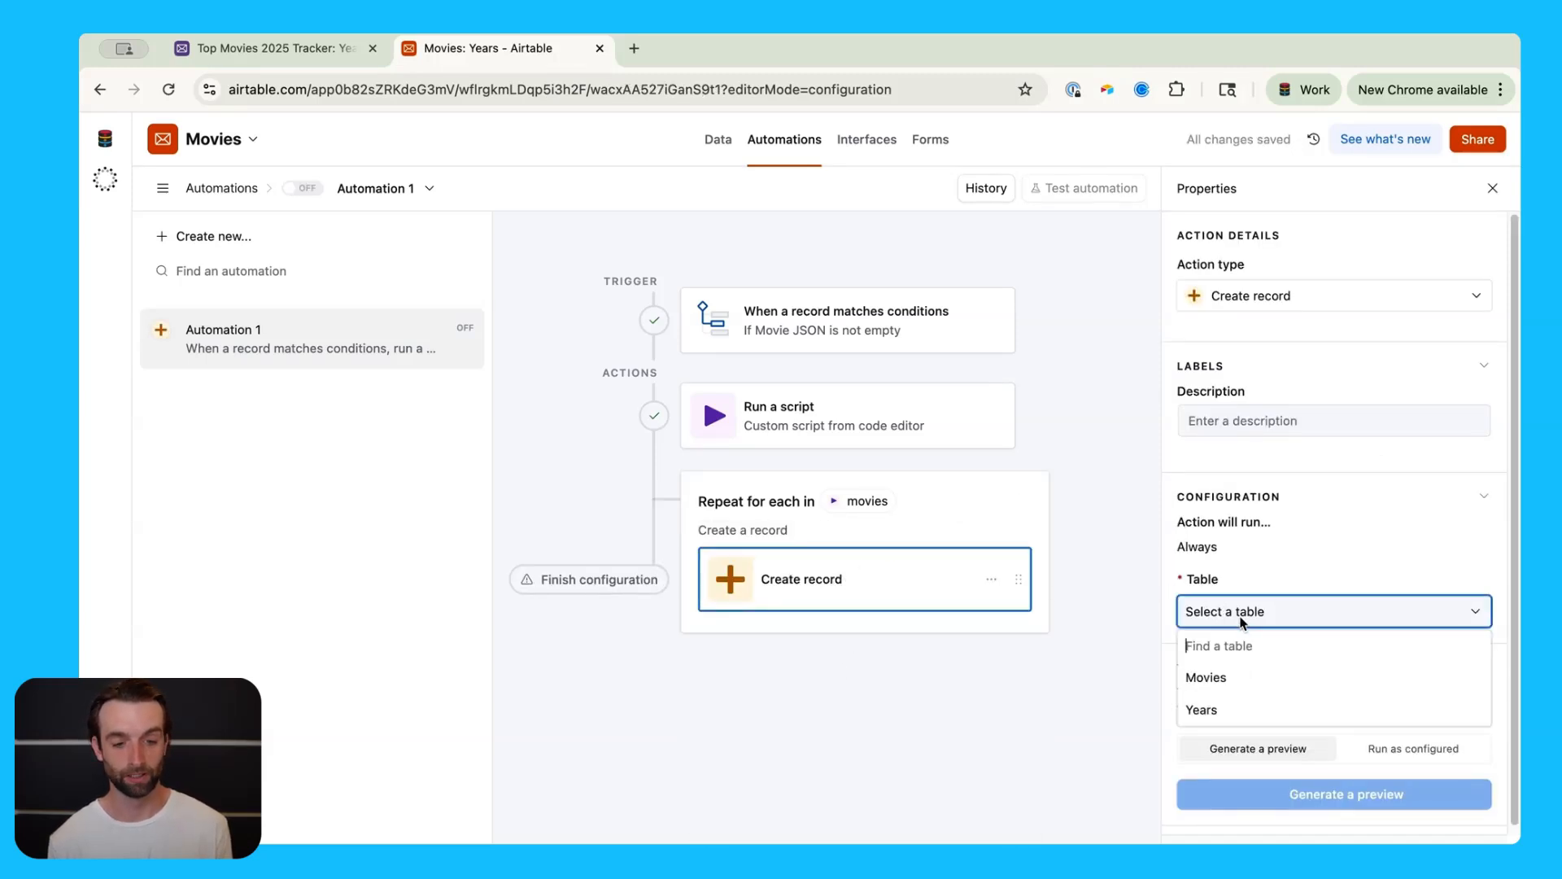
left_click(1249, 687)
scroll(1292, 628, "down", 1)
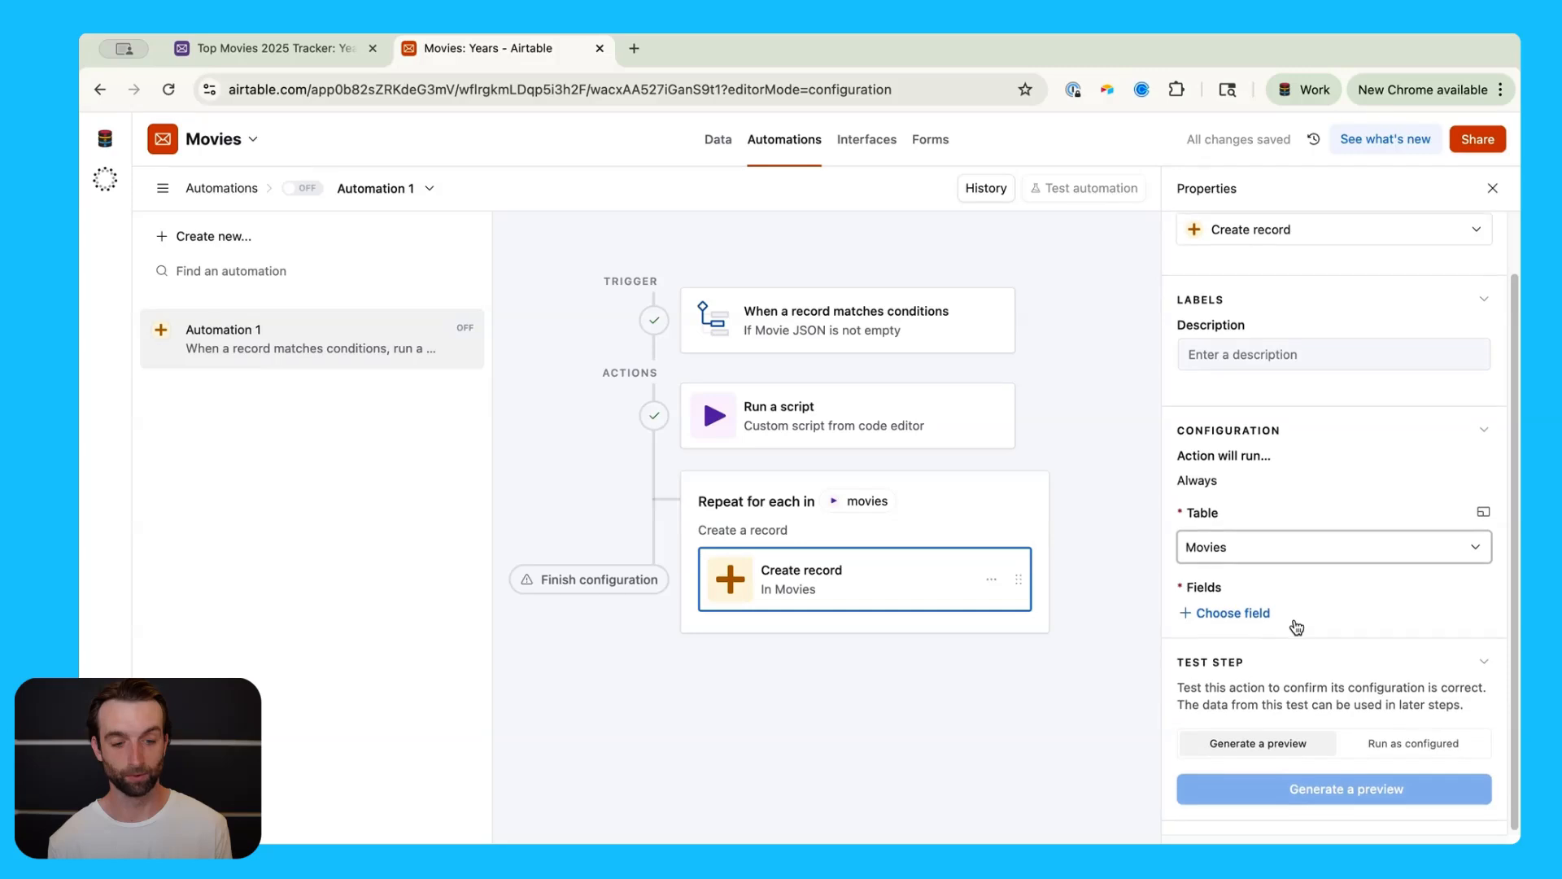
- Add the Title, Release Date and Synopsis fields to the Create record action
left_click(1239, 612)
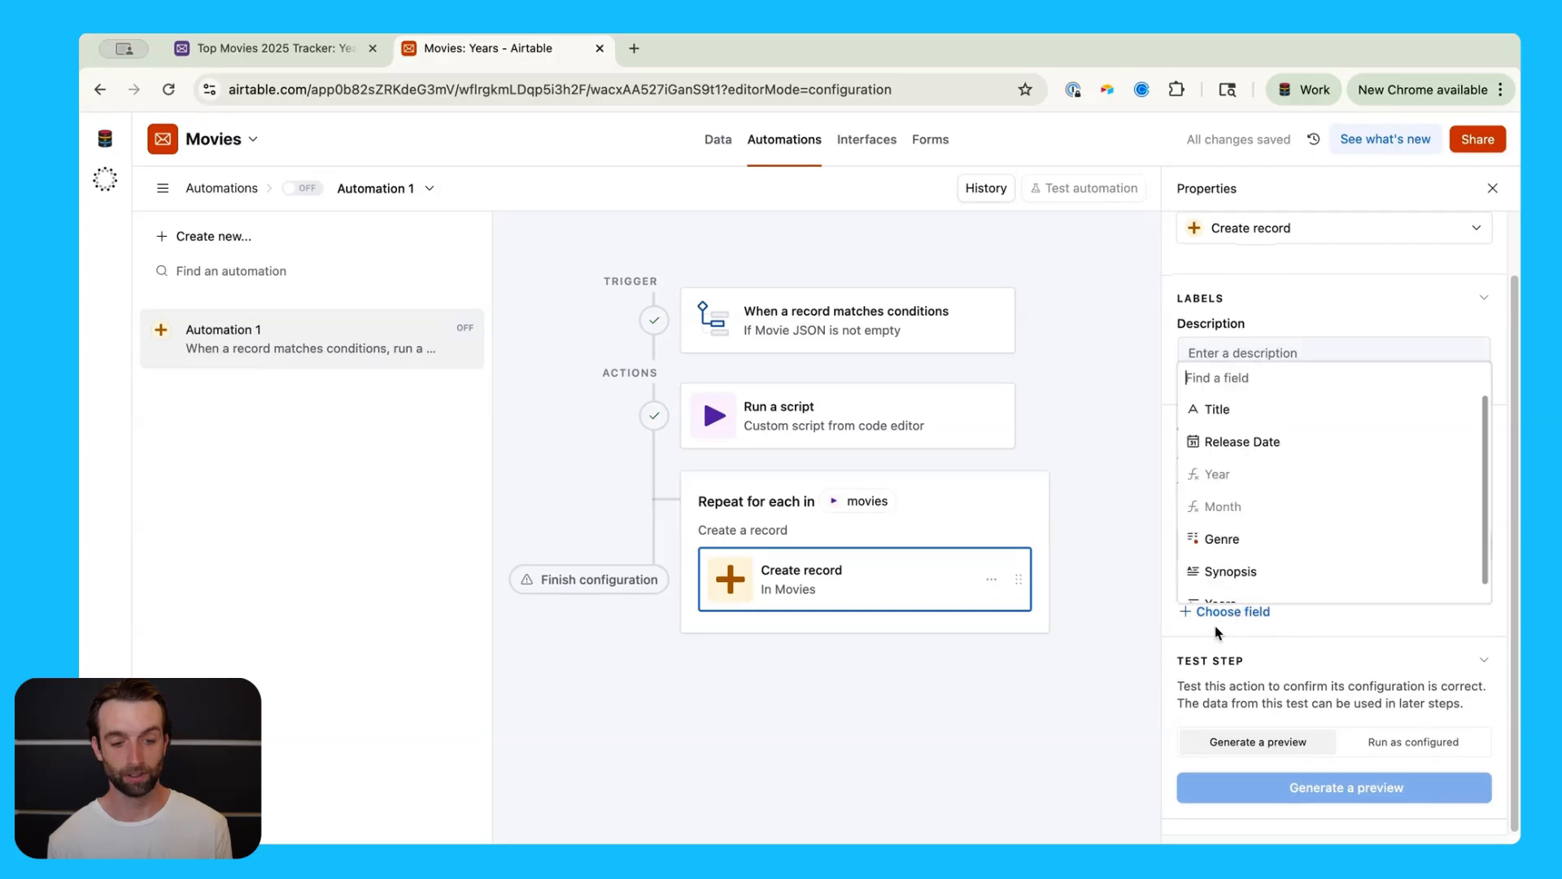
left_click(1233, 412)
left_click(1242, 693)
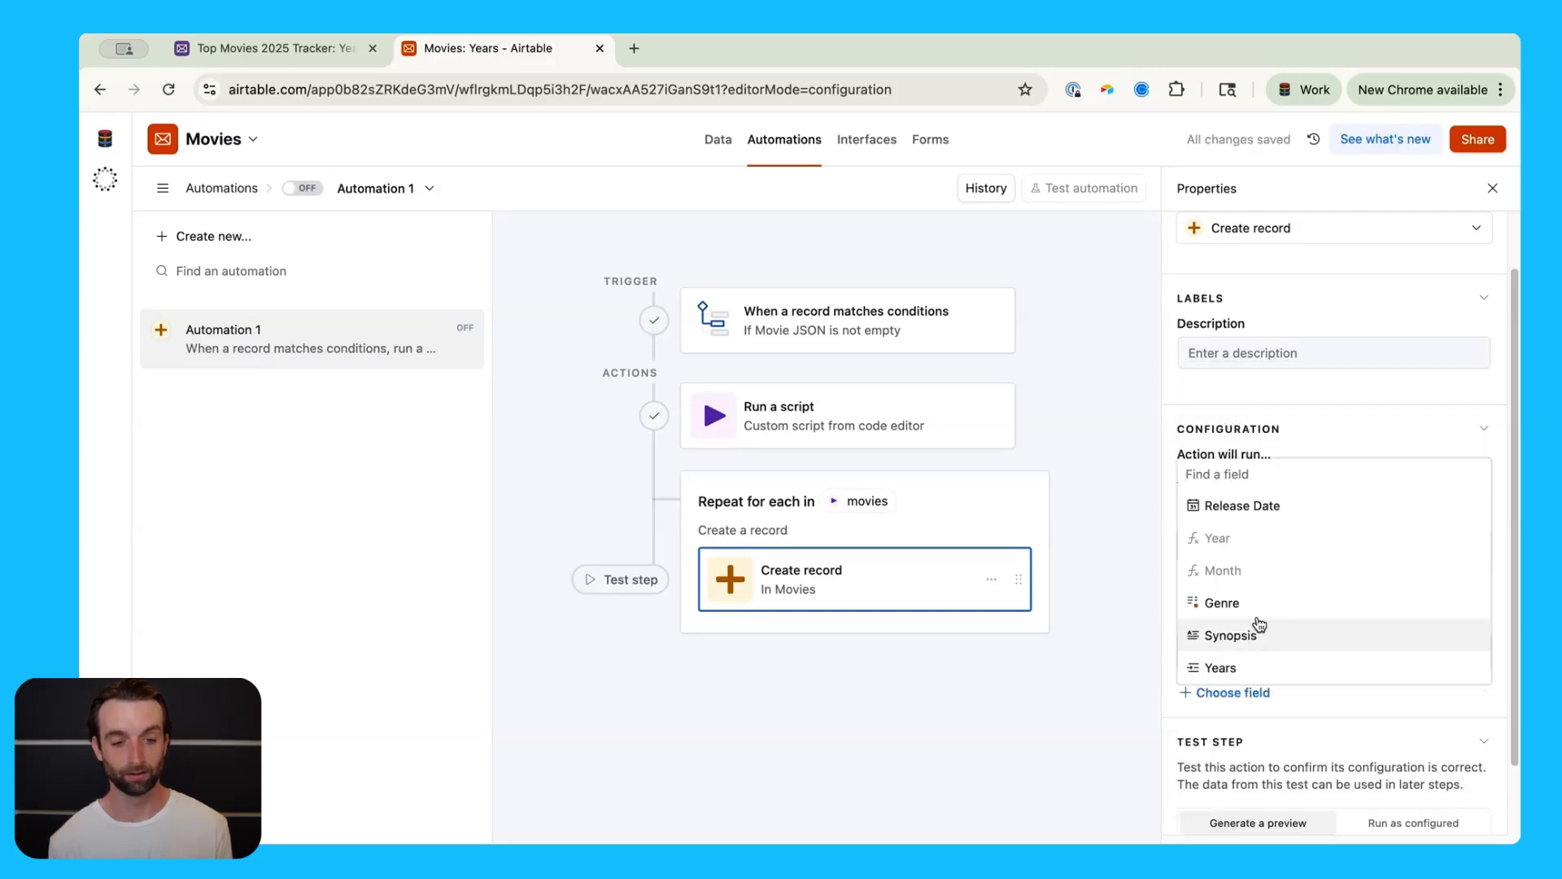
left_click(1262, 509)
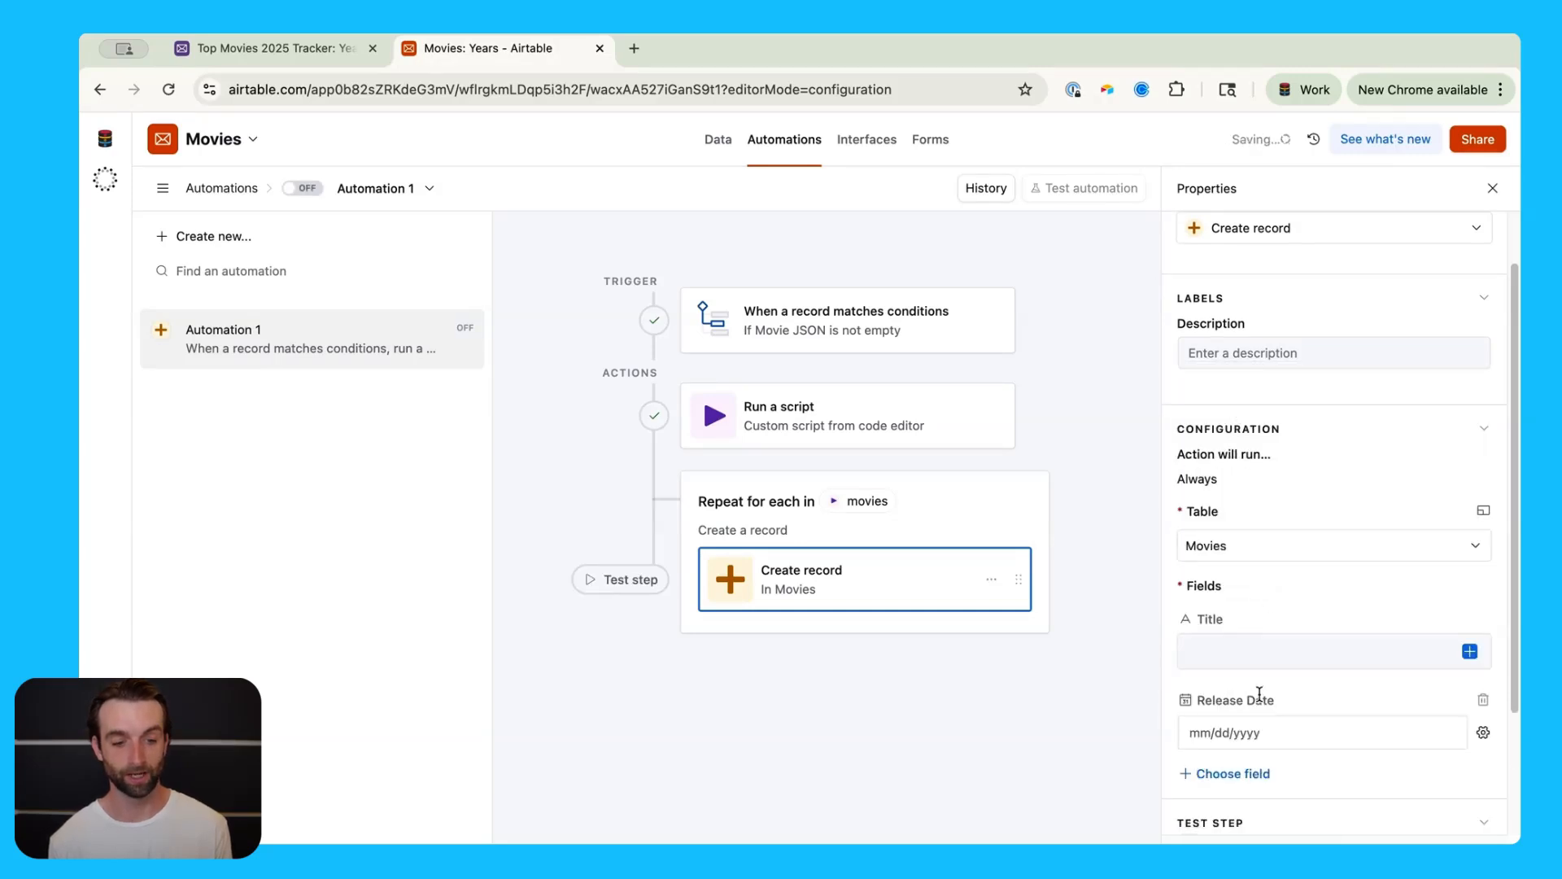
scroll(1257, 700, "down", 1)
left_click(1257, 612)
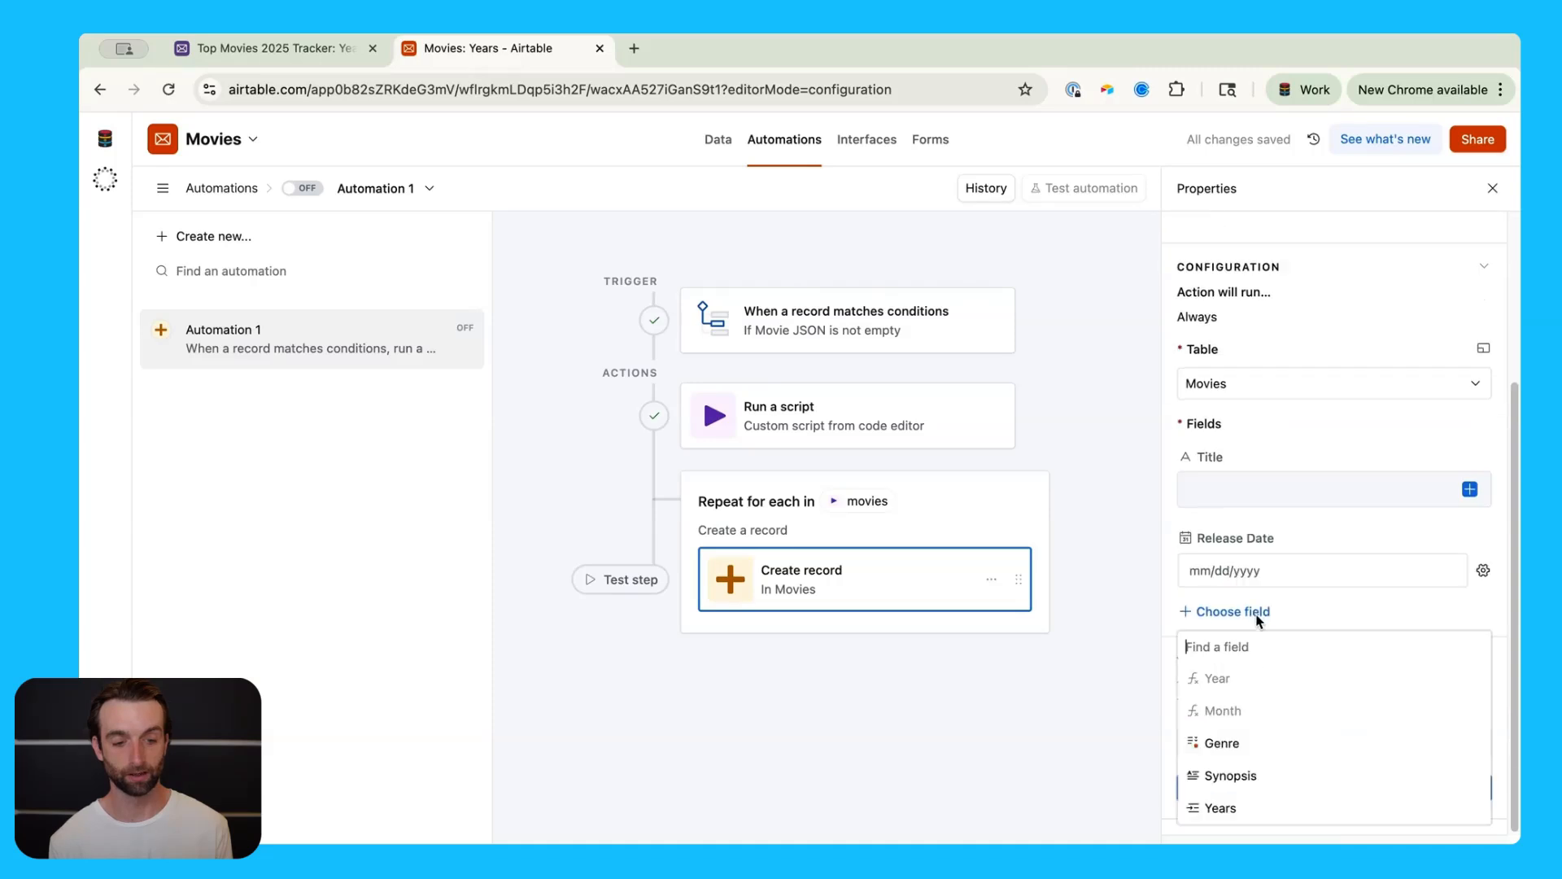
left_click(1259, 773)
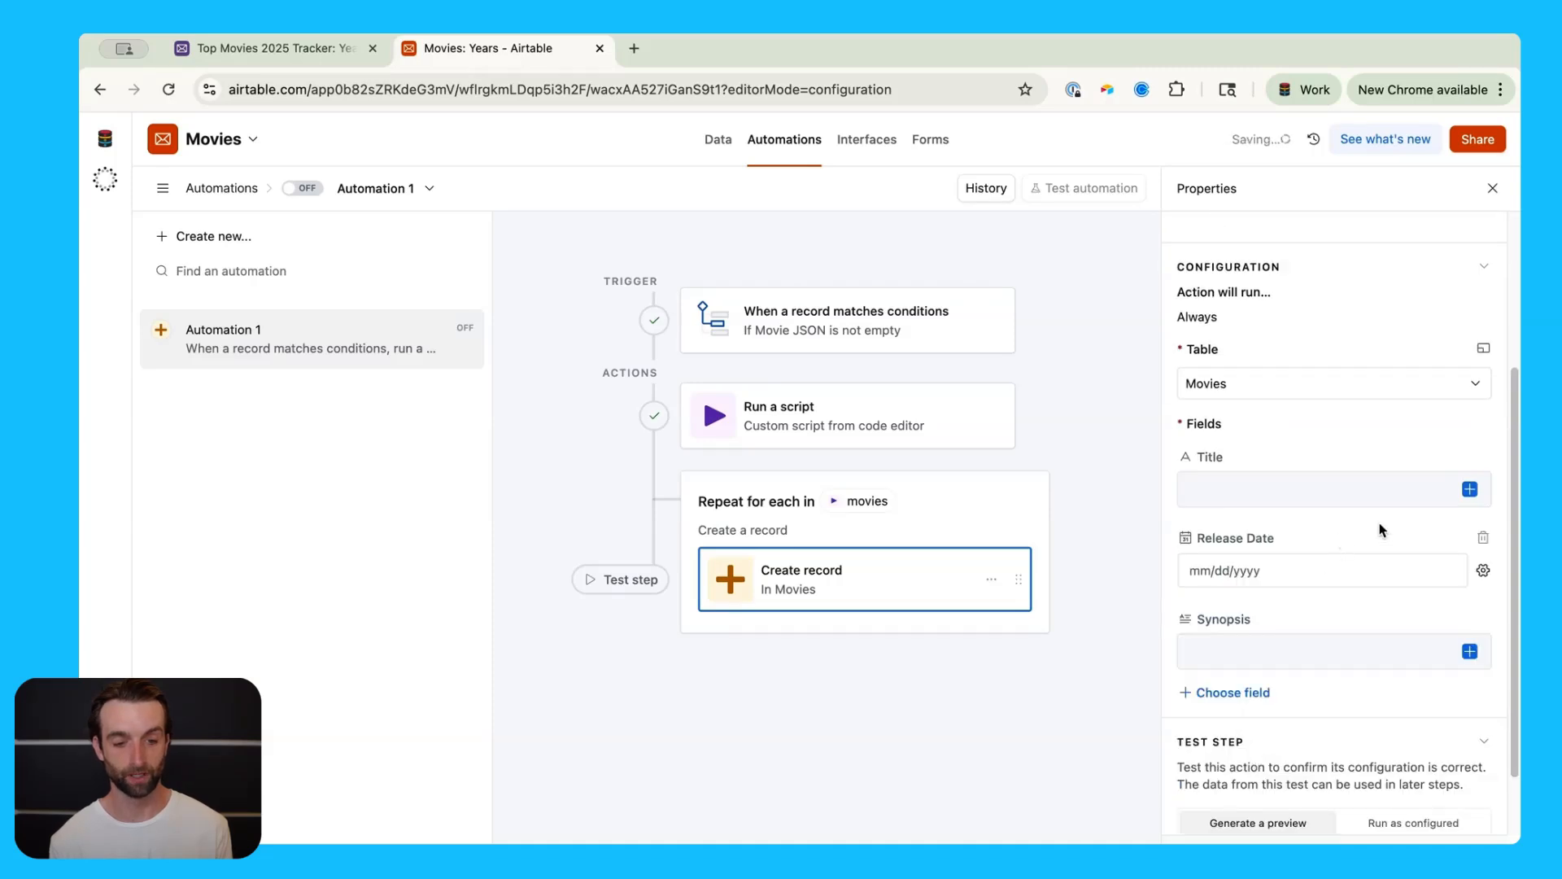
- Fill Title with the current item's Movie Name and Release Date with the current item's Release Date as a dynamic value
left_click(1465, 491)
left_click(1470, 491)
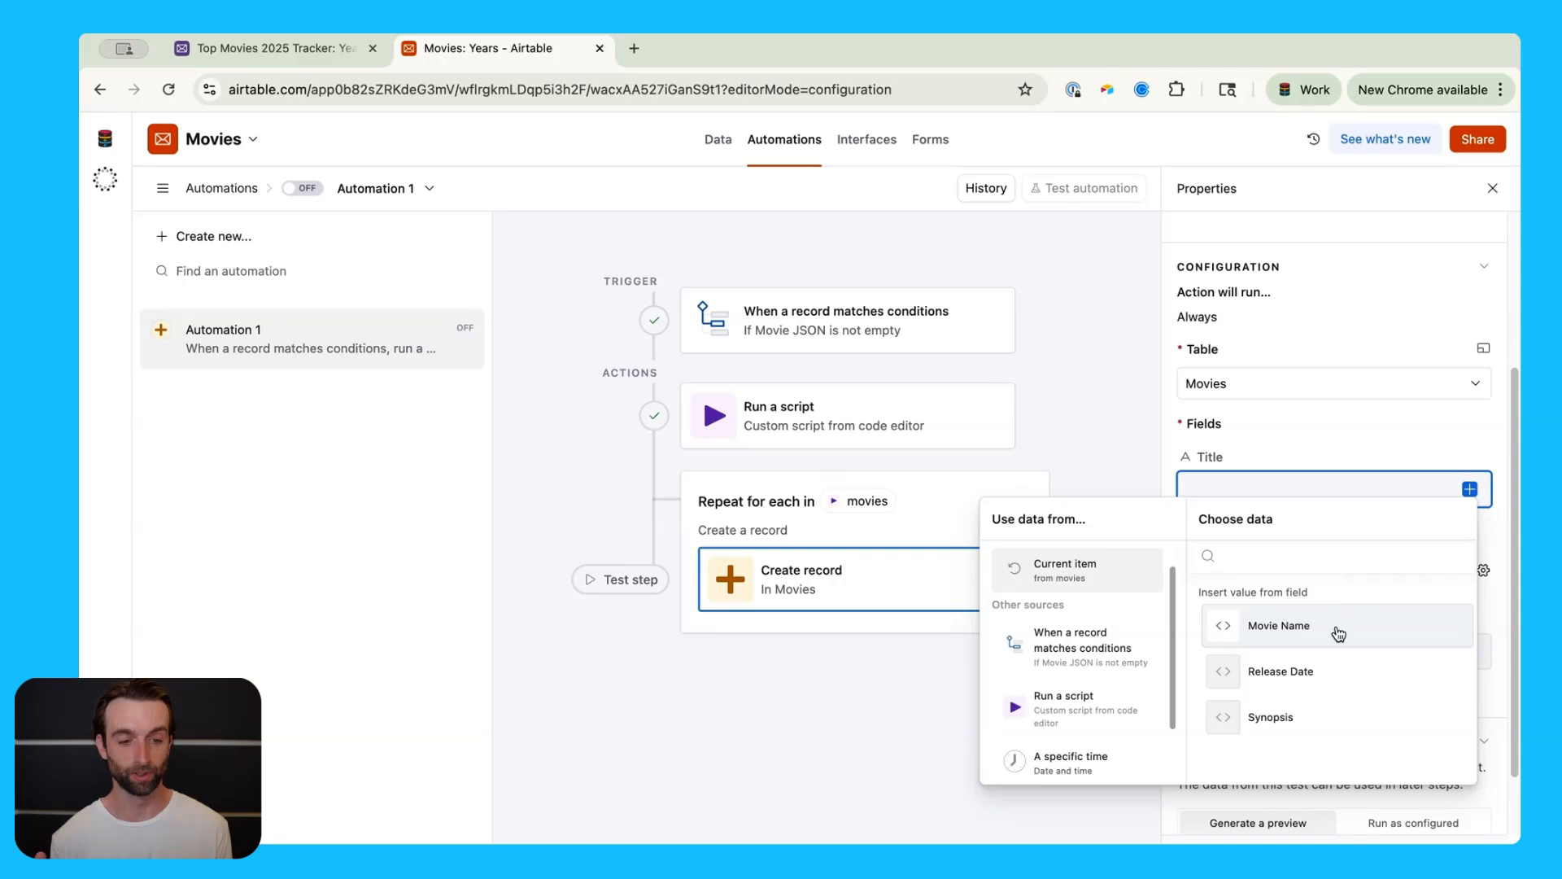
left_click(1339, 634)
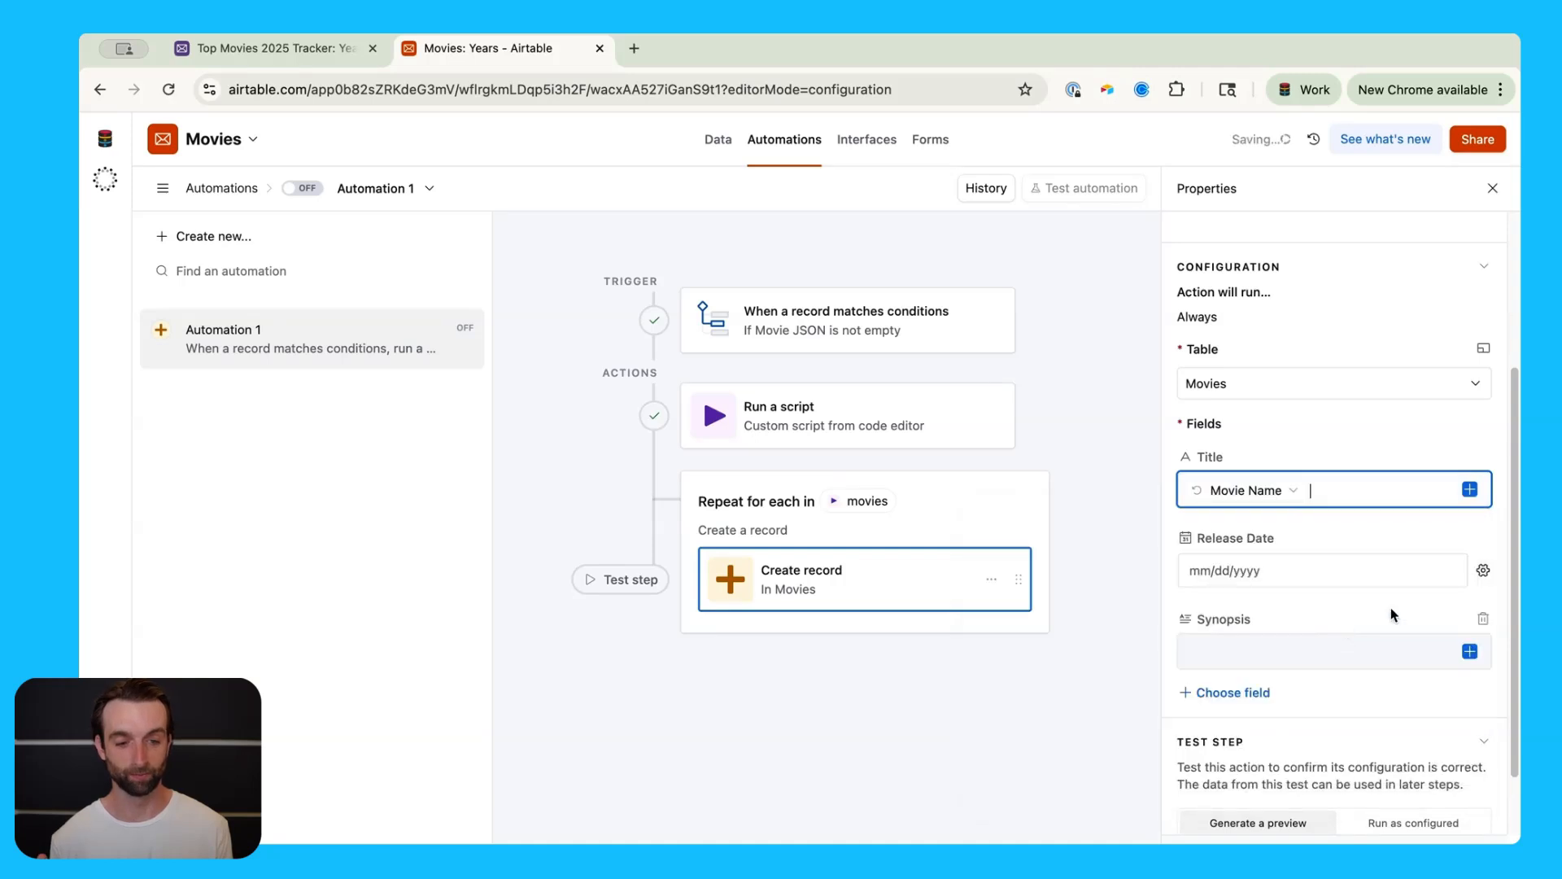
left_click(1481, 570)
left_click(1374, 716)
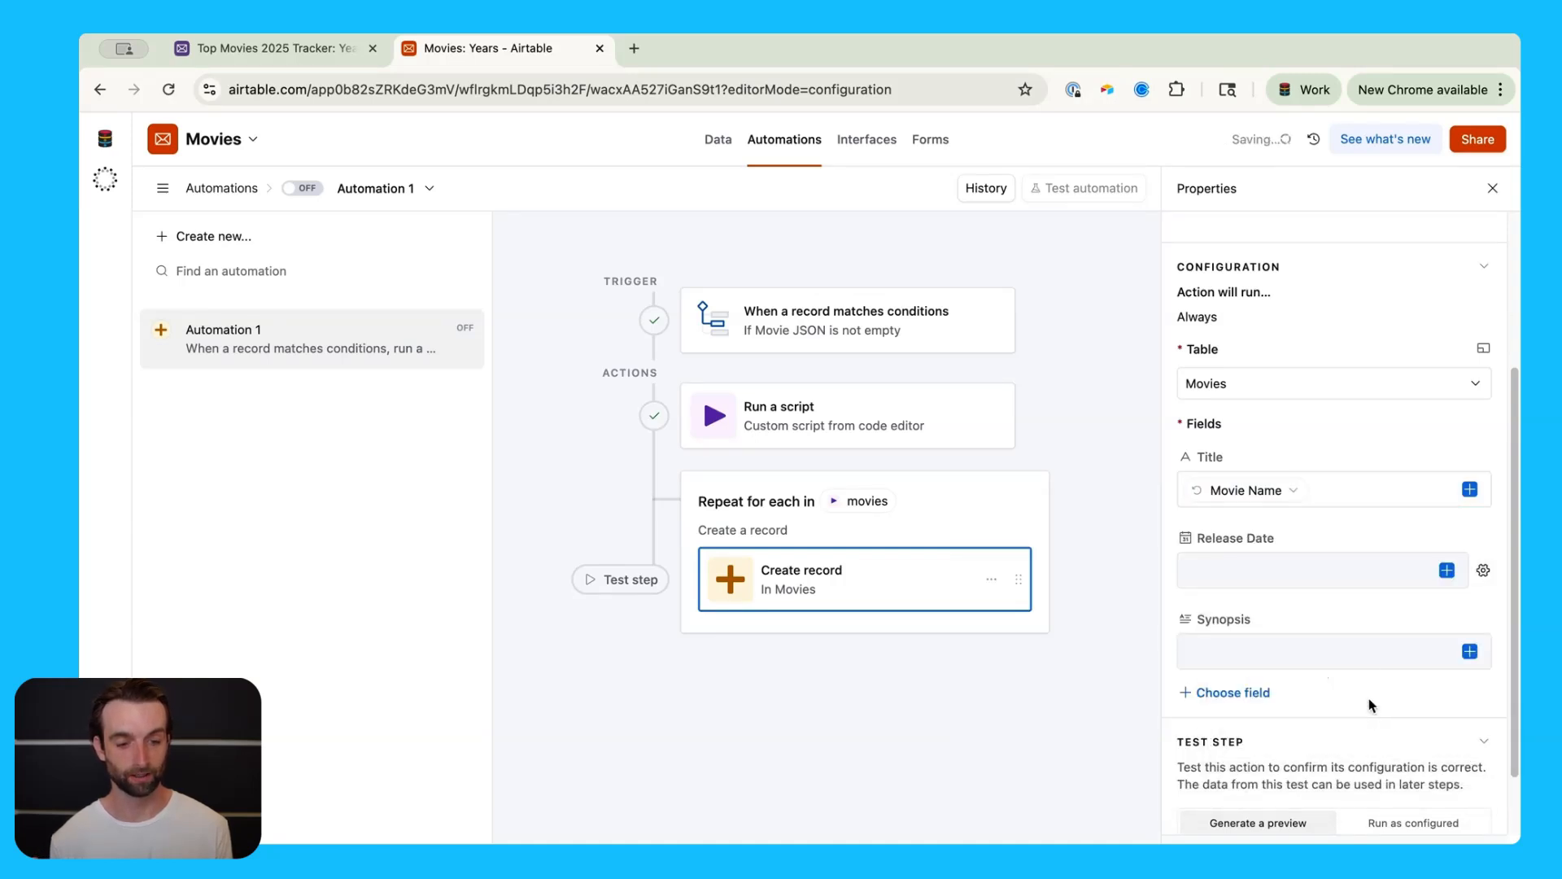
left_click(1449, 577)
left_click(1258, 464)
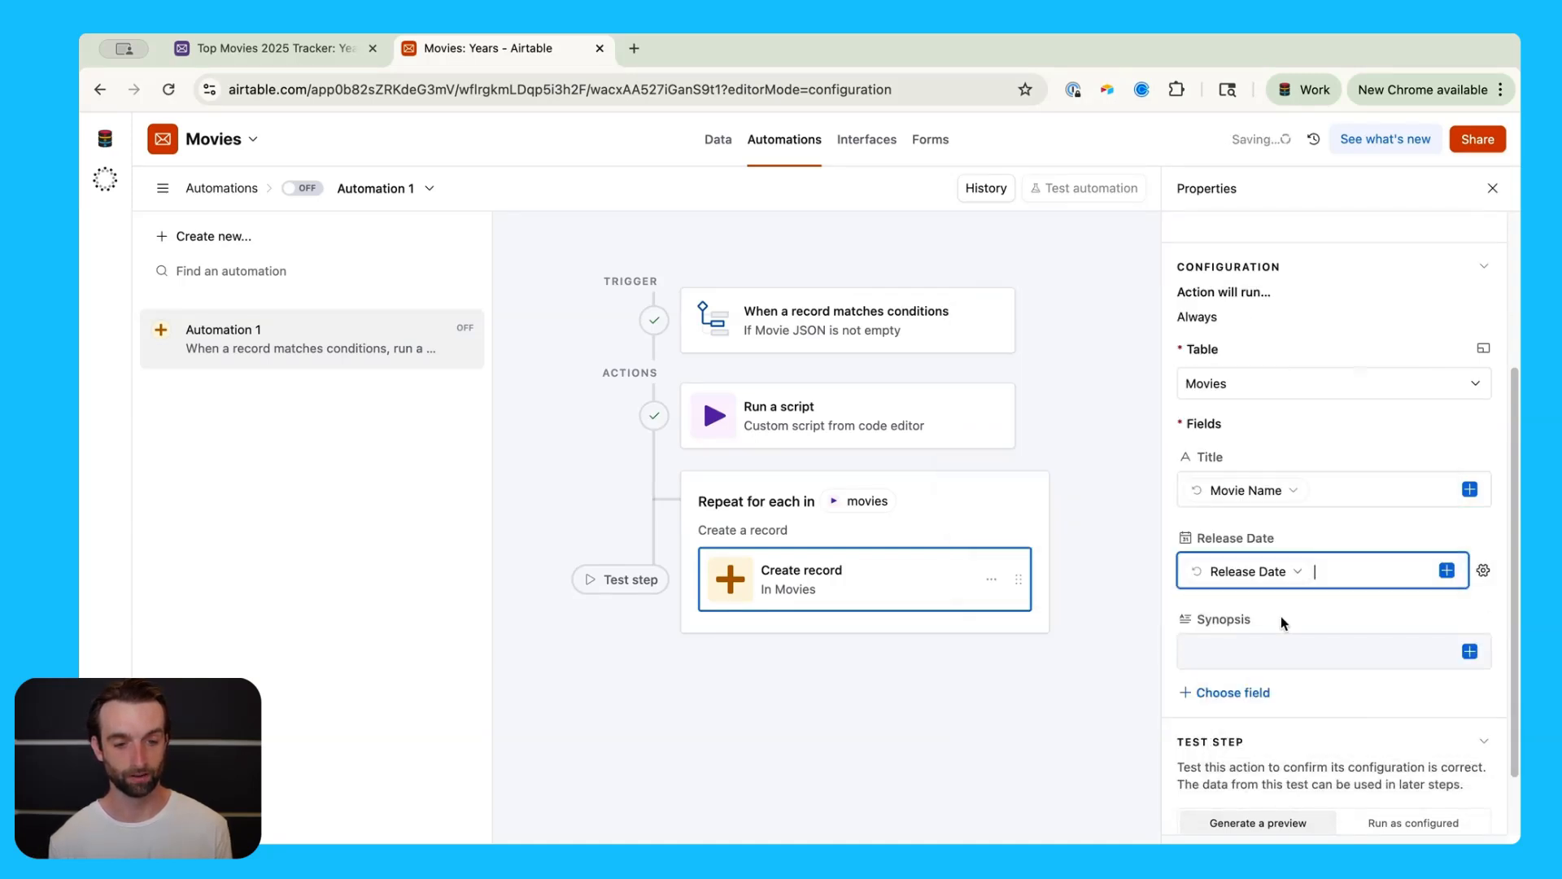
- Fill the Synopsis field with the current item's Synopsis
left_click(1315, 651)
left_click(1470, 651)
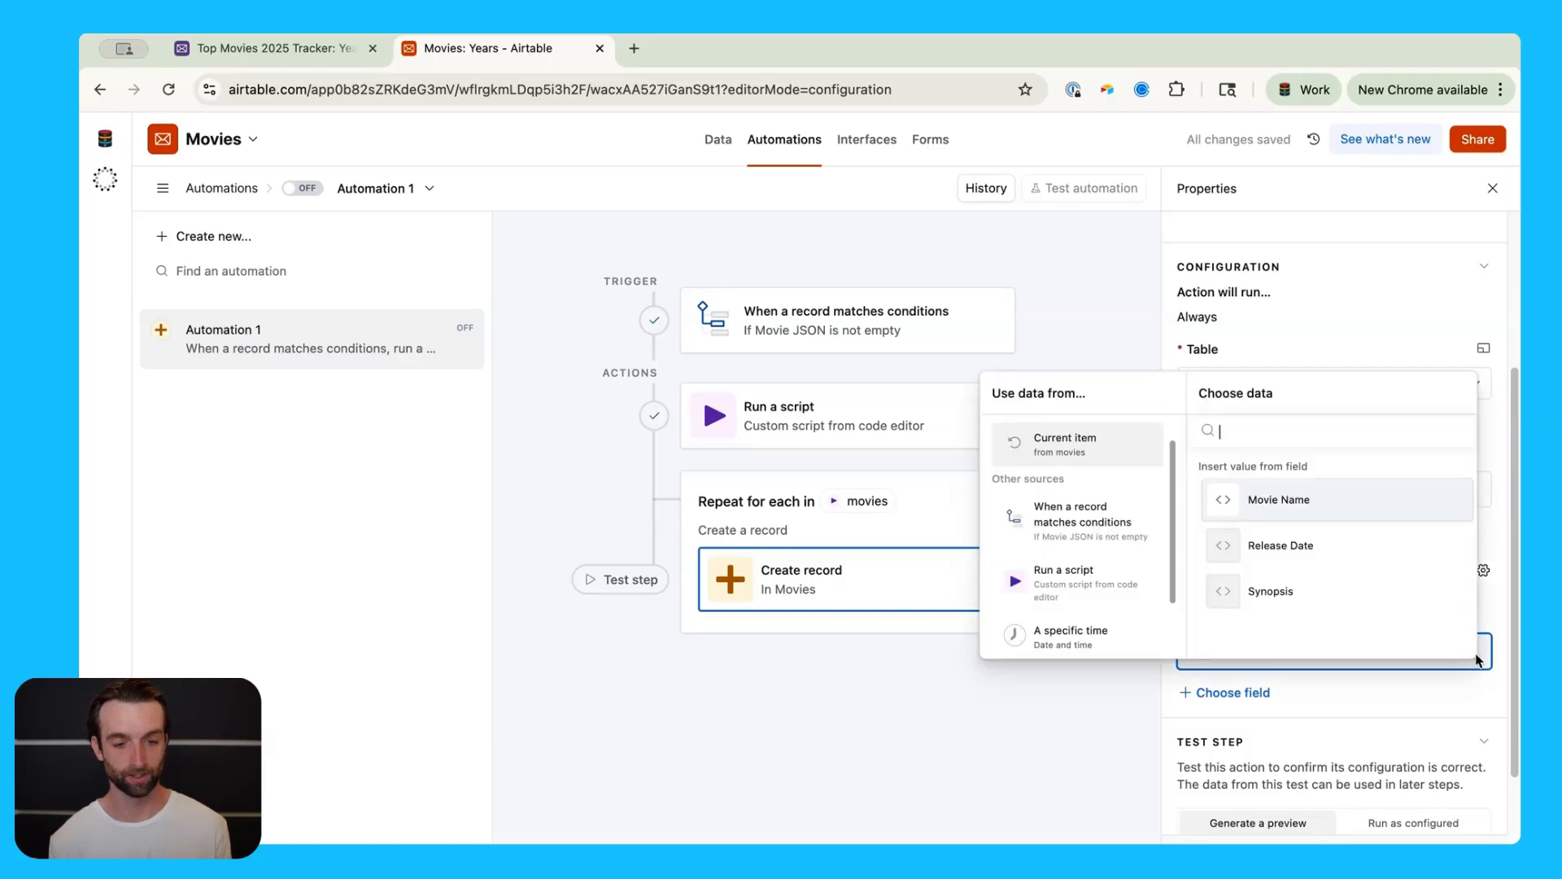
left_click(1356, 589)
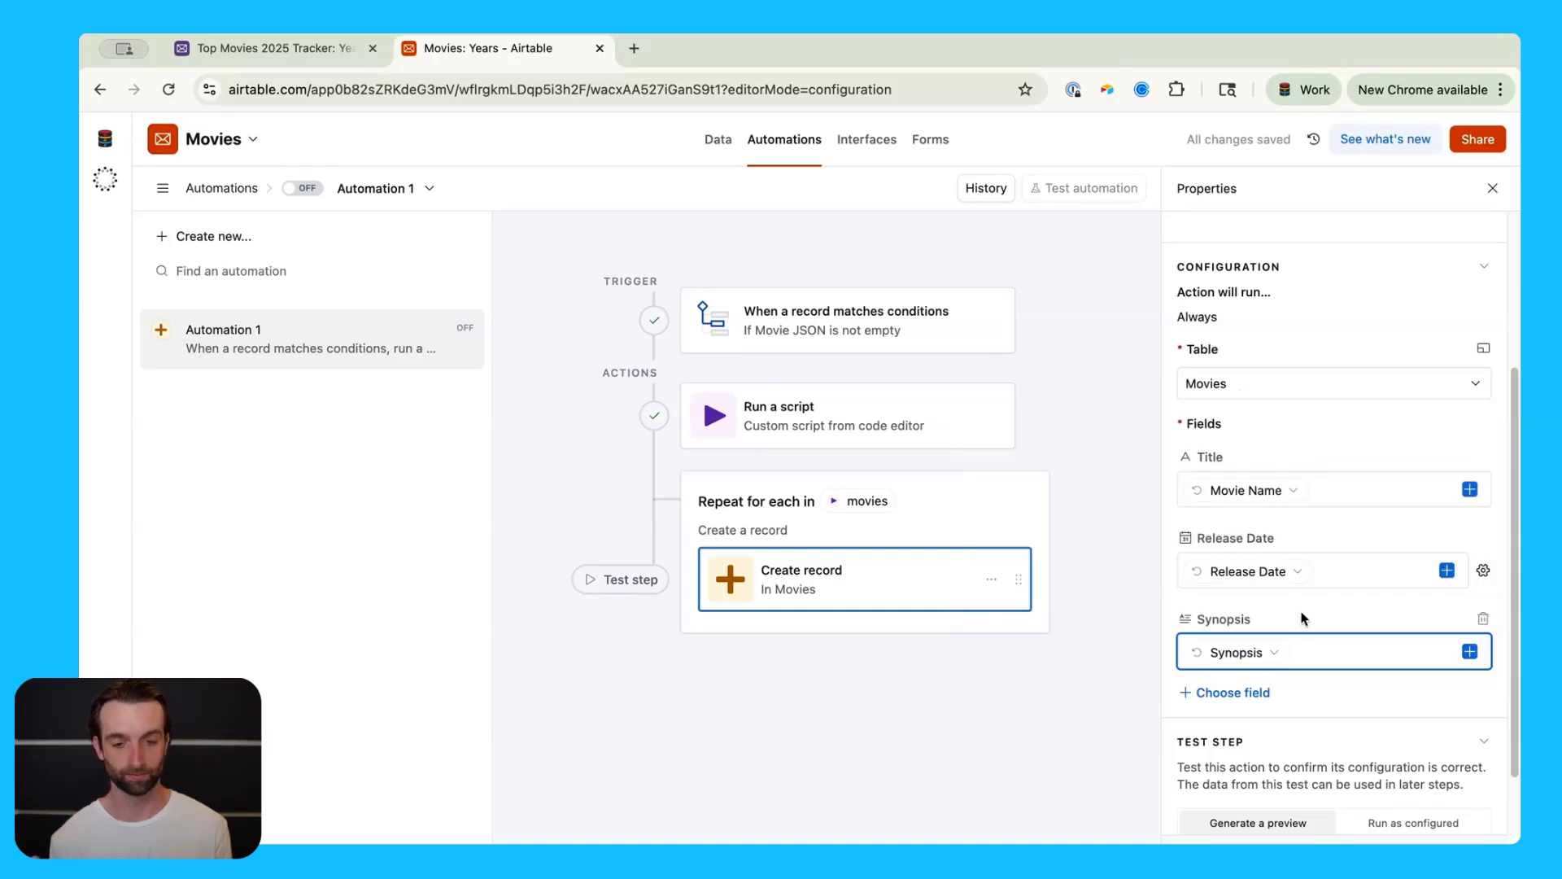
- Rename the automation as Gernerate Movies and turn it on
left_click(403, 189)
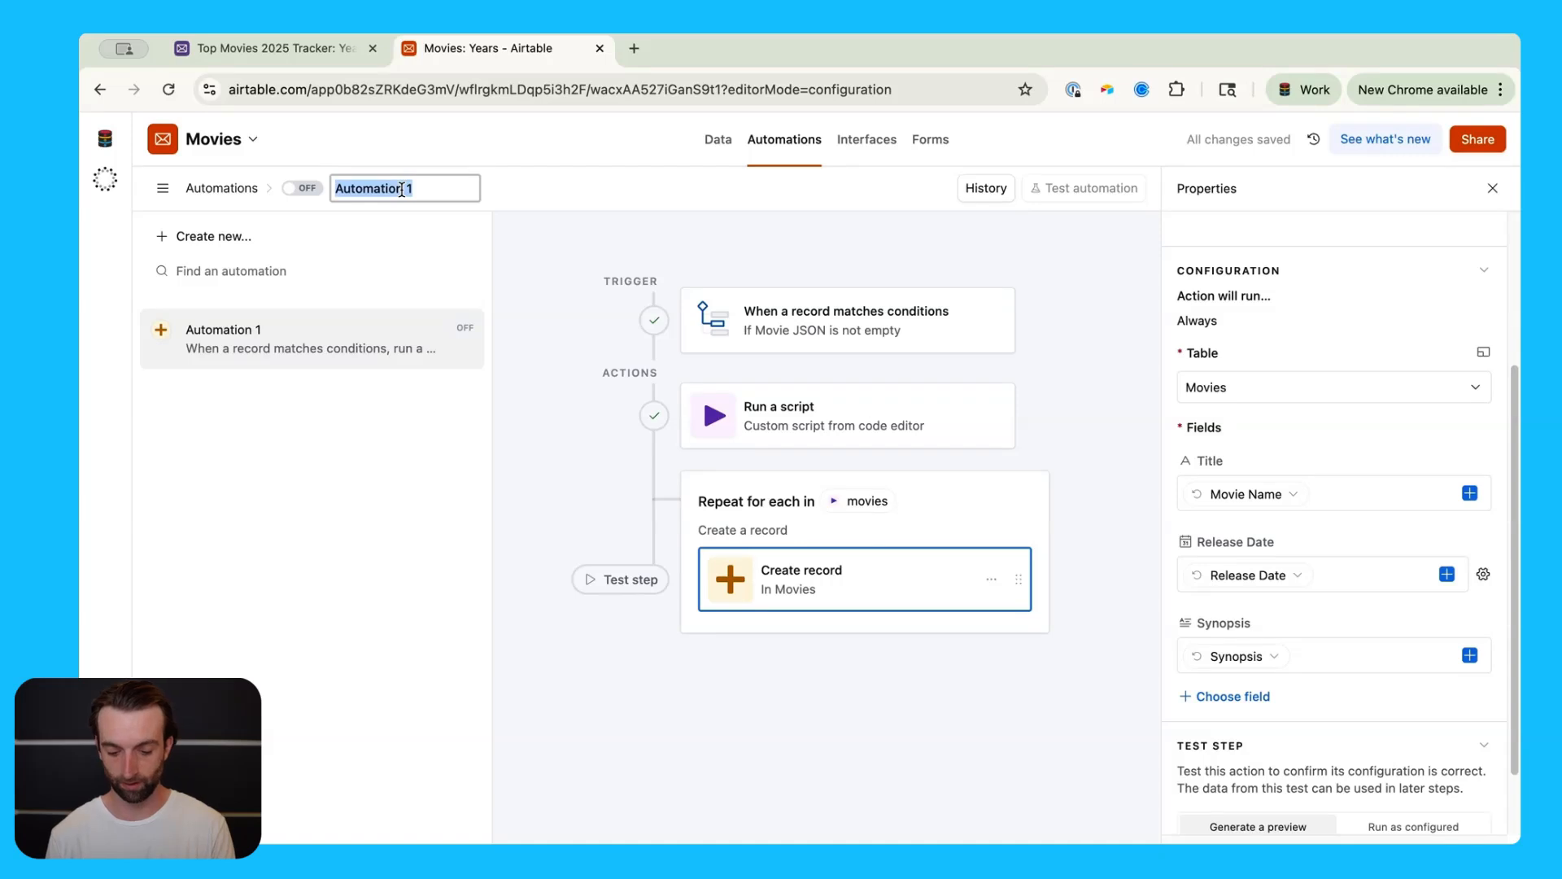
type("Gernerate Movies")
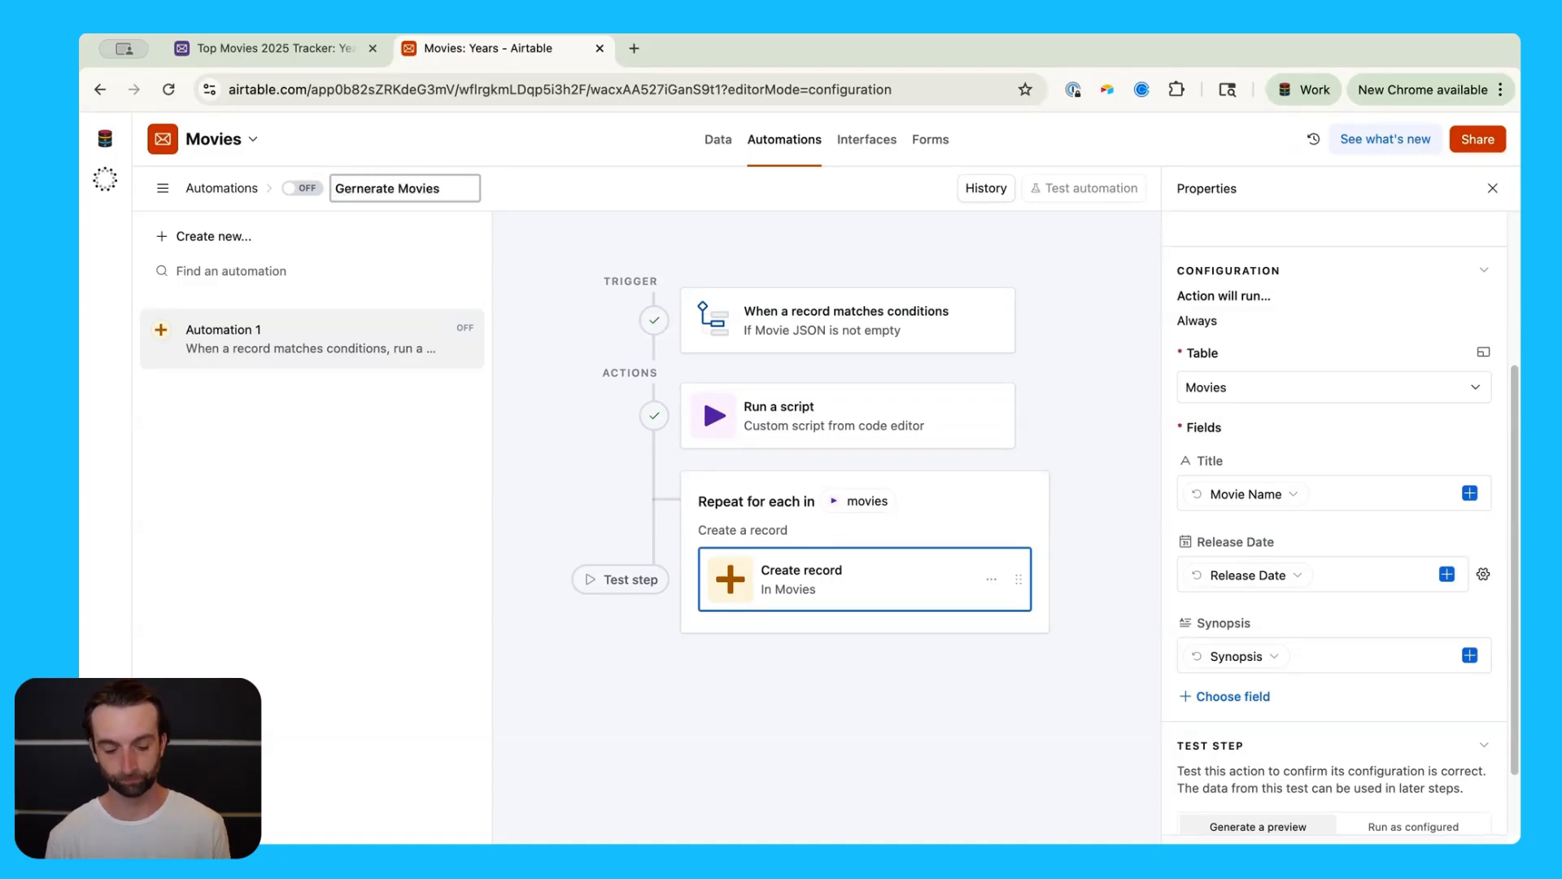
key("Return")
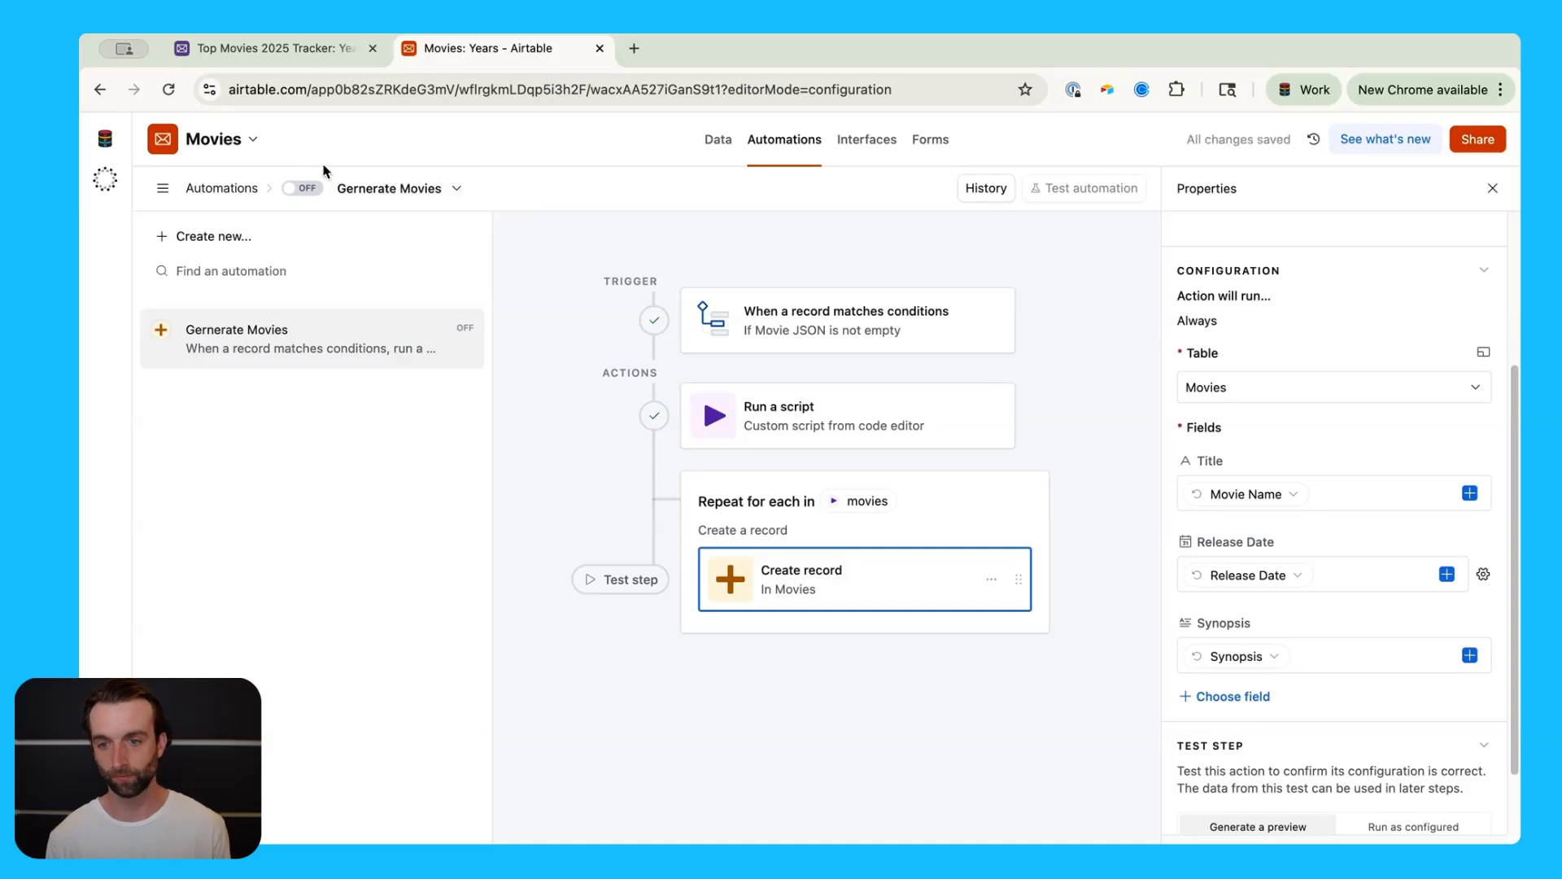
left_click(303, 190)
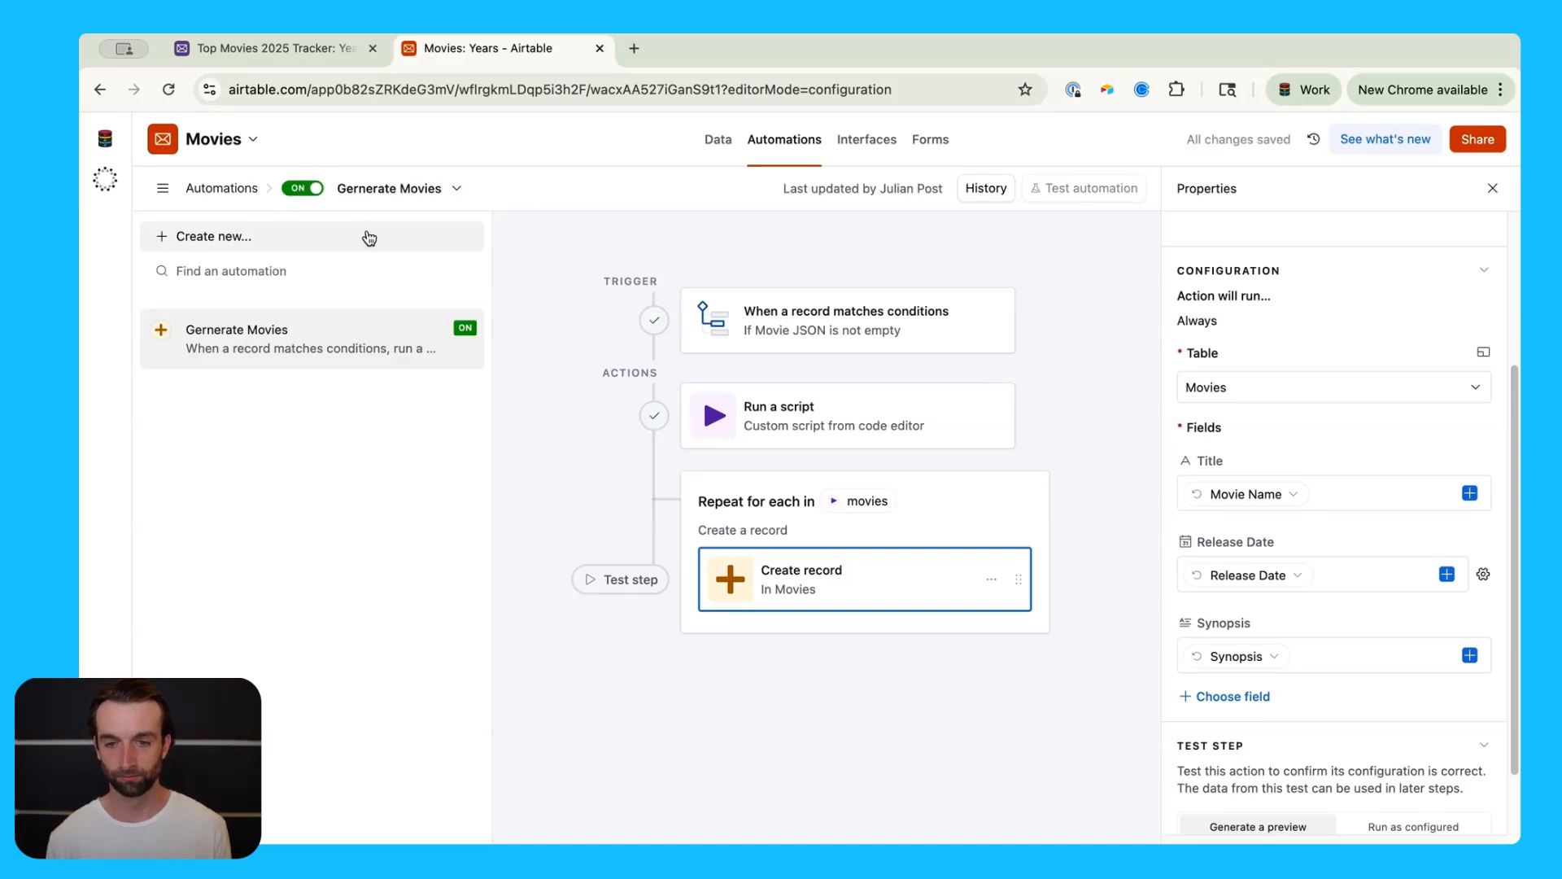
- In the Years table, widen the Movie JSON column and clear its cells for all records from 2020 to 2025
left_click(719, 139)
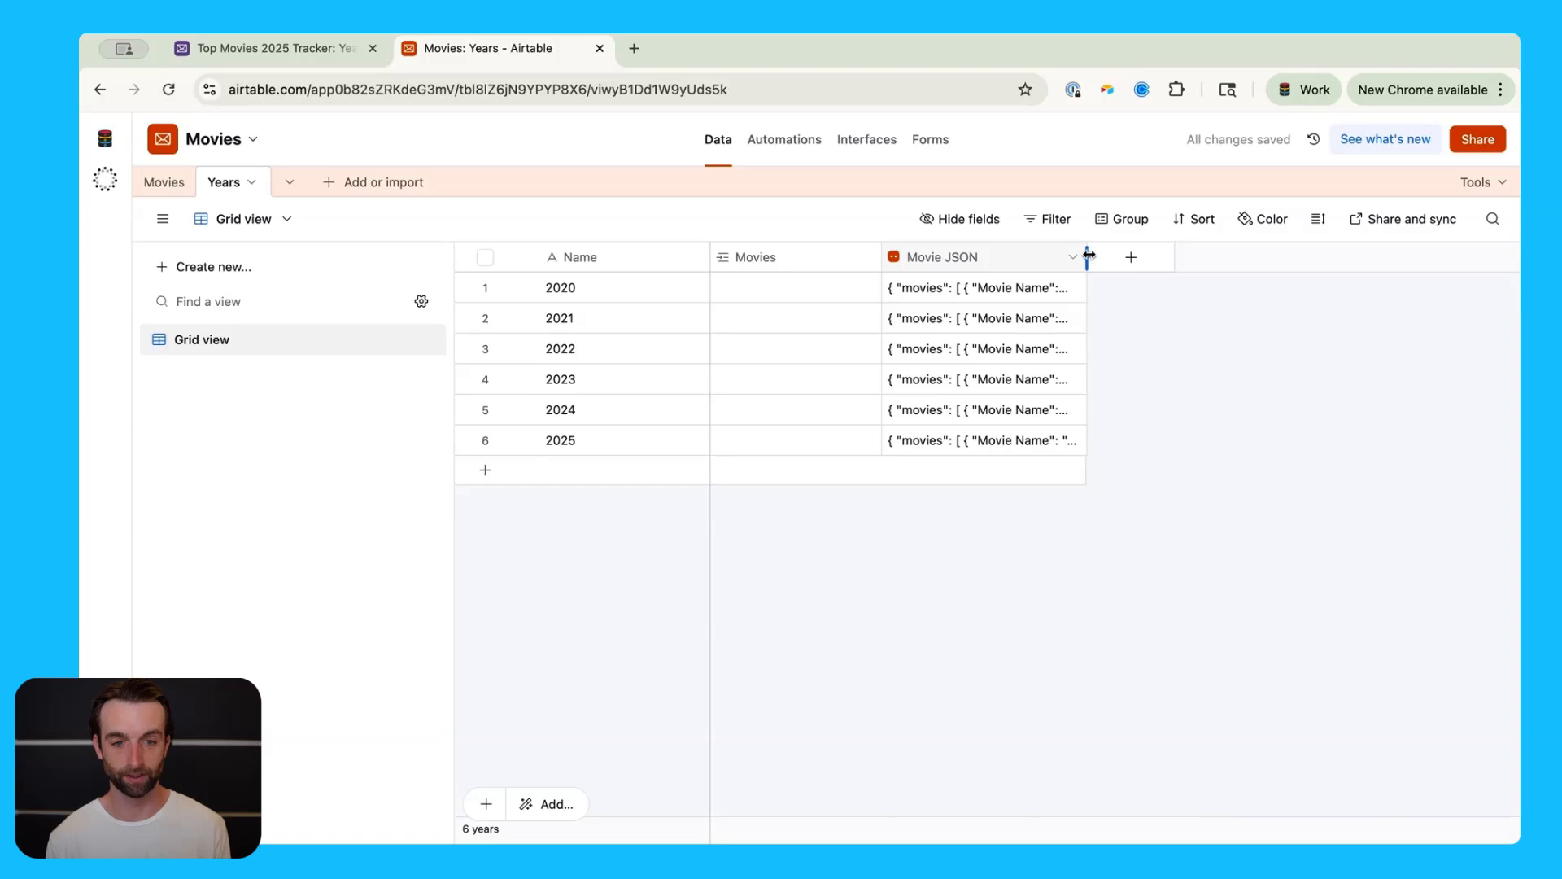
left_click_drag(1089, 256, 1334, 257)
left_click(1037, 290)
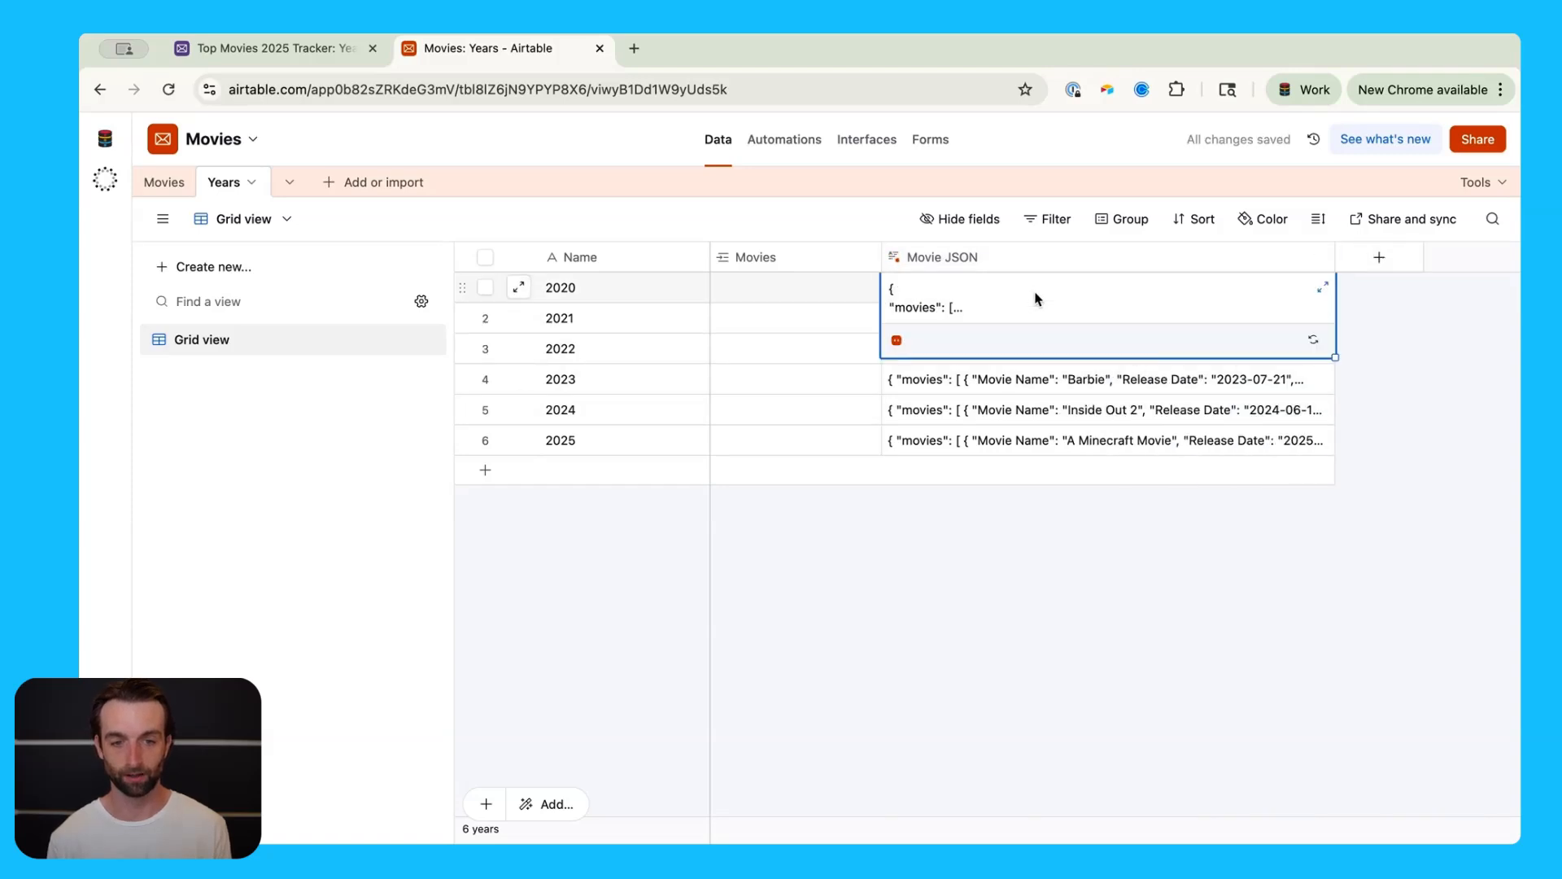
key("shift+Down")
key("shift+Down")
key("shift+Down")
key("shift+Down")
key("shift+Down")
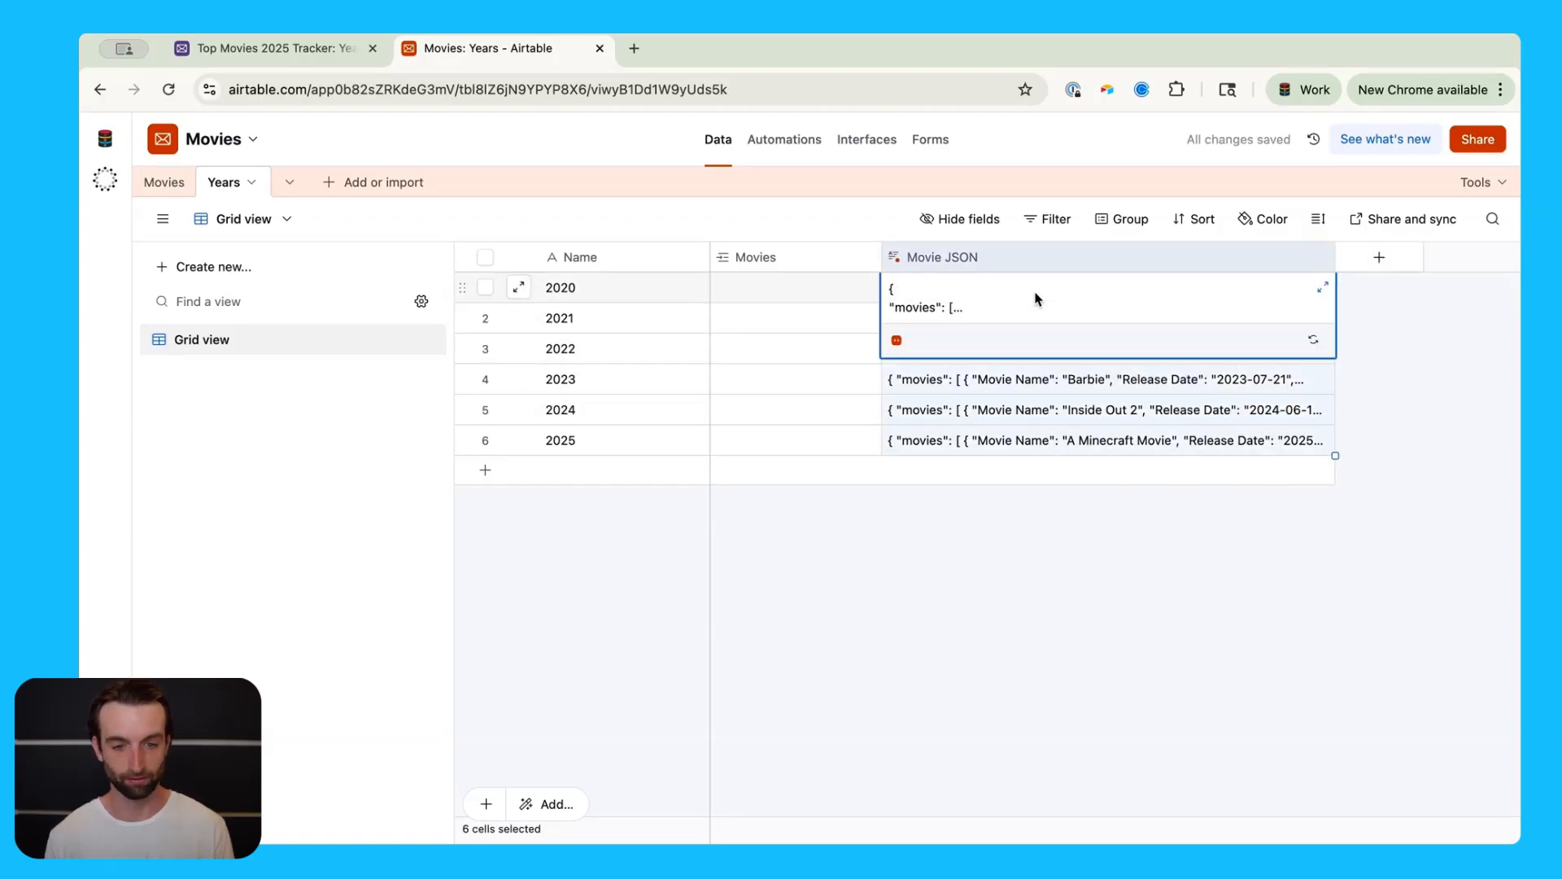
key("Delete")
left_click(1012, 557)
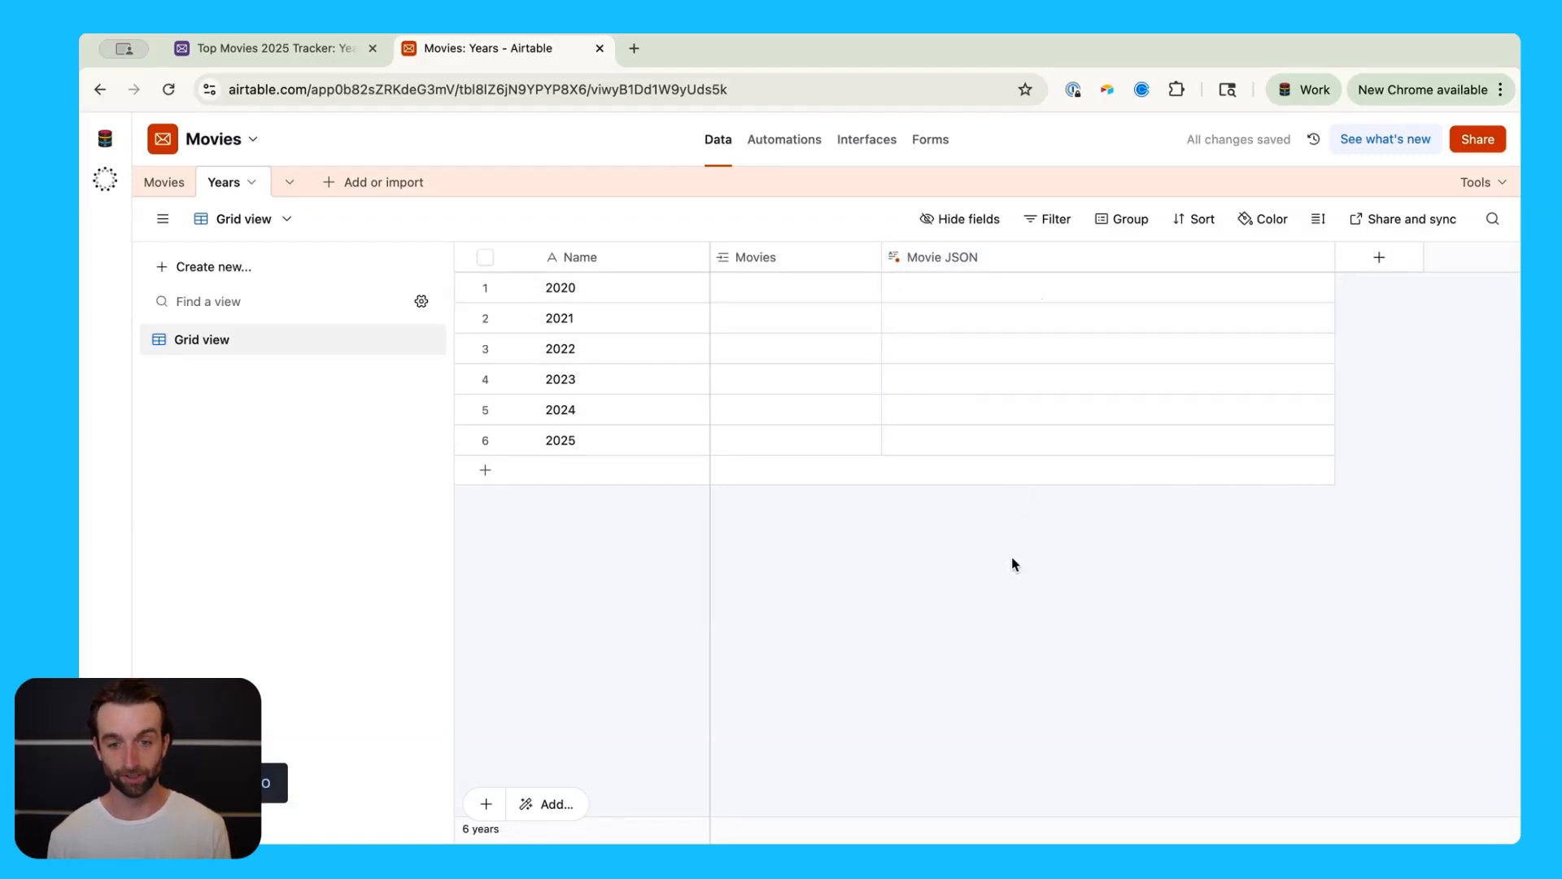
- Regenerate the Movie JSON for the 2020 record and check the Movies table for the new records
left_click(970, 298)
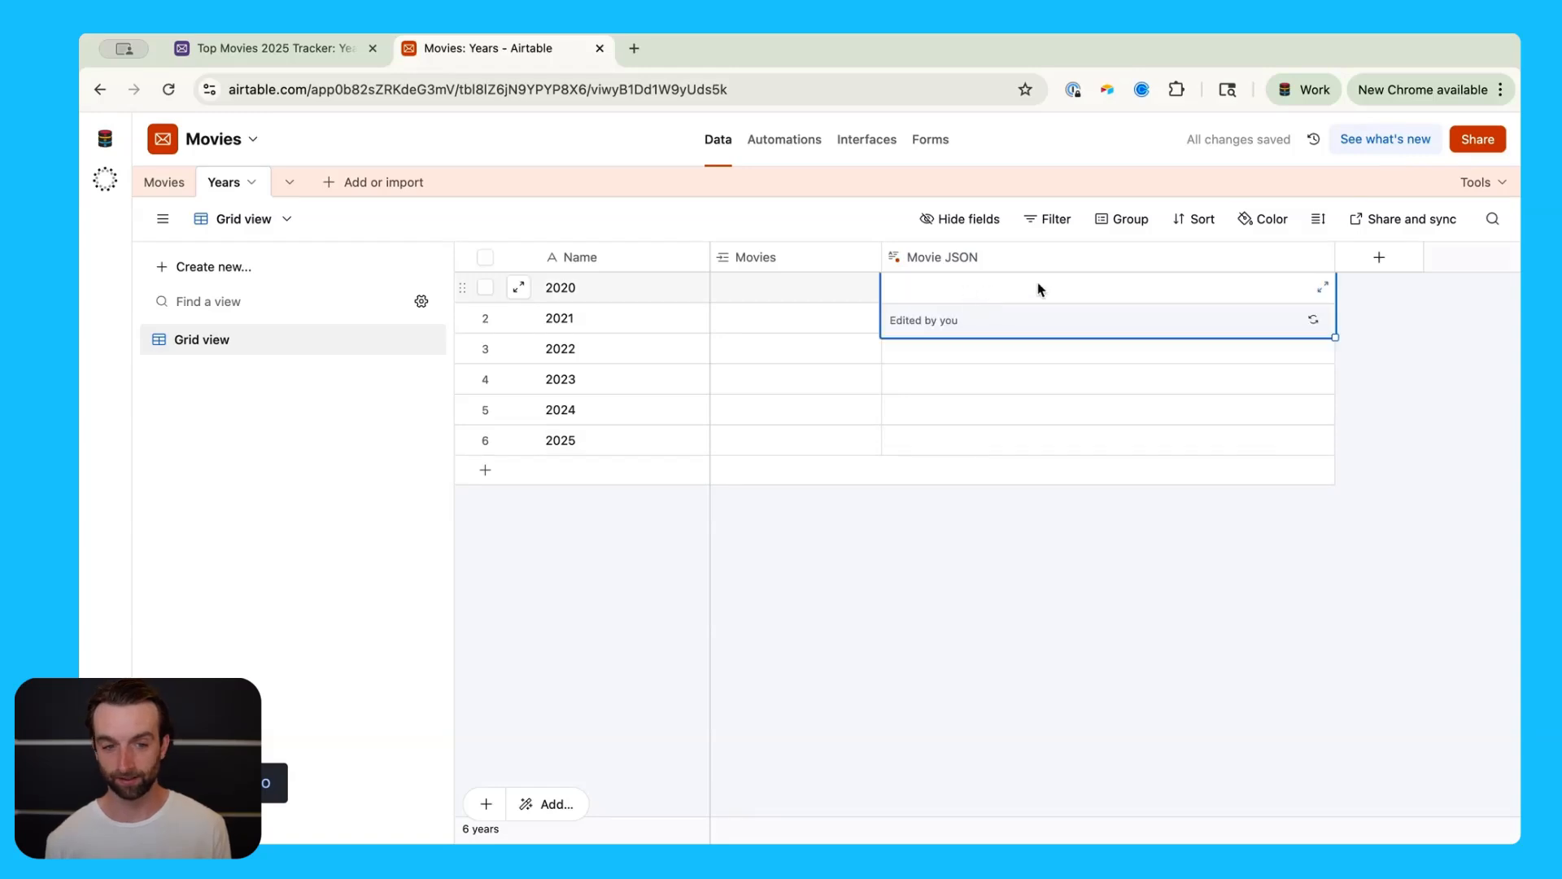
left_click(1314, 326)
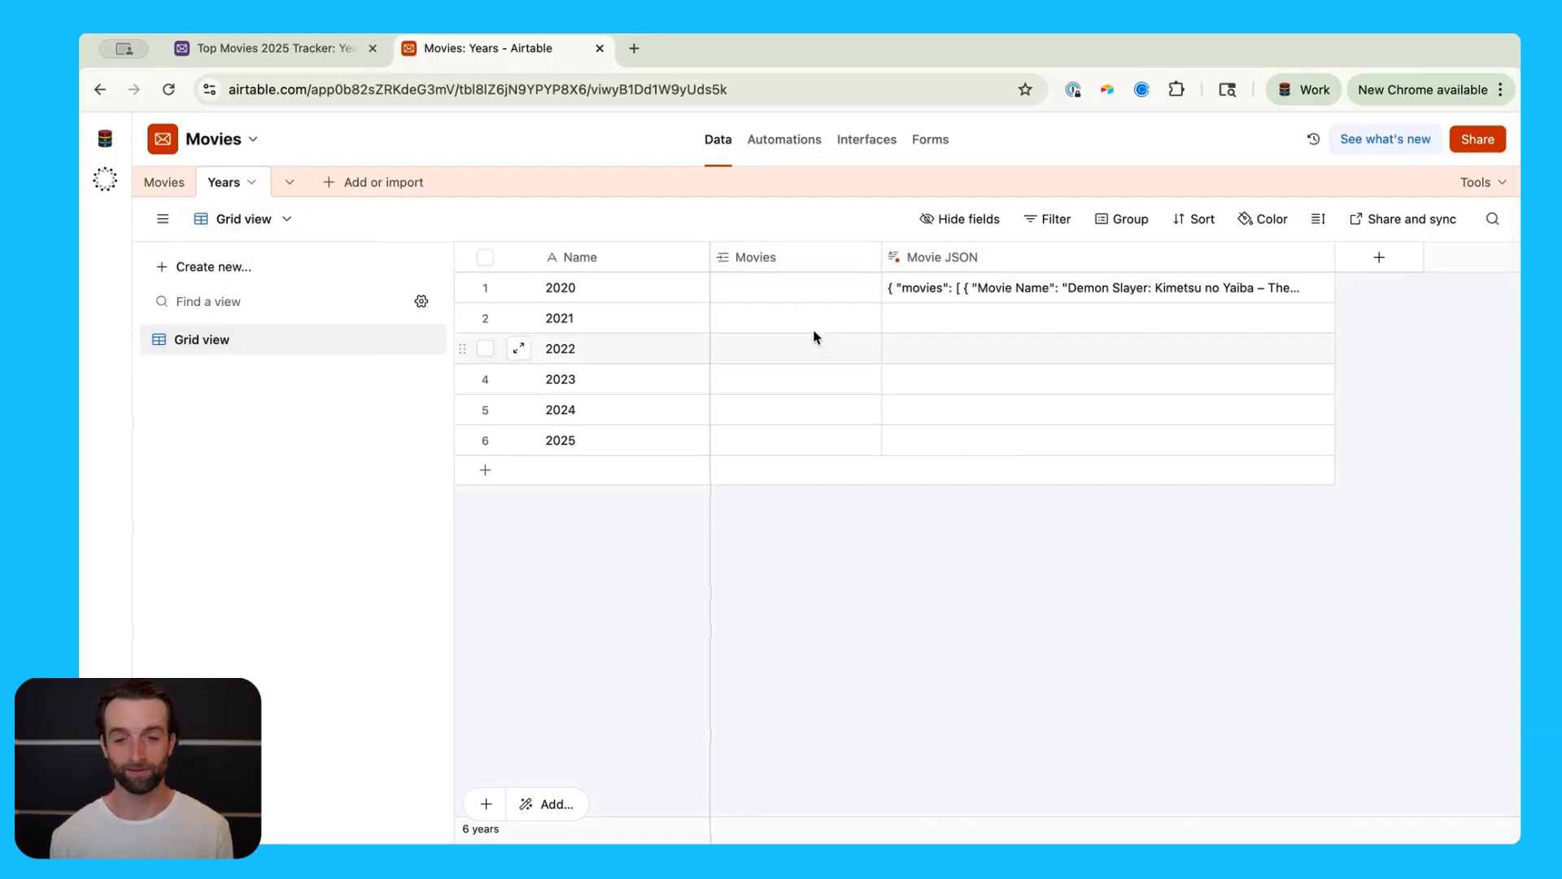
left_click(165, 181)
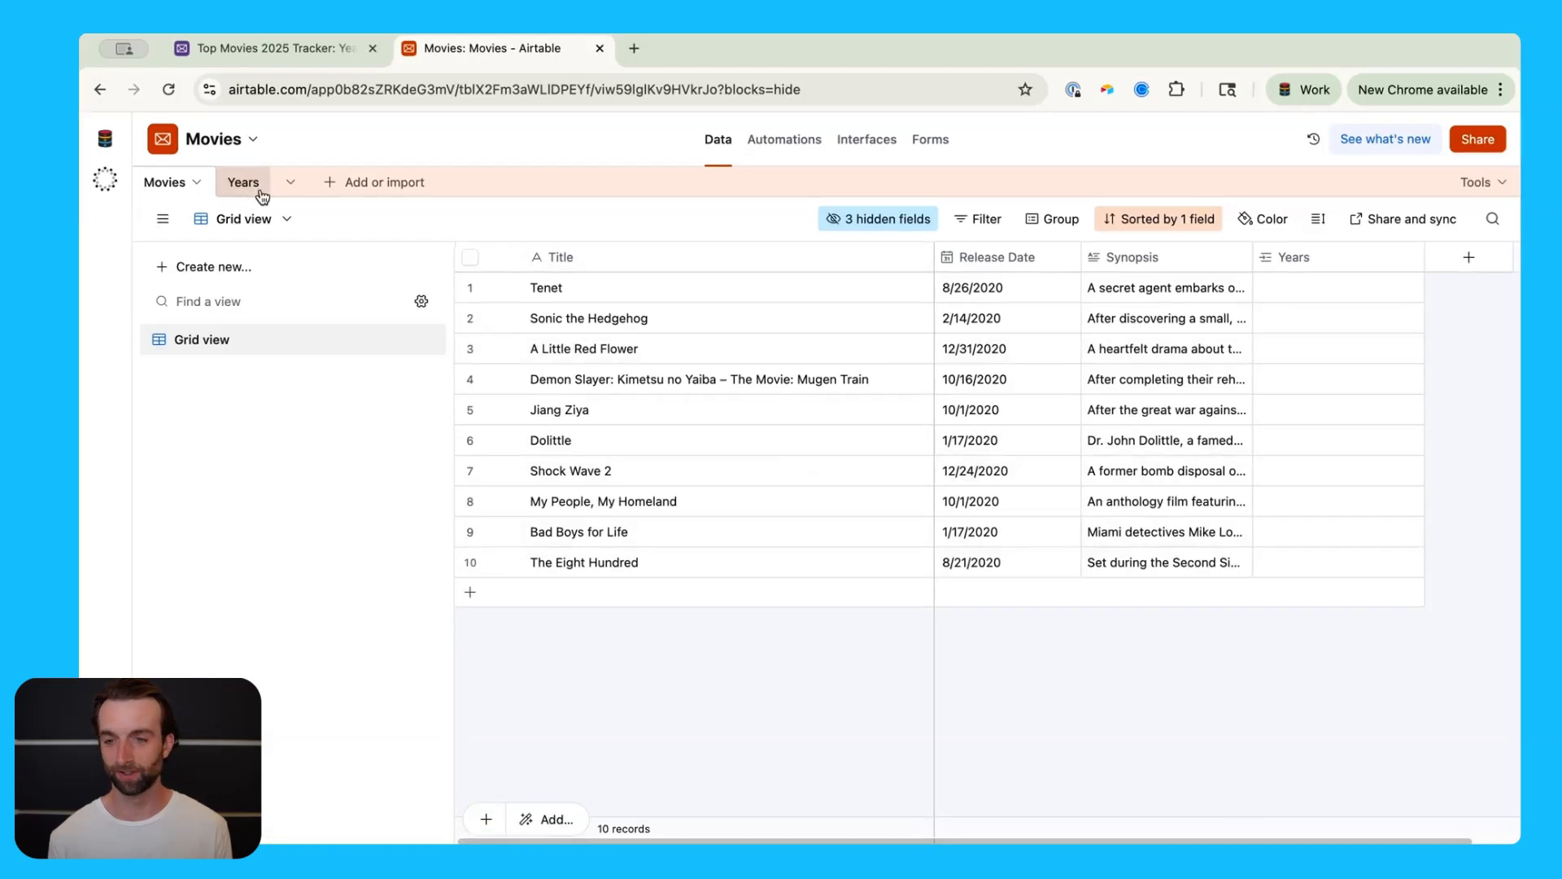
- Add the Years field to the Create record action of the Gernerate Movies automation
left_click(230, 183)
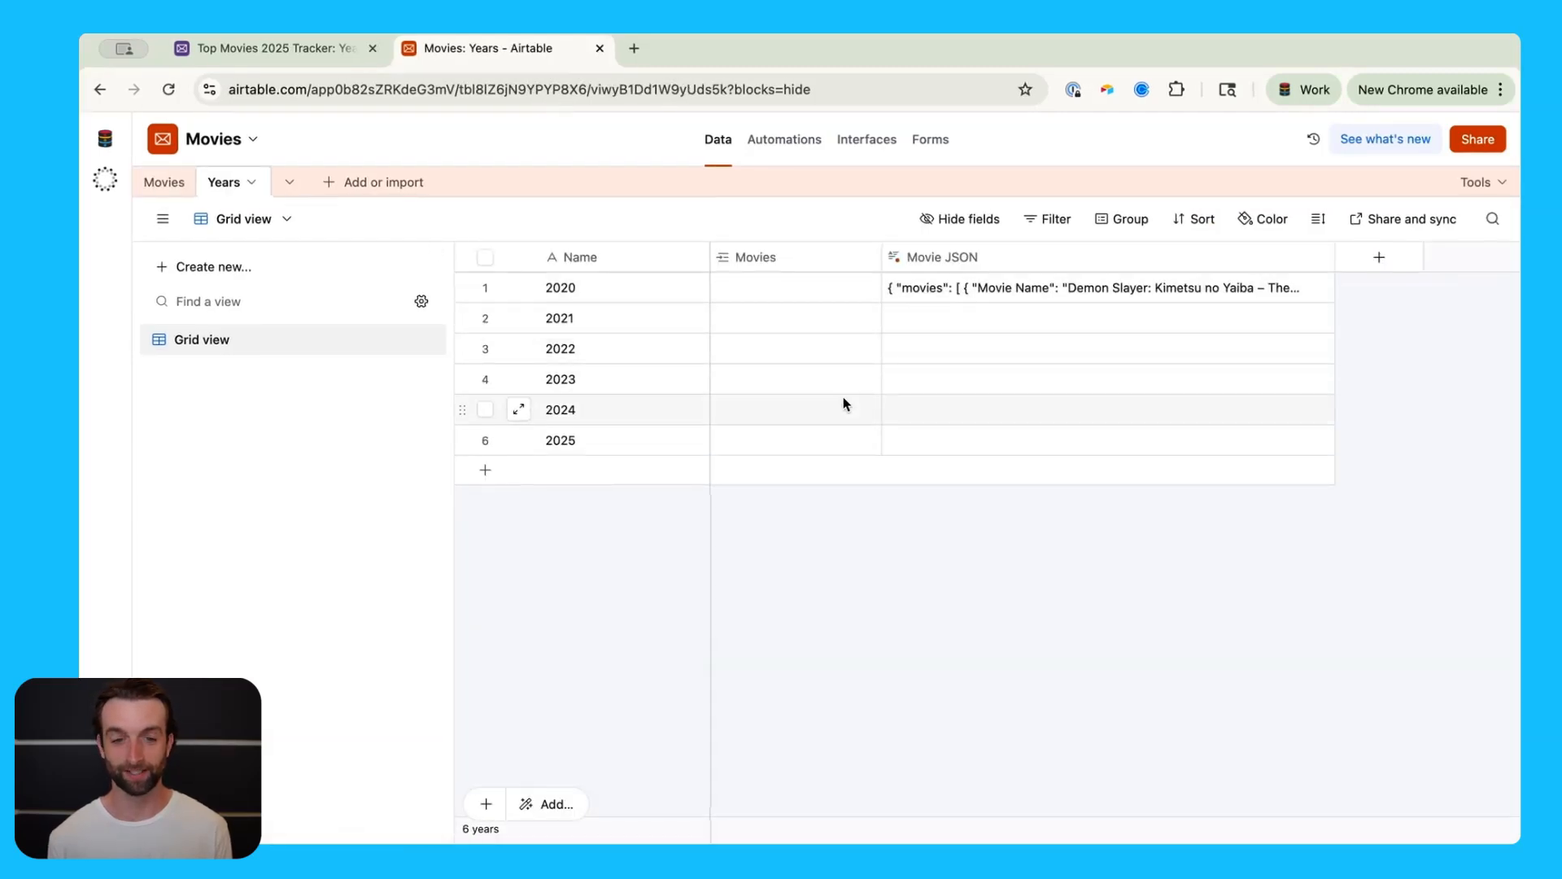
left_click(779, 147)
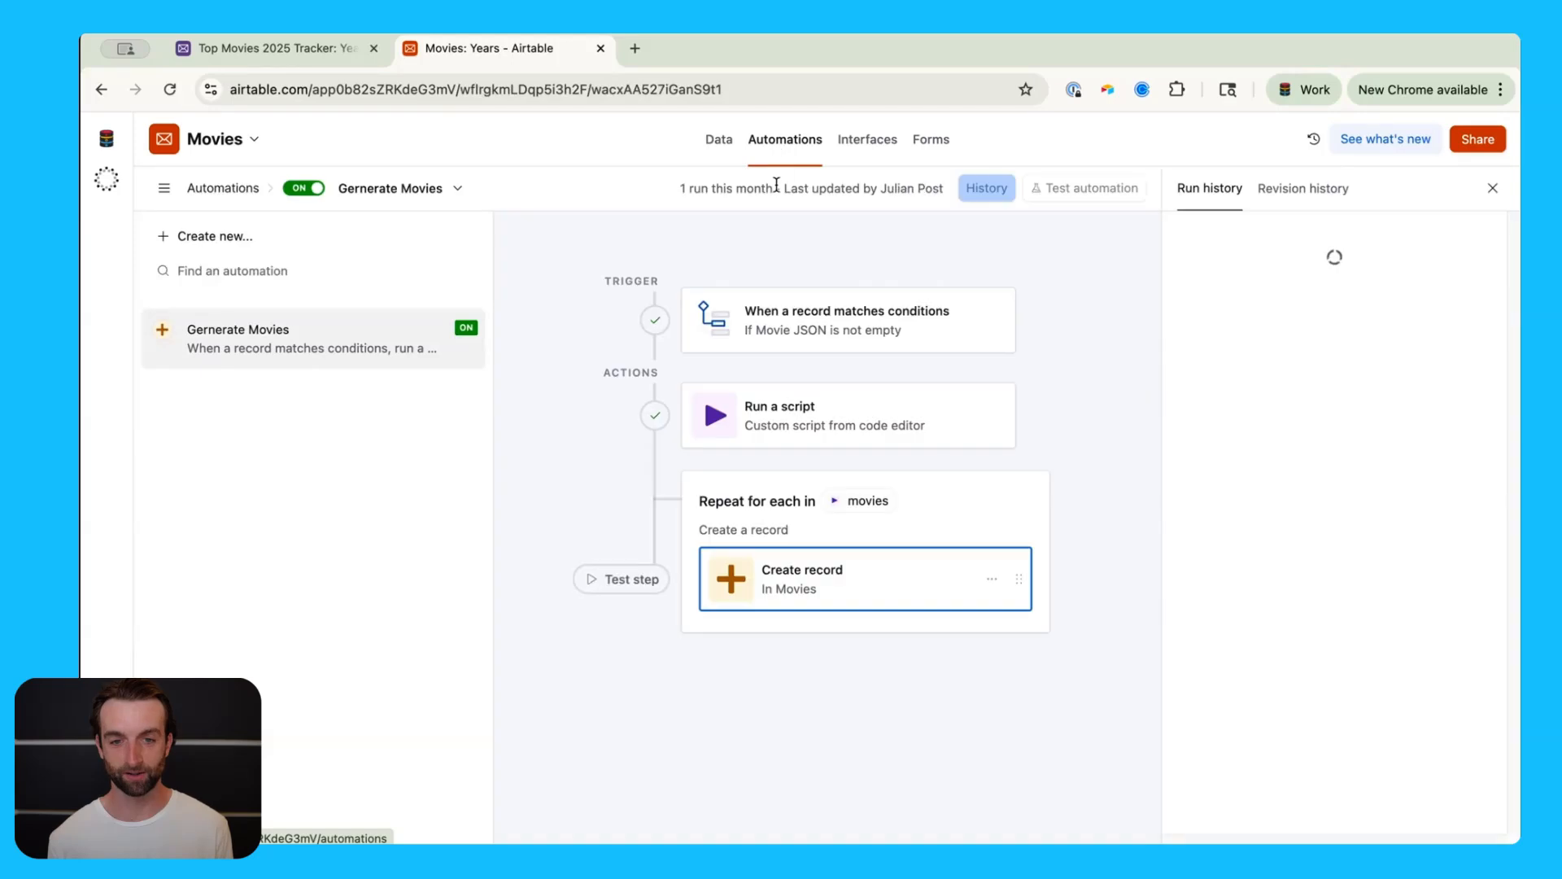
left_click(864, 582)
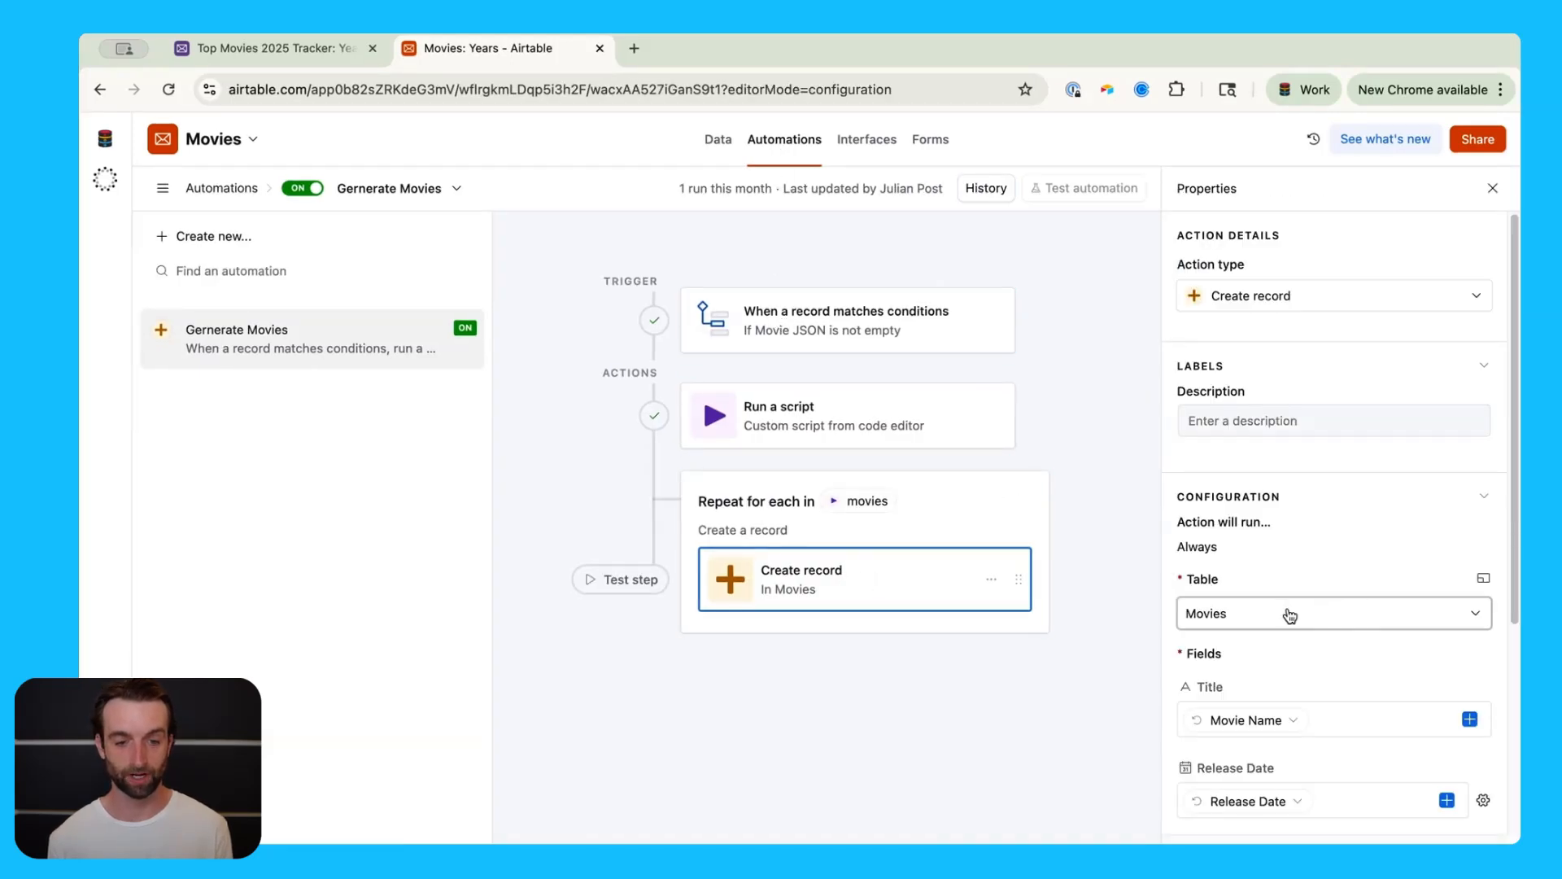
scroll(1292, 613, "down", 3)
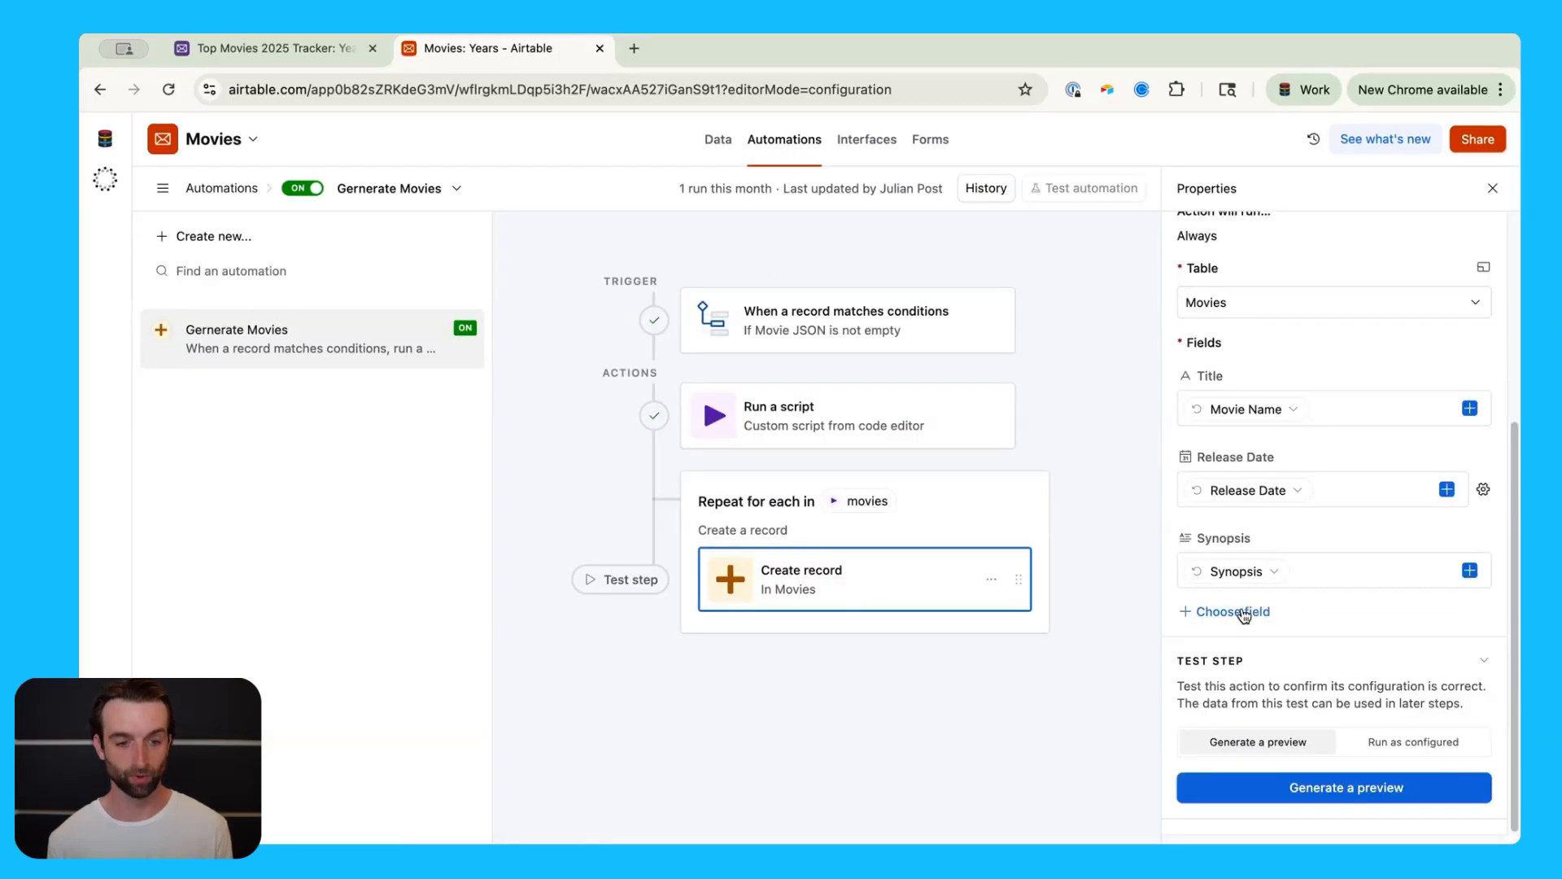
left_click(1242, 613)
left_click(1246, 778)
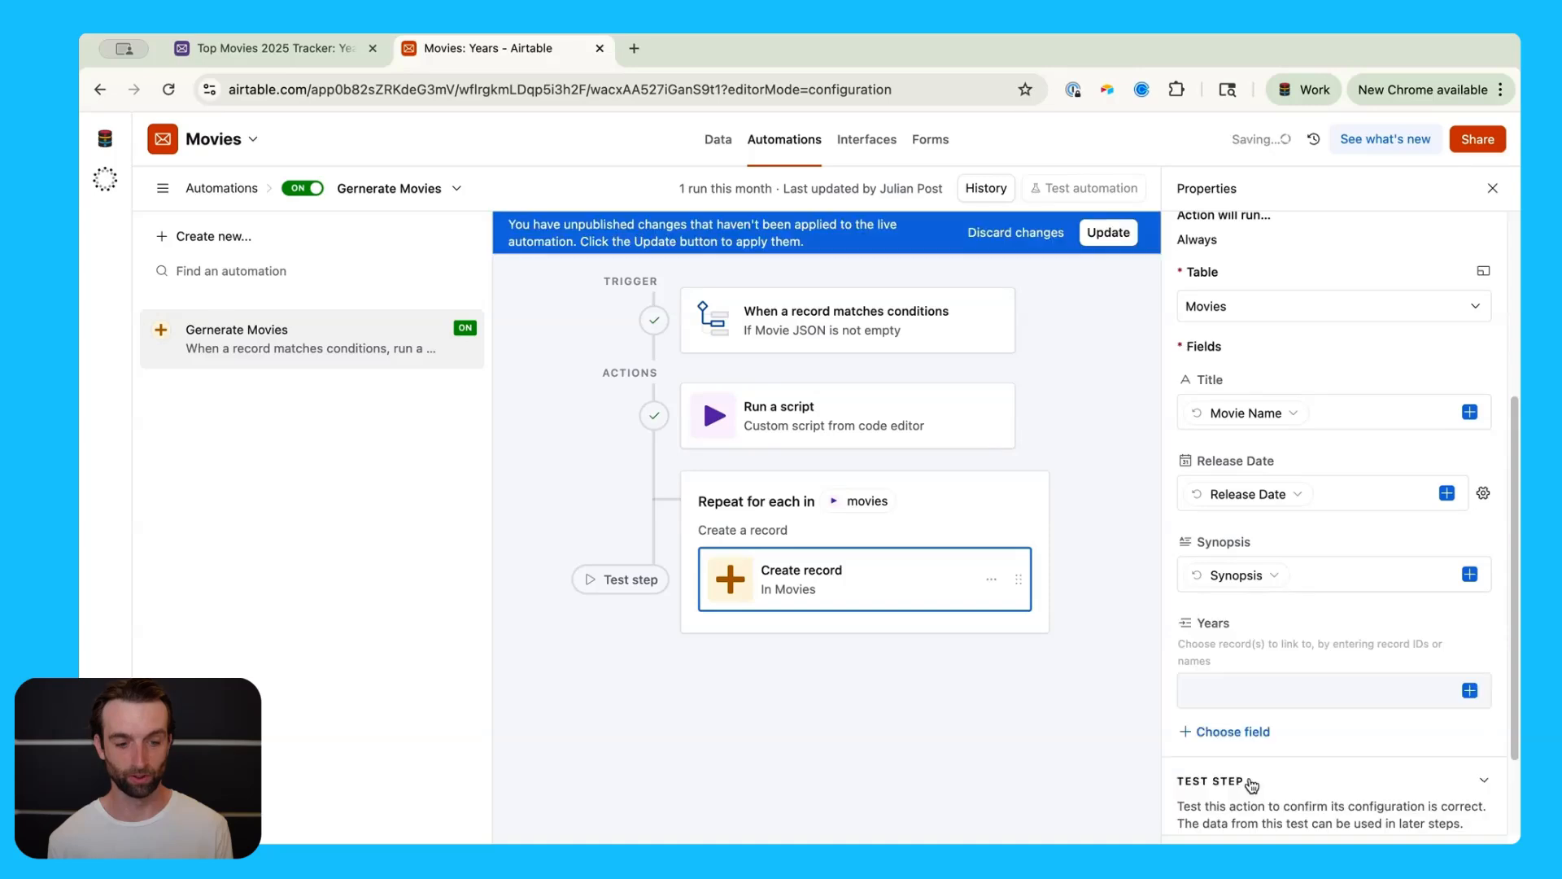
- Fill the Years field with the trigger record's Airtable record ID and update the live automation
left_click(1470, 690)
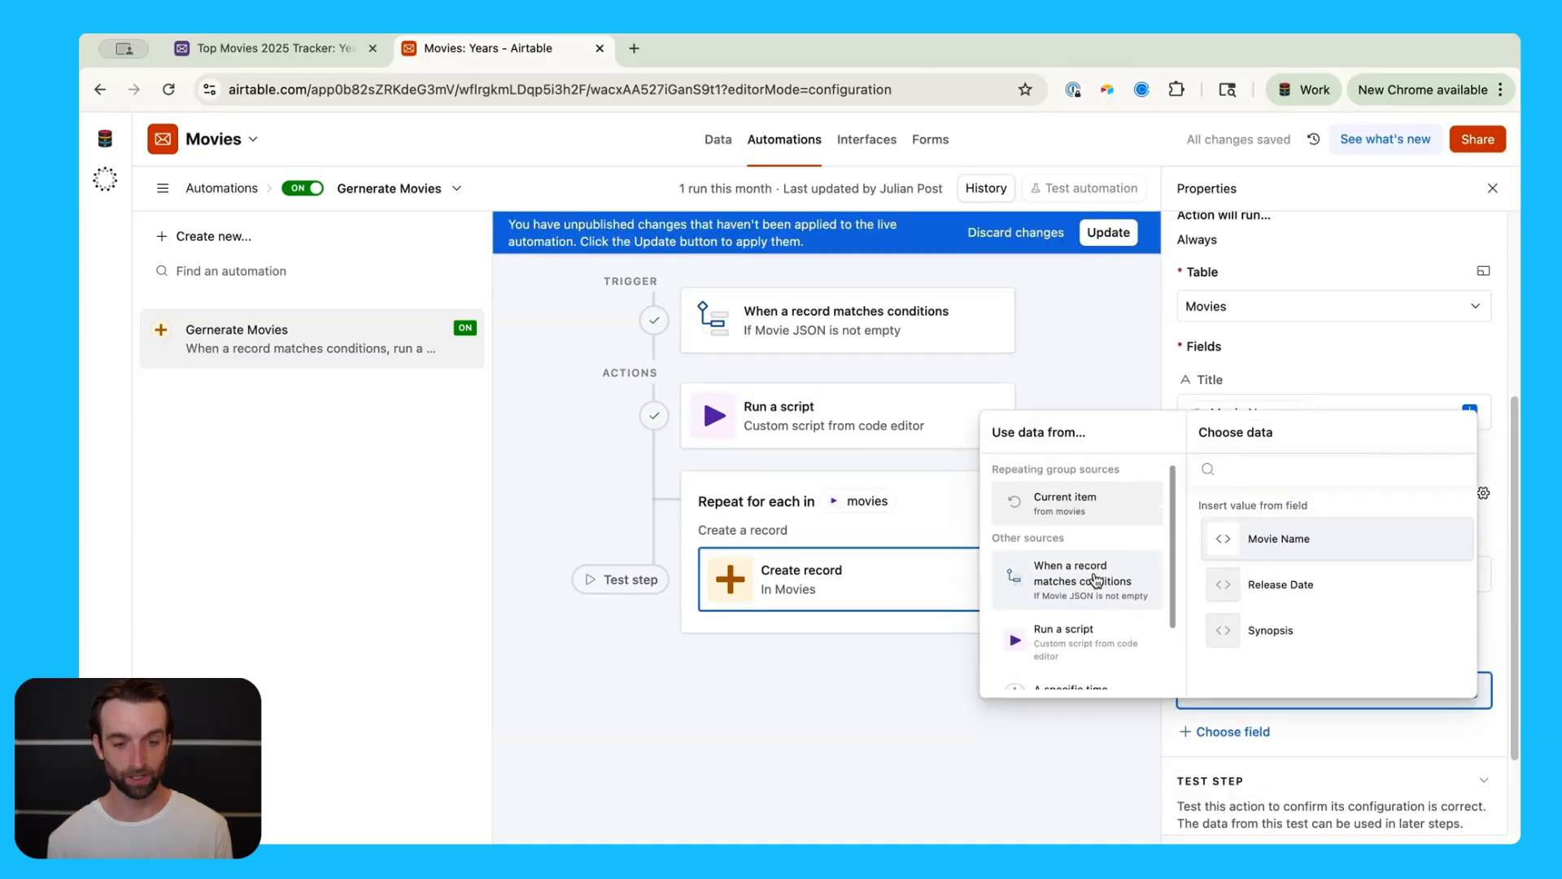
scroll(1091, 573, "up", 1)
left_click(1087, 592)
scroll(1087, 592, "down", 1)
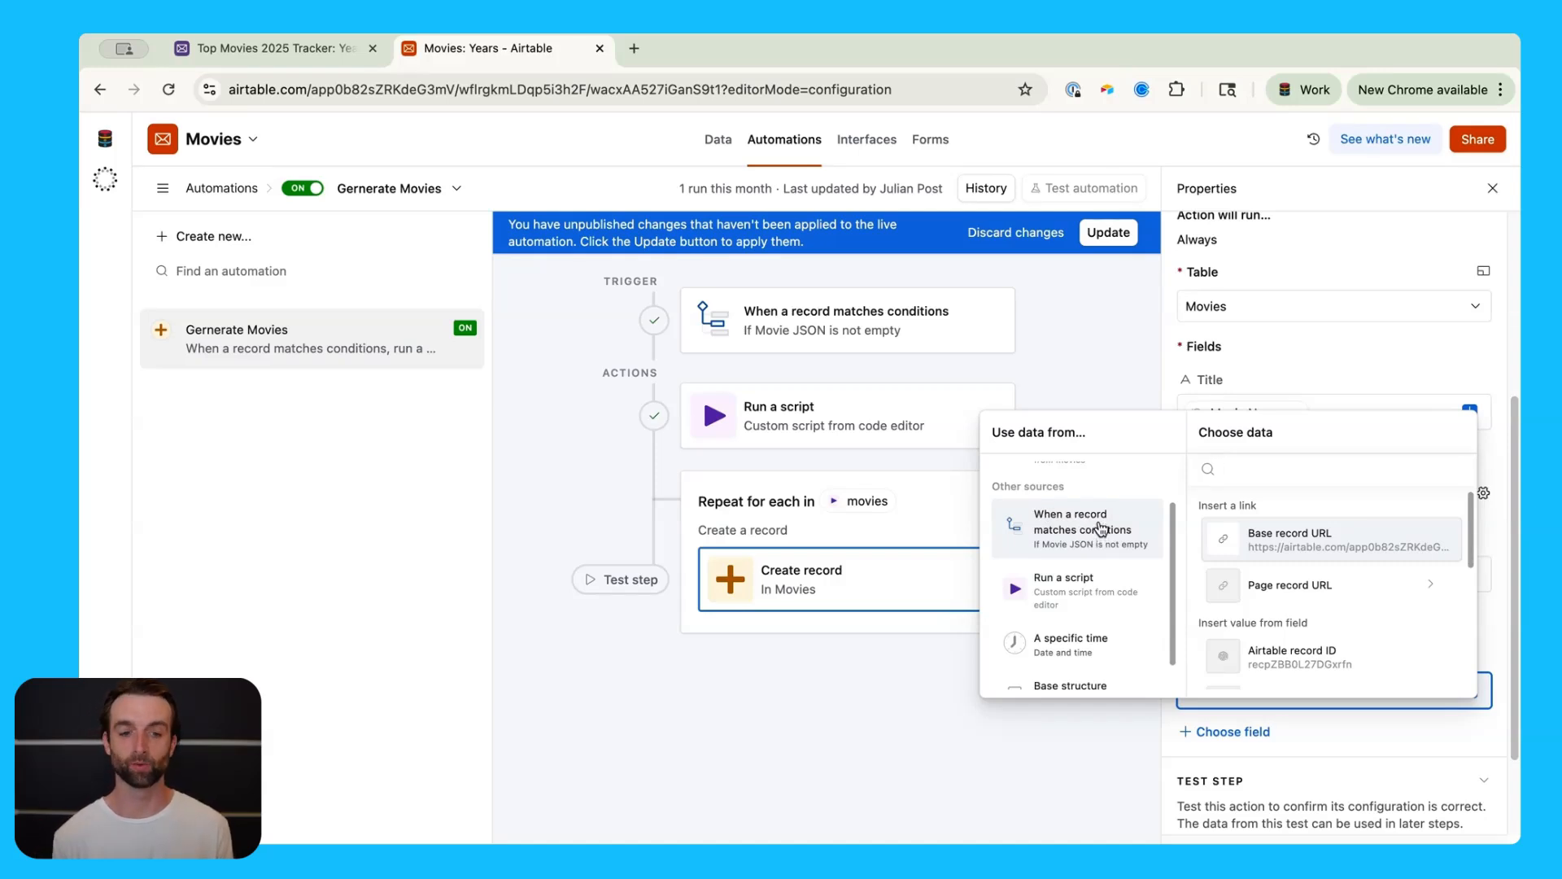
left_click(1310, 664)
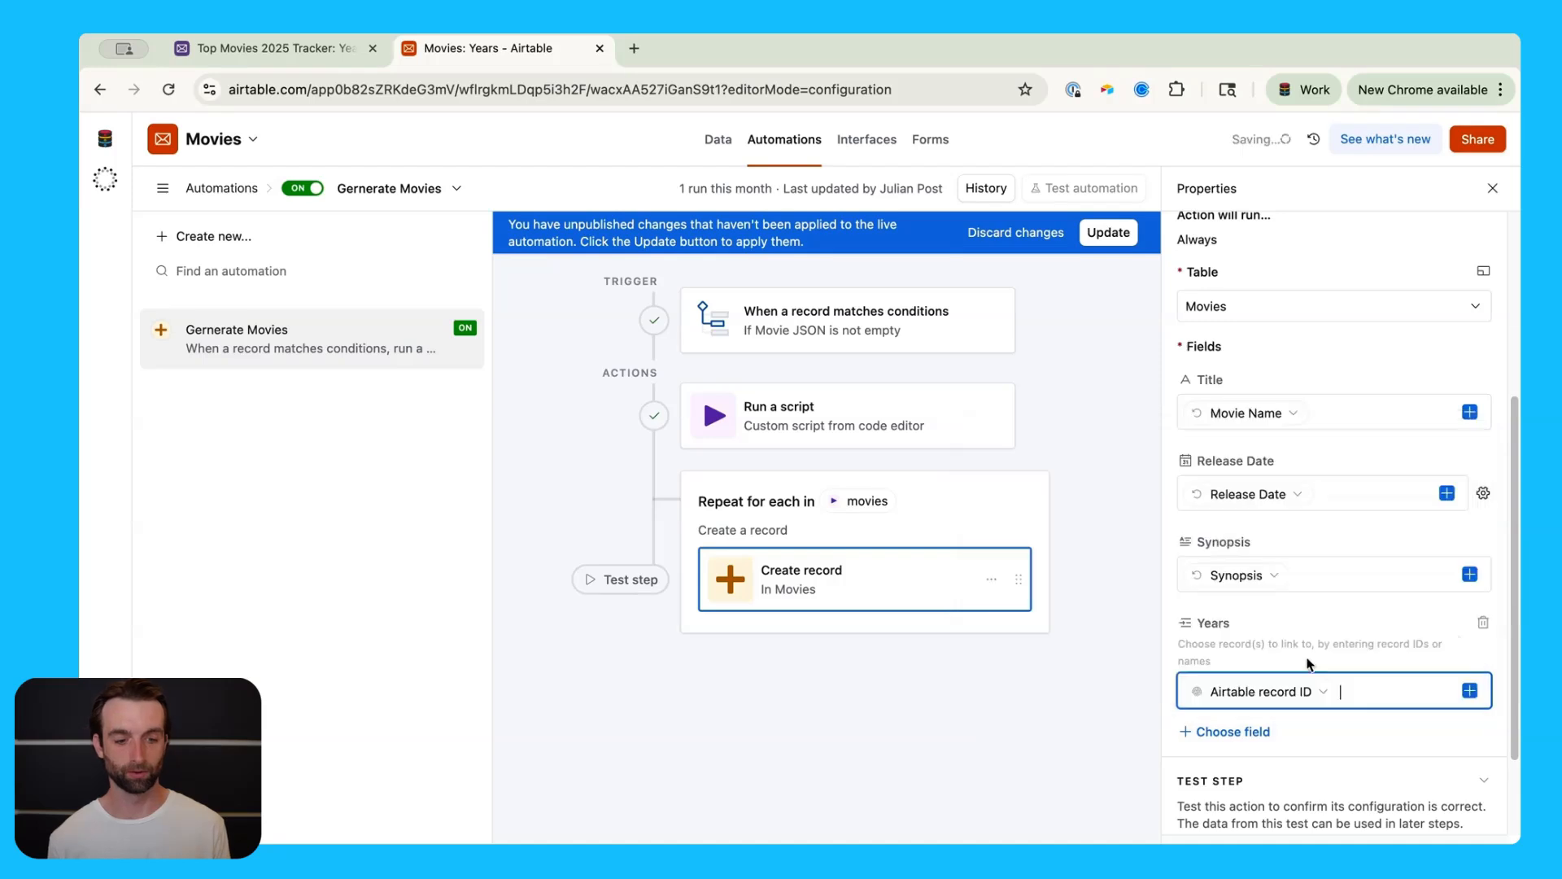
left_click(1110, 242)
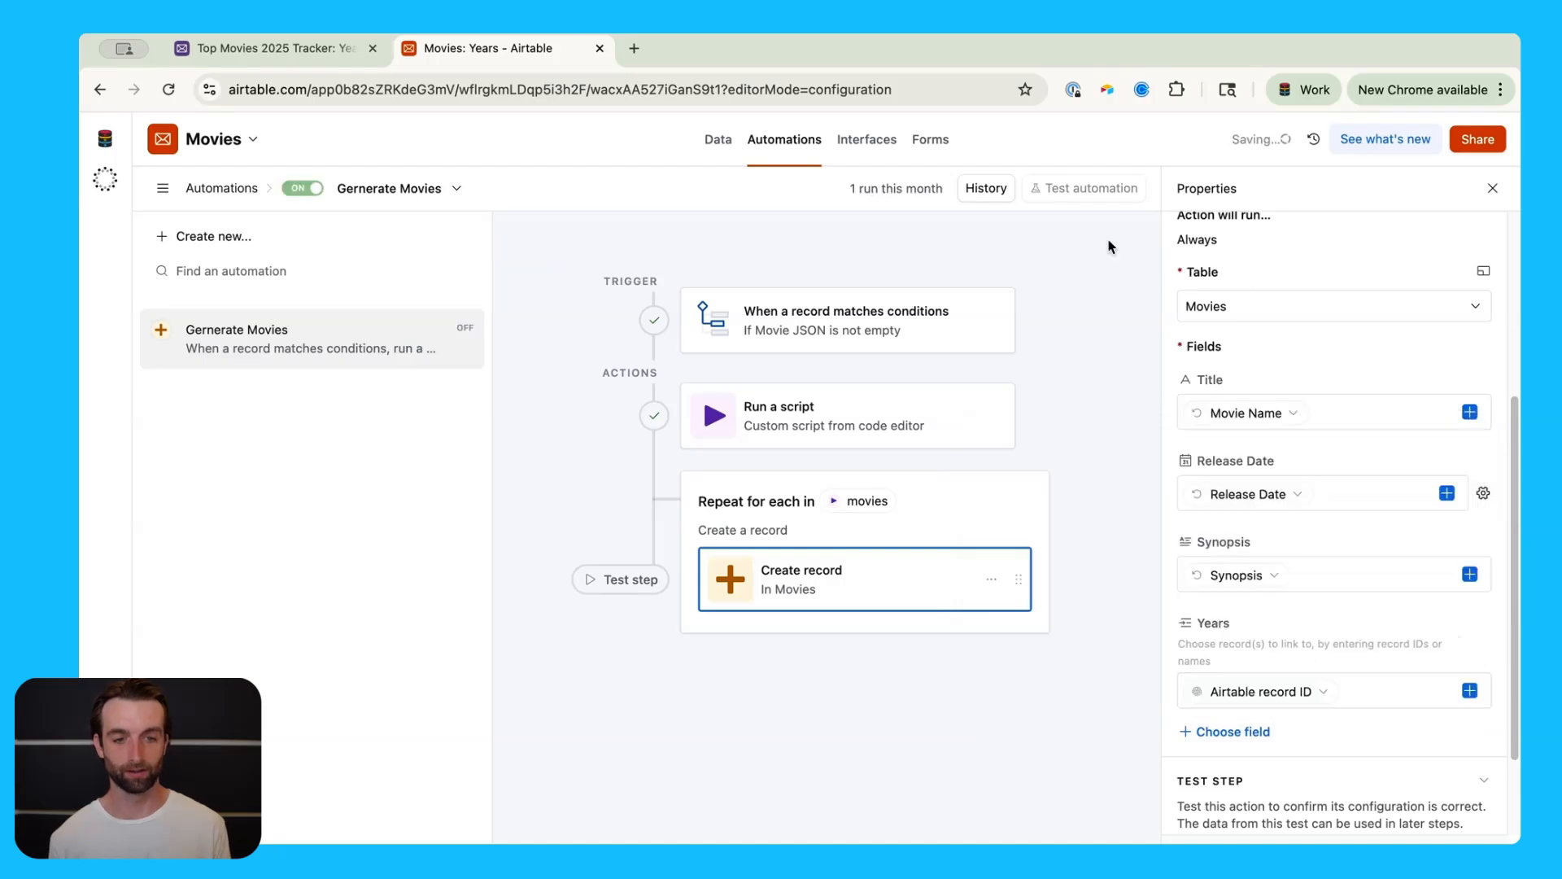
- In the Years table, clear the 2020 record's Movie JSON and run the field agent for 2020, 2021 and 2022
left_click(720, 143)
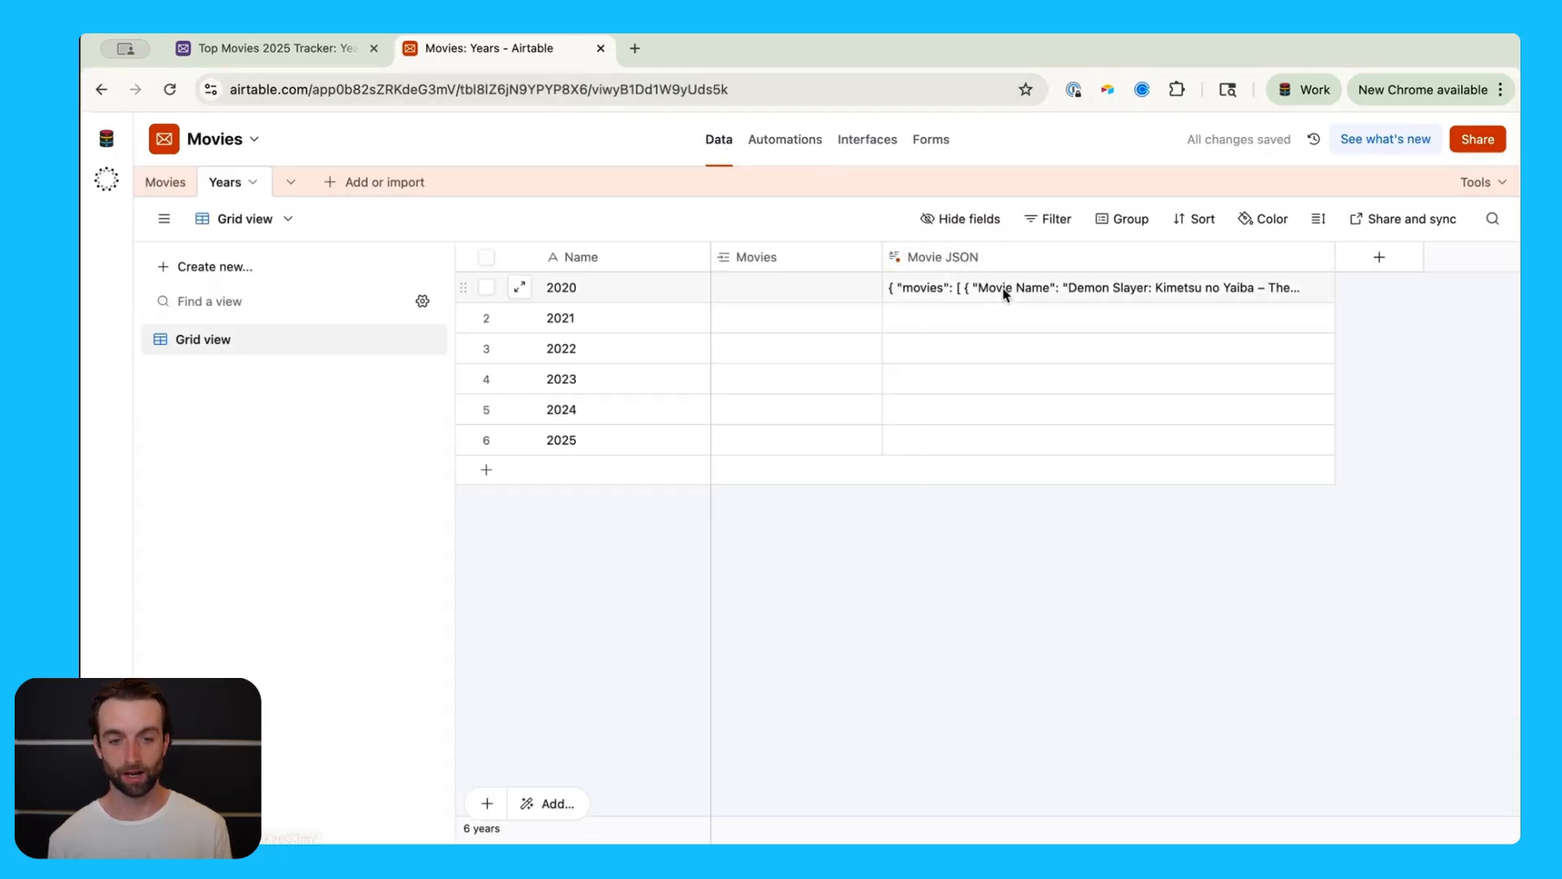
left_click(1006, 294)
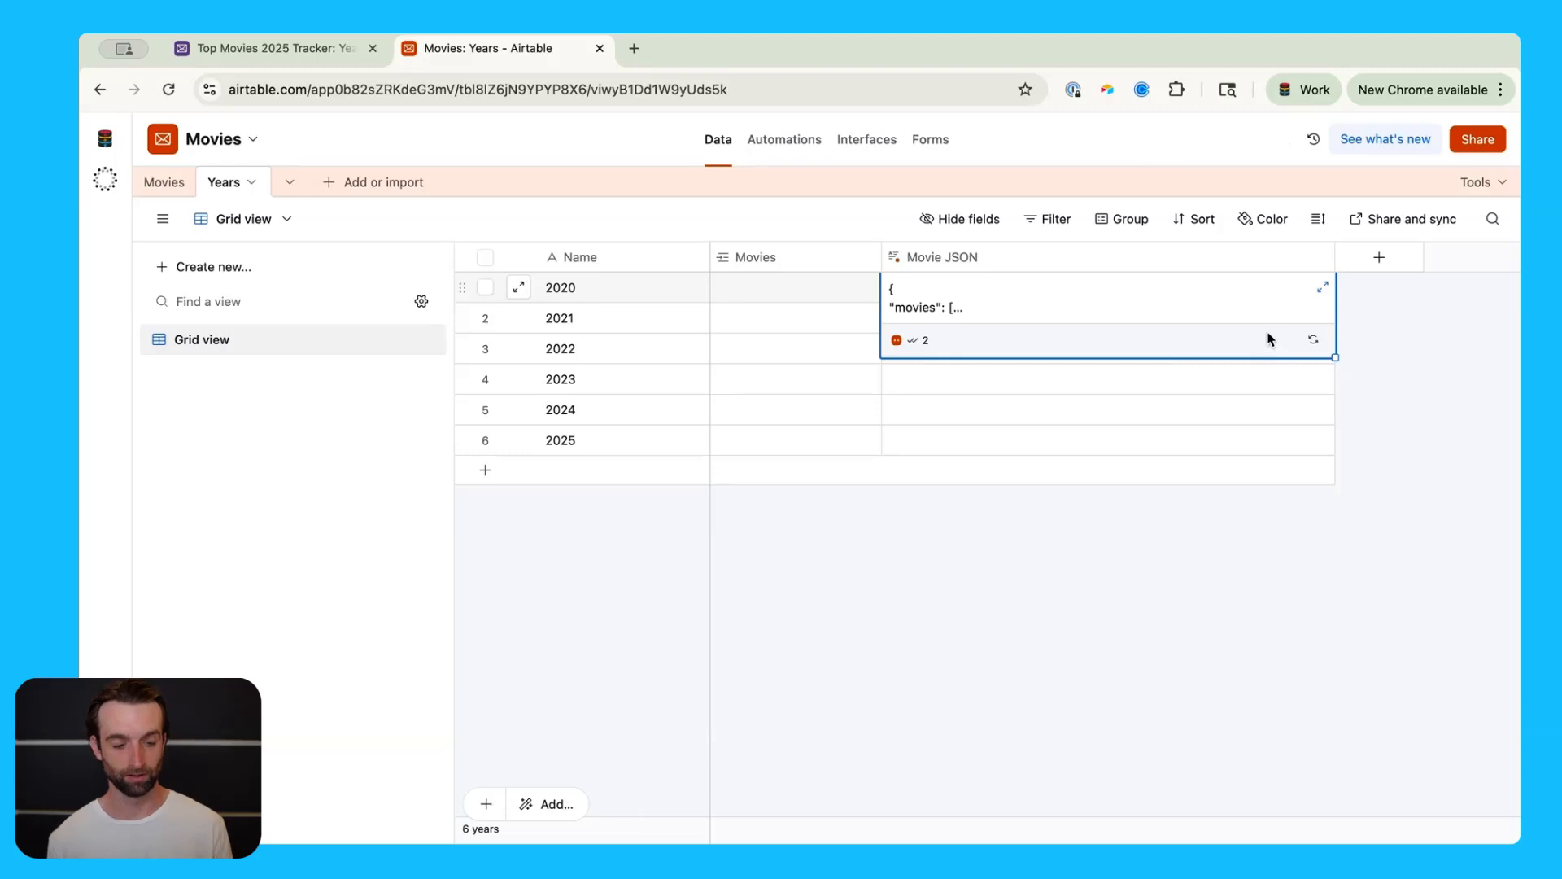
key("Delete")
left_click(1312, 319)
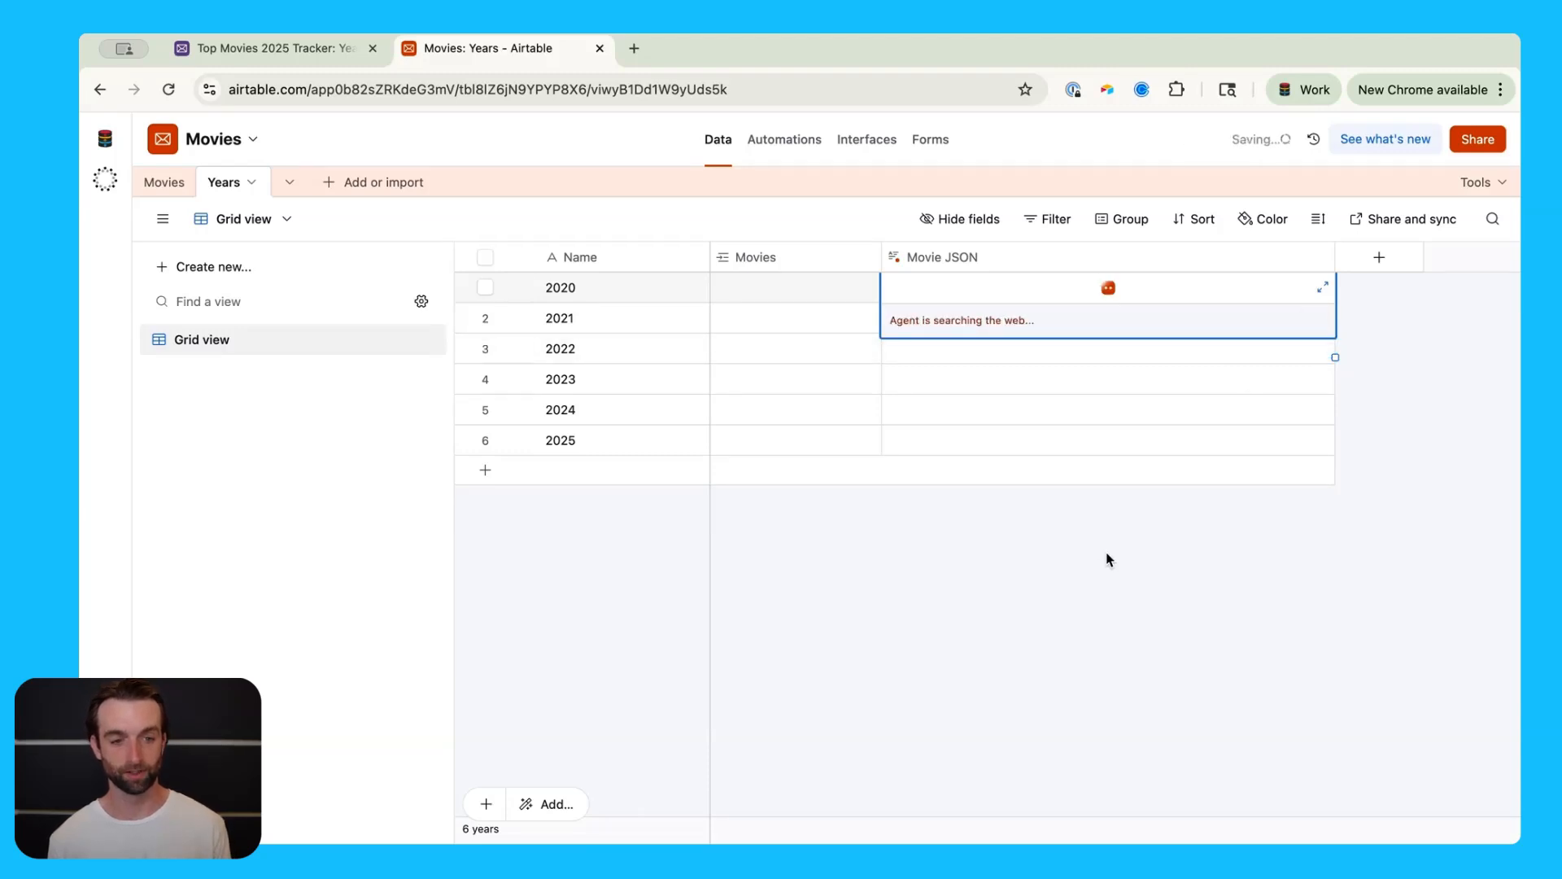
left_click(1247, 317)
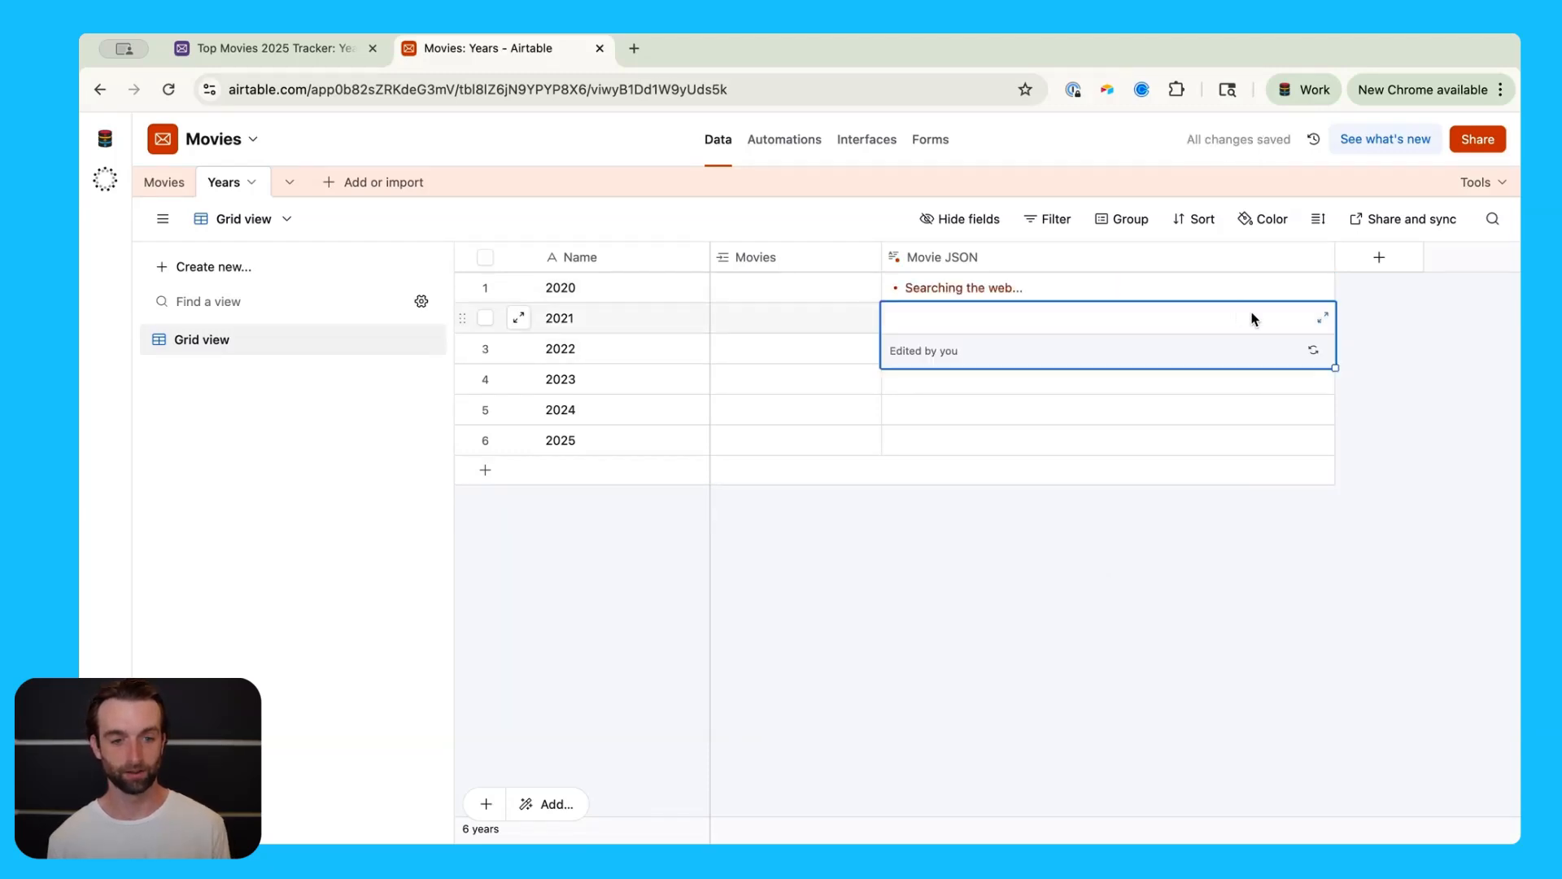
left_click(1314, 349)
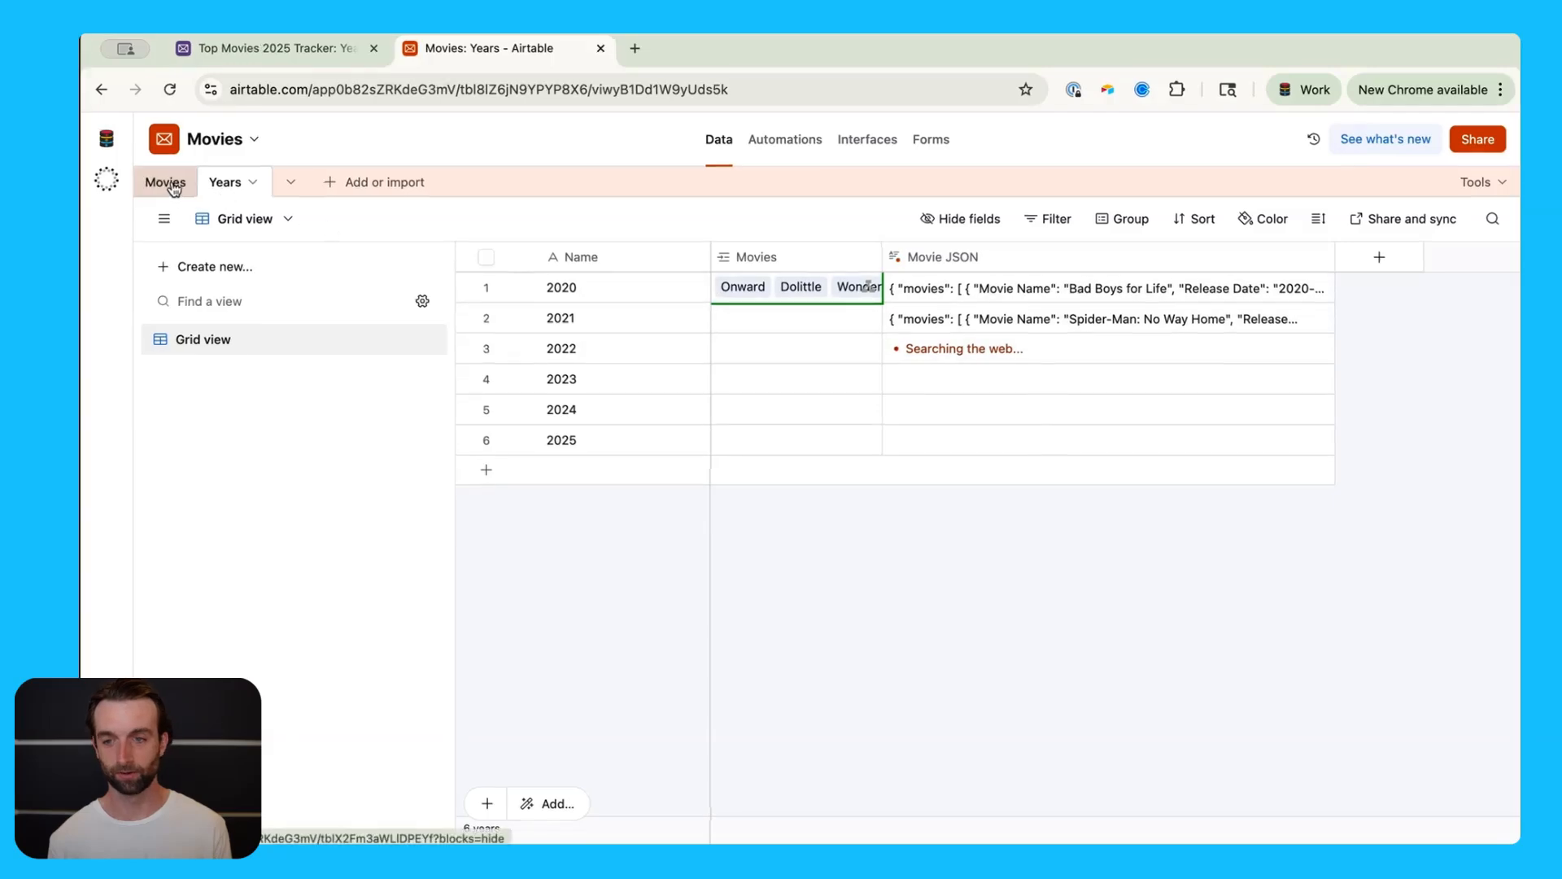
- Examine the generated records and their Years links in the Movies table, and read the full Synopsis of Sonic the Hedgehog
left_click(167, 182)
scroll(879, 632, "down", 10)
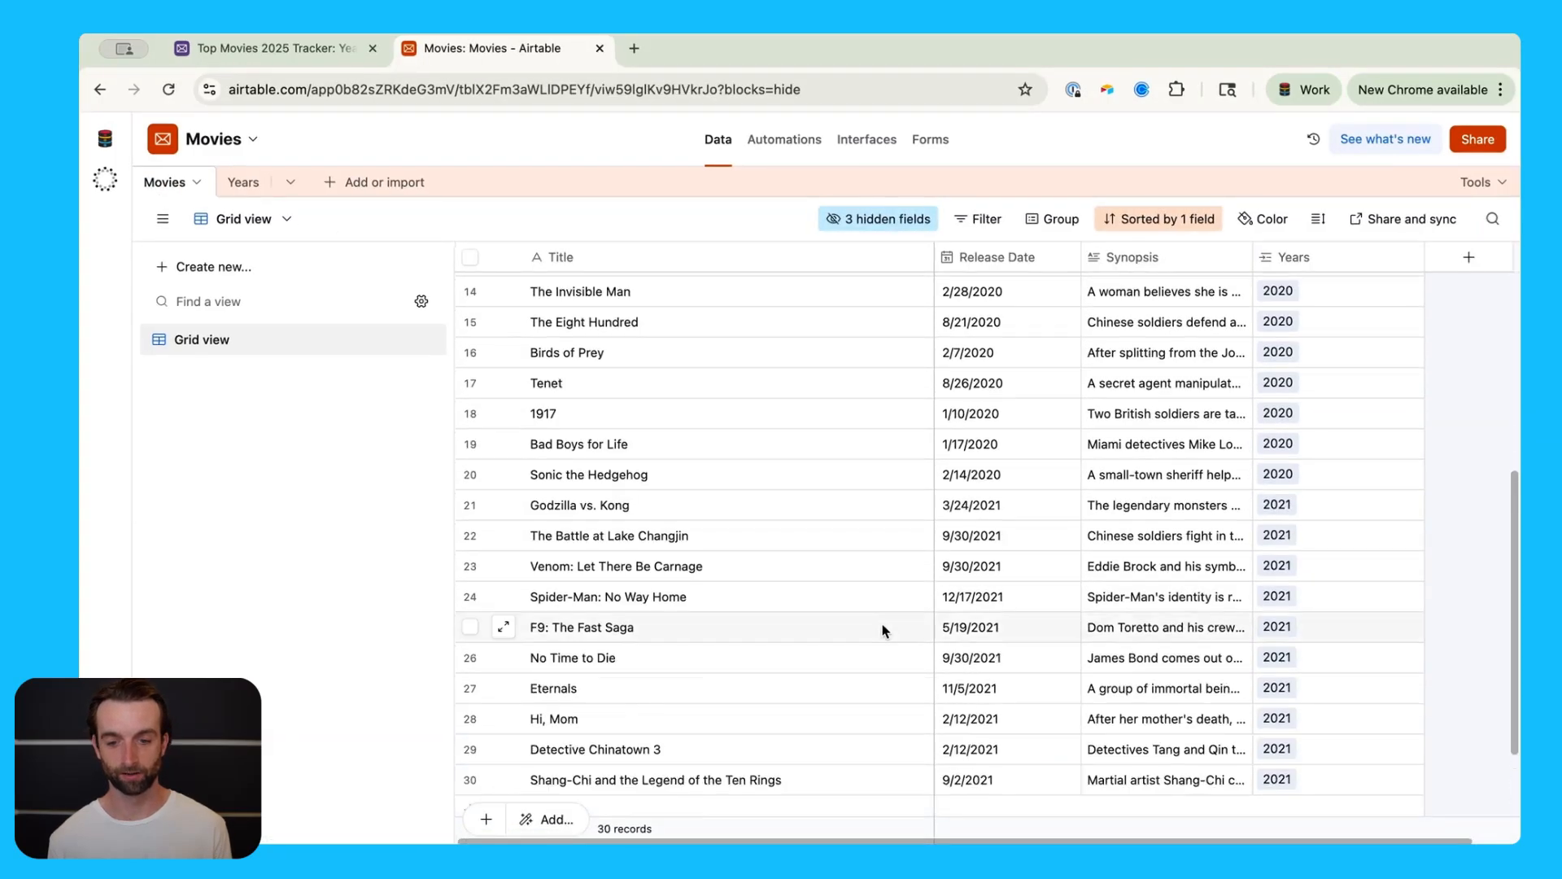
scroll(885, 631, "down", 2)
left_click(1043, 366)
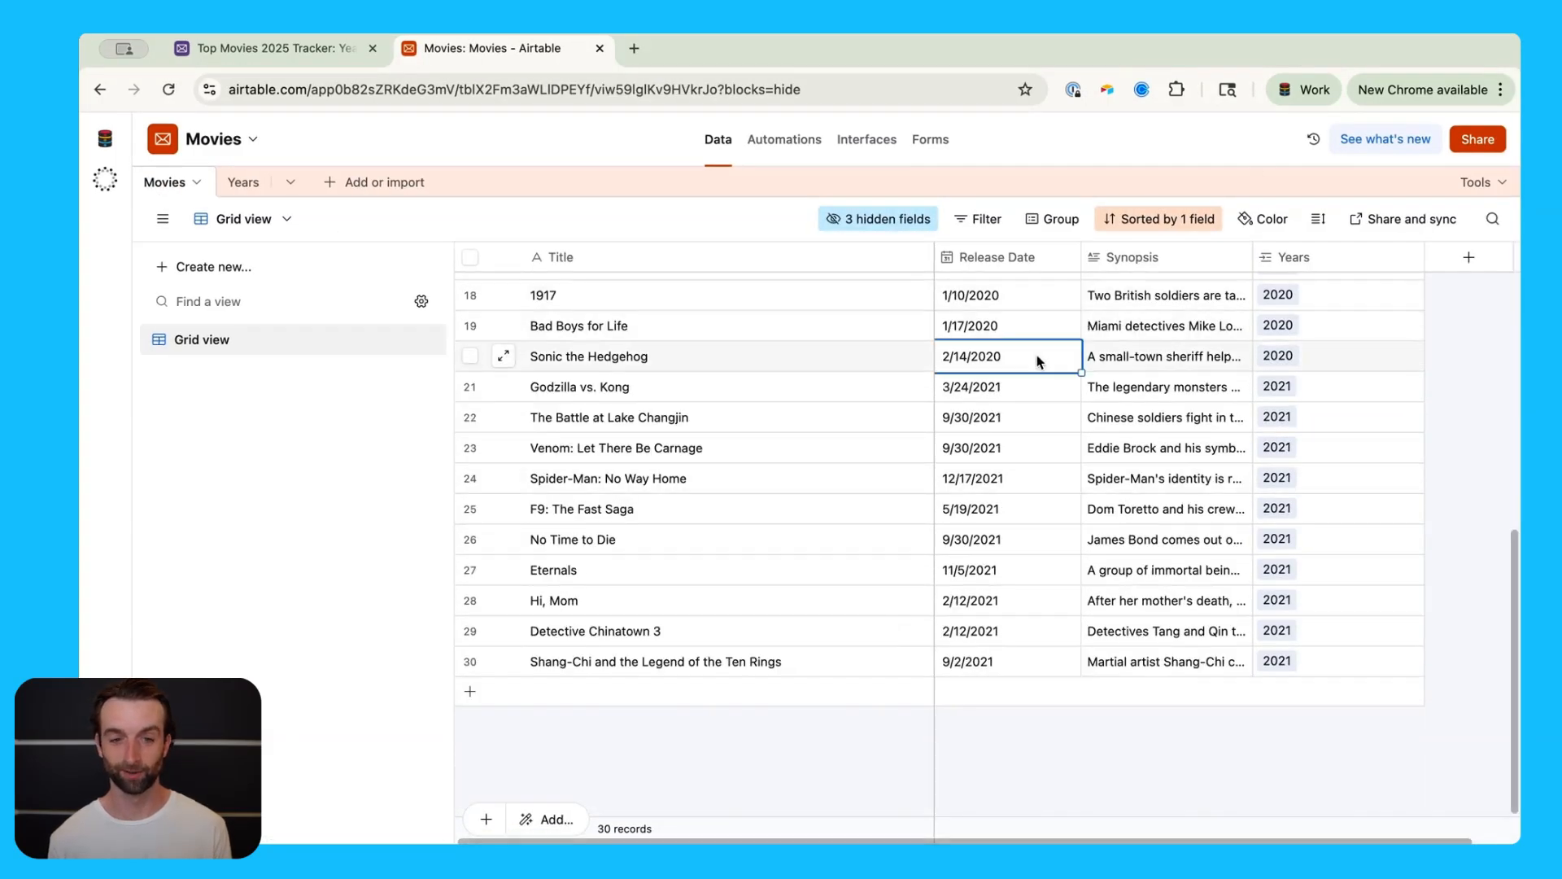
left_click(1218, 362)
left_click(1242, 356)
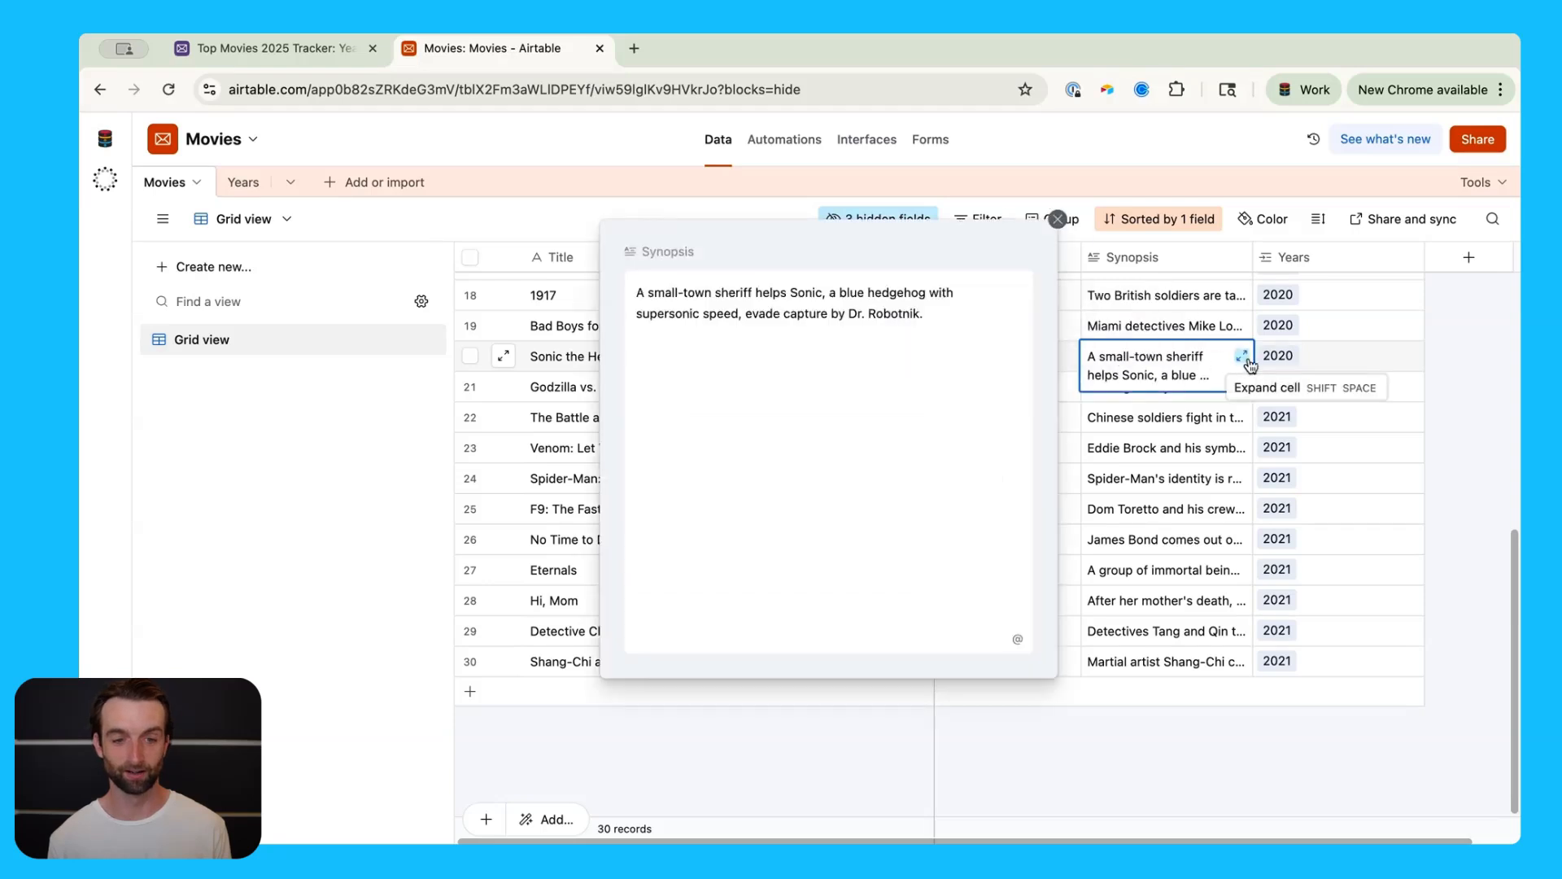
left_click(1057, 219)
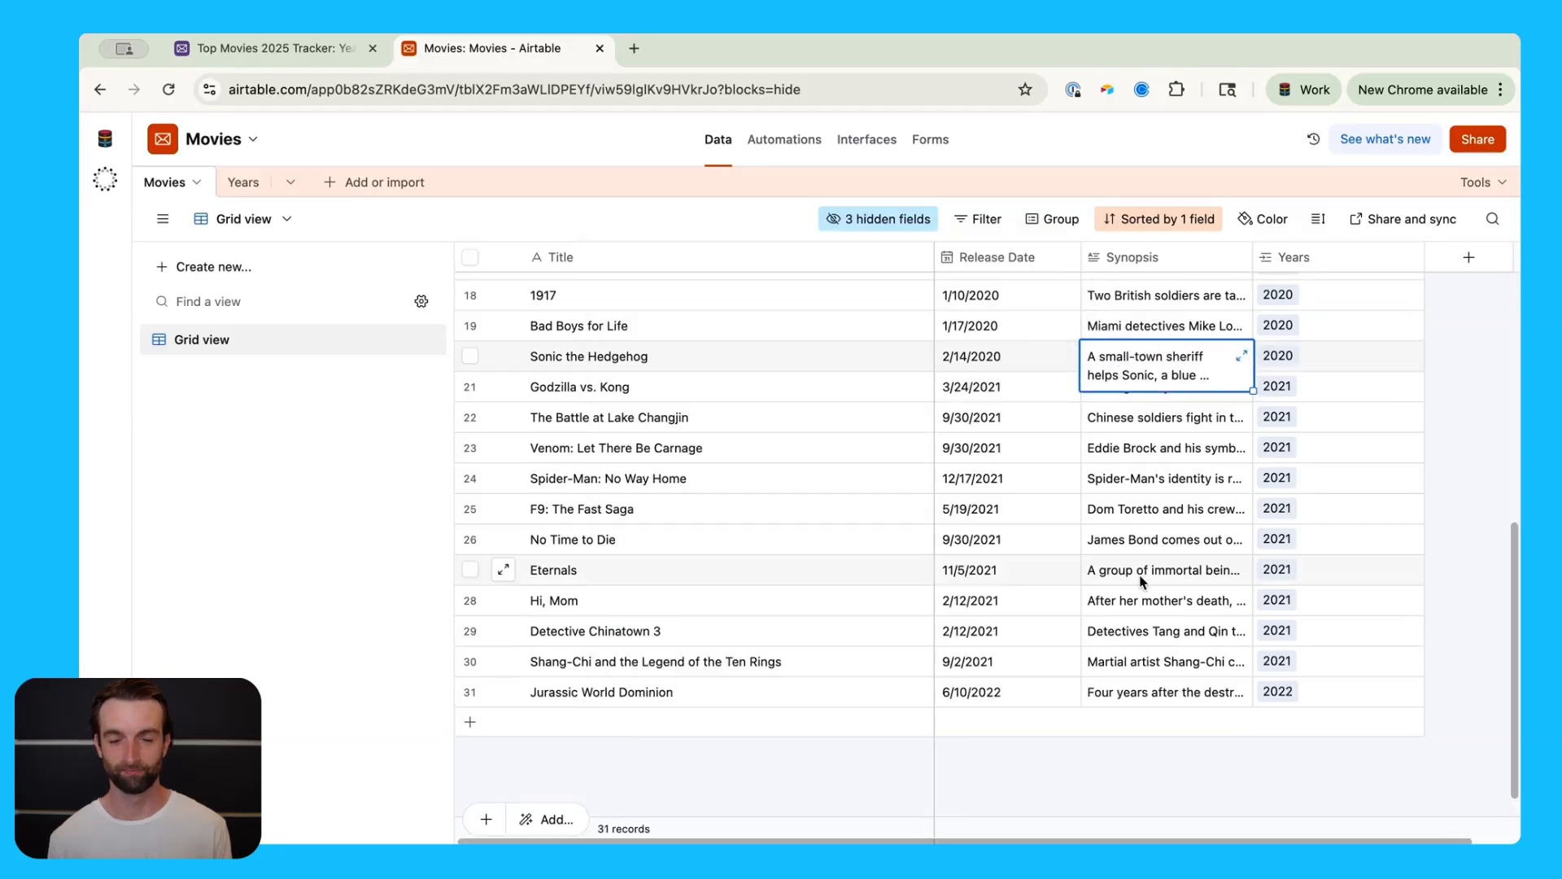
scroll(1340, 749, "down", 5)
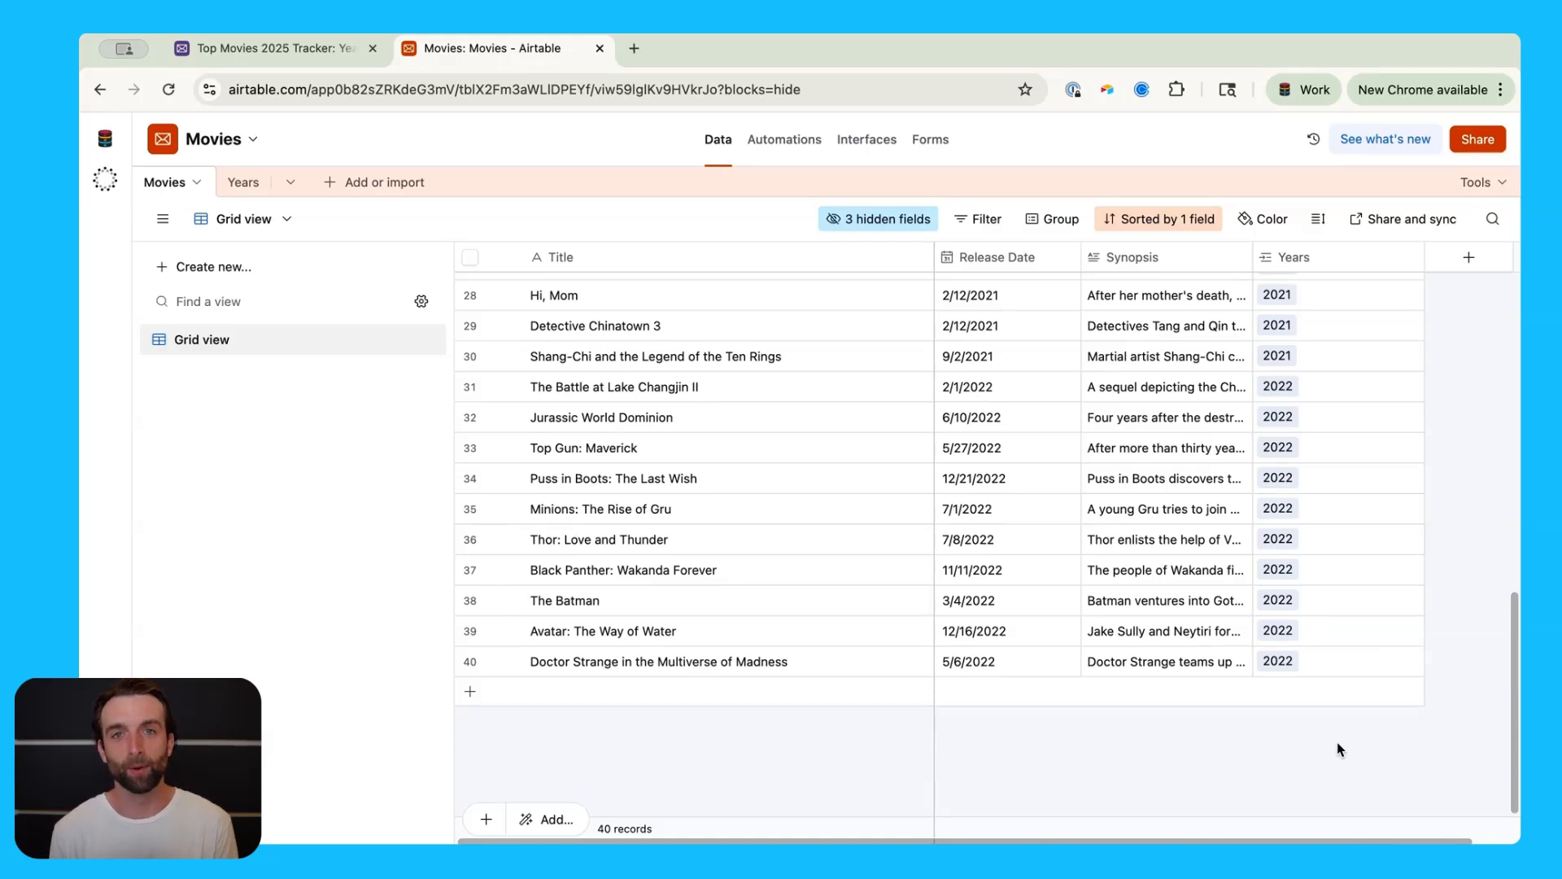
- Add an Attachment field named Attachments to the Years table
left_click(1470, 258)
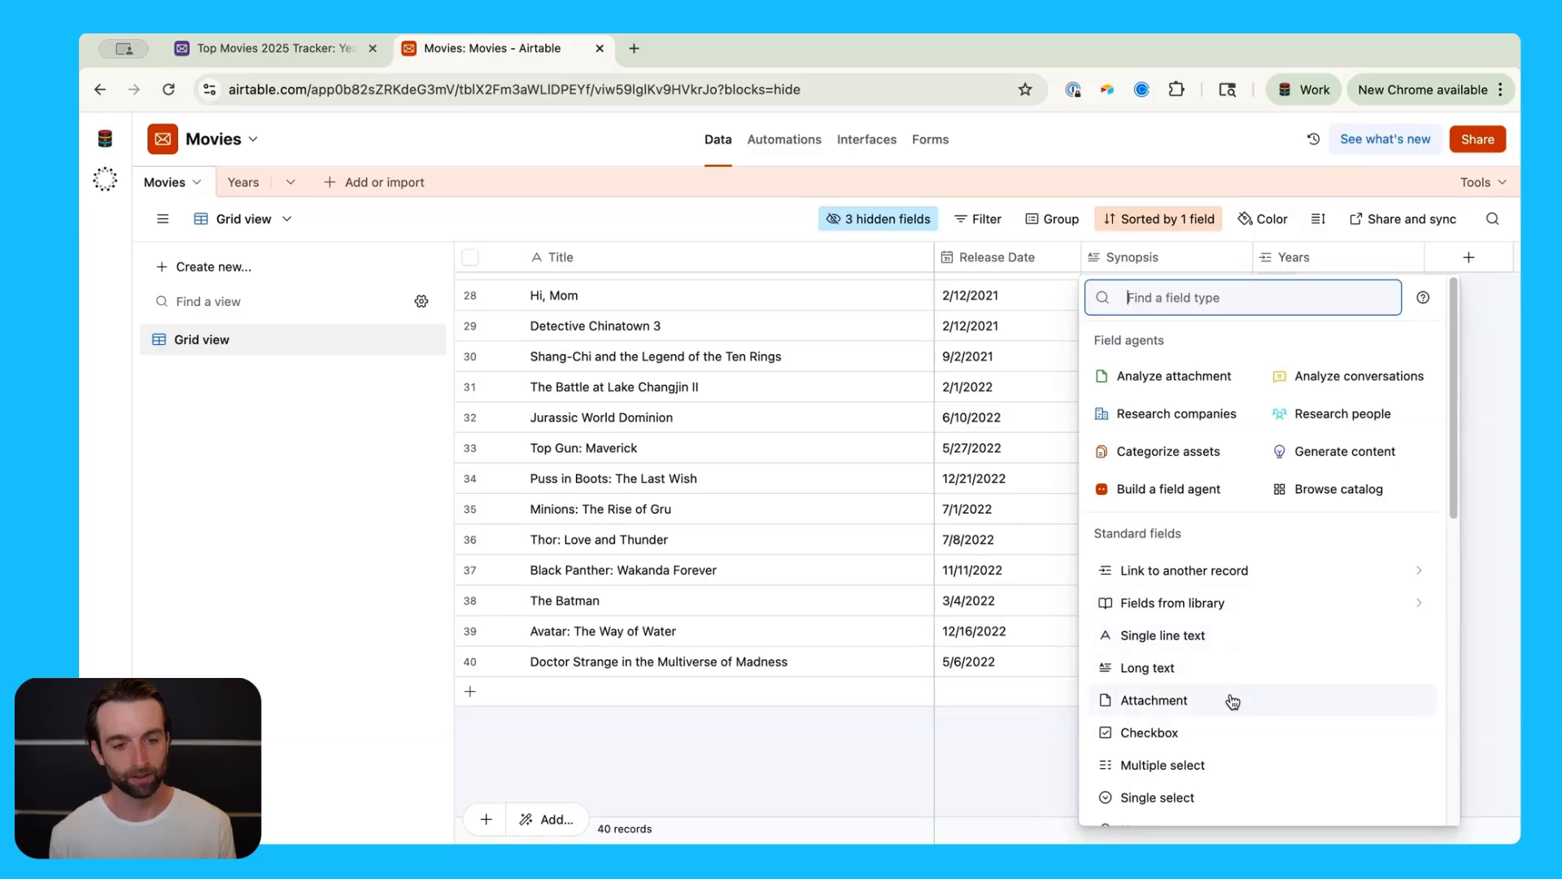
left_click(990, 764)
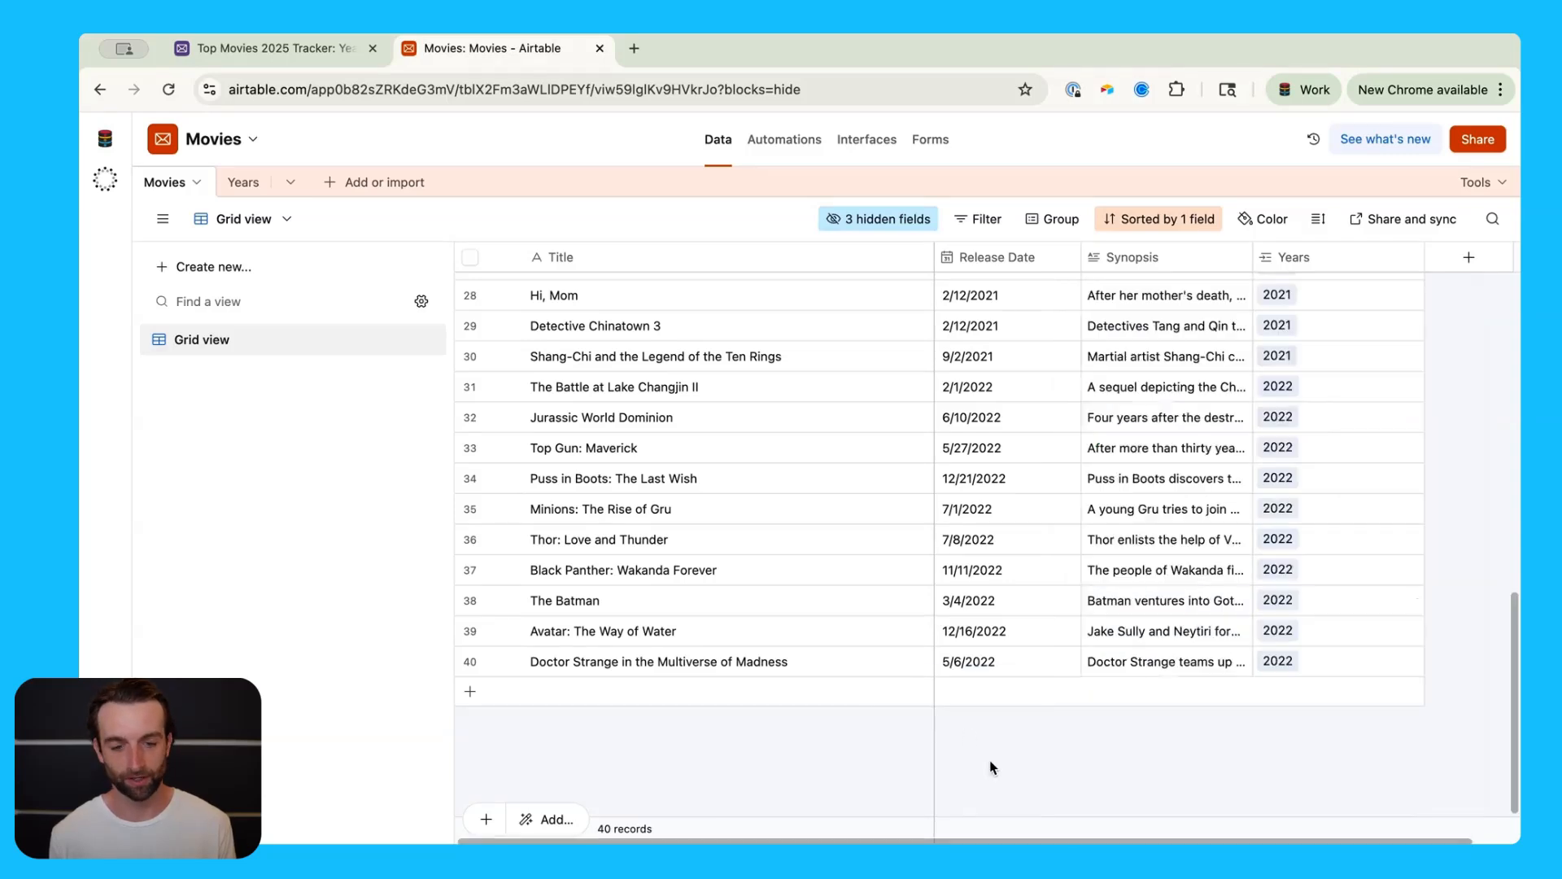
left_click(244, 182)
left_click(1379, 257)
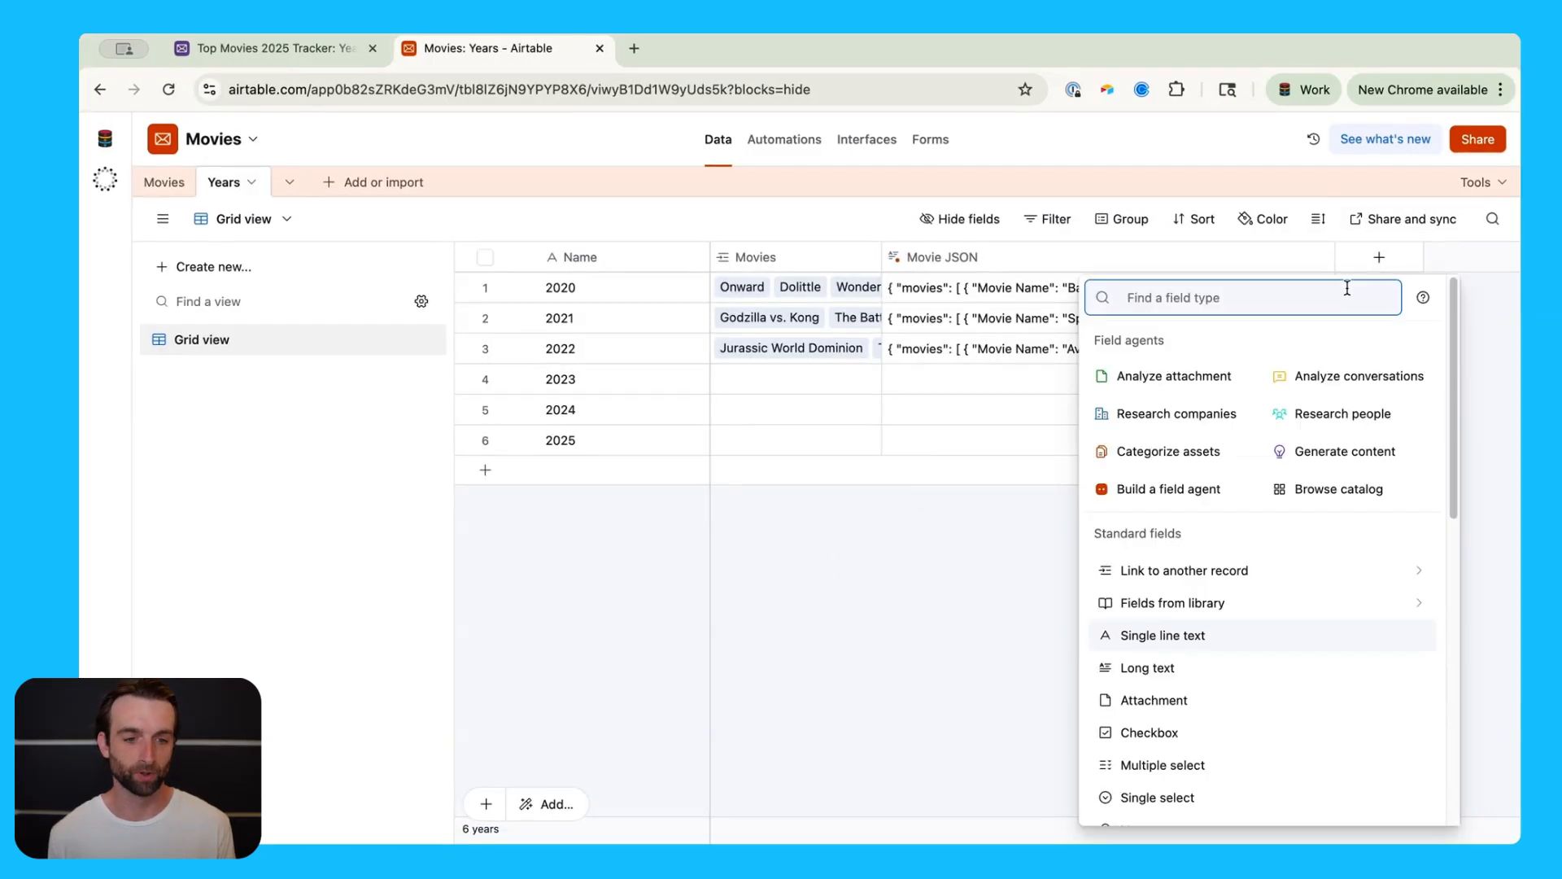
left_click(1228, 698)
left_click(1389, 559)
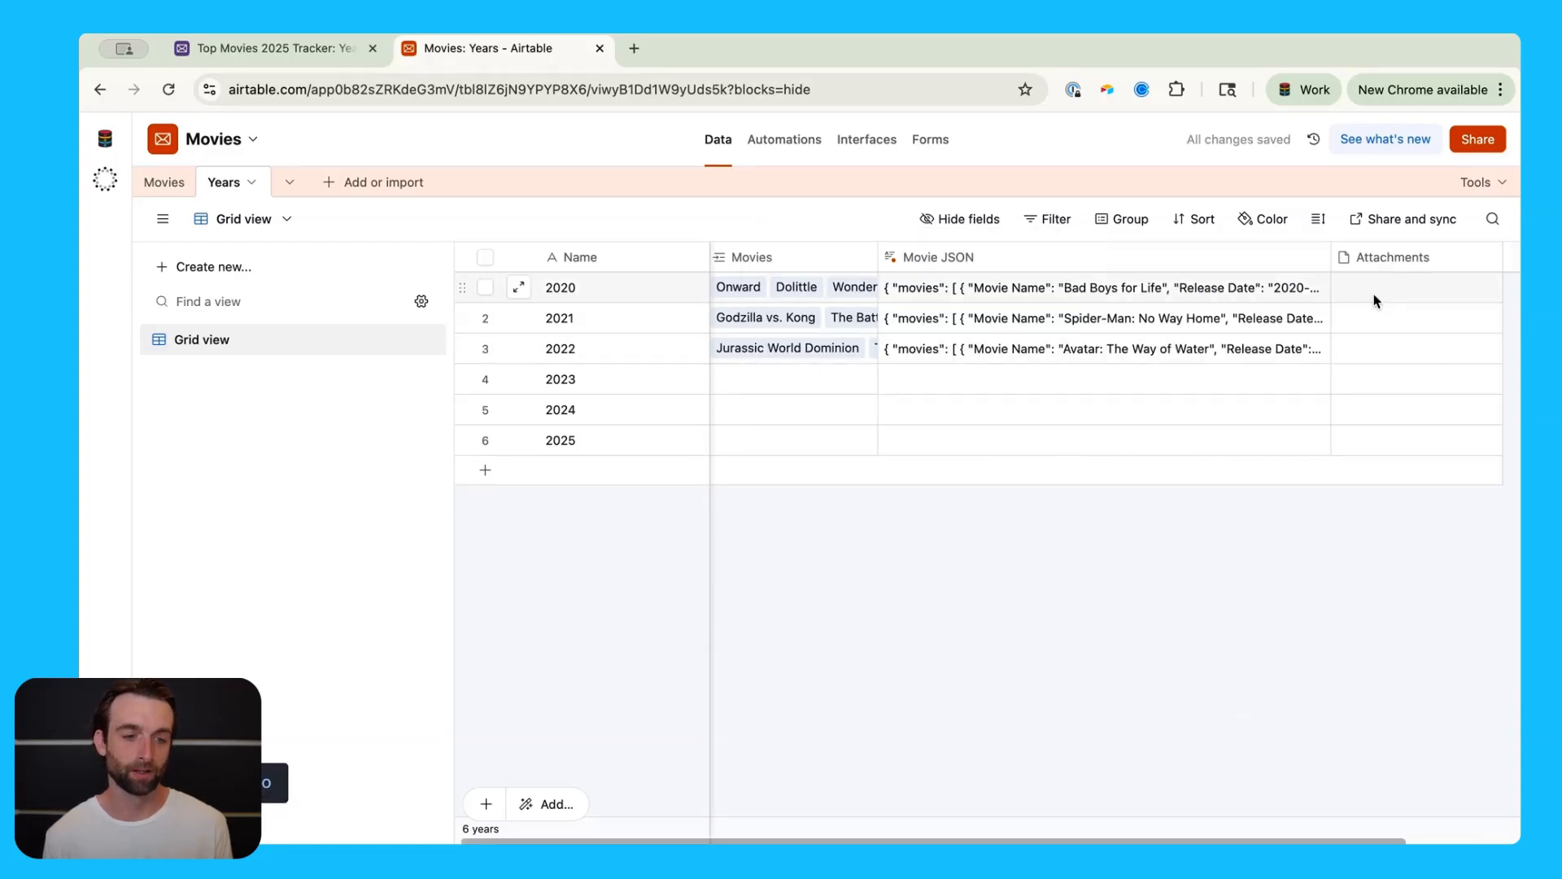
- Review the Movie JSON field agent's custom instructions and internet search setting, and close its configuration
double_click(1110, 262)
scroll(1067, 653, "down", 4)
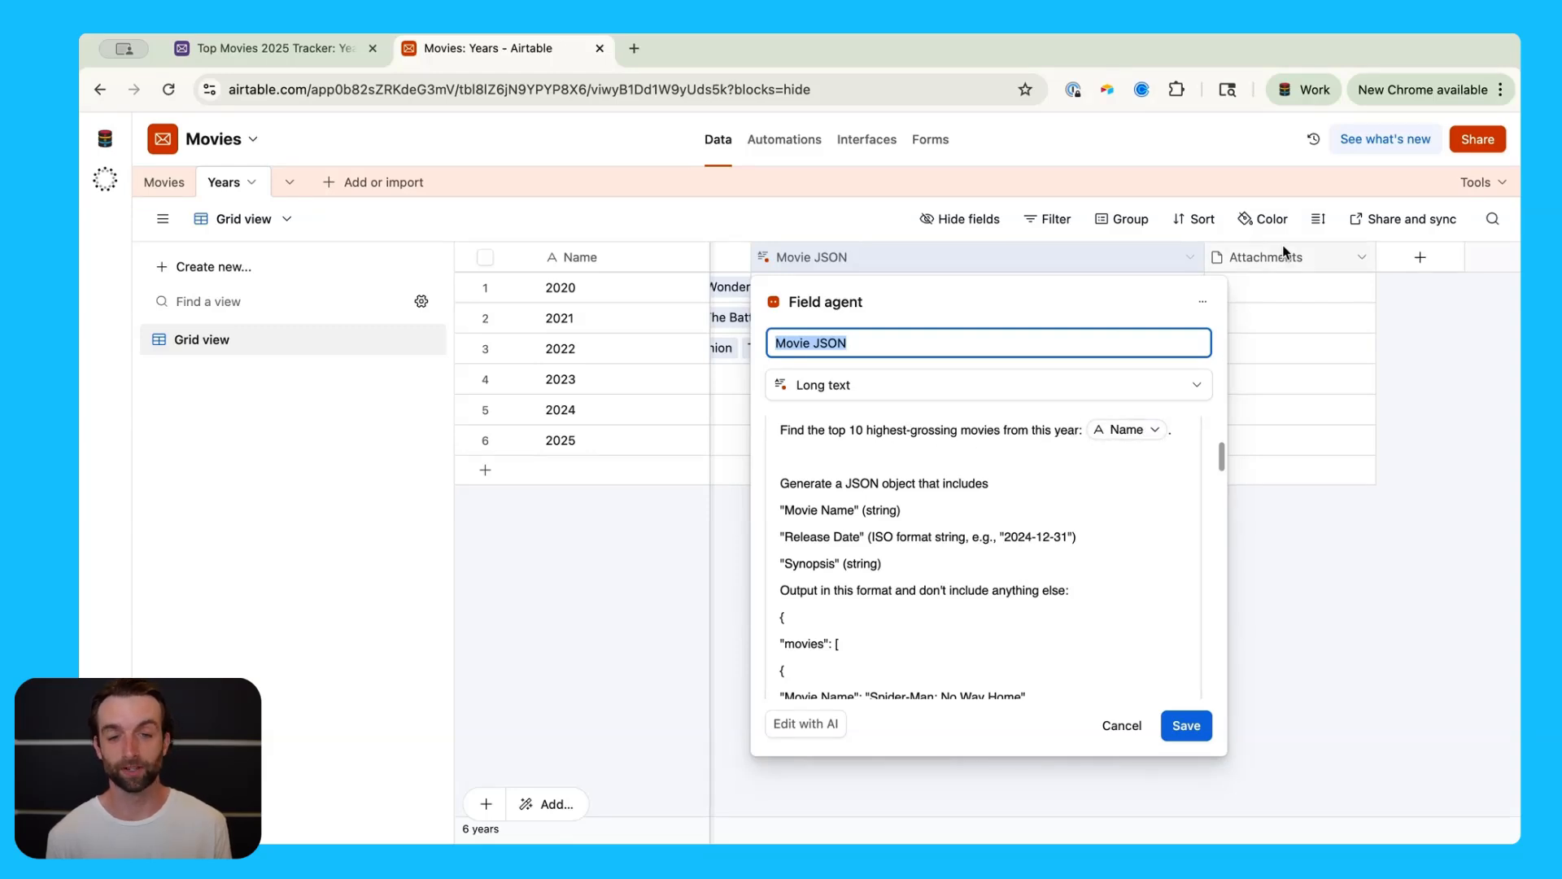
scroll(1083, 499, "up", 5)
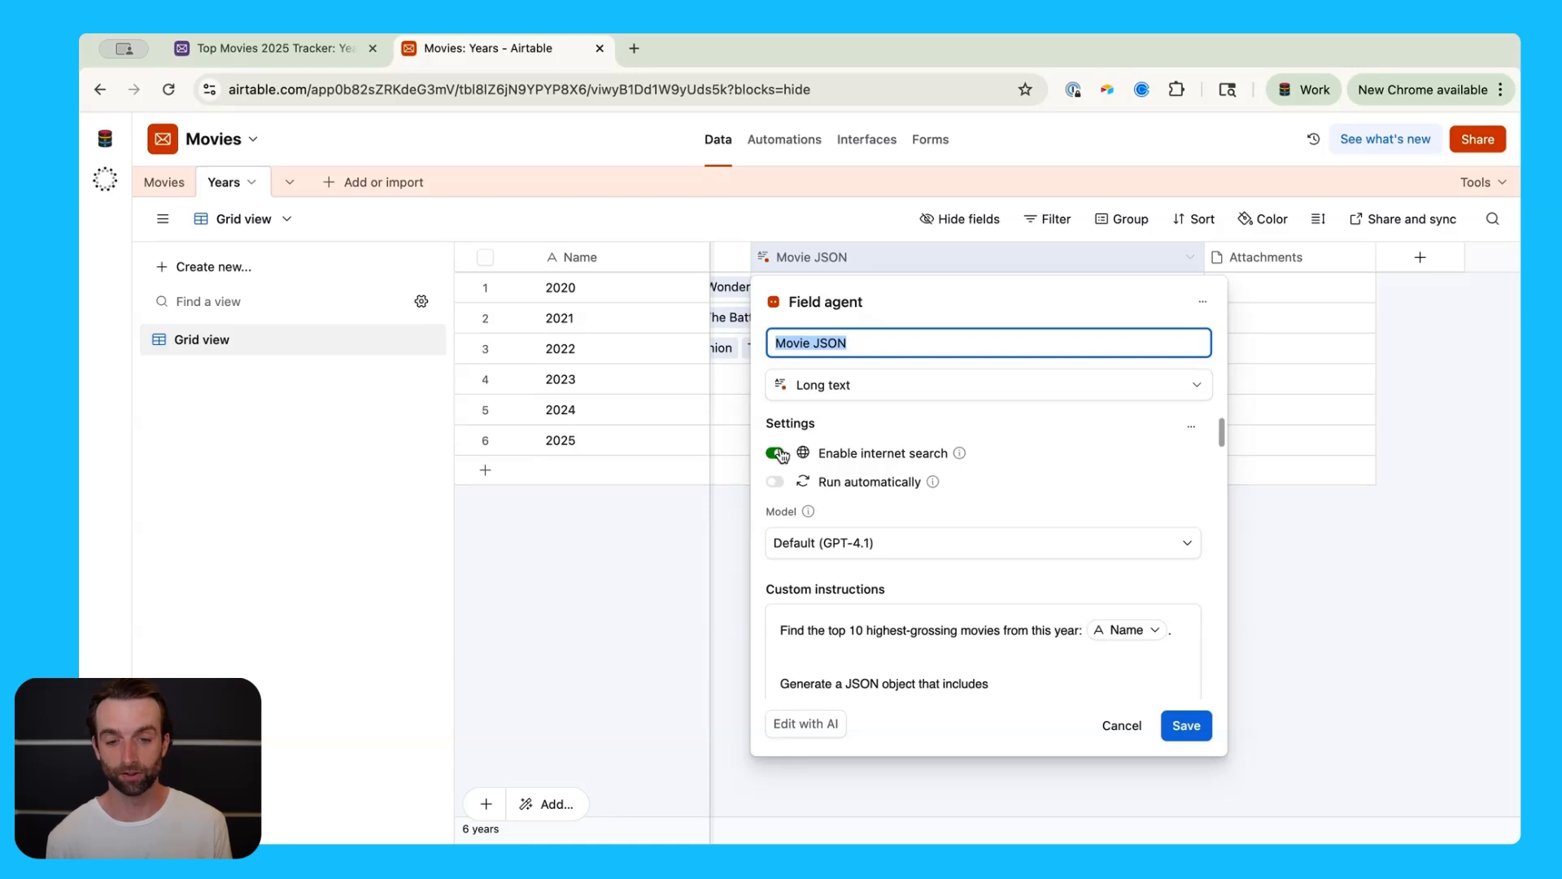
left_click(1351, 542)
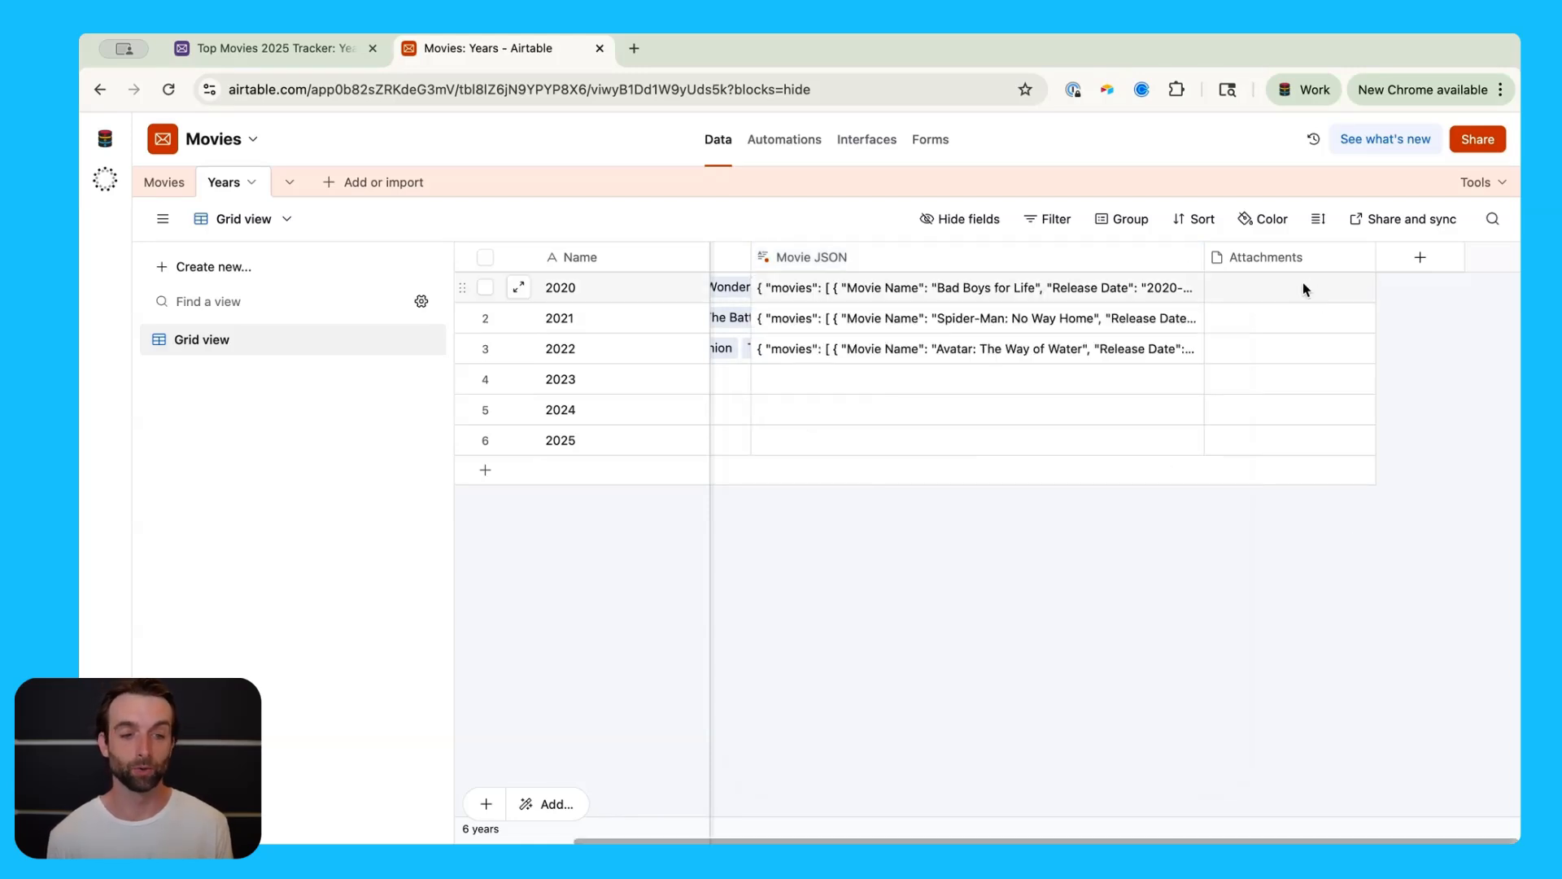